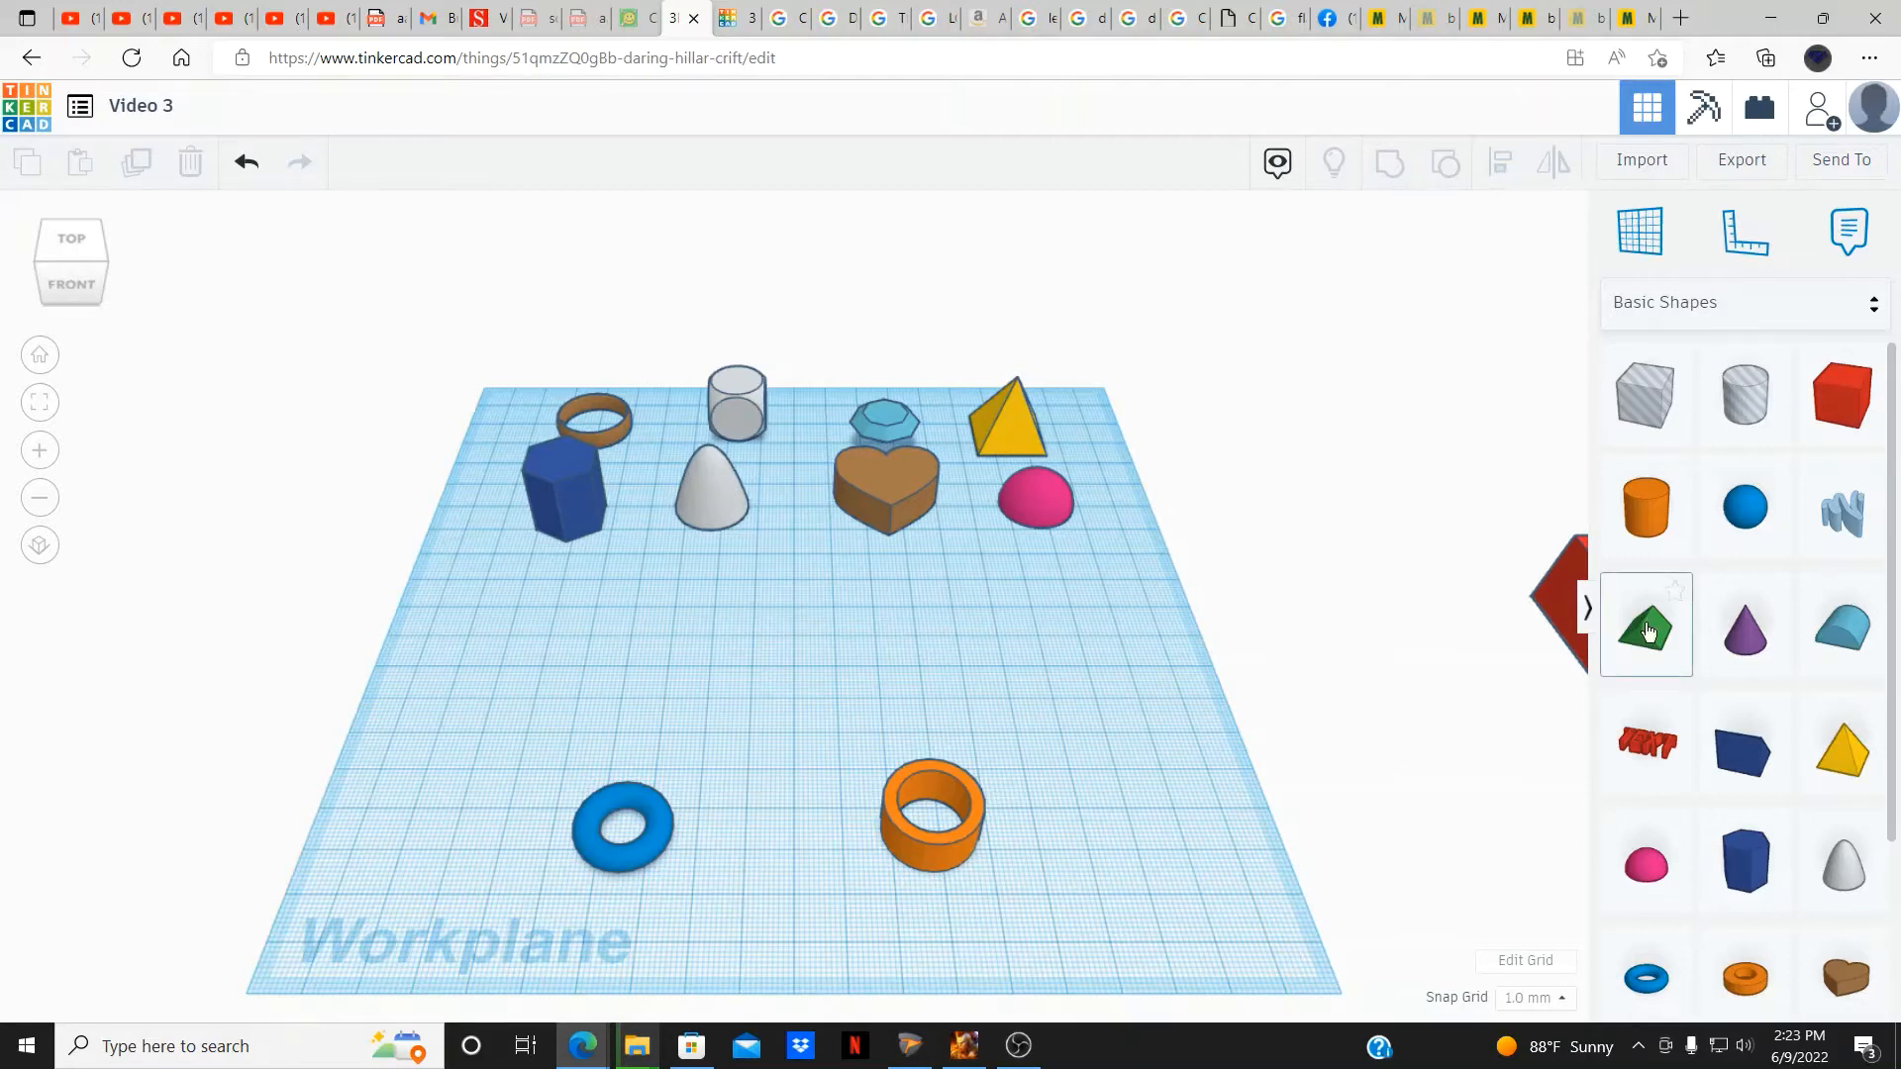
# Place a green roof and a purple cone side by side on the workplane, in a new row in front of the hexagonal prism and paraboloid.
pyautogui.moveTo(1653, 627); pyautogui.dragTo(537, 580)
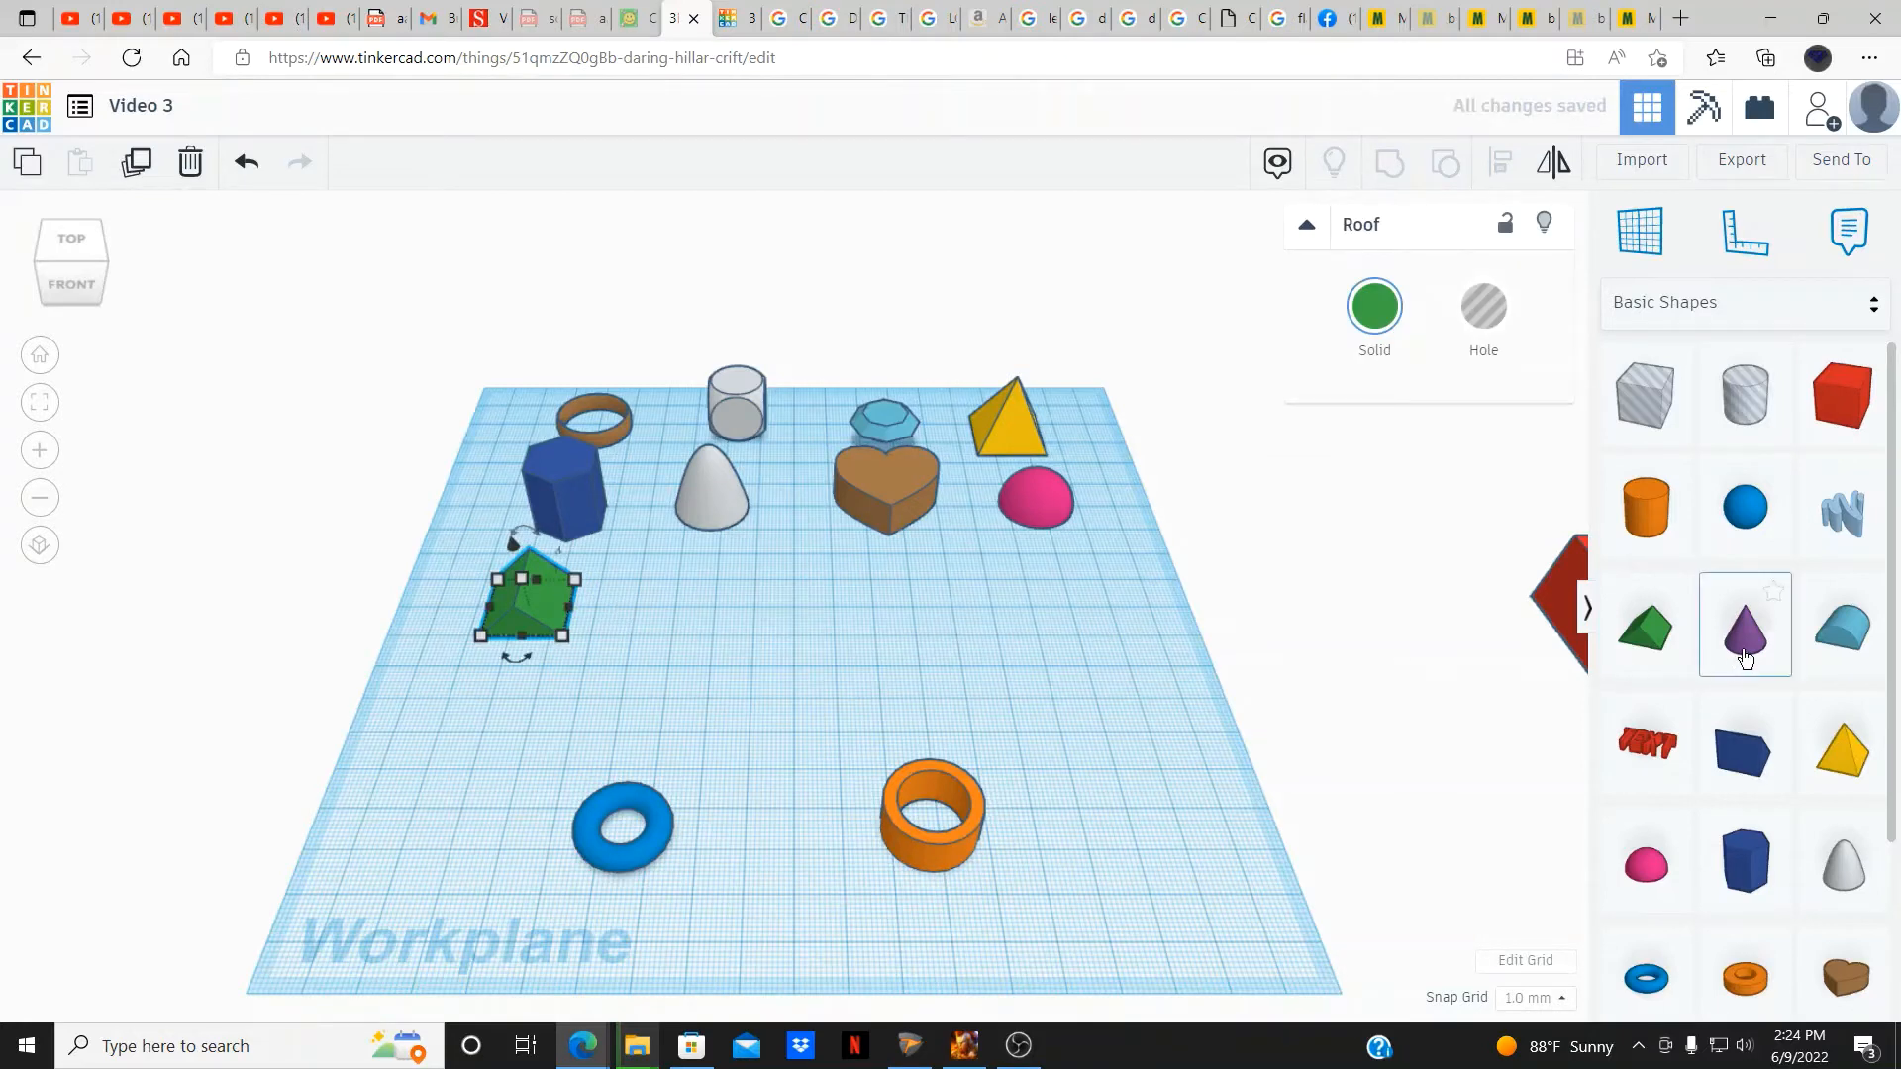
pyautogui.click(1744, 654)
pyautogui.moveTo(1745, 655); pyautogui.dragTo(682, 613)
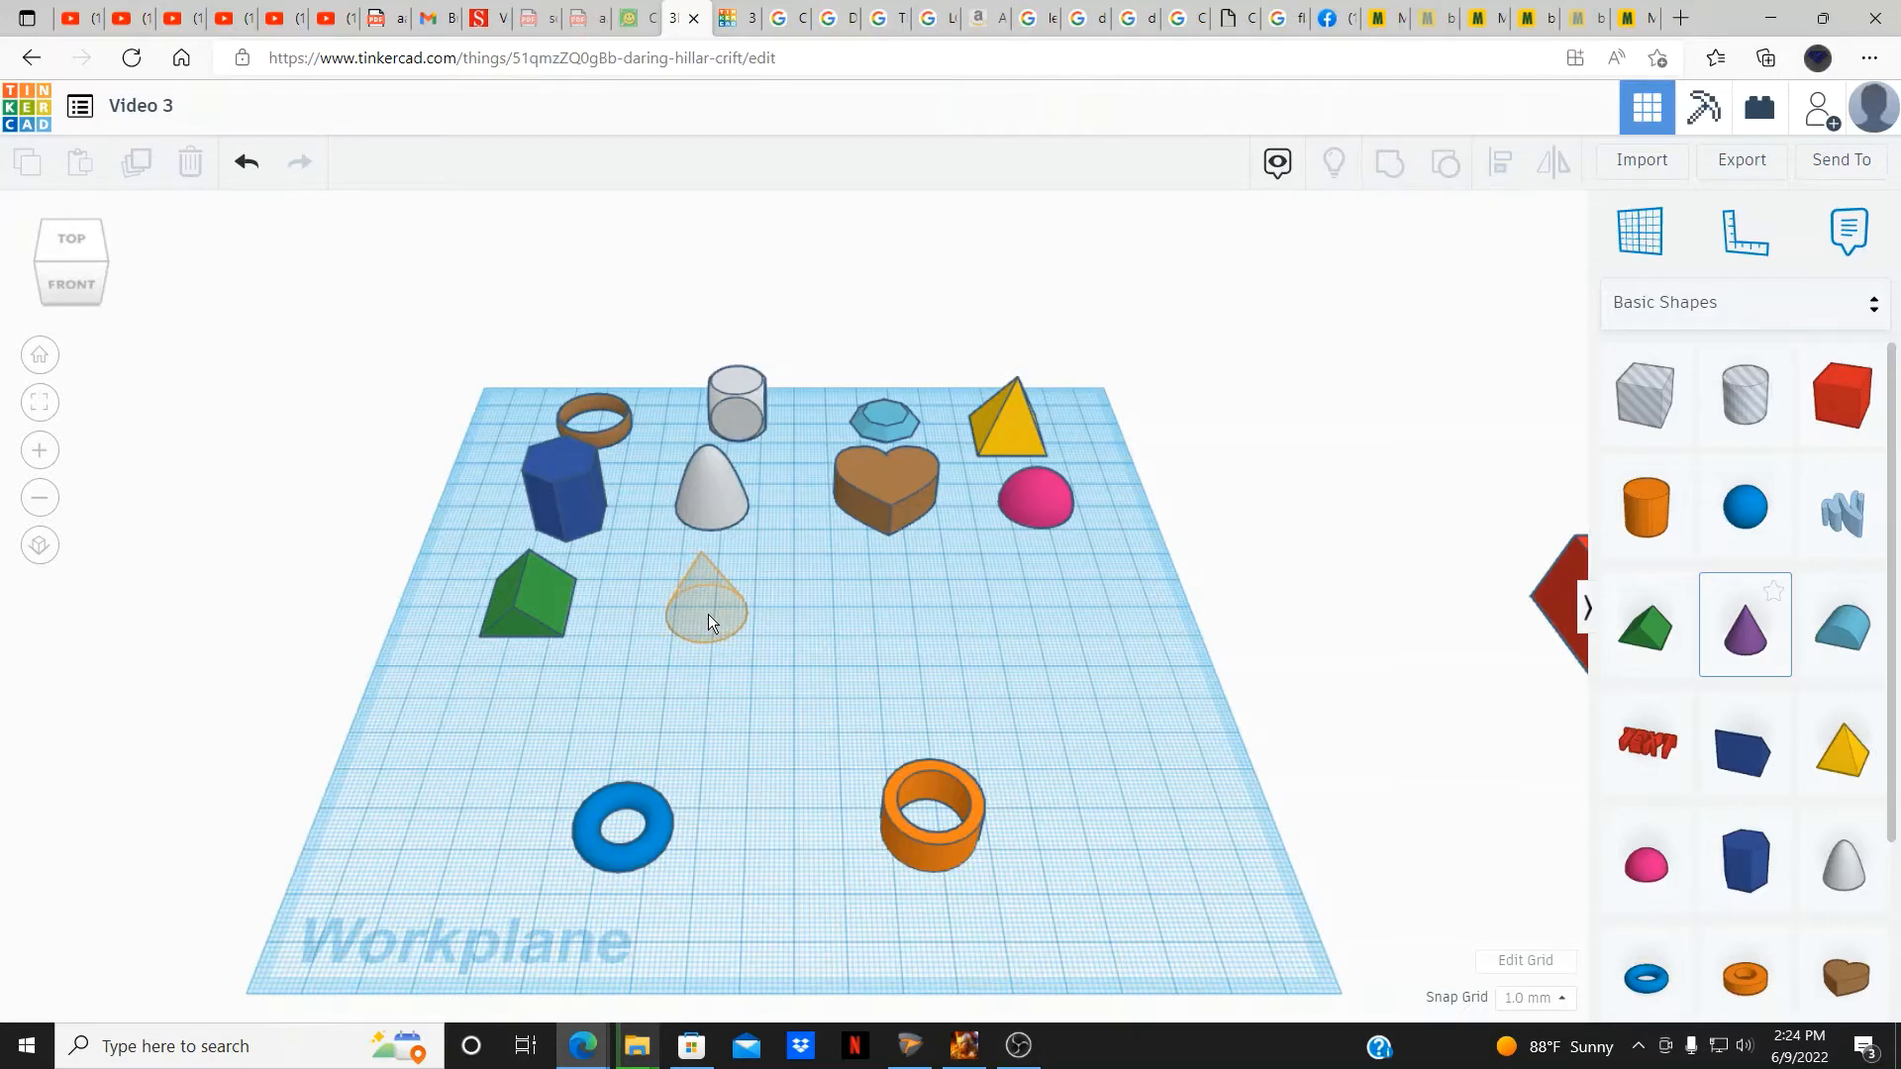
pyautogui.moveTo(709, 614); pyautogui.dragTo(709, 615)
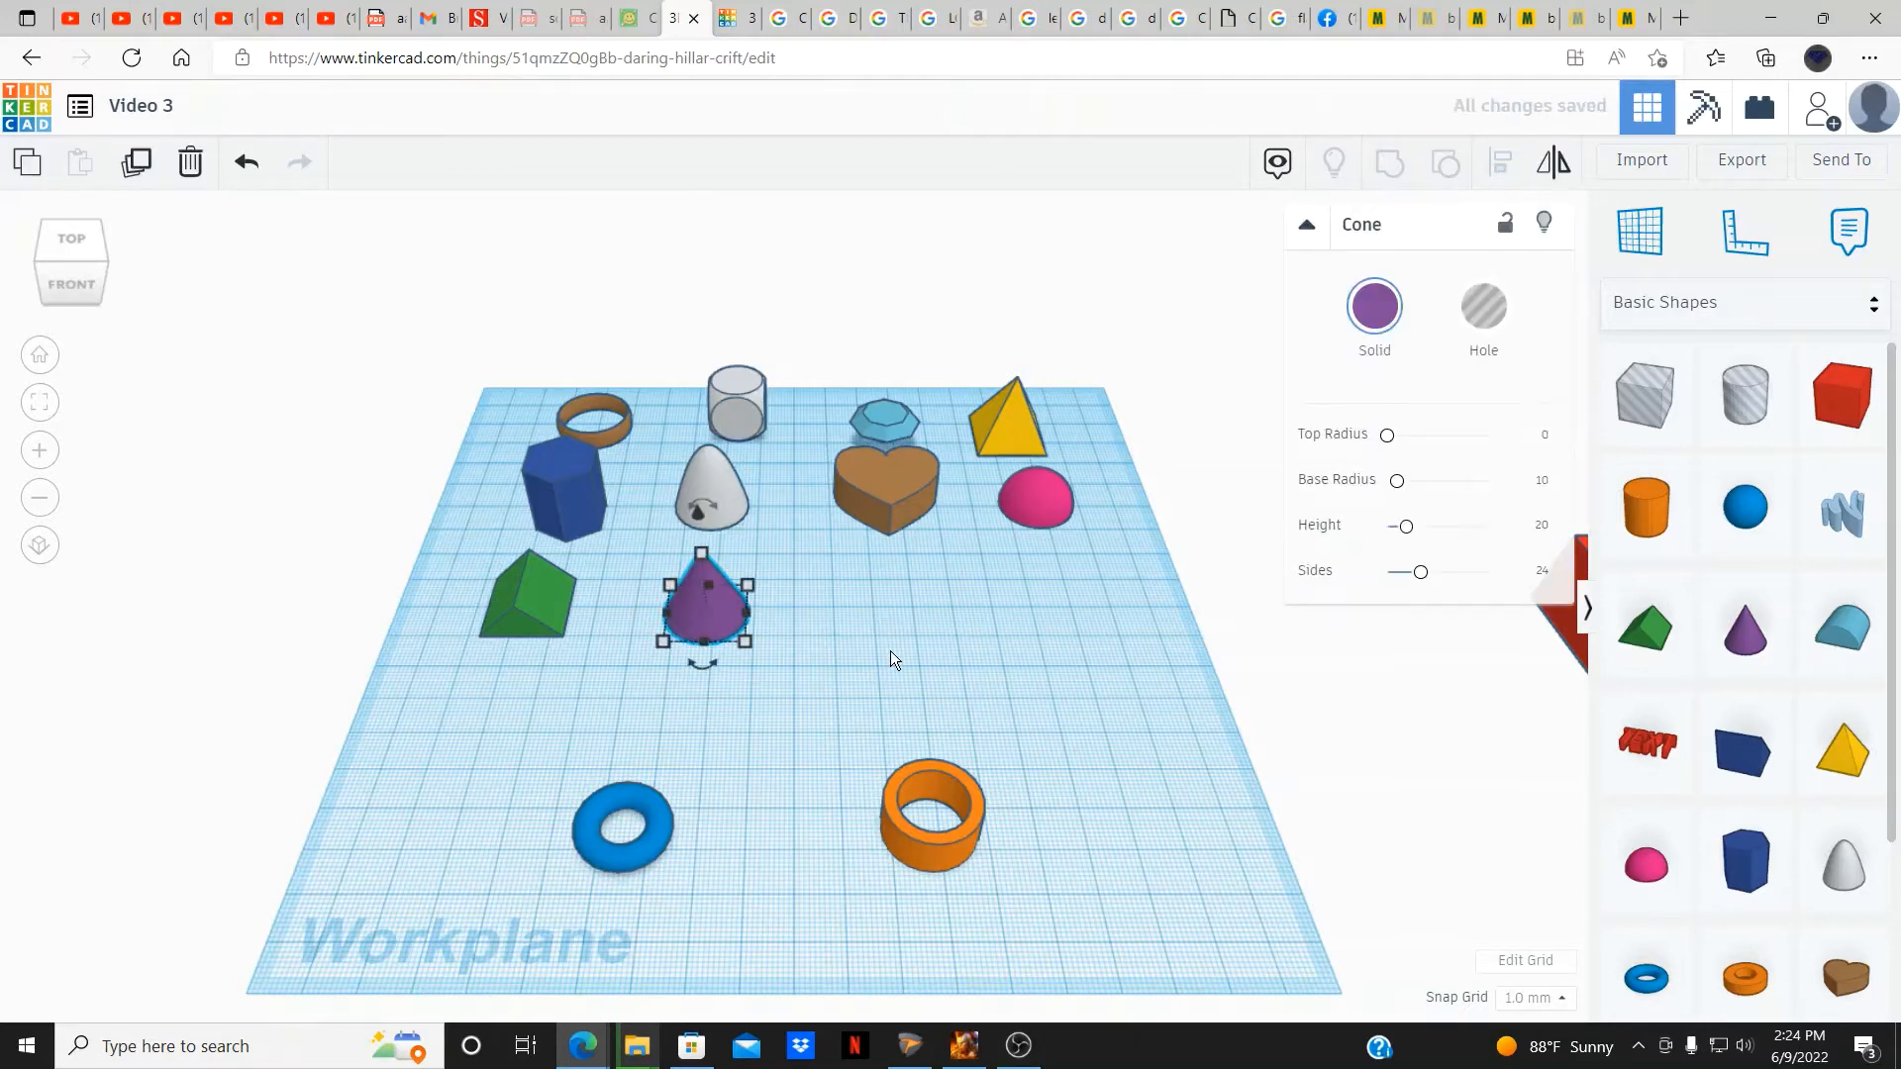
pyautogui.click(889, 651)
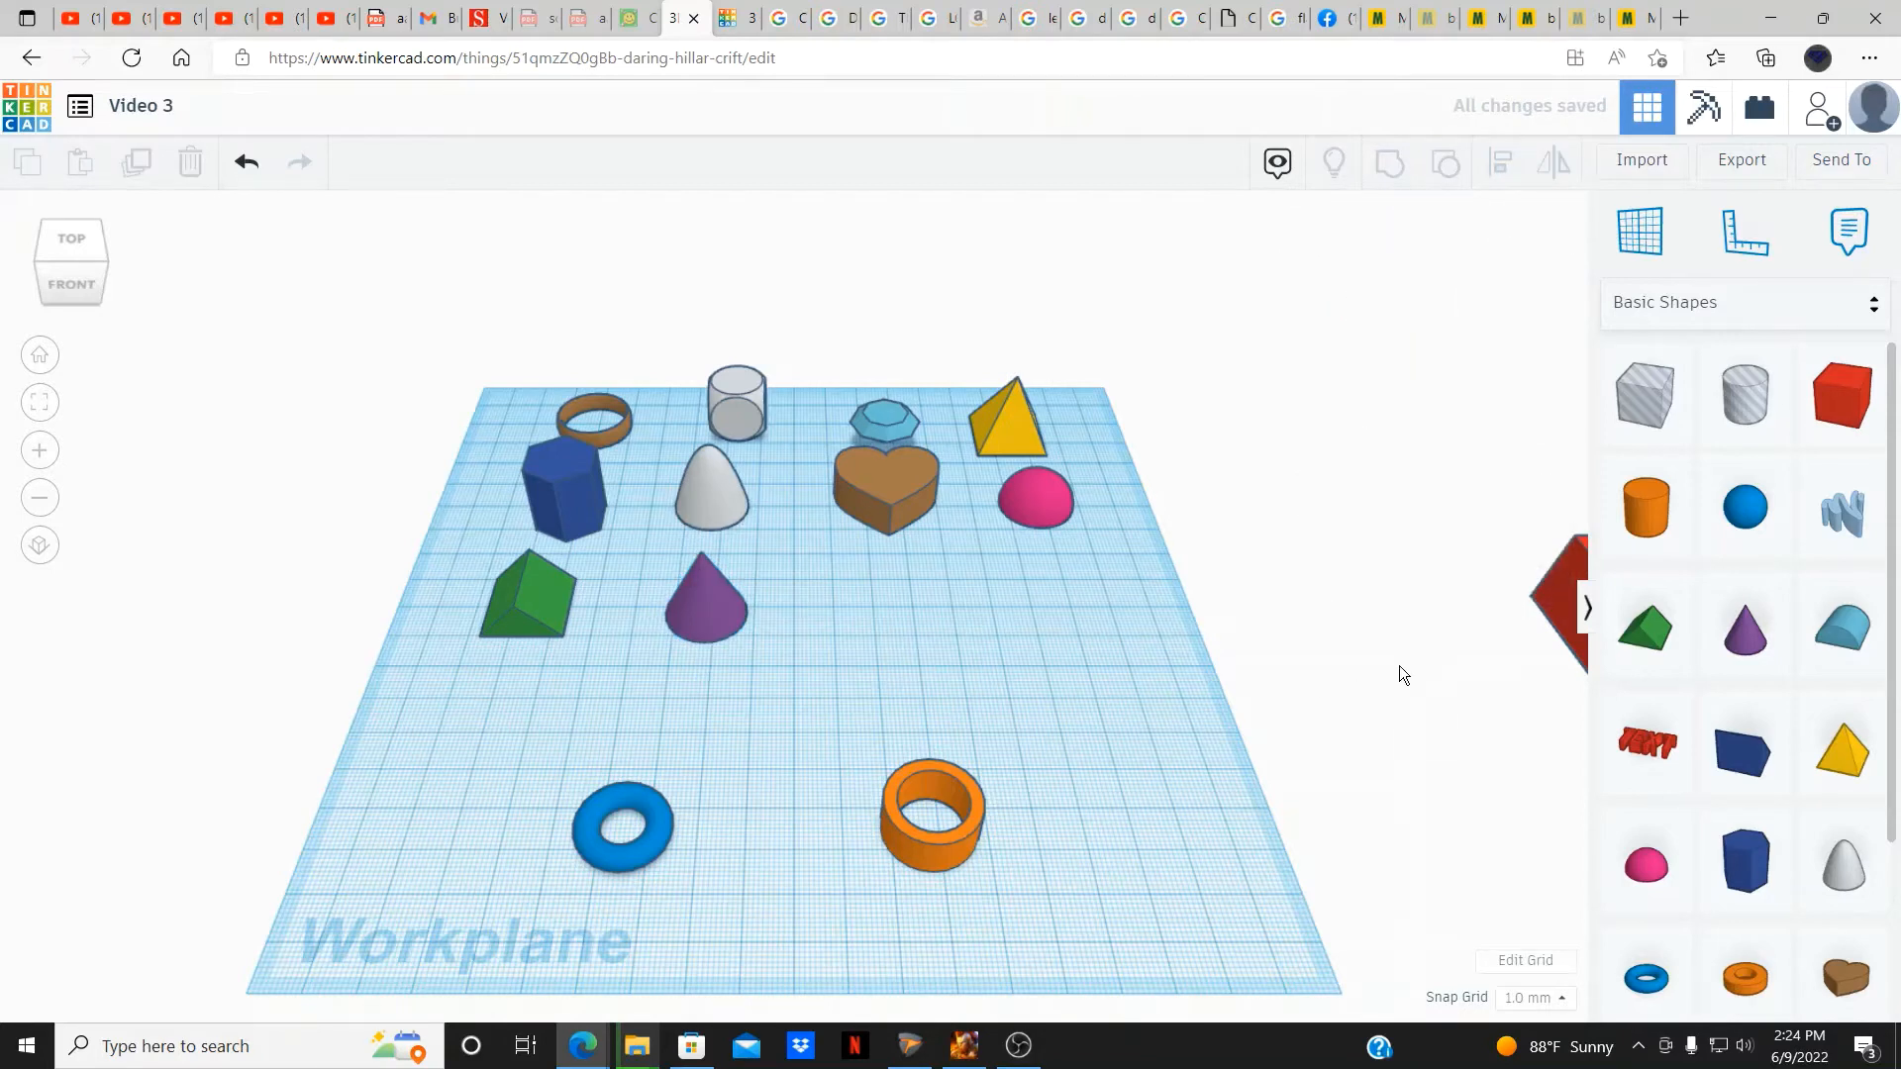
# Delete the red shape lying outside the workplane.
pyautogui.click(1537, 601)
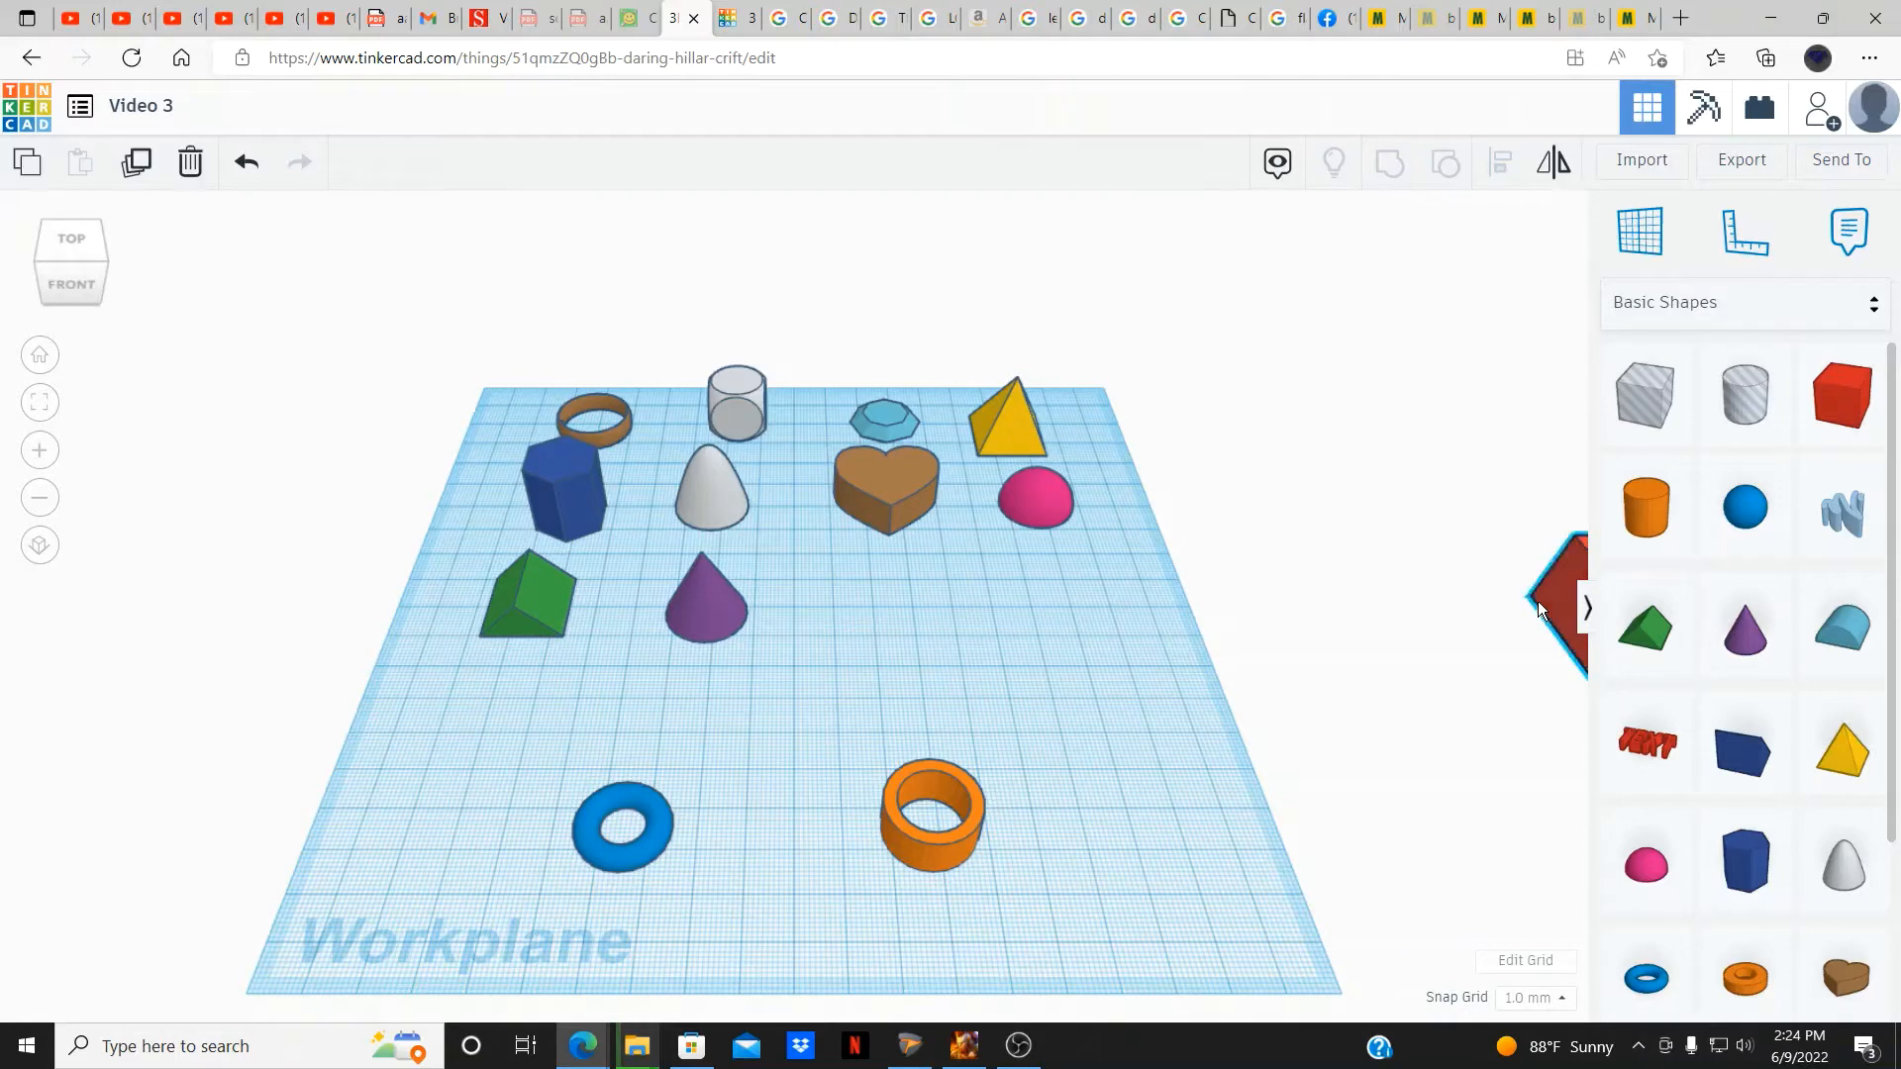
pyautogui.press('Delete')
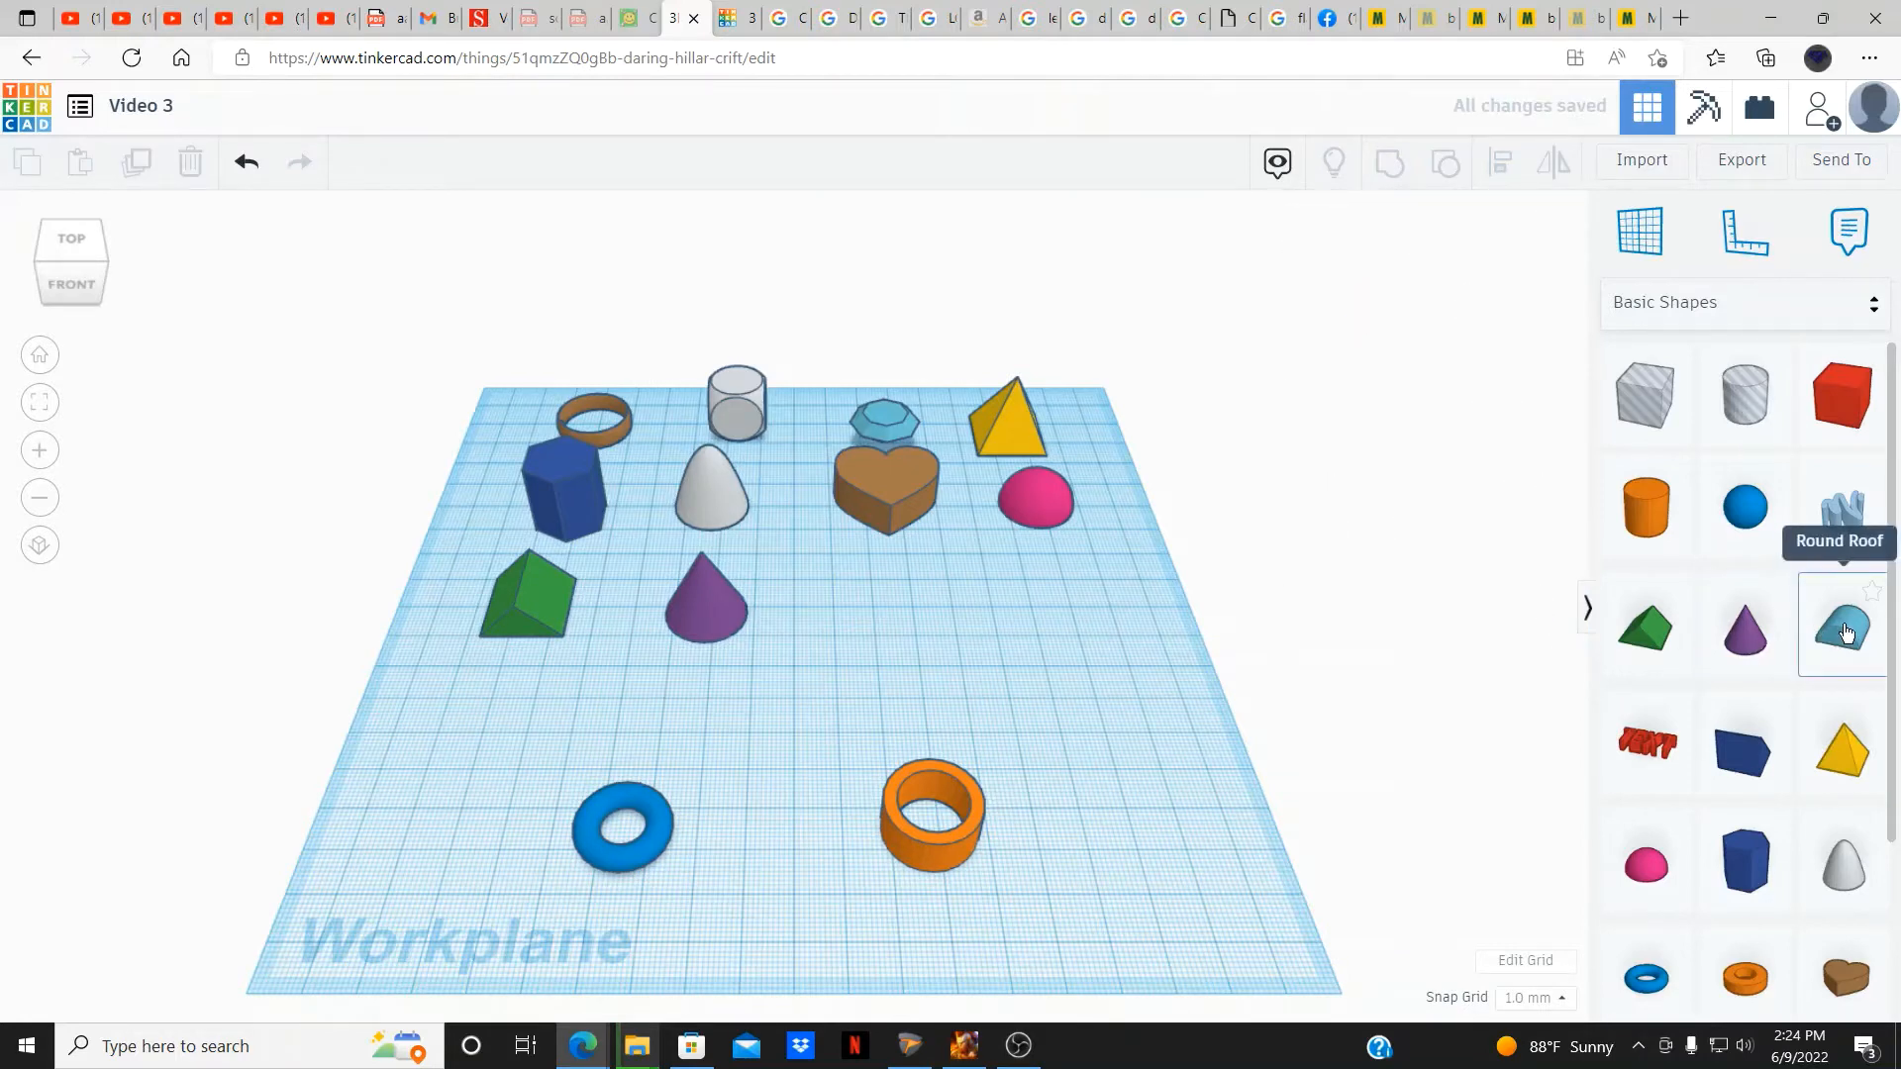
# Add a round roof in front of the heart and a wedge in front of the pink half sphere, completing the third row.
pyautogui.moveTo(1846, 634); pyautogui.dragTo(889, 624)
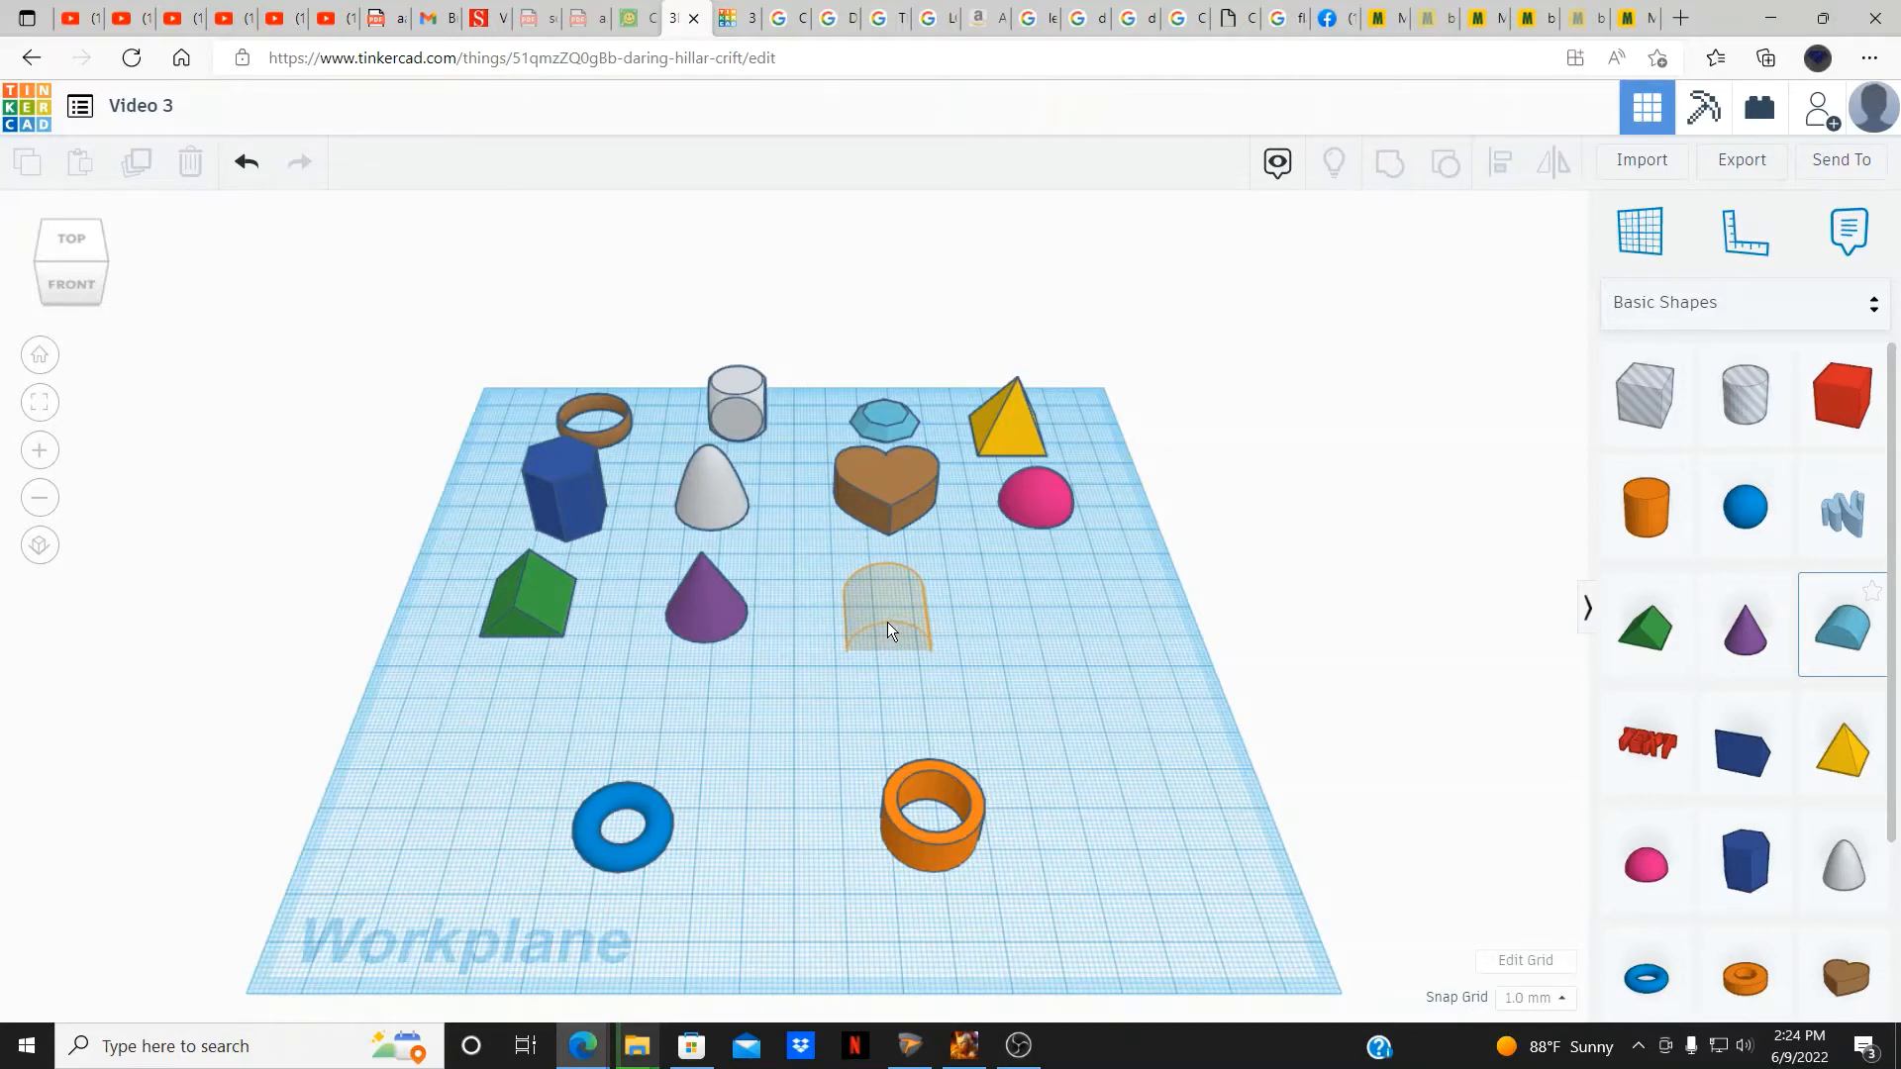
pyautogui.moveTo(887, 622); pyautogui.dragTo(887, 622)
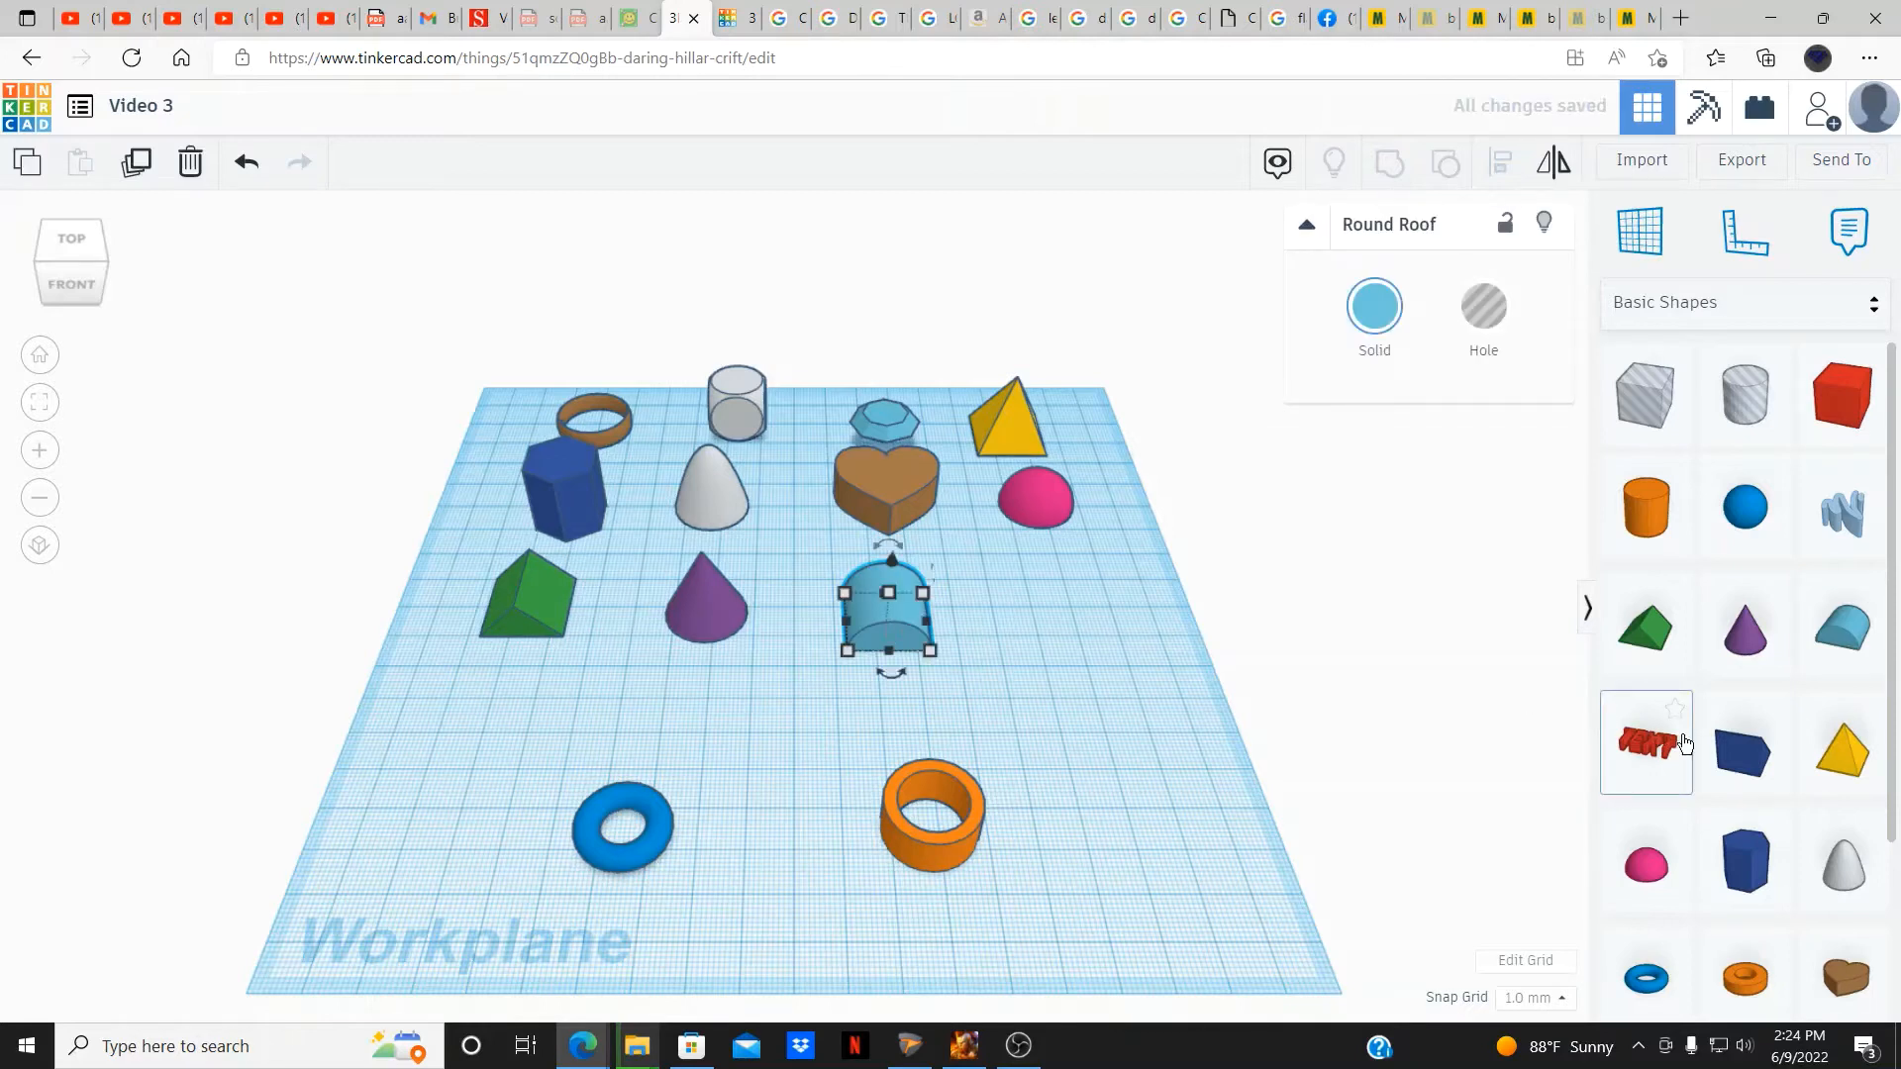
pyautogui.moveTo(1748, 752); pyautogui.dragTo(1019, 608)
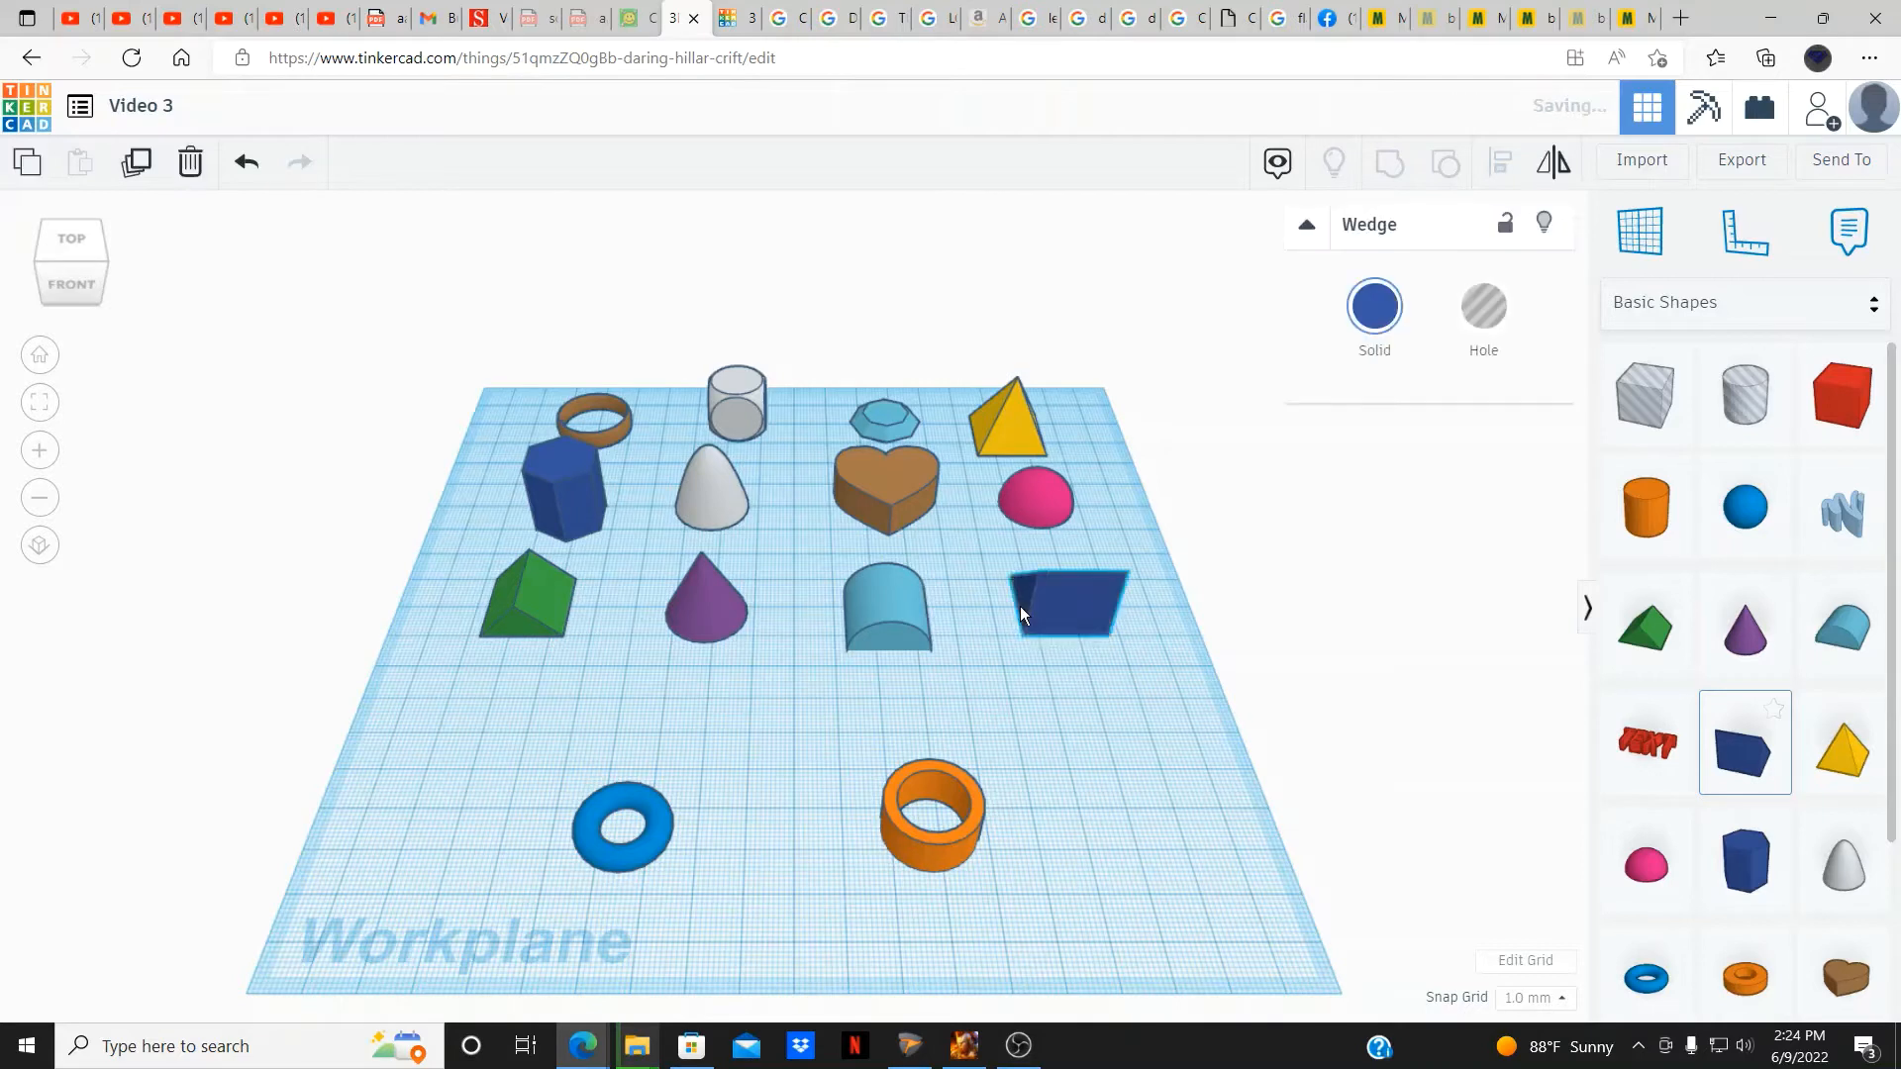
pyautogui.click(1112, 696)
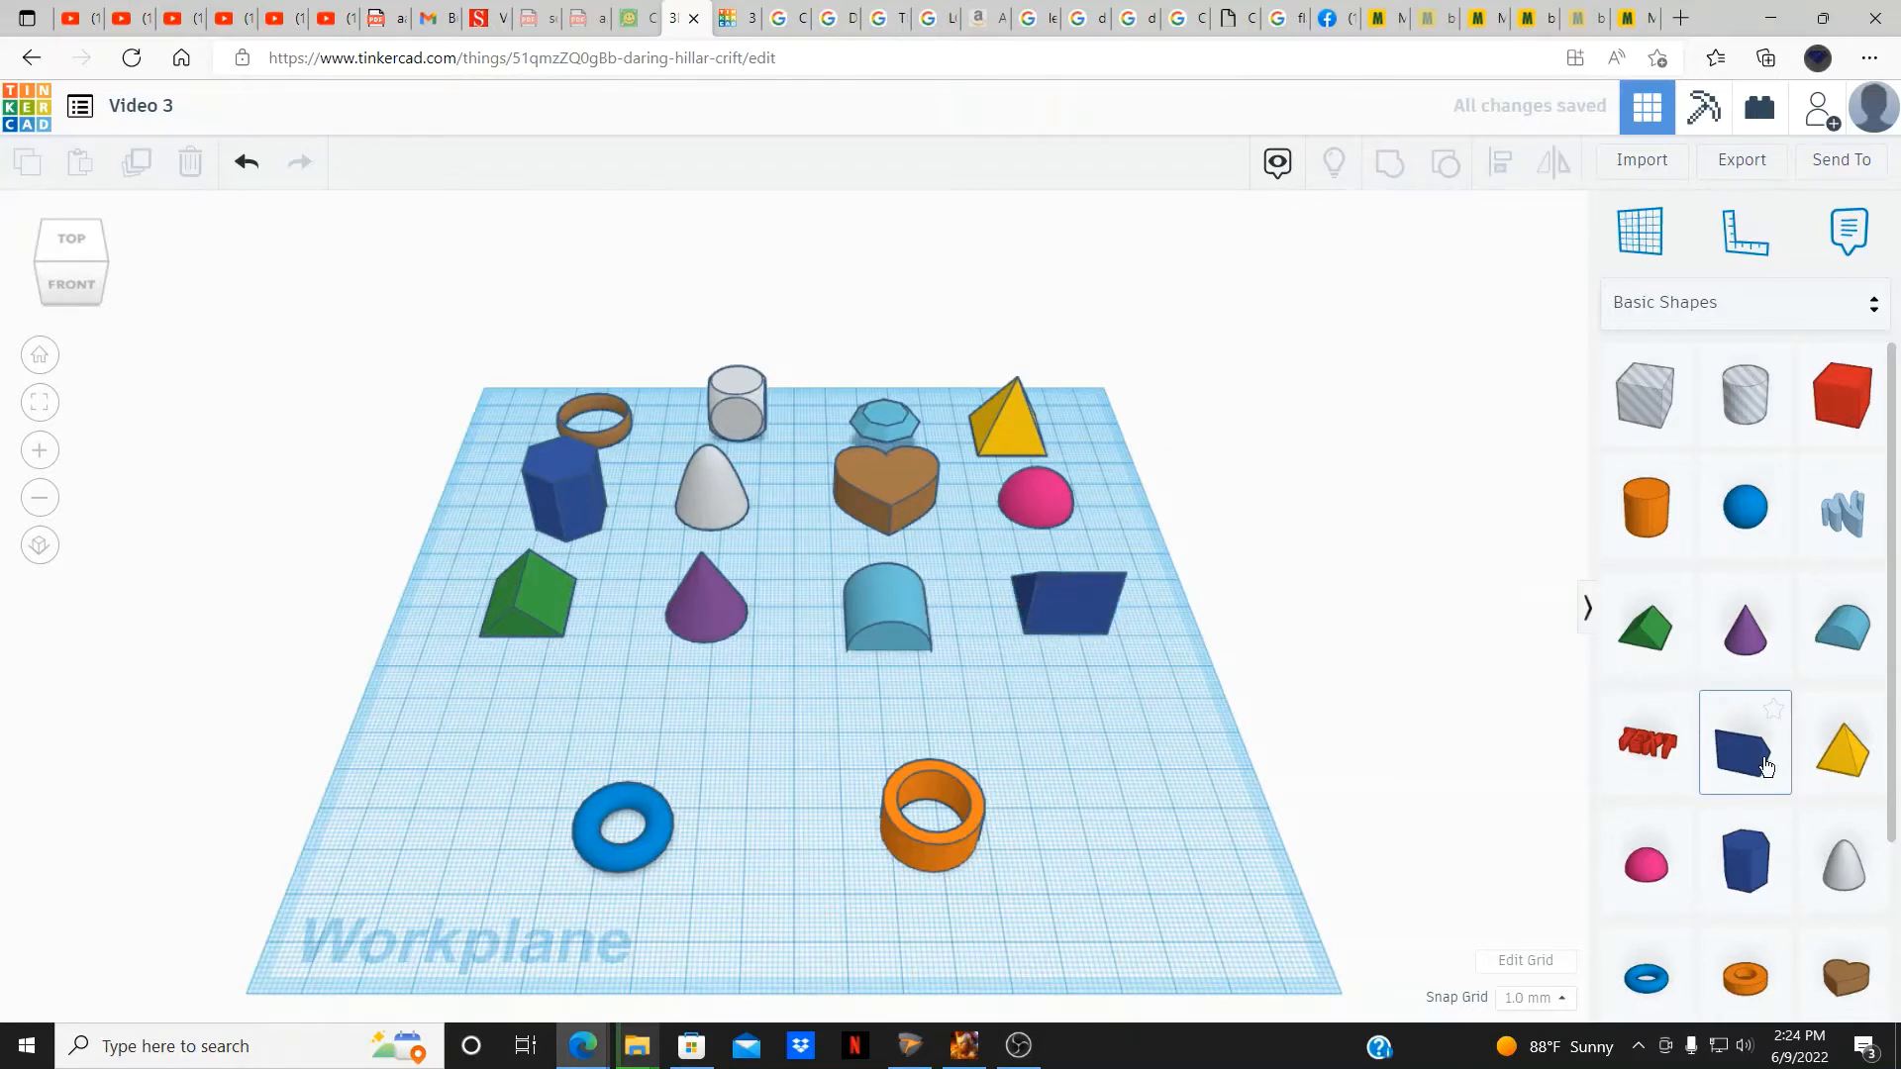
pyautogui.scroll(-2, 1761, 782)
pyautogui.scroll(2, 1764, 787)
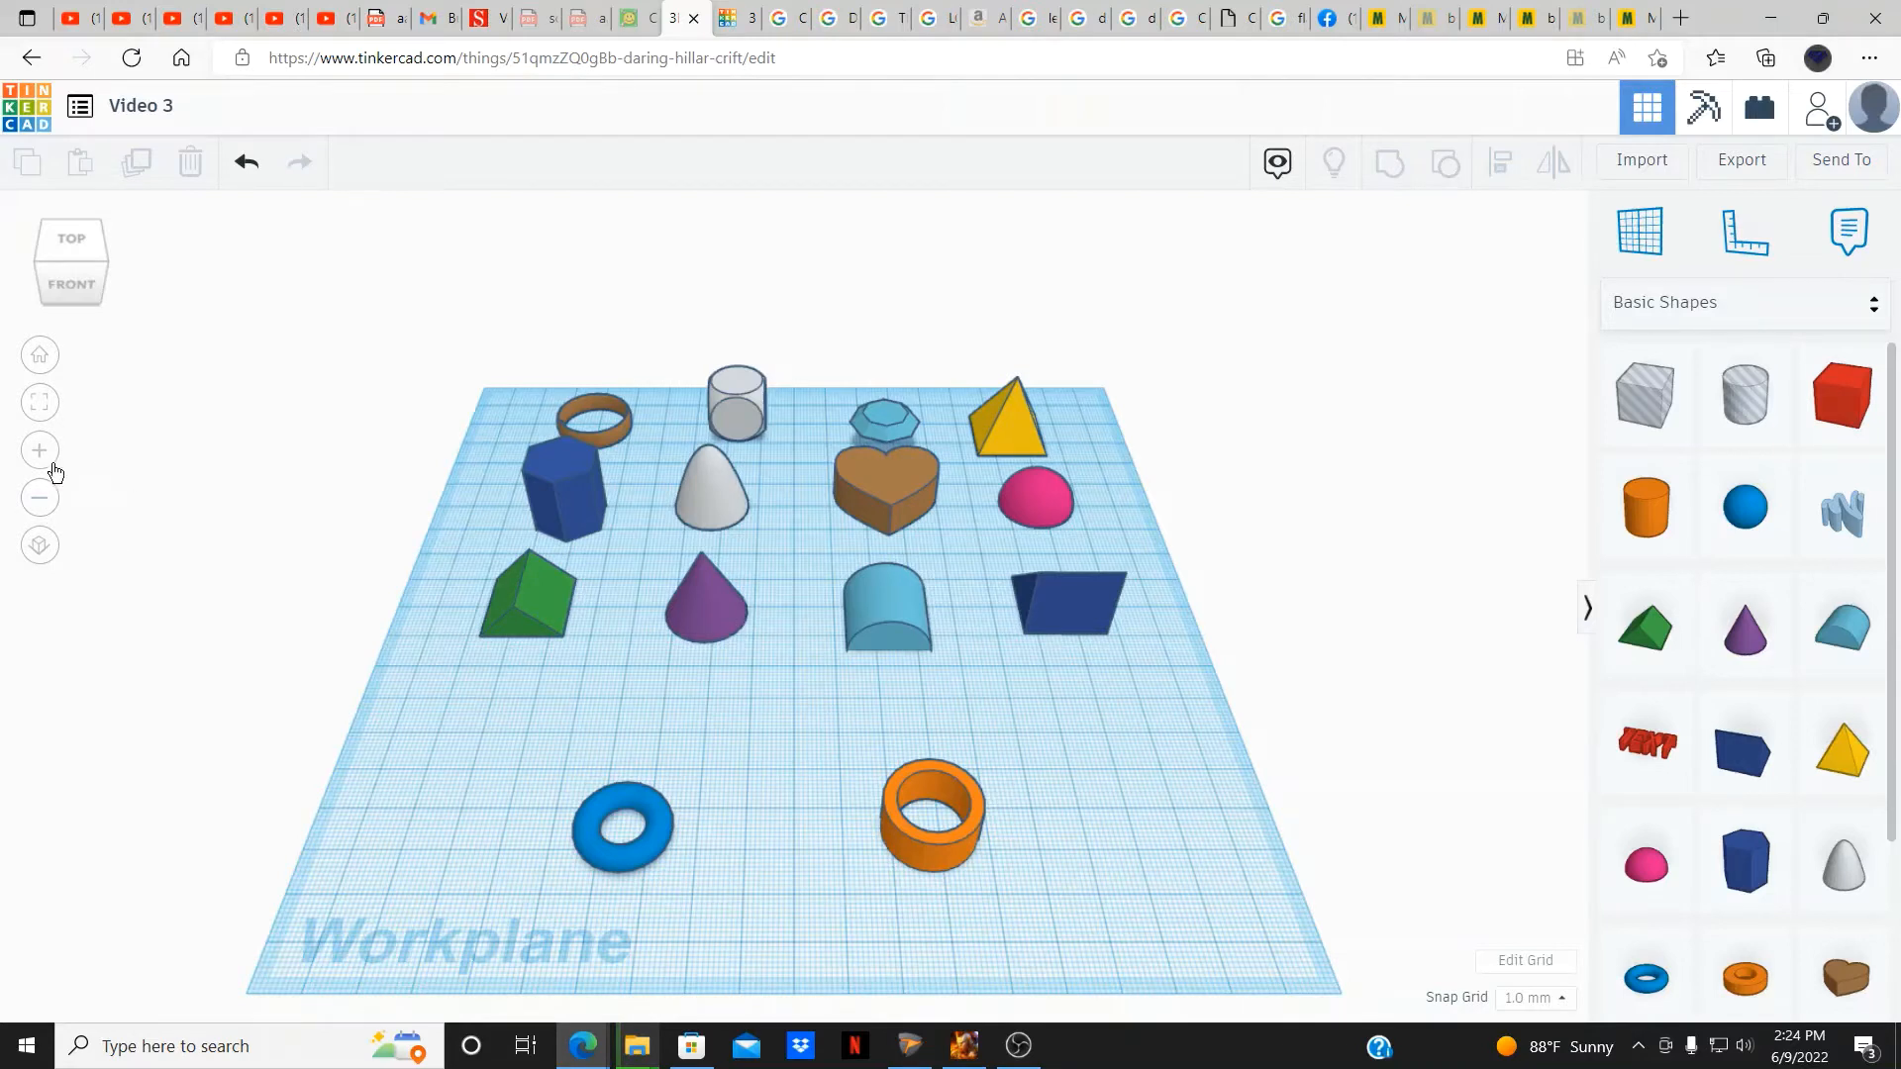
pyautogui.click(533, 598)
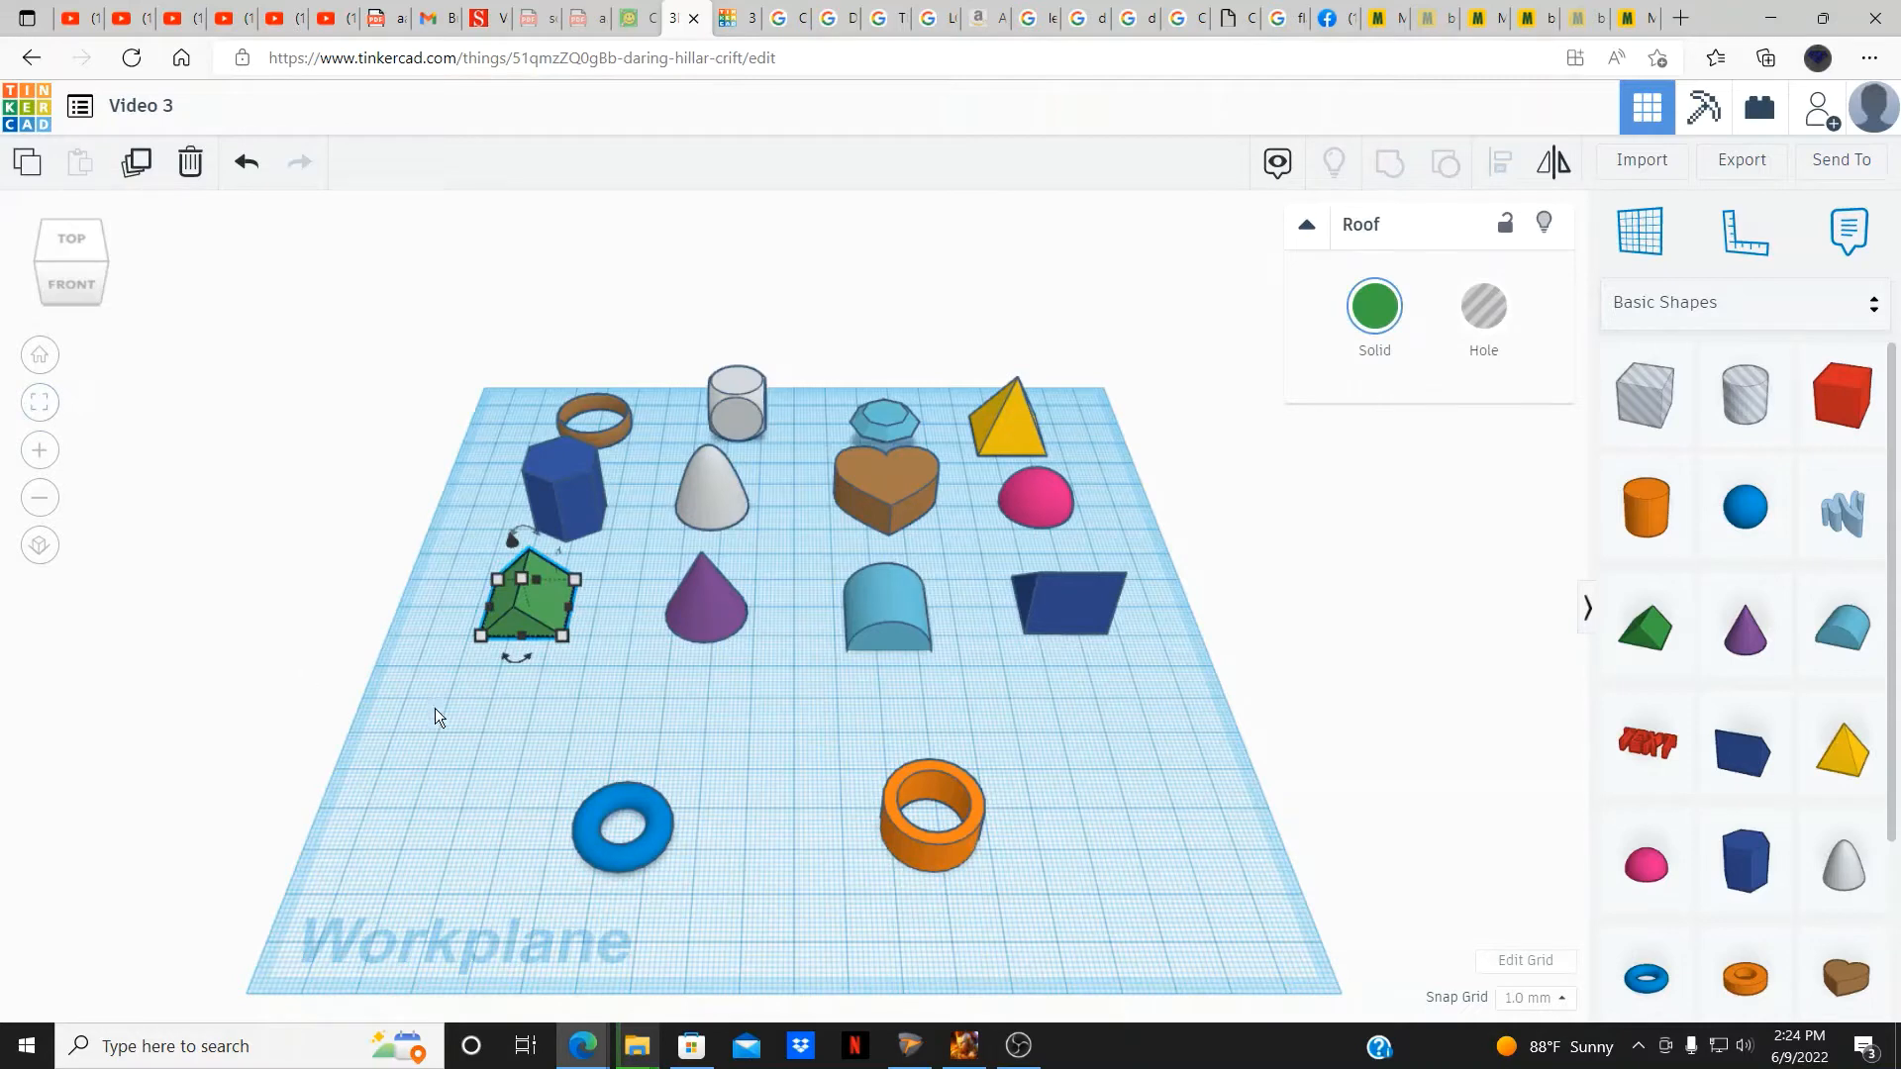
pyautogui.click(486, 693)
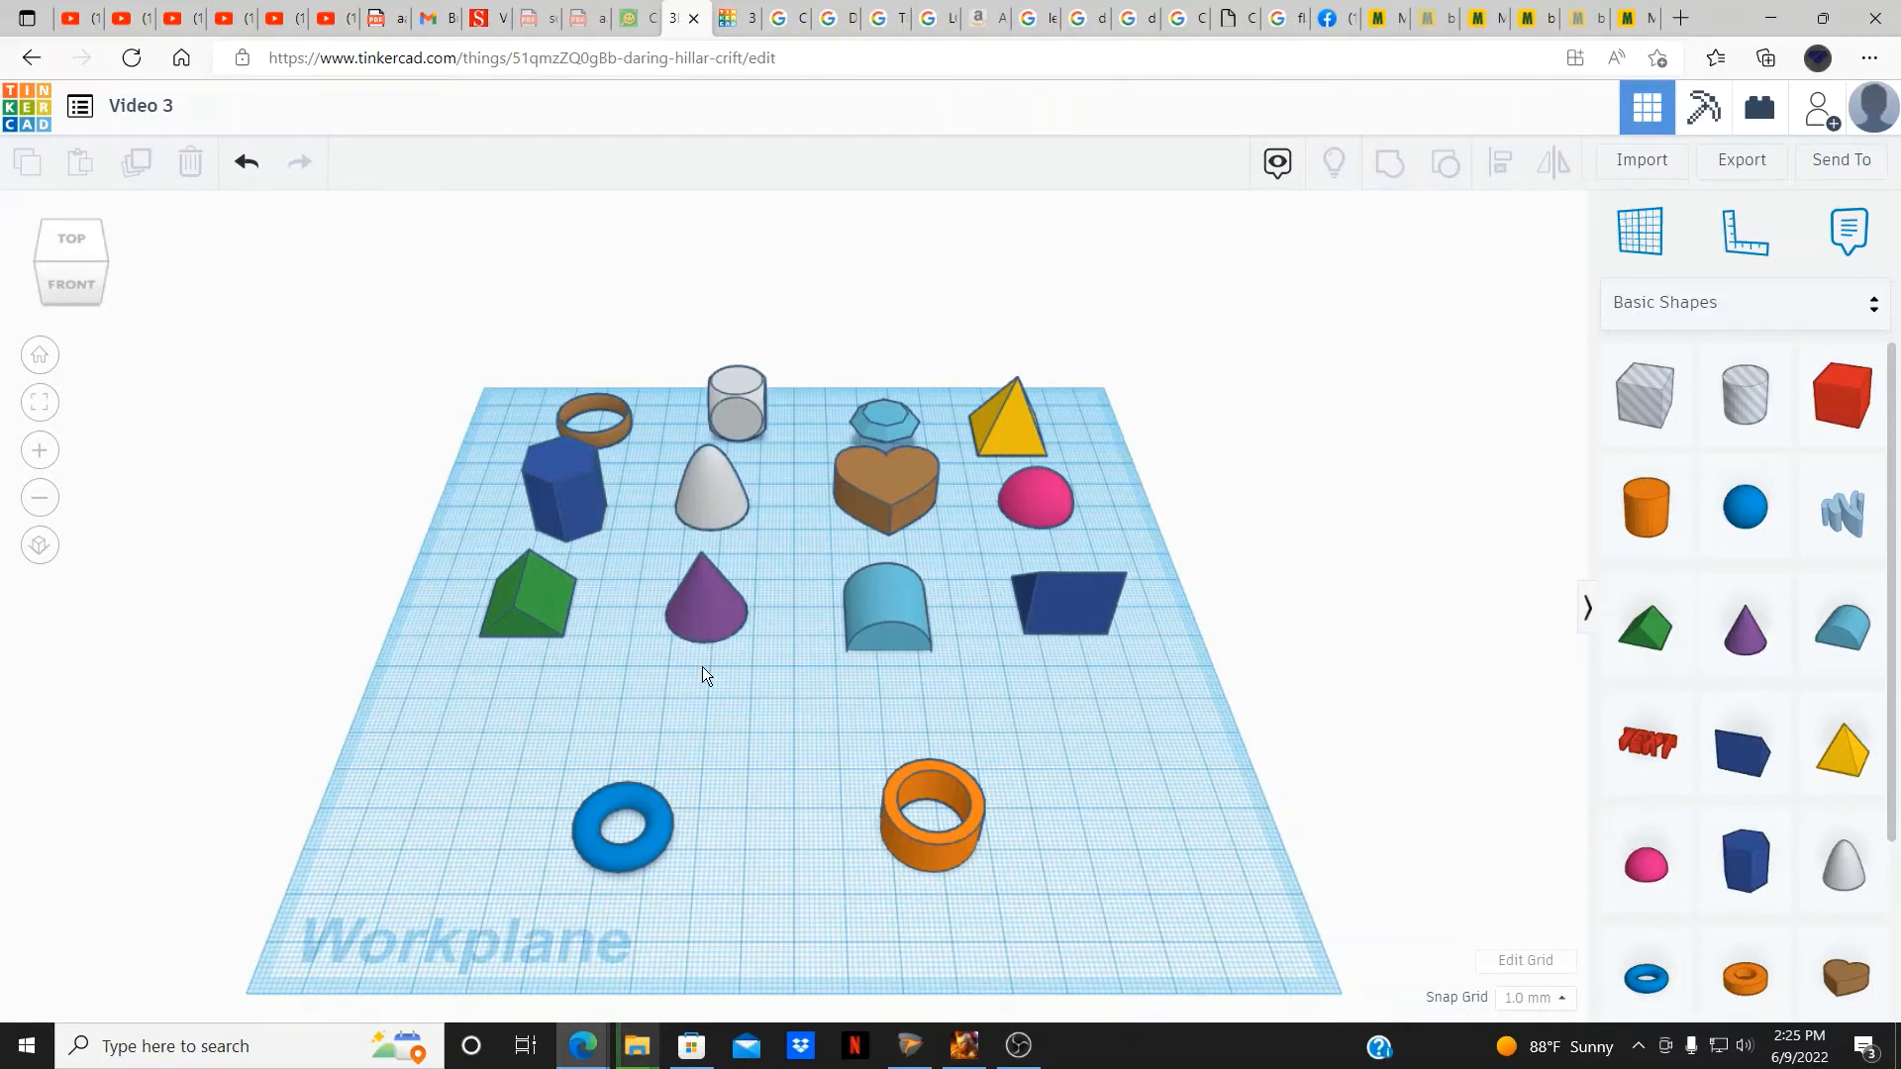
# Reshape the brown ring's cross-section by moving its outer side point outward and its top point up and outward.
pyautogui.click(614, 443)
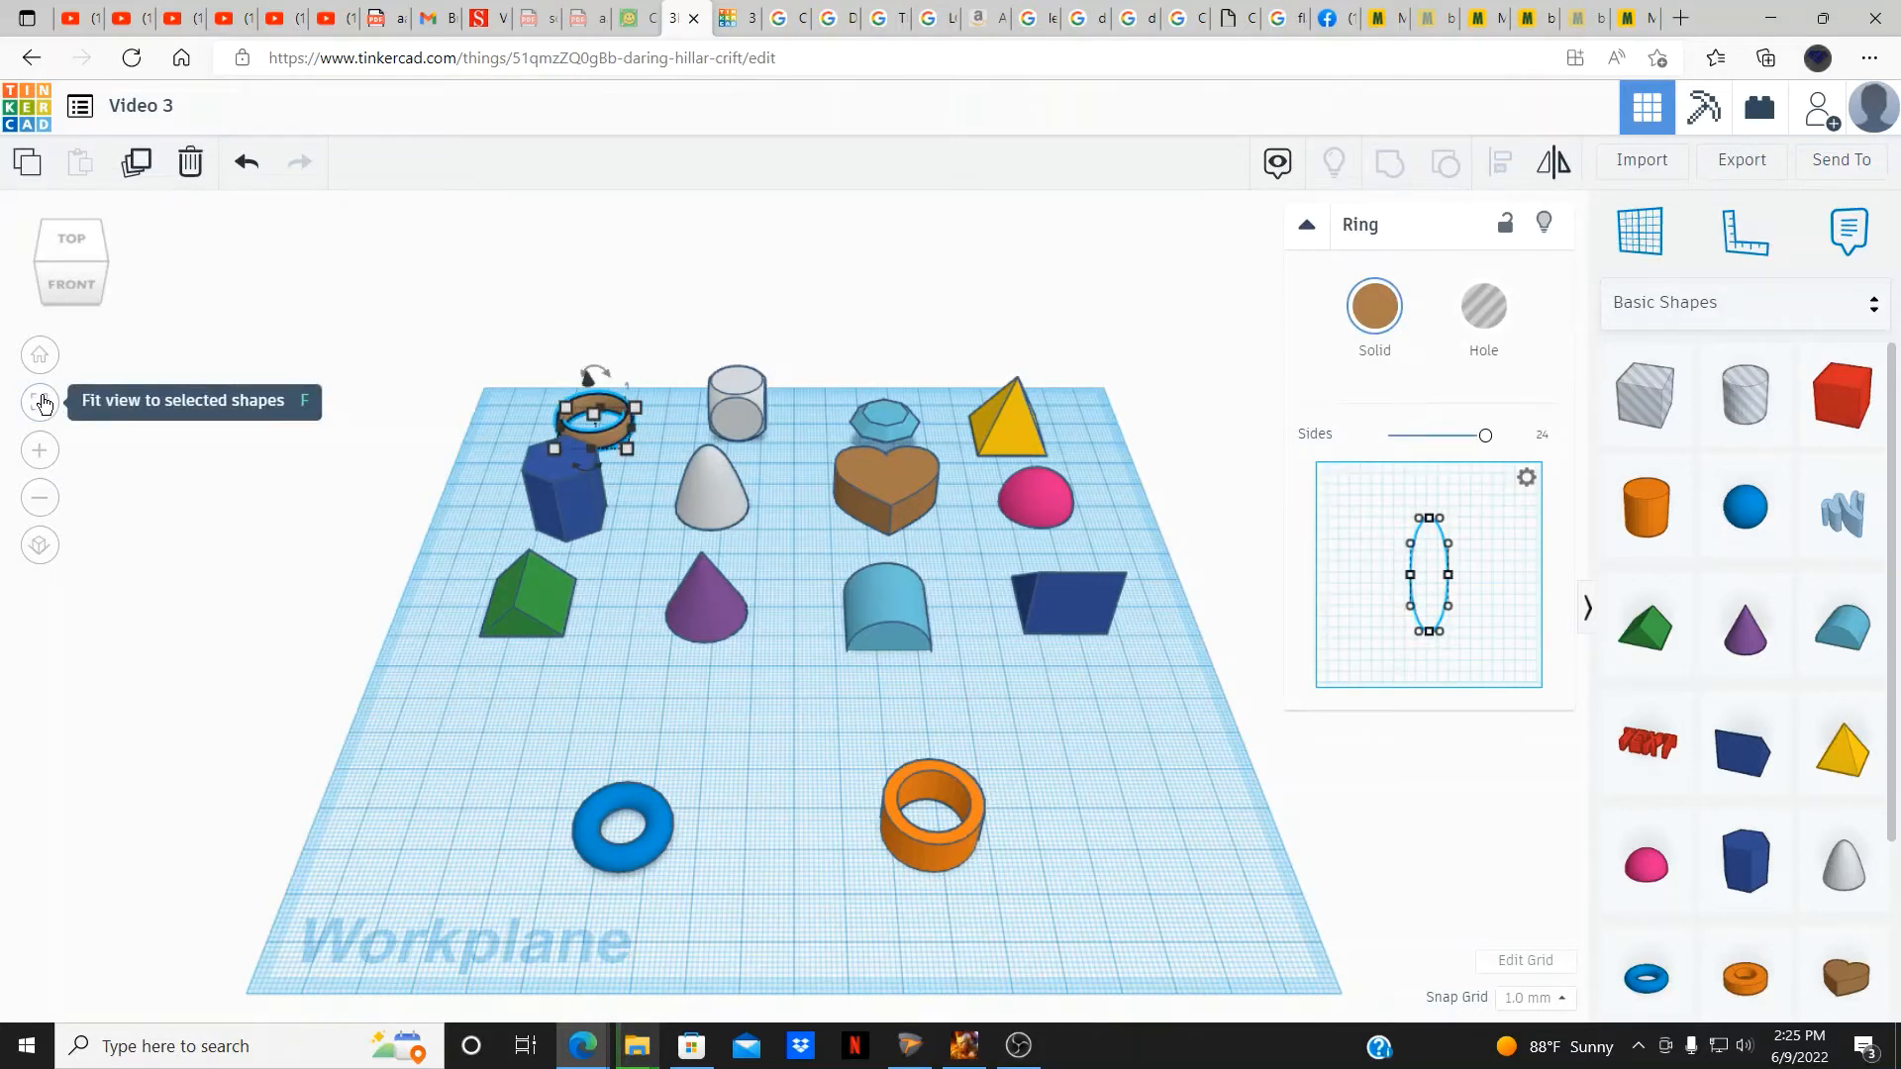
pyautogui.click(42, 402)
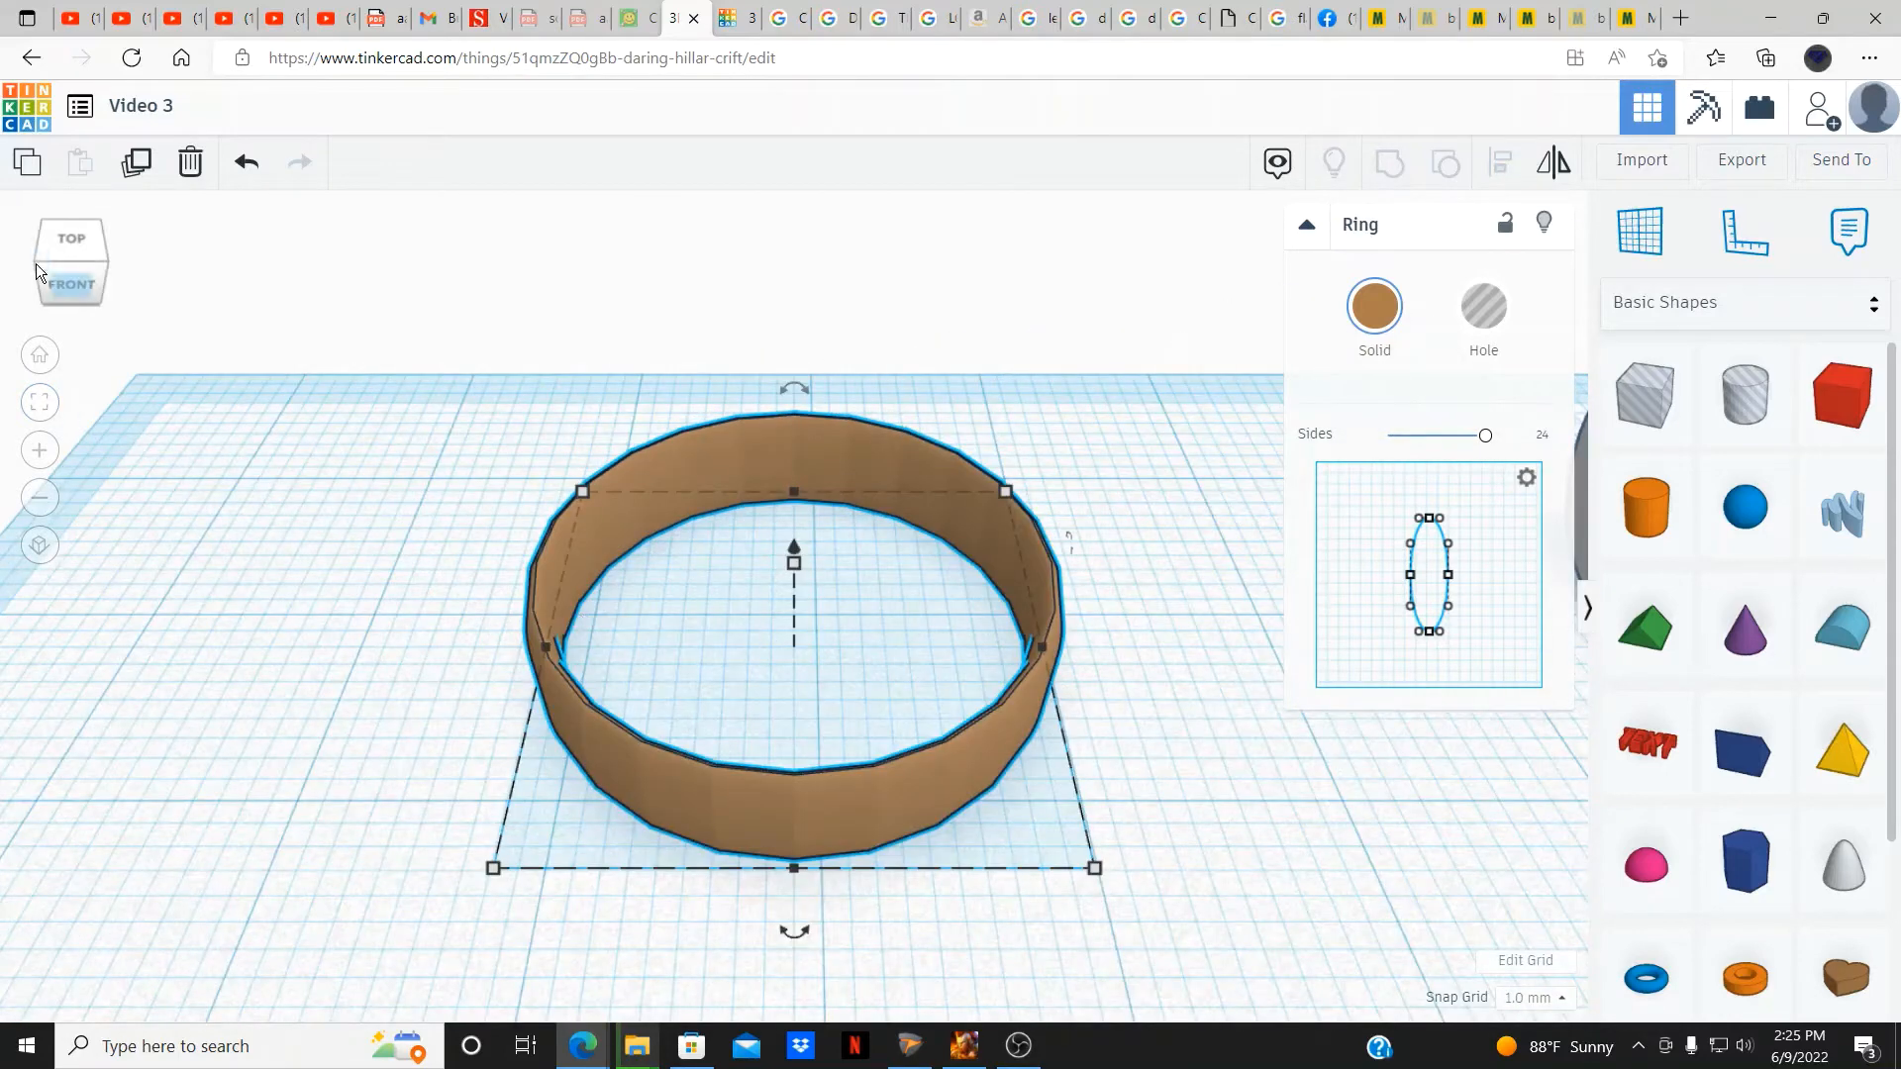
pyautogui.moveTo(39, 268); pyautogui.dragTo(38, 263)
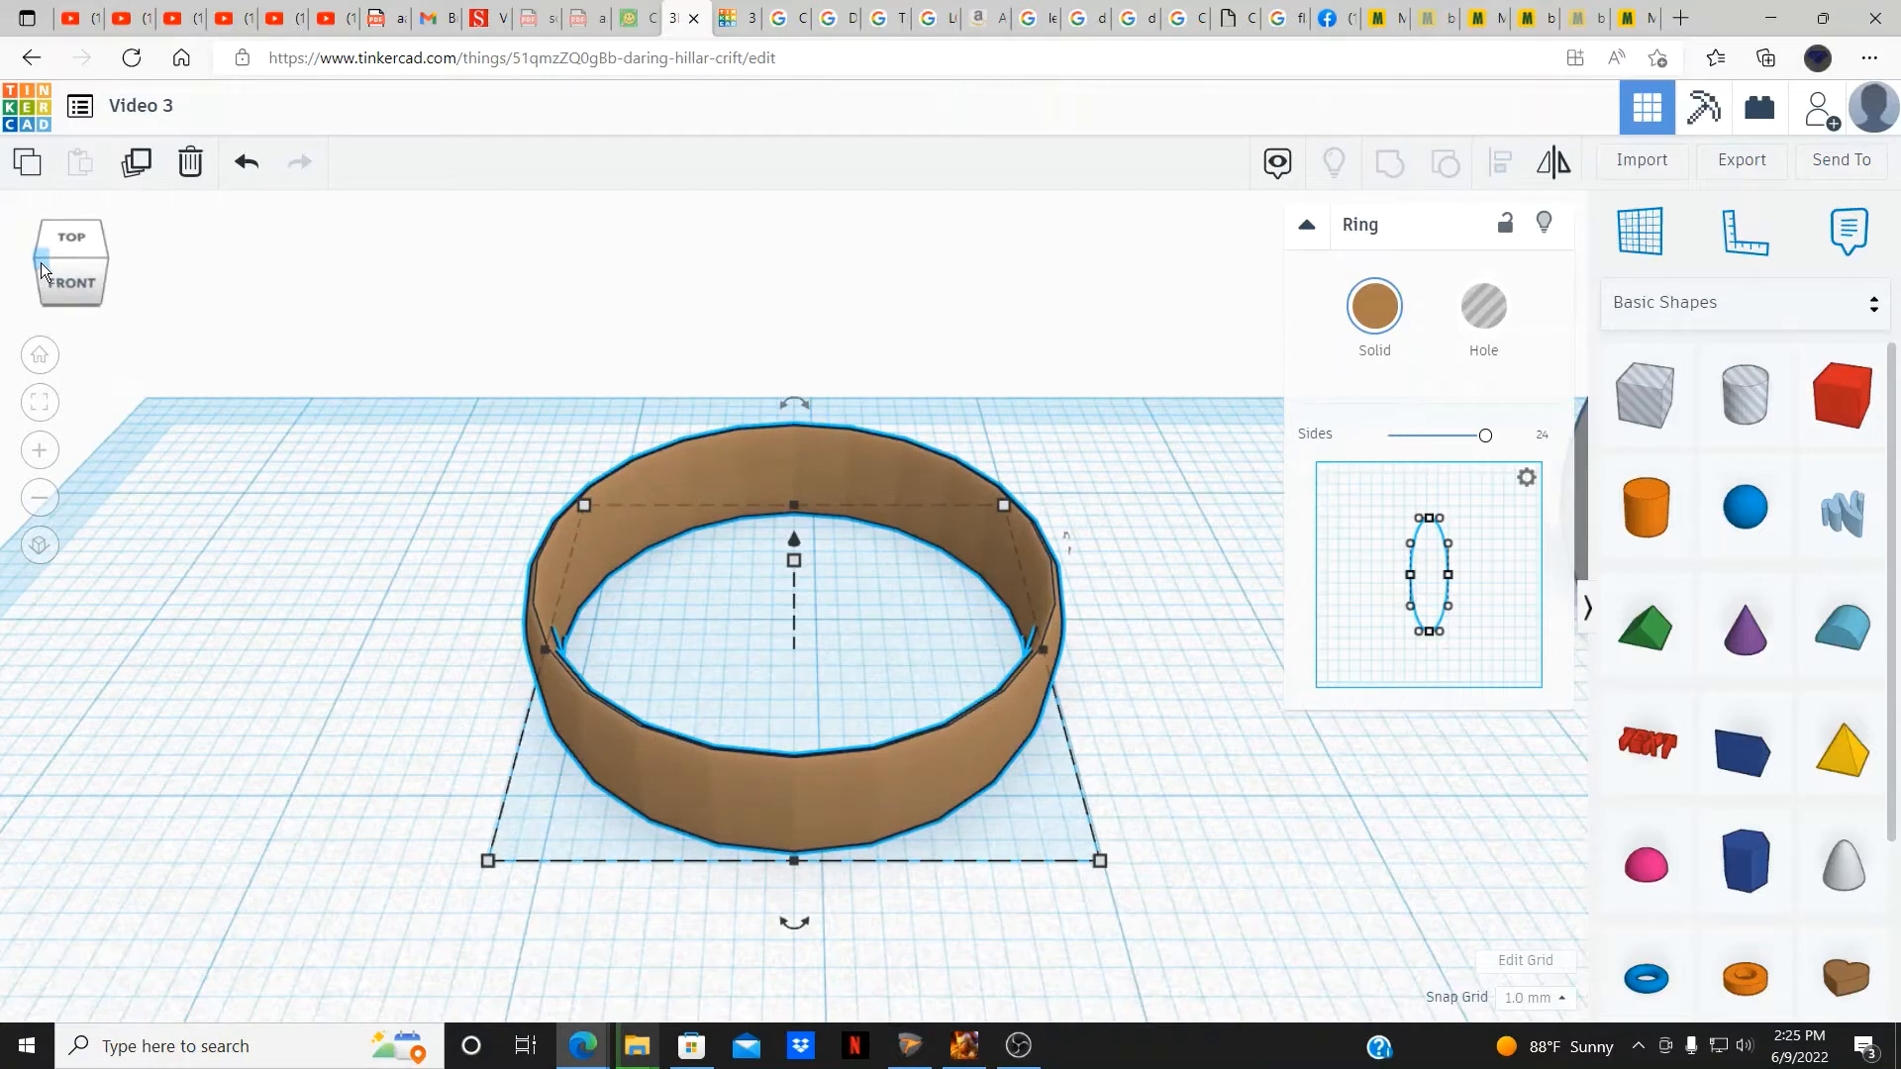
pyautogui.click(41, 268)
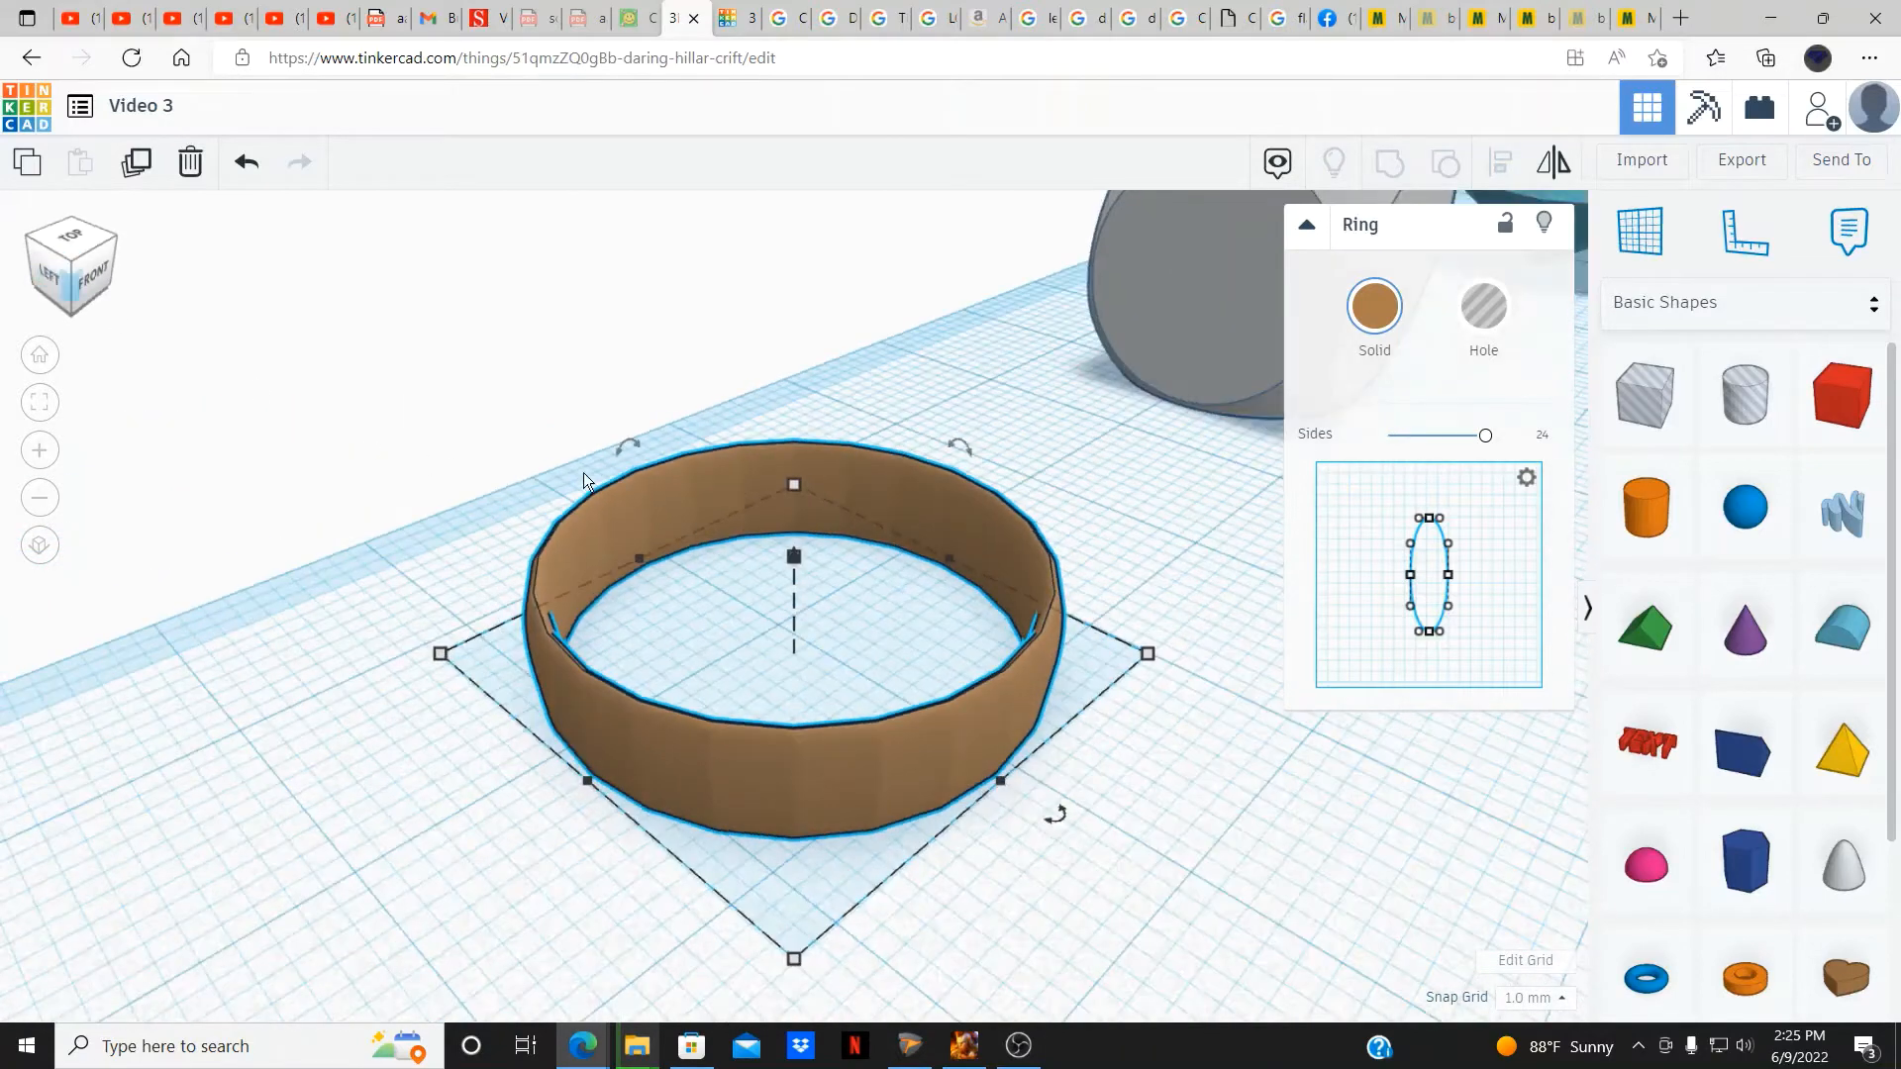
pyautogui.scroll(-2, 627, 411)
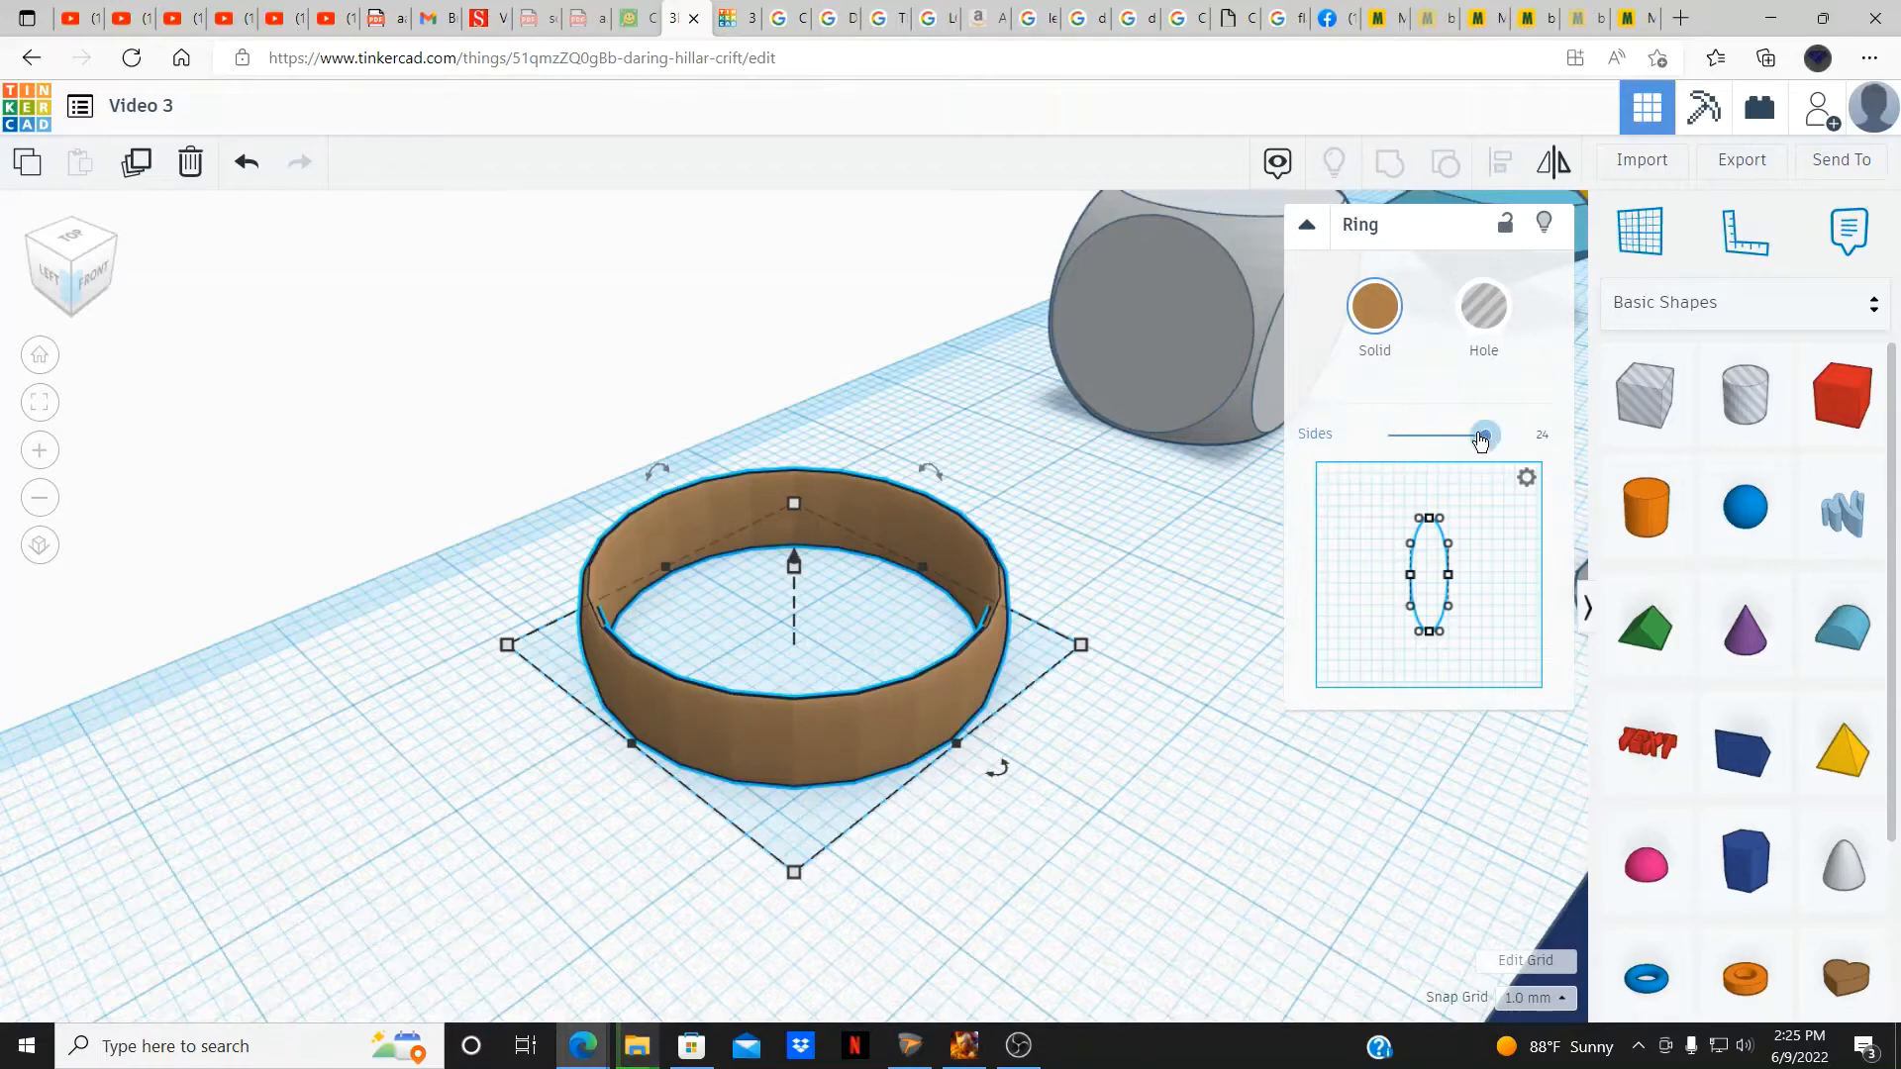
pyautogui.moveTo(1481, 440)
pyautogui.mouseDown()
pyautogui.moveTo(1404, 435)
pyautogui.moveTo(1511, 449)
pyautogui.mouseUp()
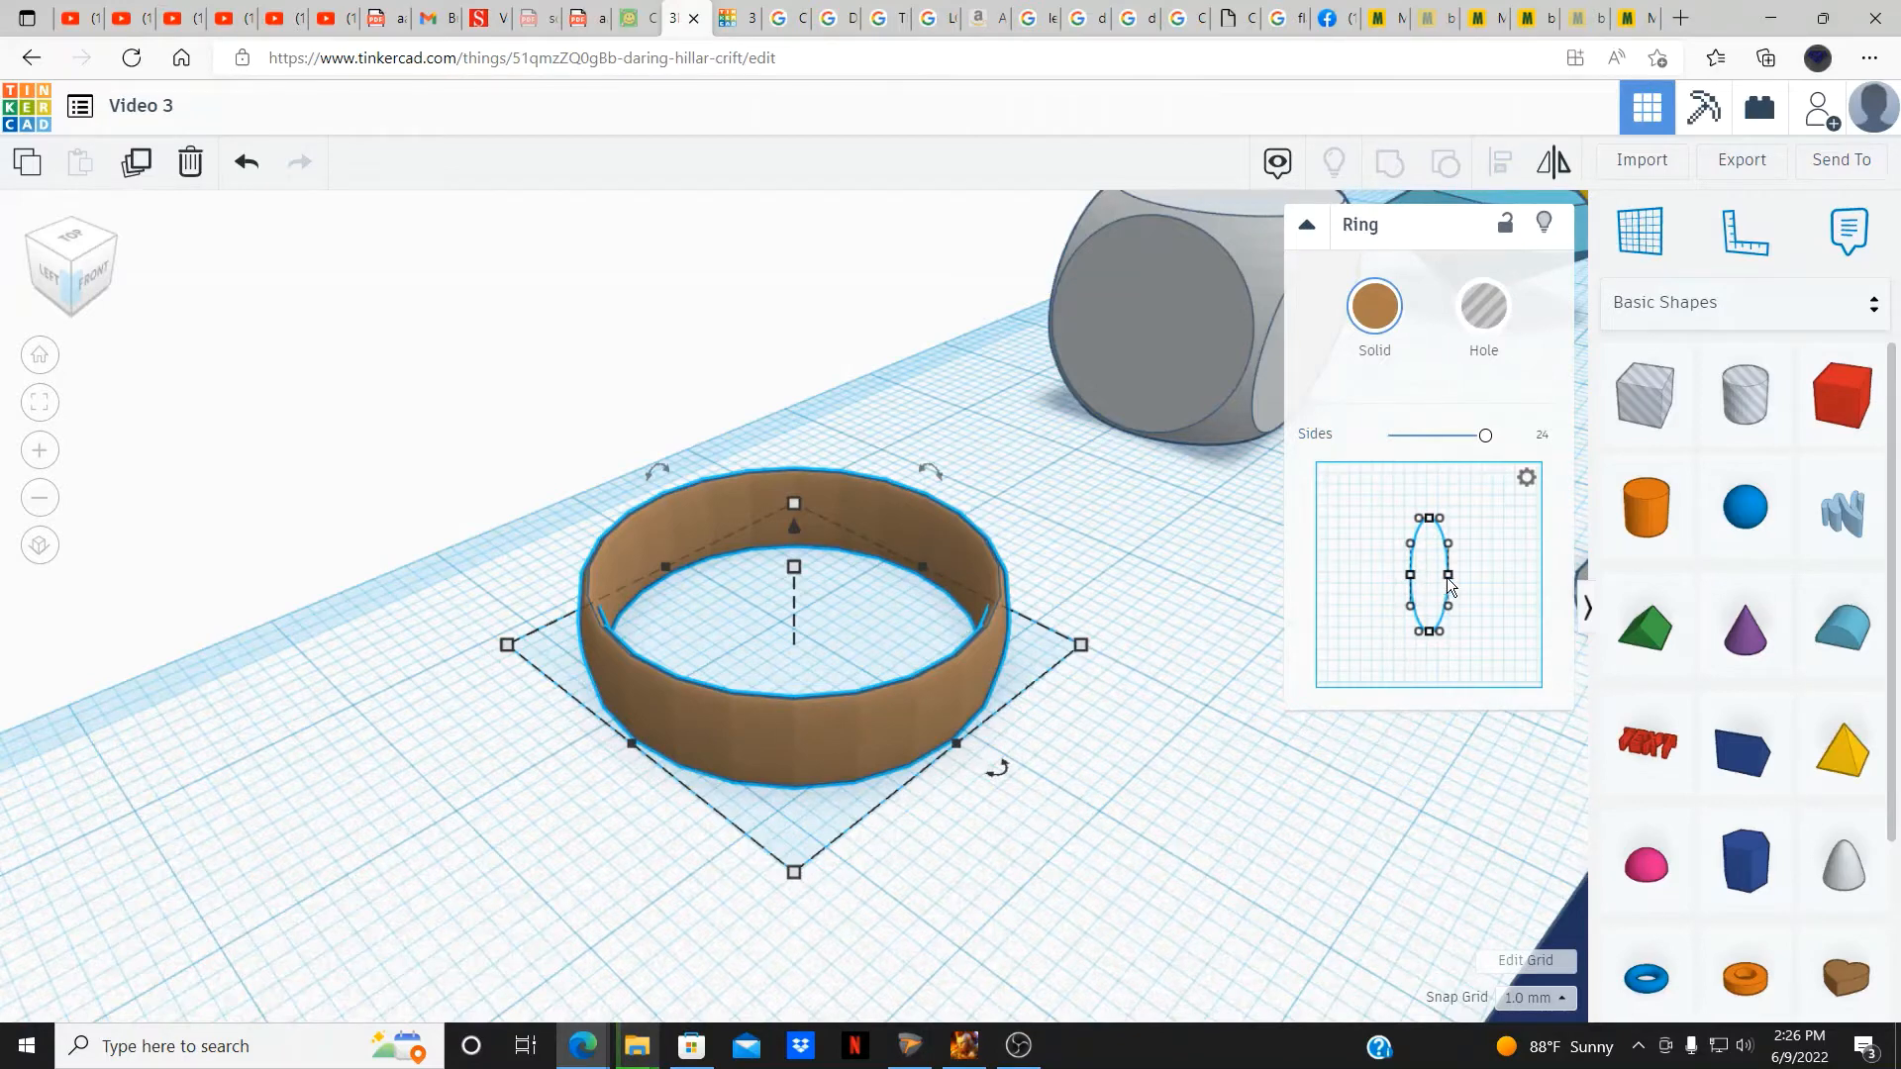
pyautogui.moveTo(1460, 579); pyautogui.dragTo(1362, 483)
pyautogui.moveTo(1361, 495); pyautogui.dragTo(1457, 486)
pyautogui.click(1430, 518)
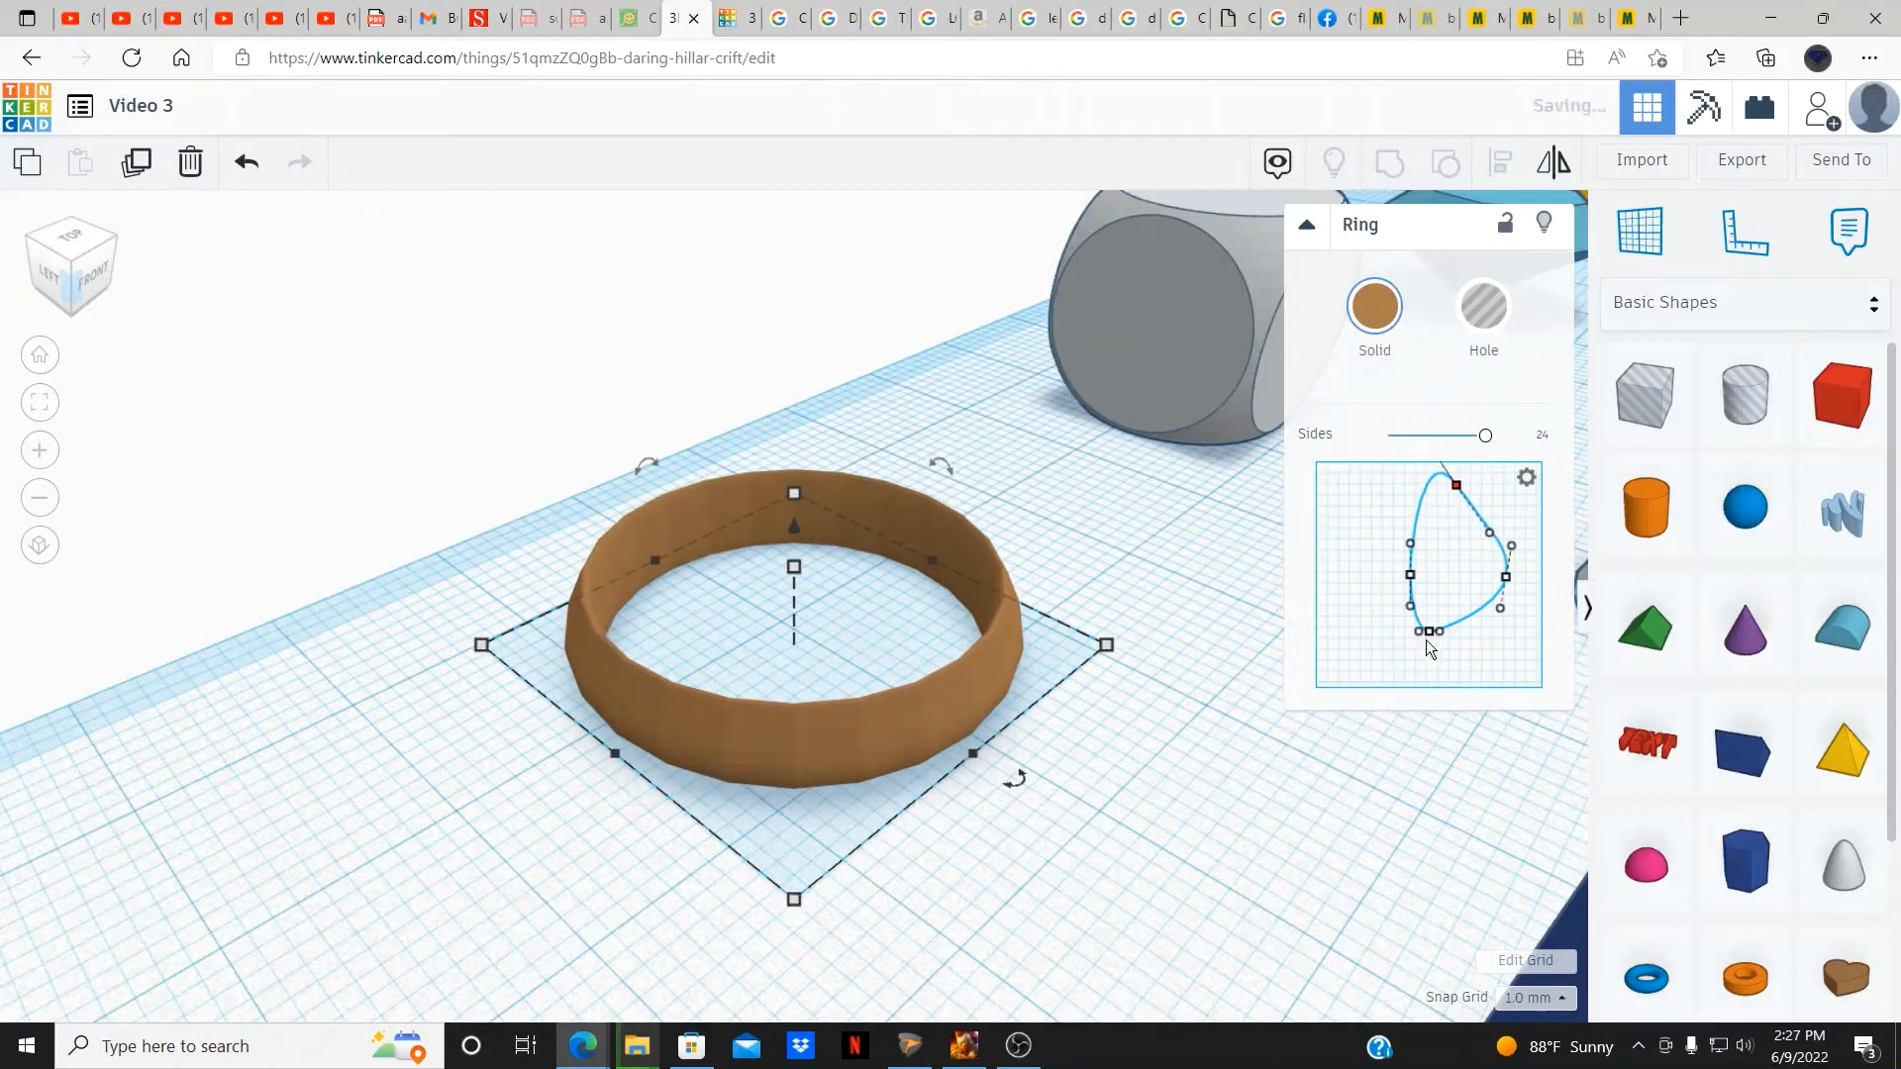
pyautogui.click(1430, 632)
# Try moving the inner side point of the ring's cross-section slightly outward, and undo that change.
pyautogui.moveTo(1410, 578)
pyautogui.mouseDown()
pyautogui.moveTo(1350, 574)
pyautogui.moveTo(1414, 592)
pyautogui.moveTo(1479, 560)
pyautogui.moveTo(1393, 565)
pyautogui.mouseUp()
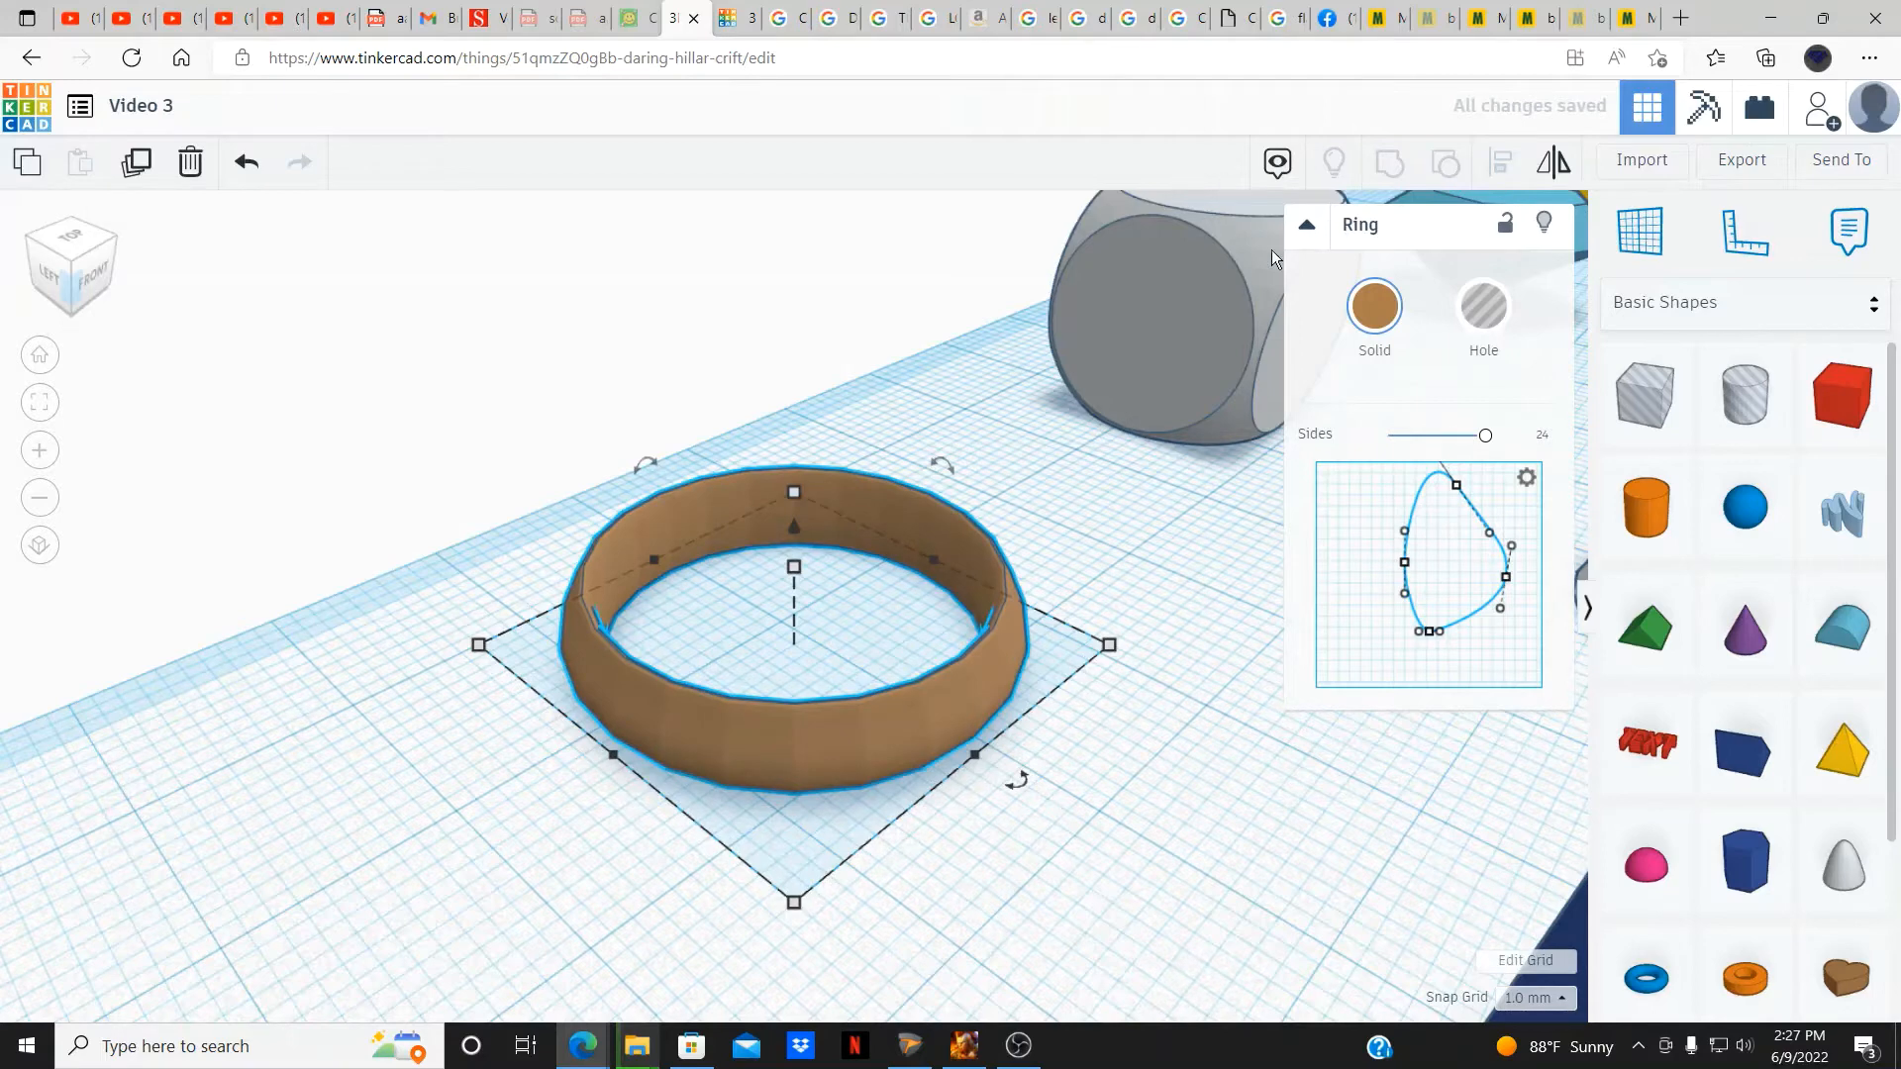
pyautogui.click(1307, 224)
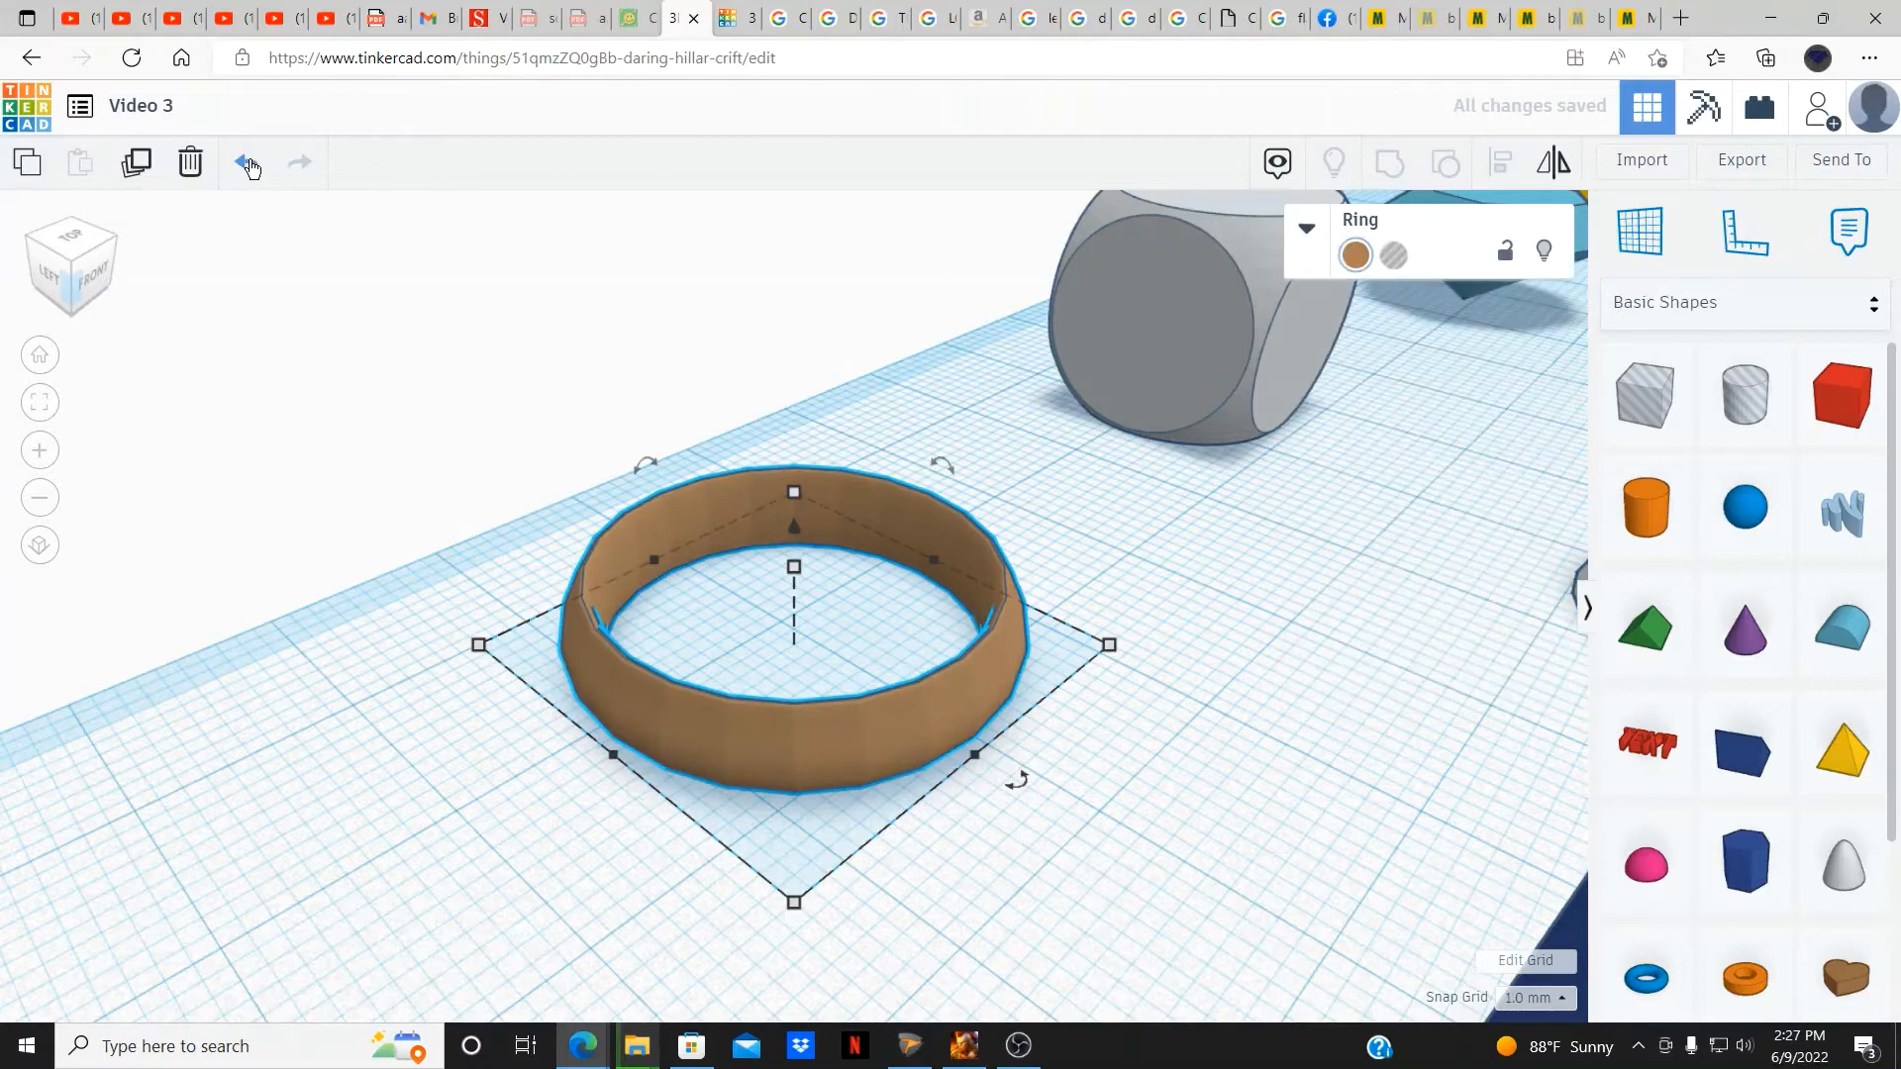
pyautogui.click(247, 163)
pyautogui.click(246, 163)
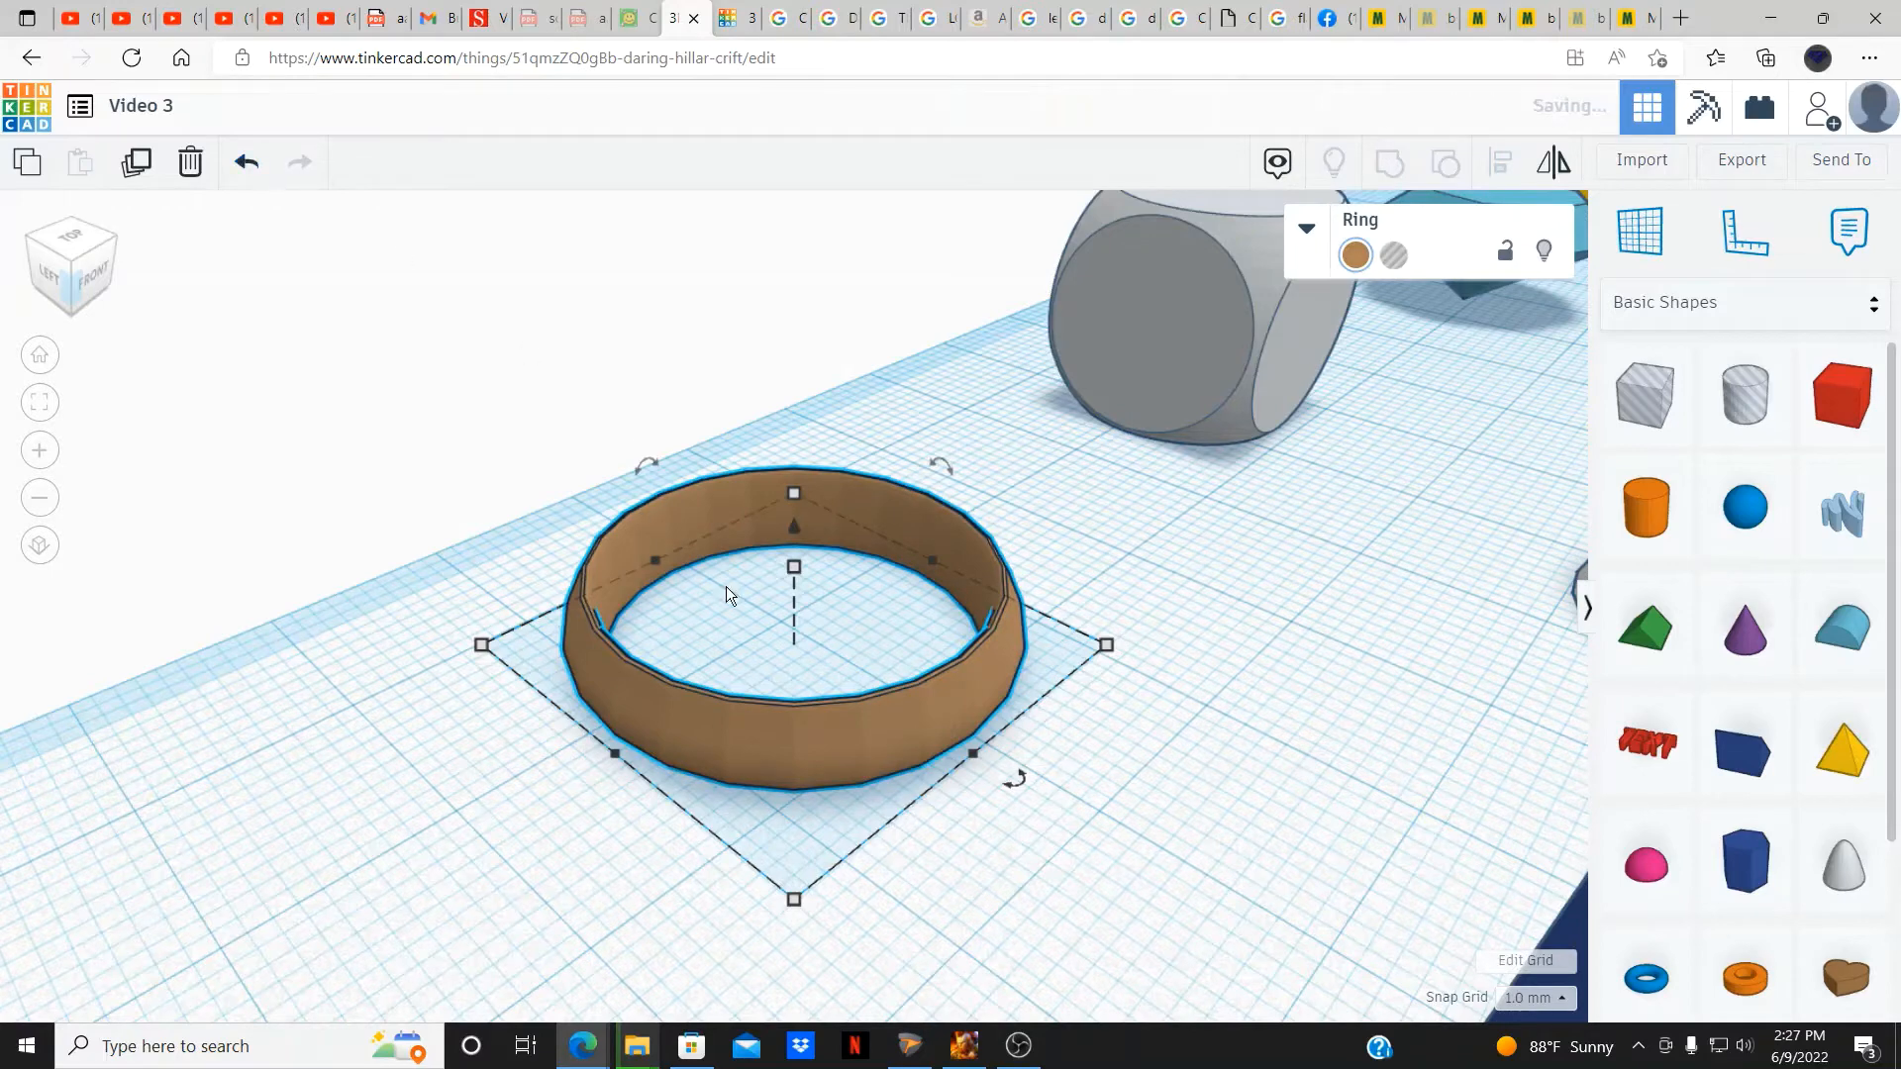
pyautogui.click(1309, 228)
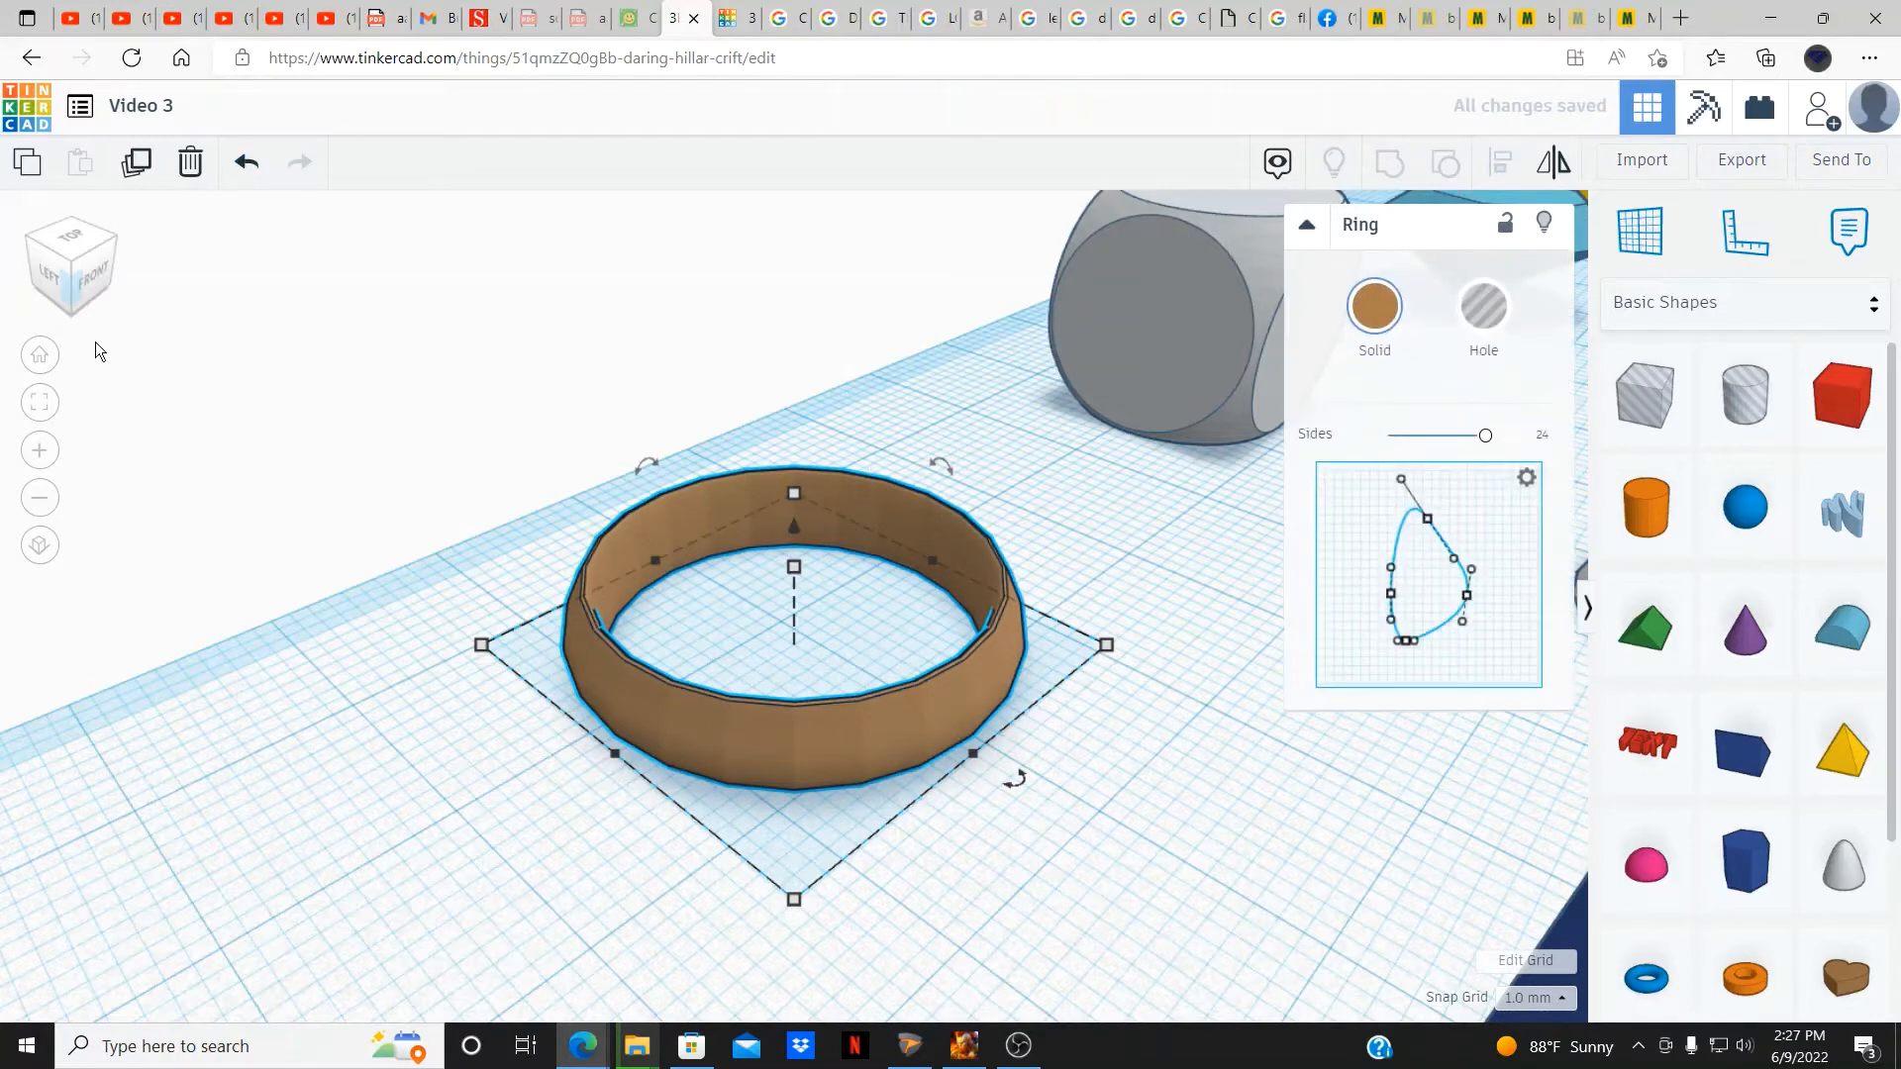
pyautogui.click(251, 169)
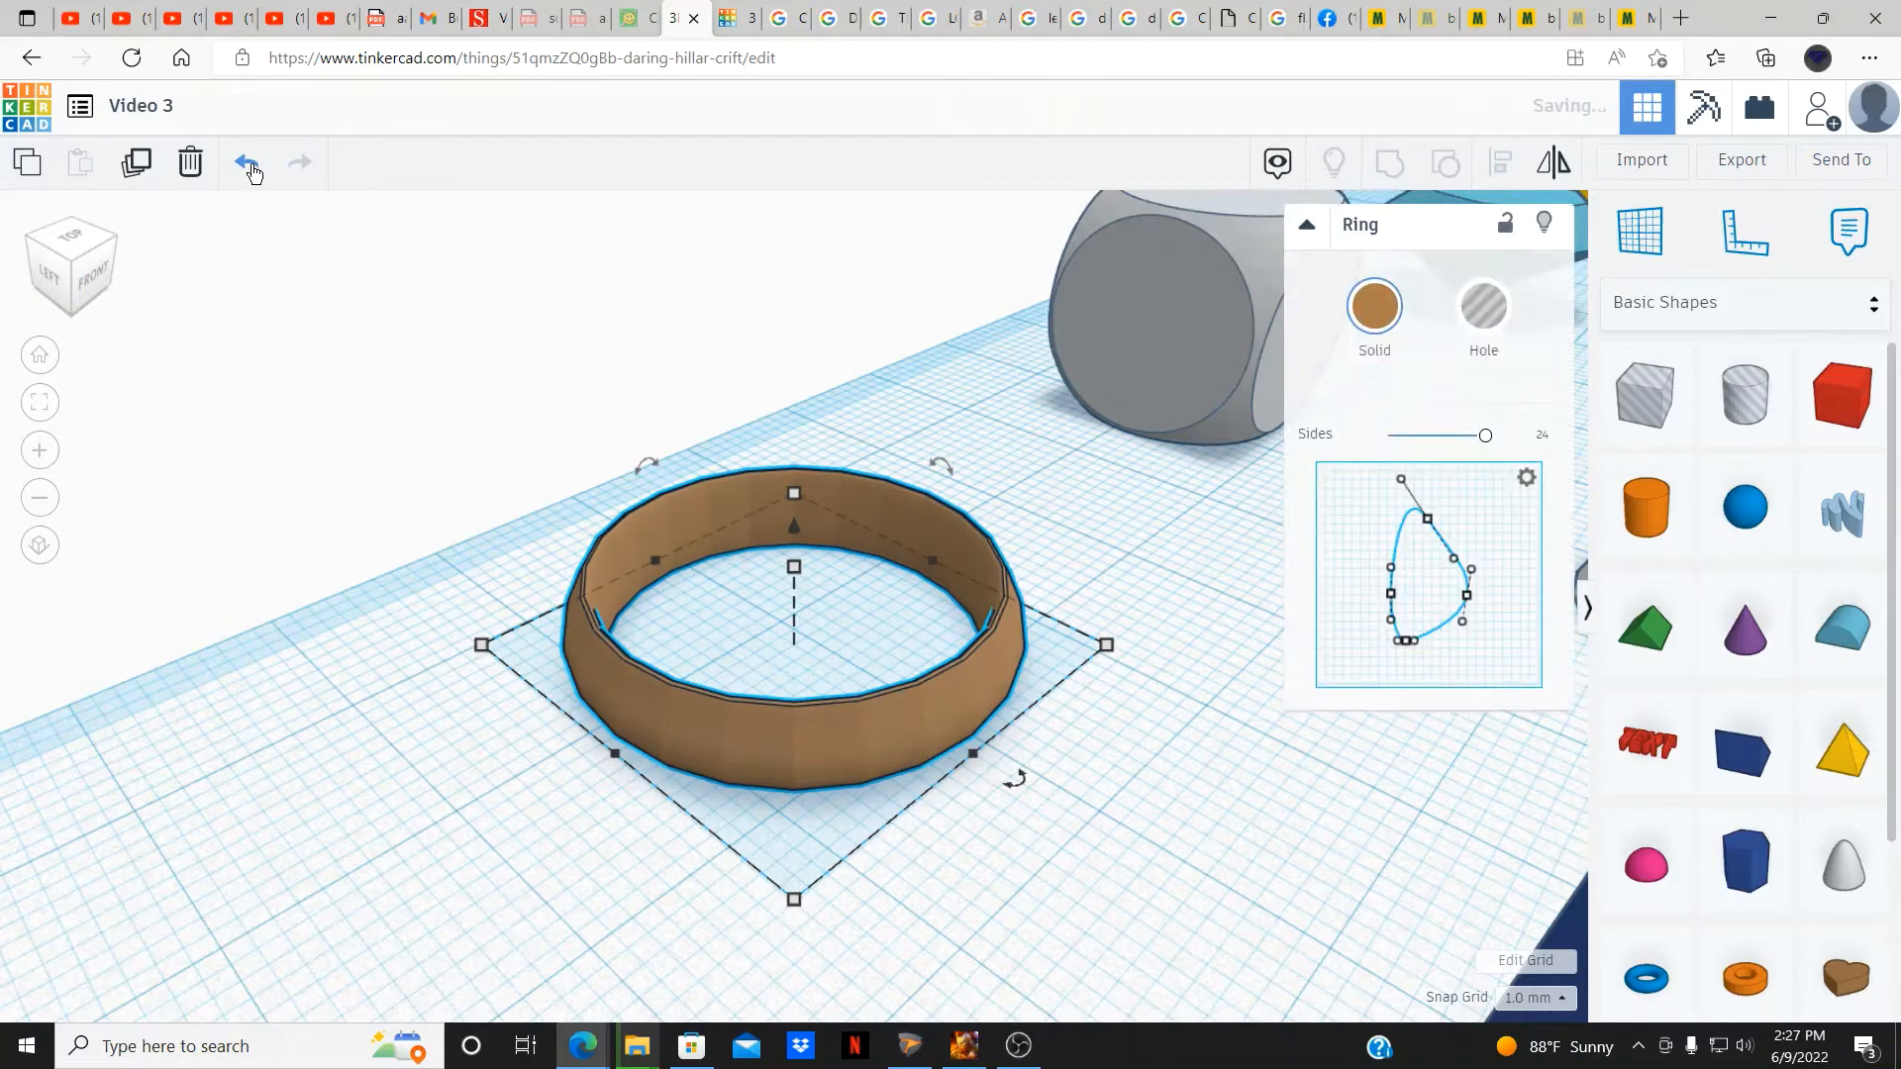
pyautogui.click(1308, 228)
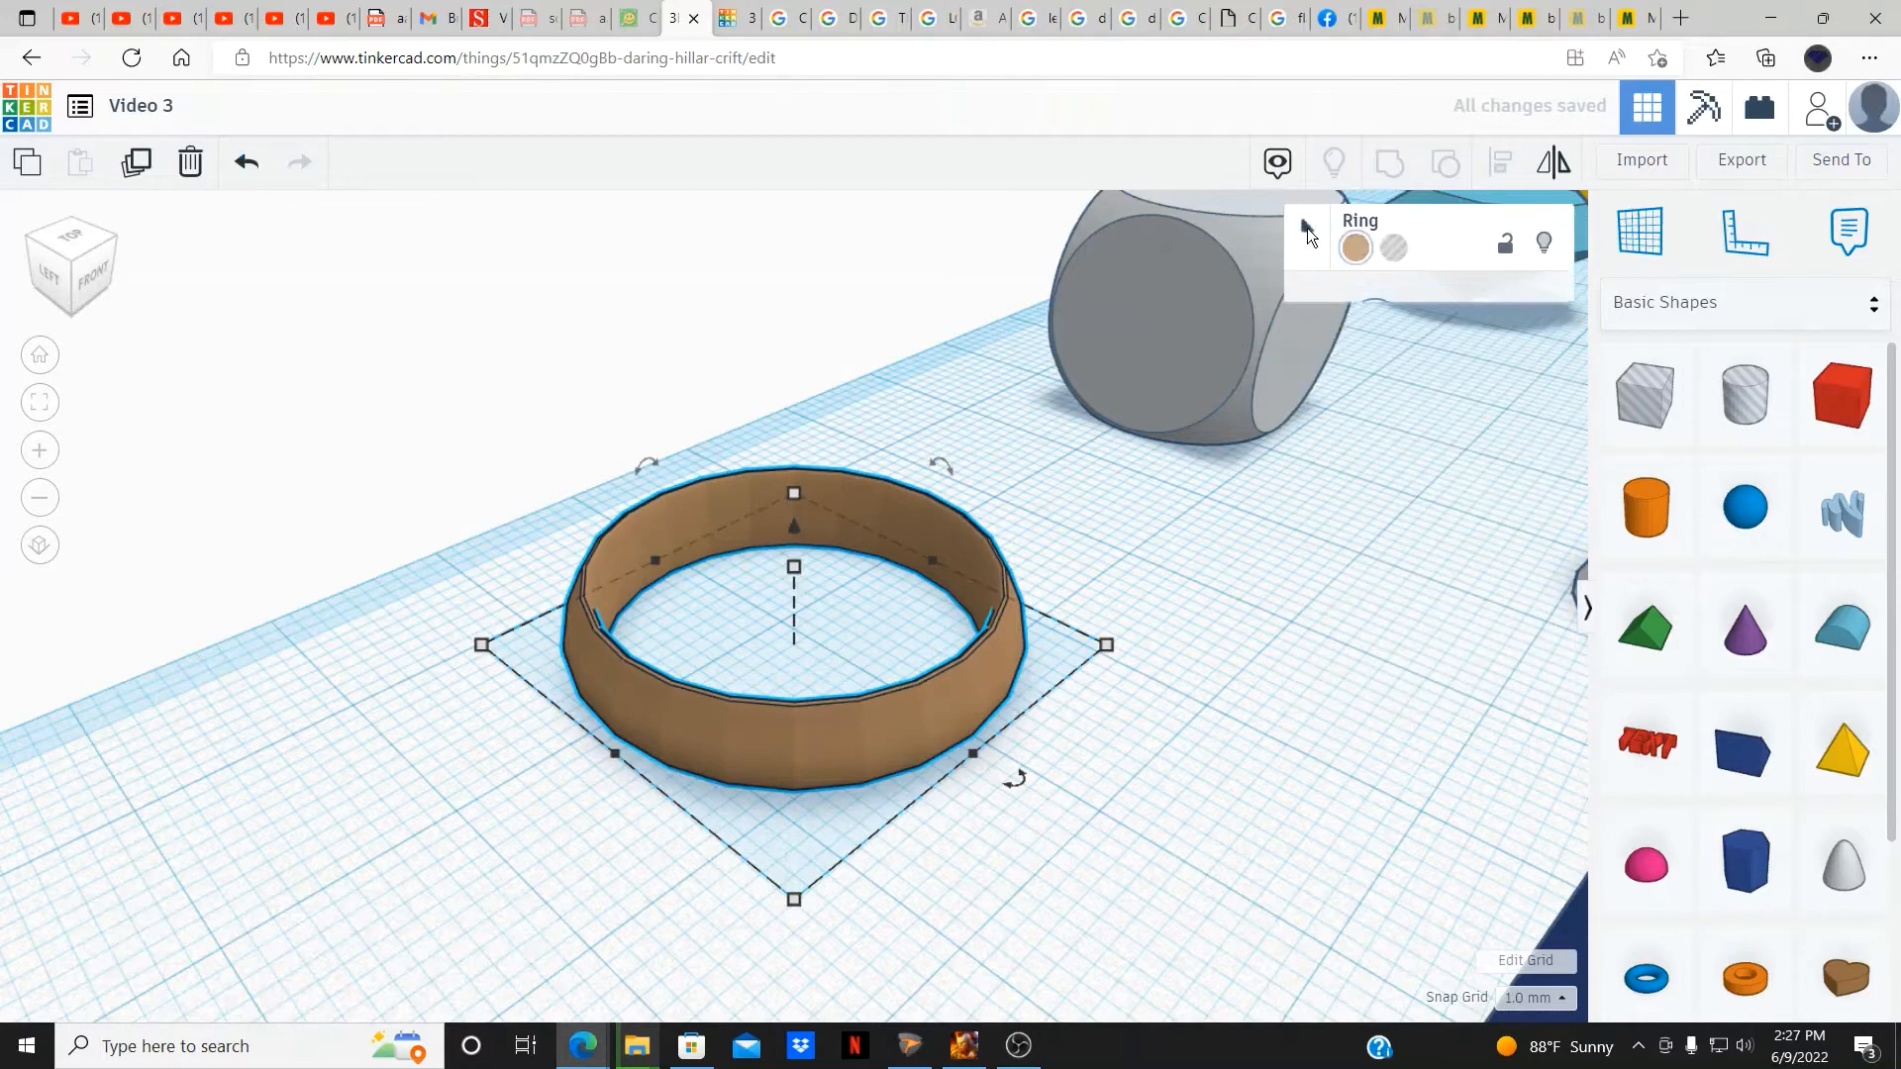
pyautogui.click(1308, 227)
# Examine the dice up close, and check which properties the dice, diamond and pyramid offer.
pyautogui.scroll(-2, 378, 636)
pyautogui.scroll(-2, 378, 635)
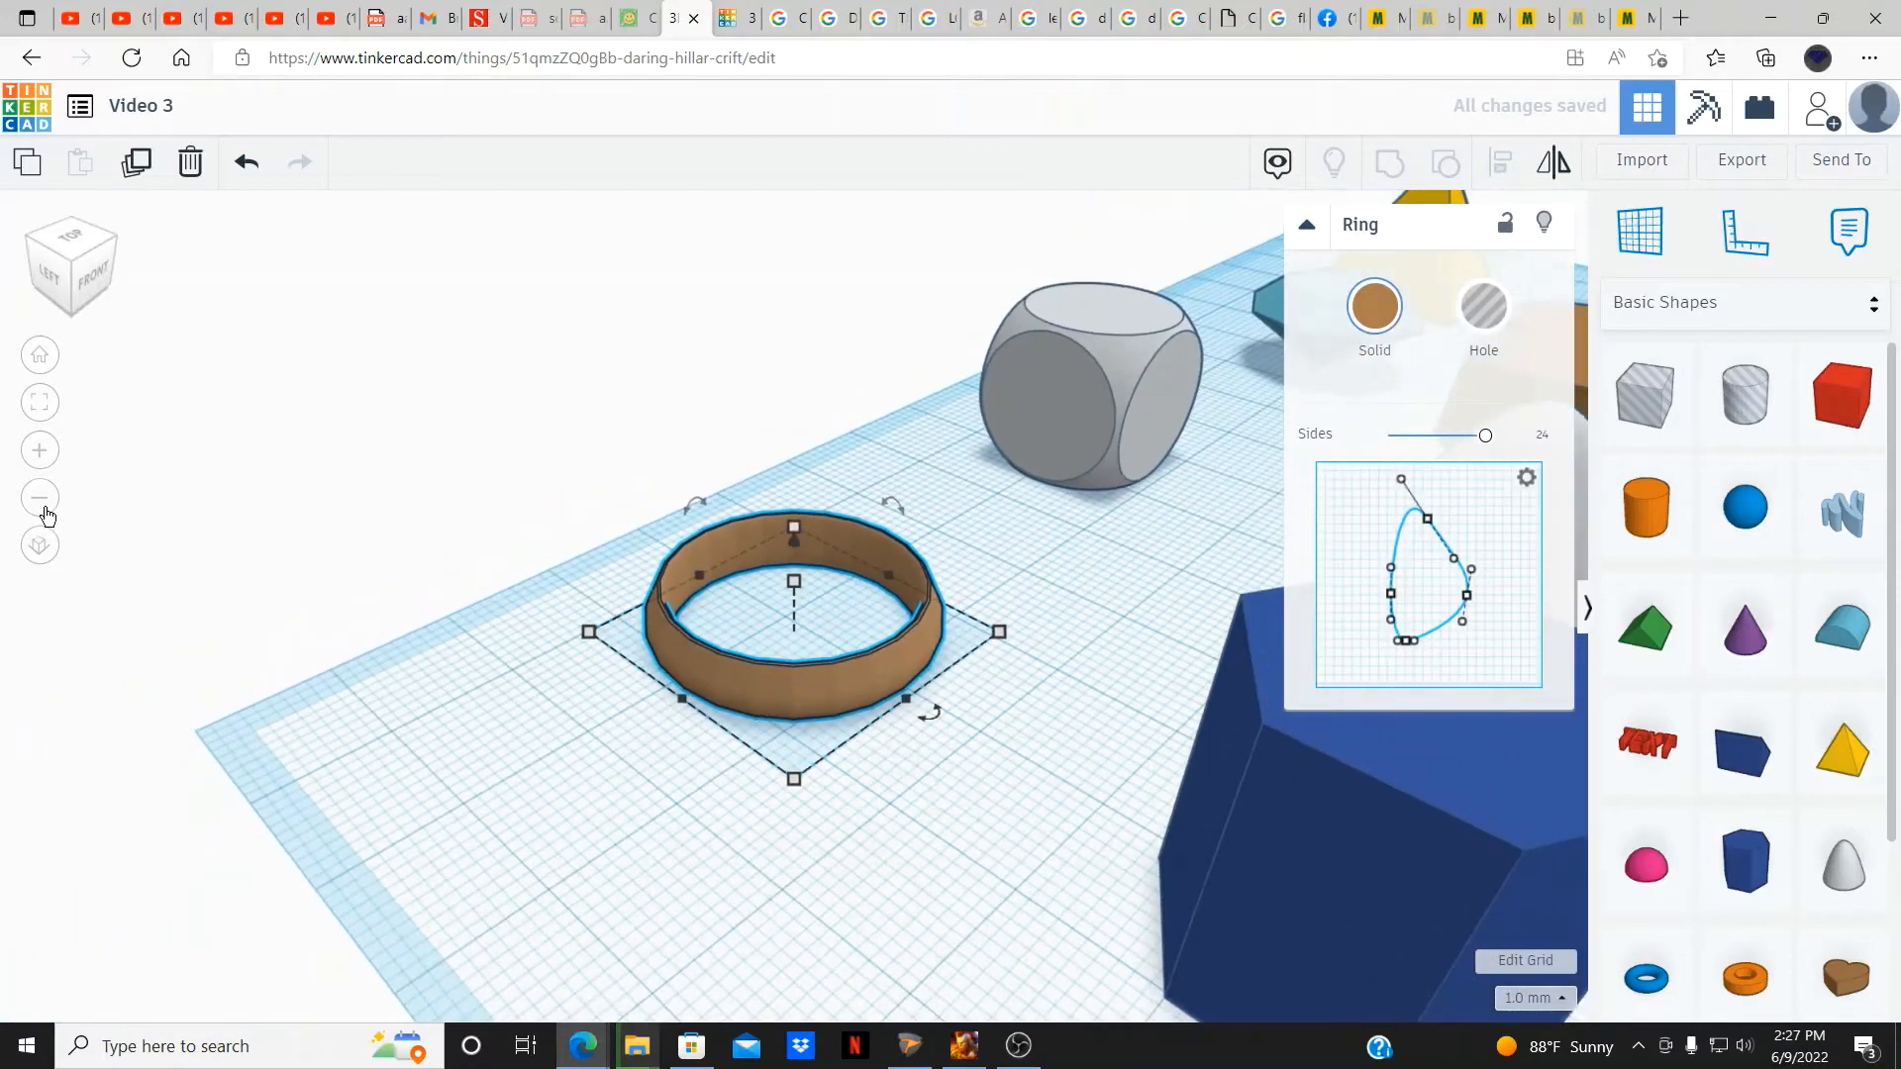
pyautogui.click(40, 498)
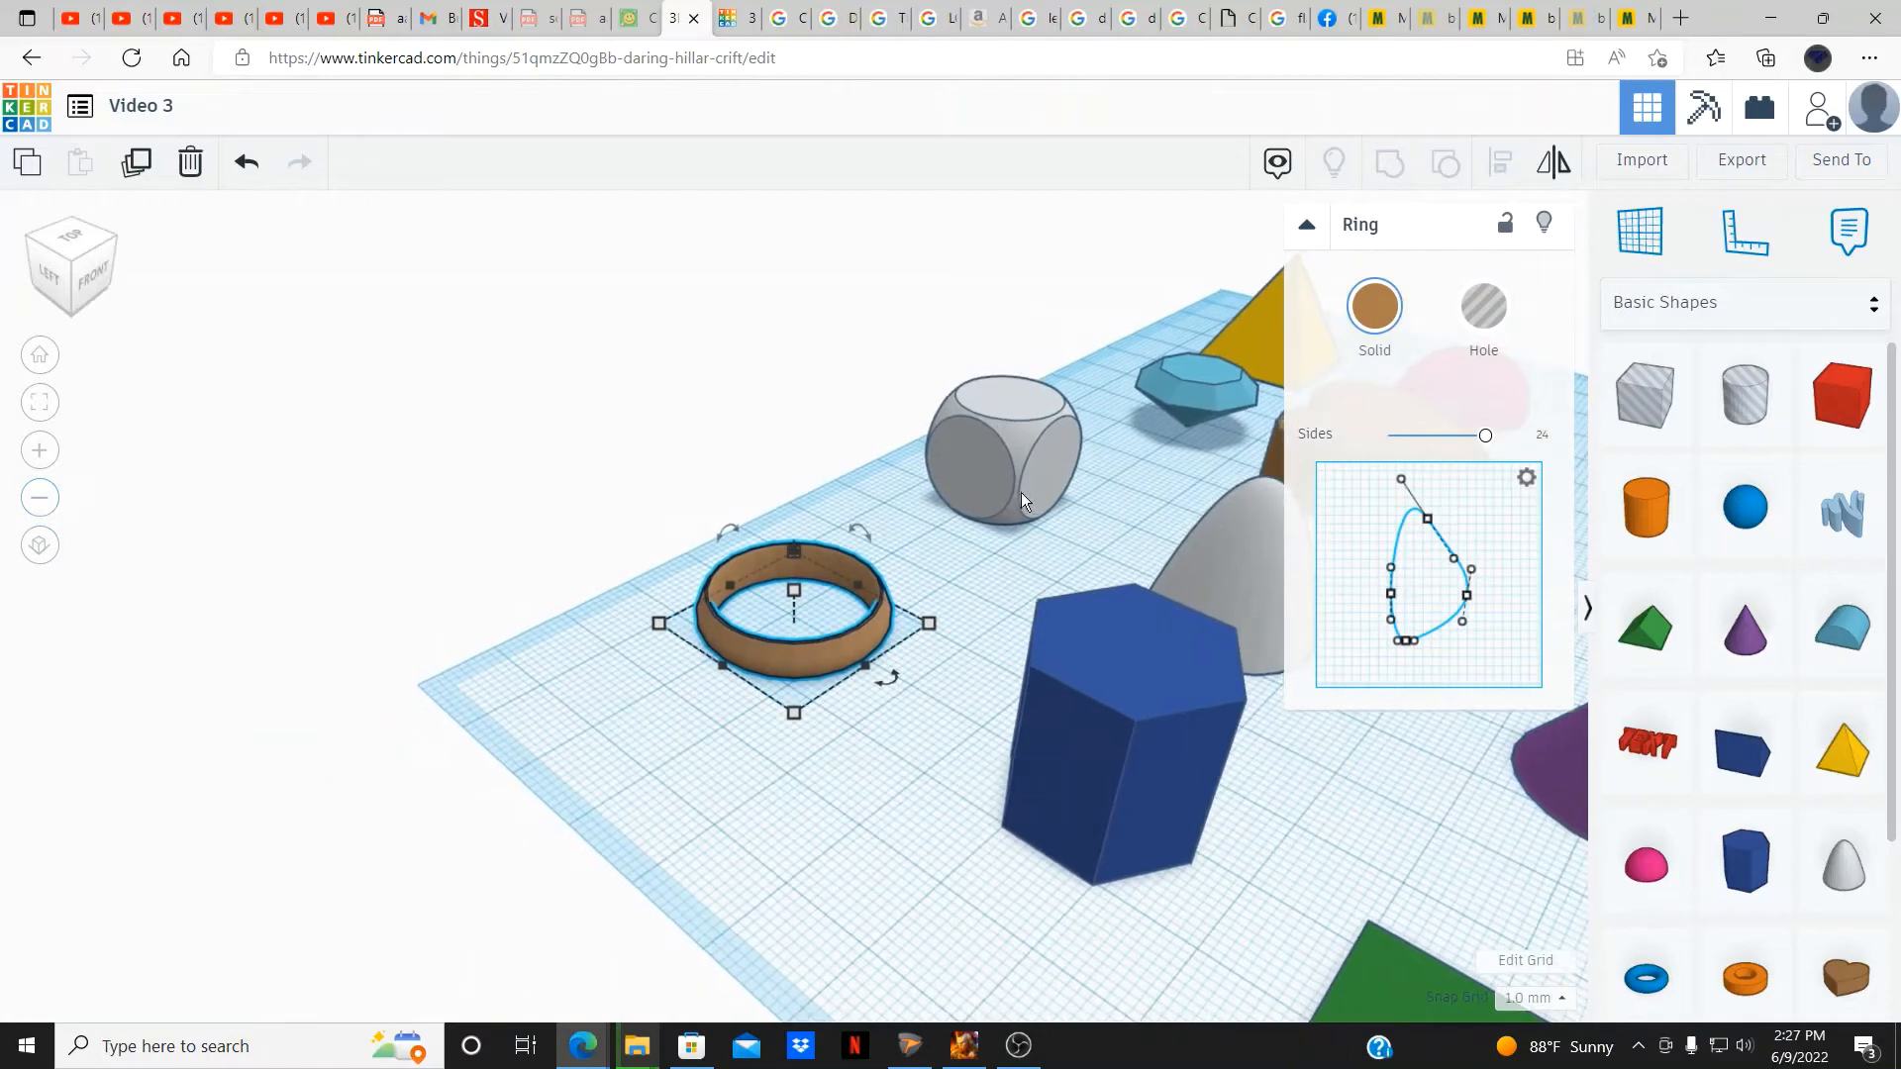
pyautogui.click(1046, 463)
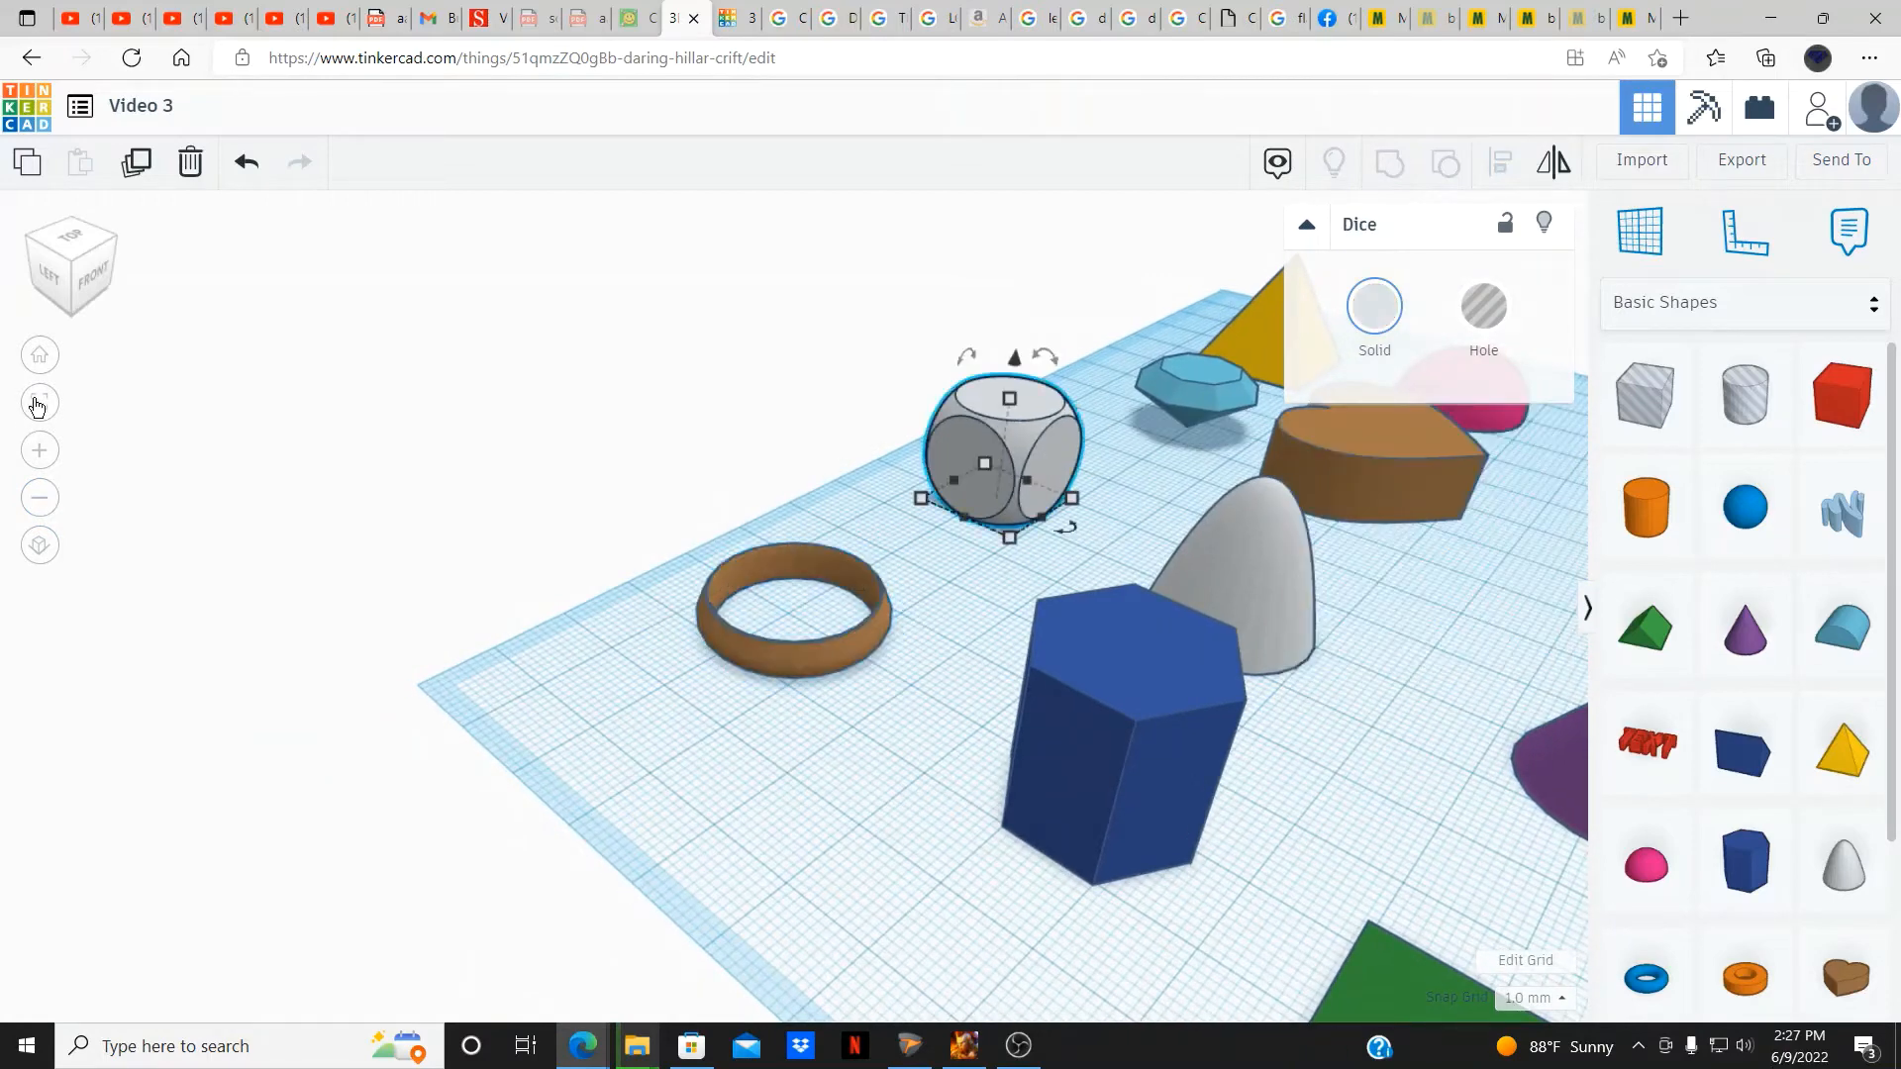
pyautogui.click(39, 402)
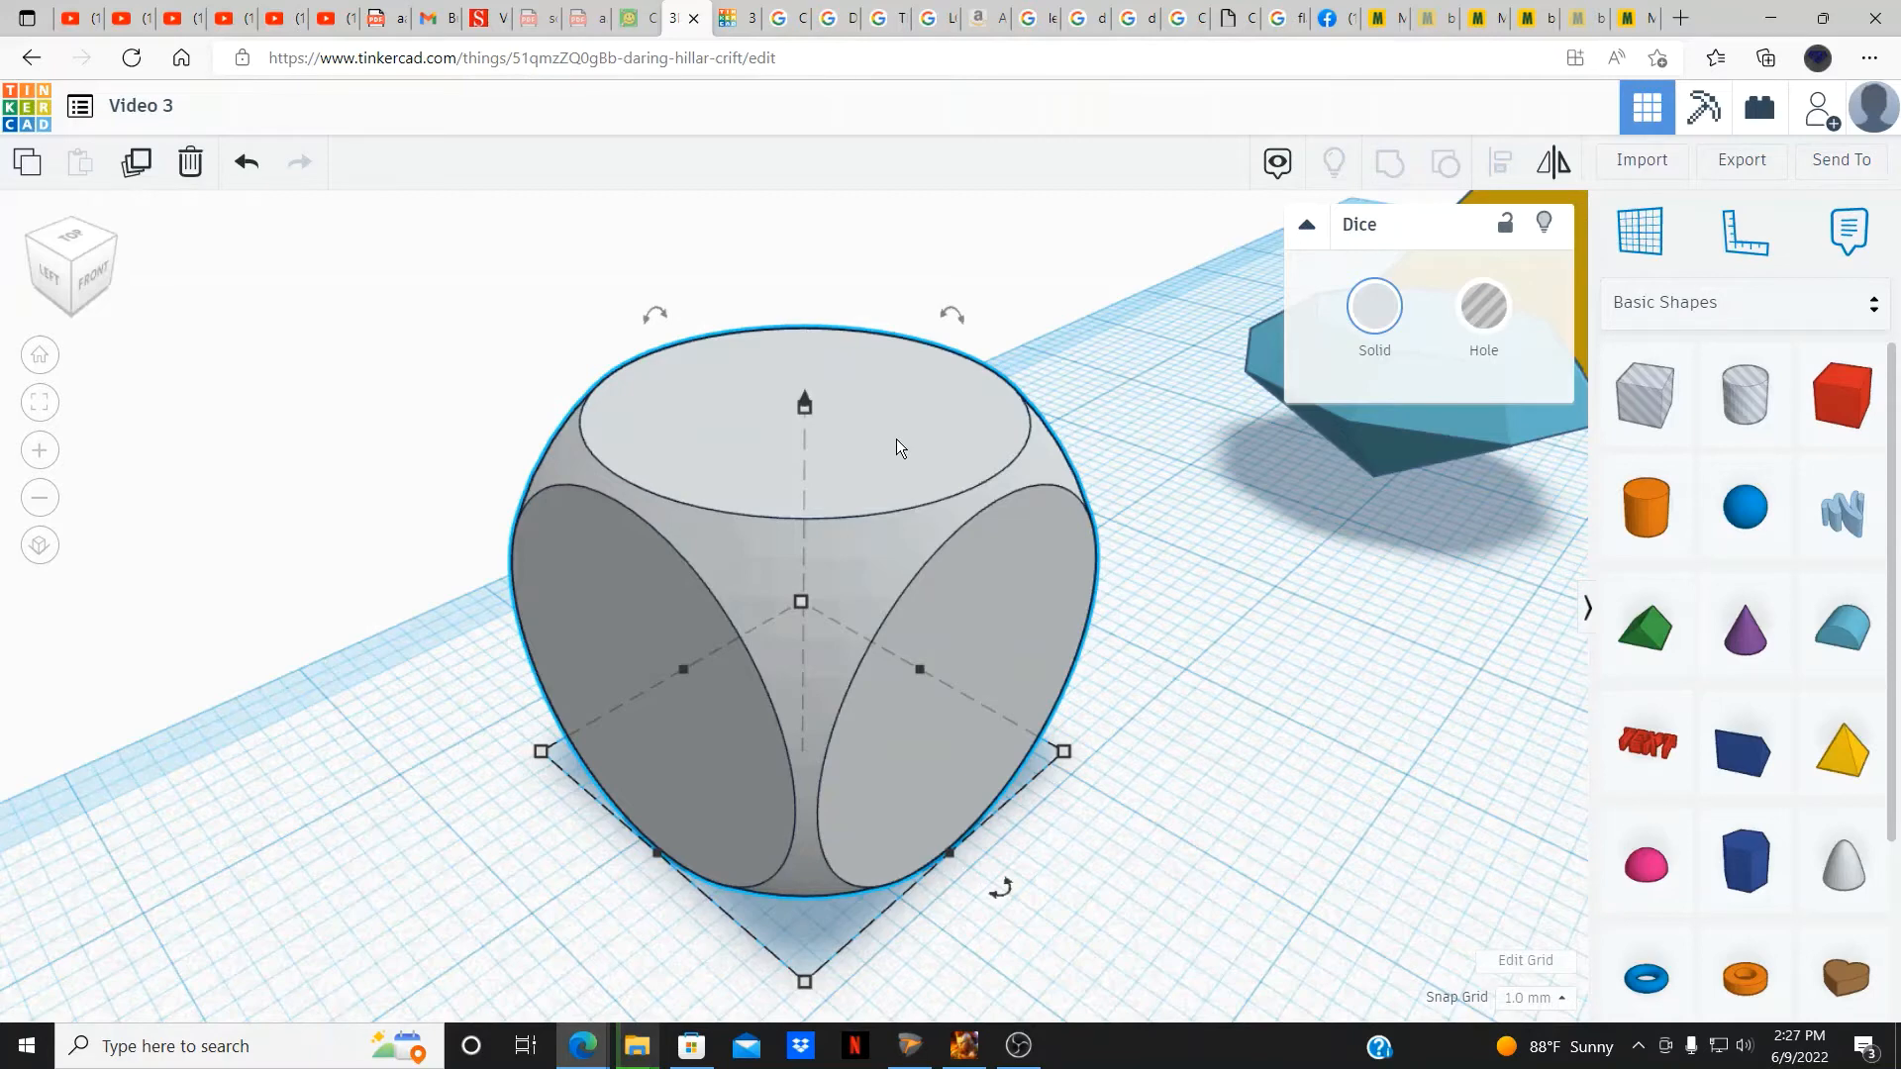
pyautogui.click(52, 502)
pyautogui.click(54, 504)
pyautogui.click(53, 504)
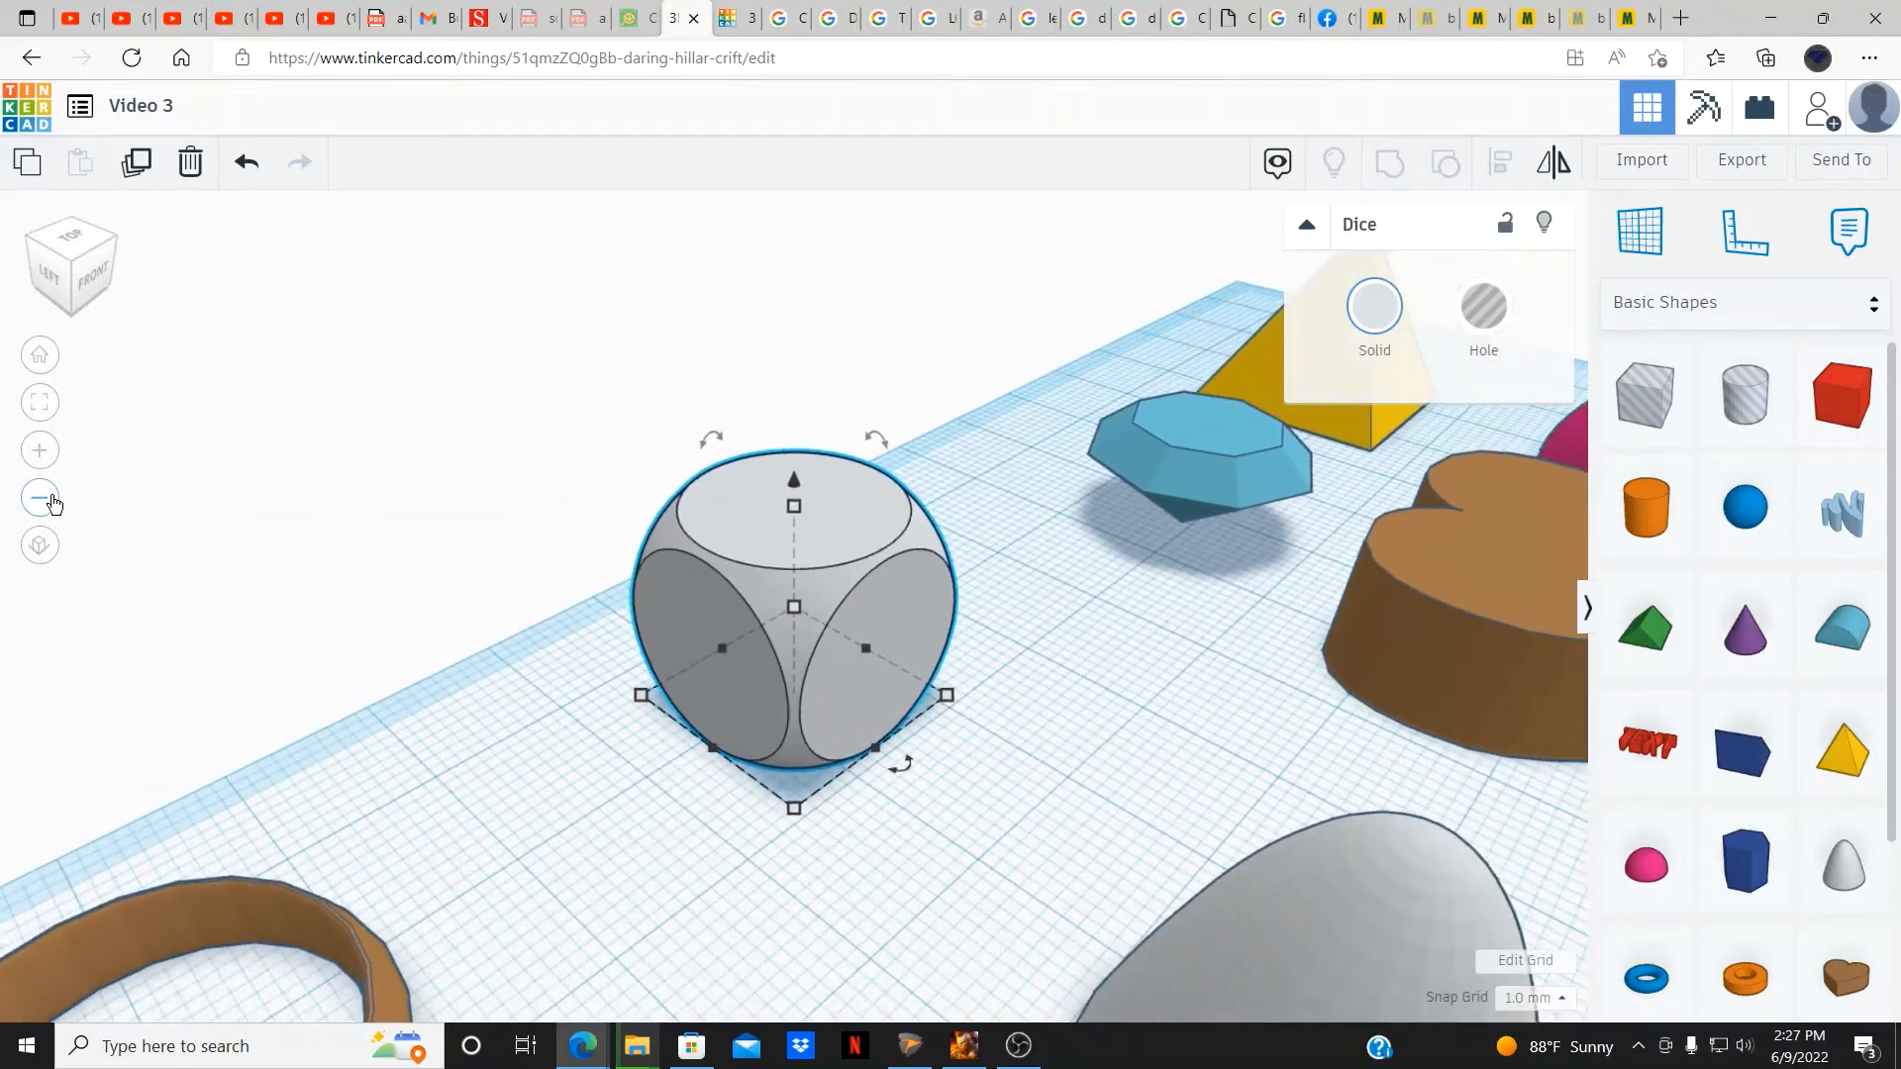
pyautogui.click(54, 504)
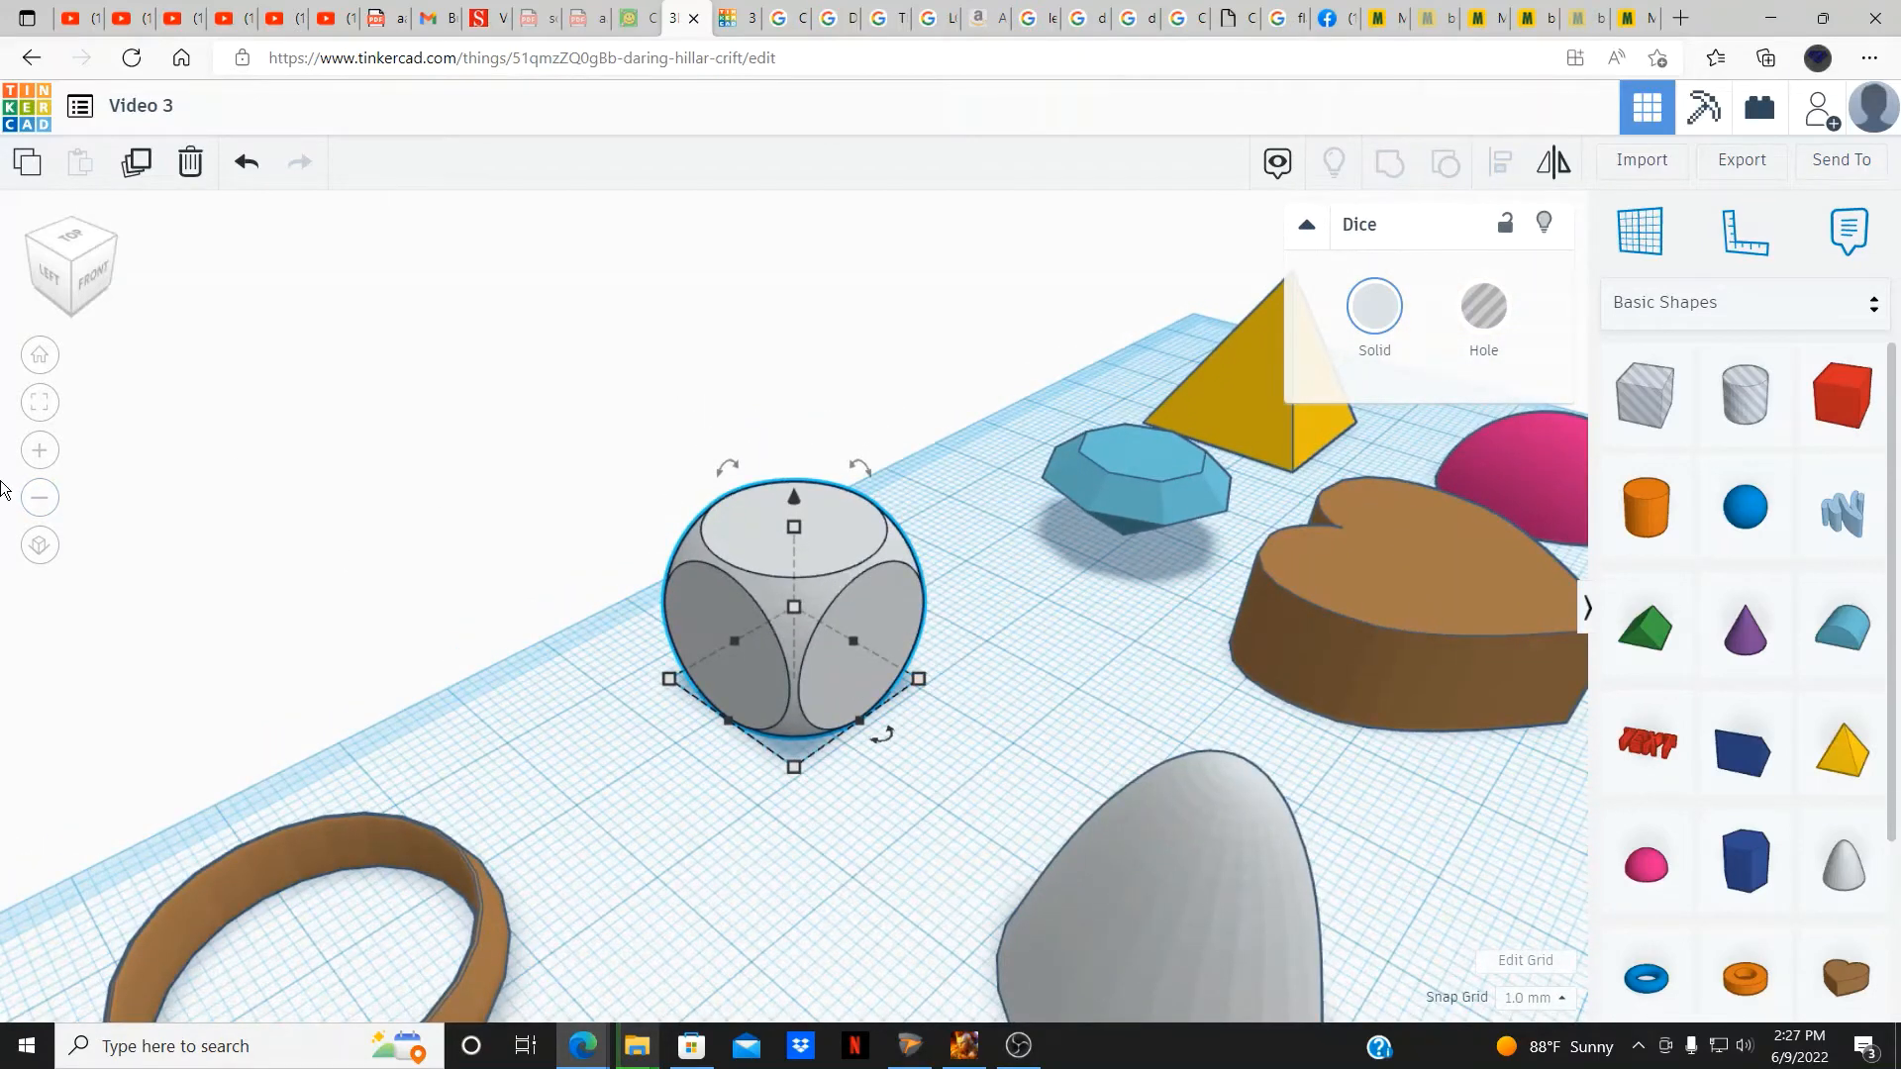
pyautogui.click(42, 505)
pyautogui.click(41, 505)
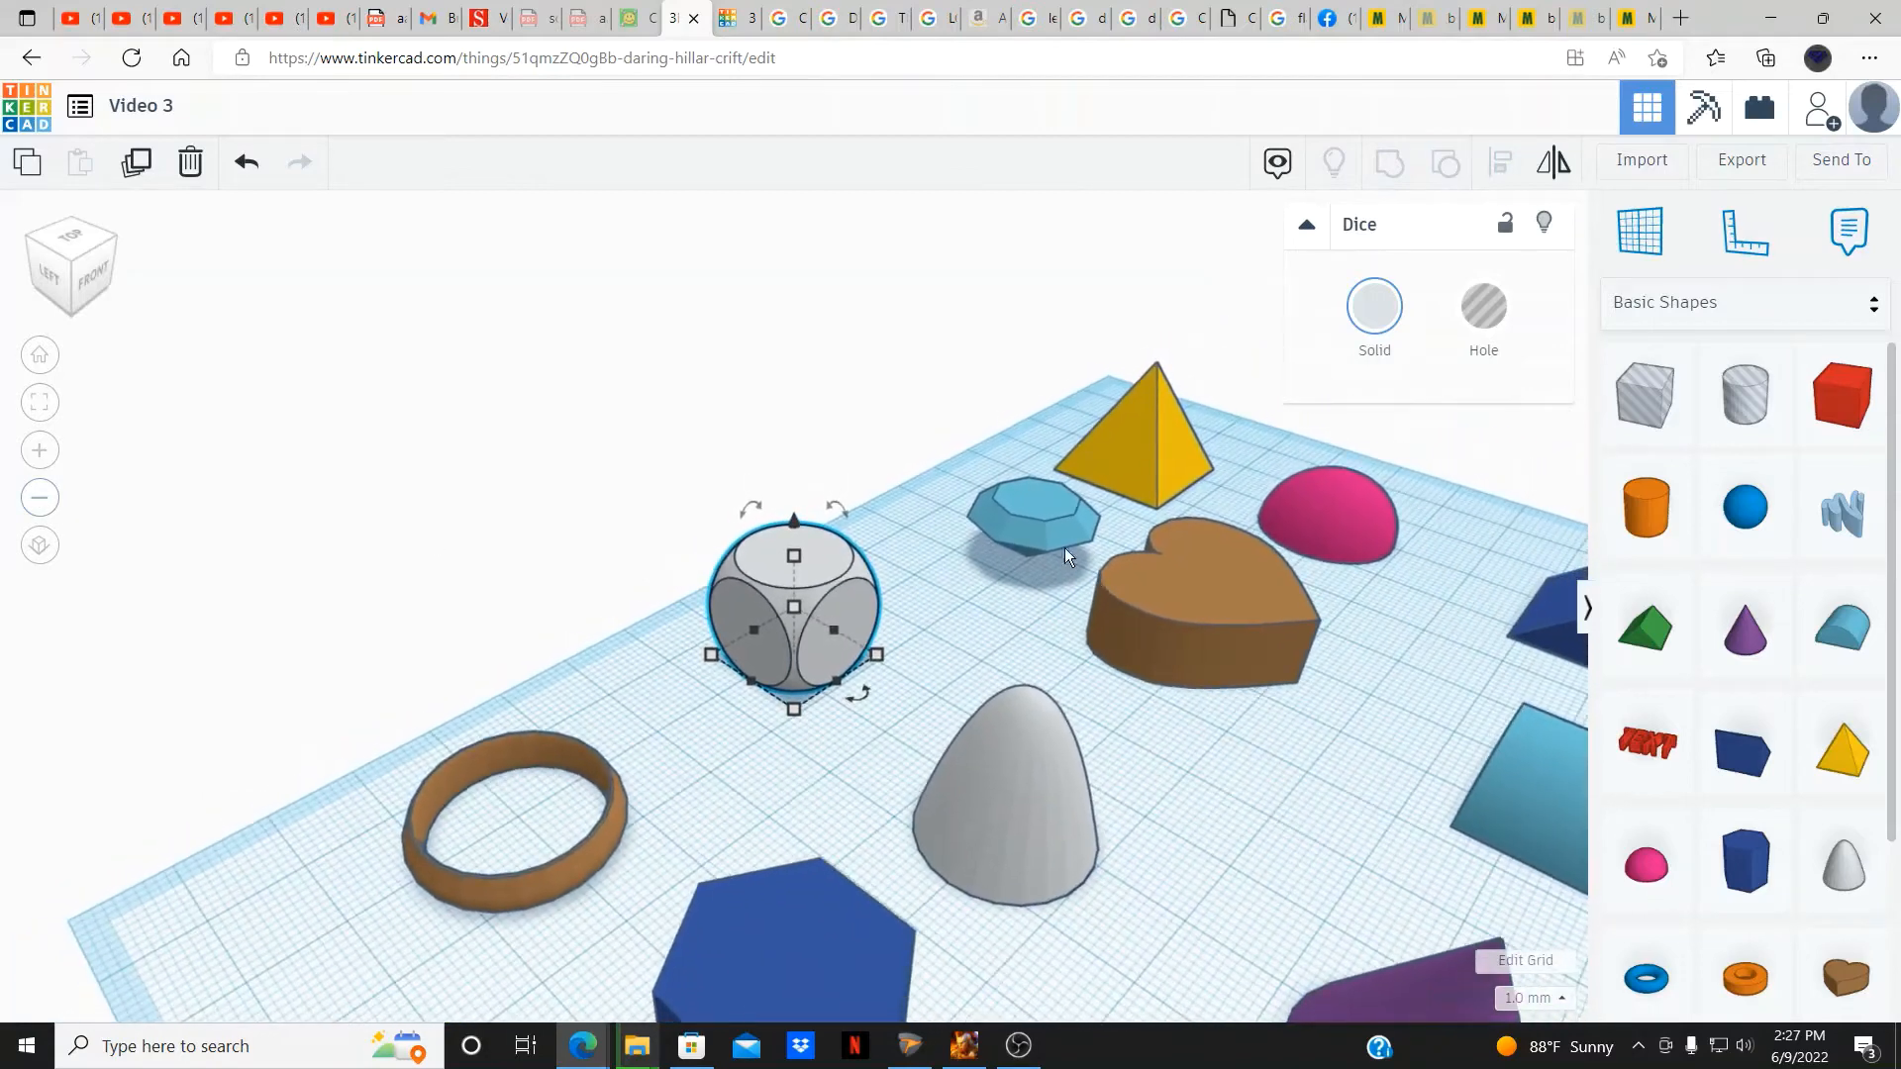
pyautogui.click(1023, 542)
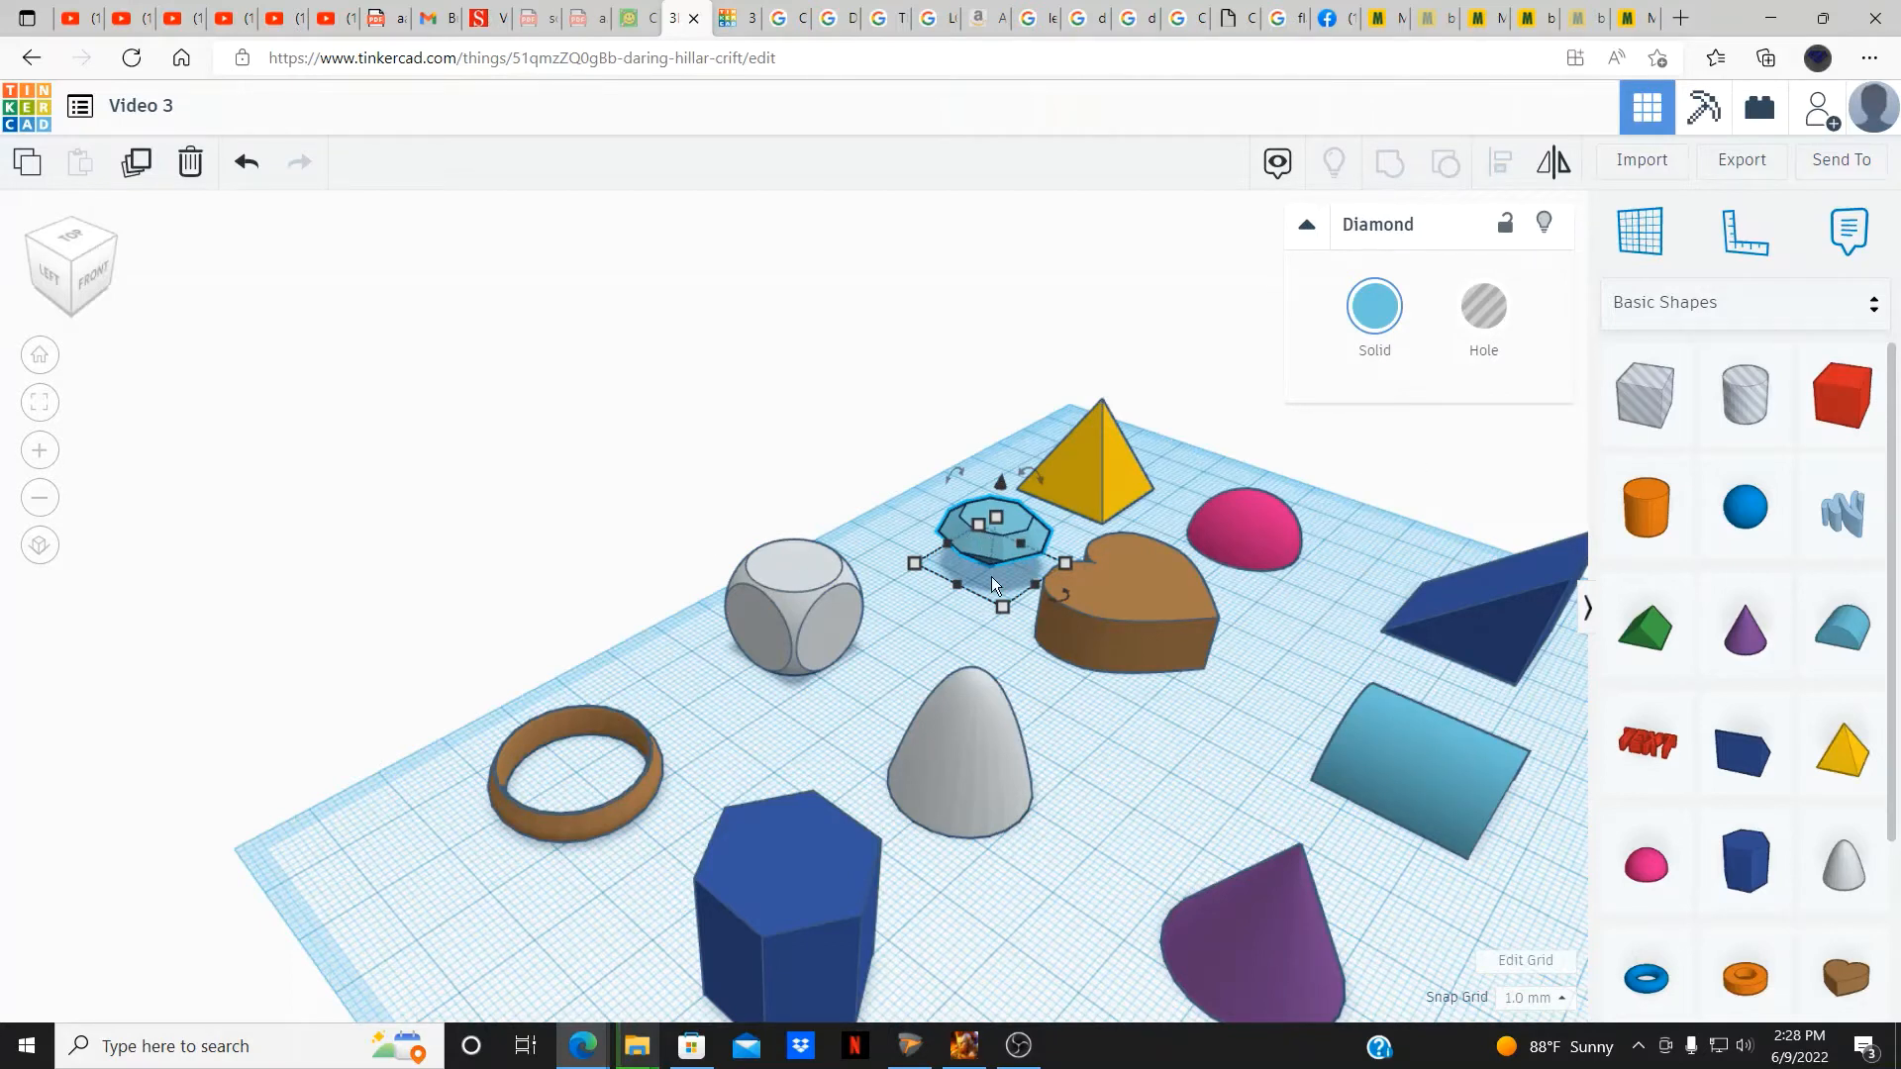
pyautogui.click(1080, 479)
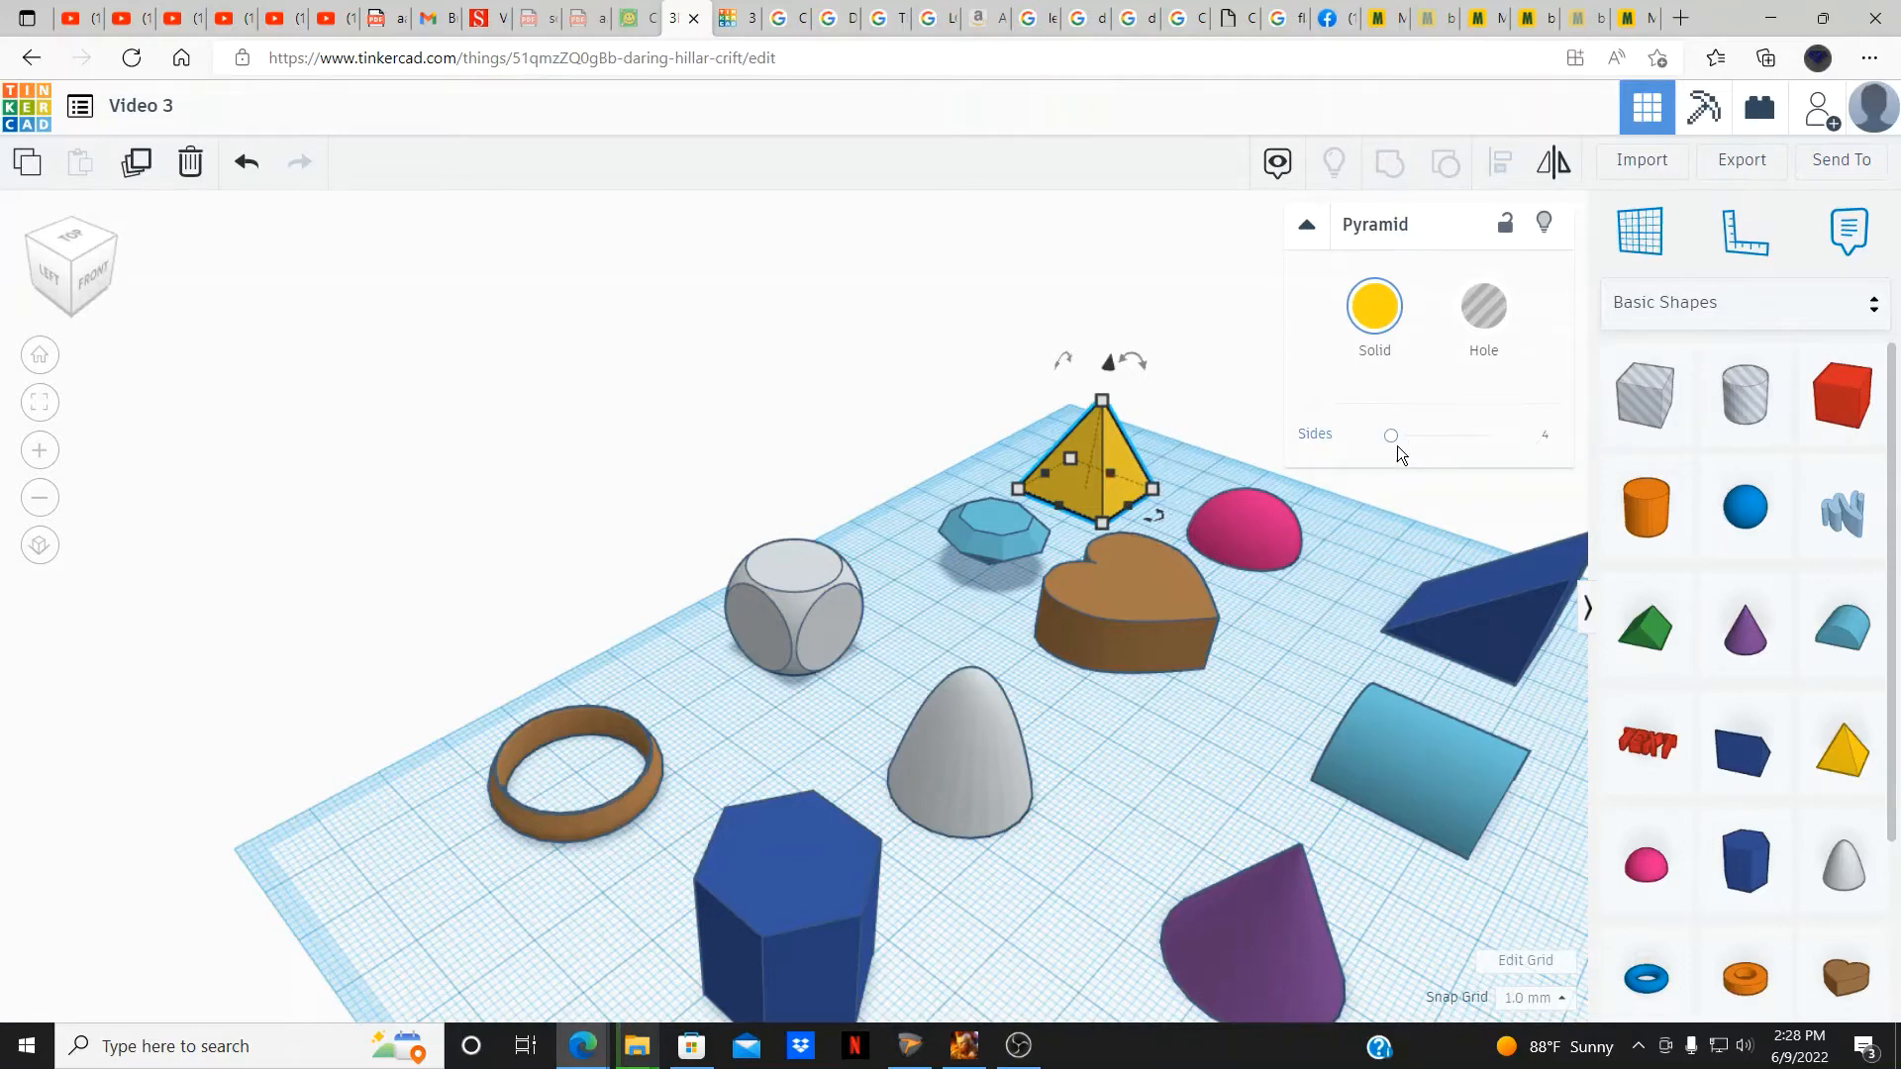
# Try different side counts on the yellow pyramid up close, including 6, 28, 8 and 17.
pyautogui.moveTo(1395, 448); pyautogui.dragTo(1400, 449)
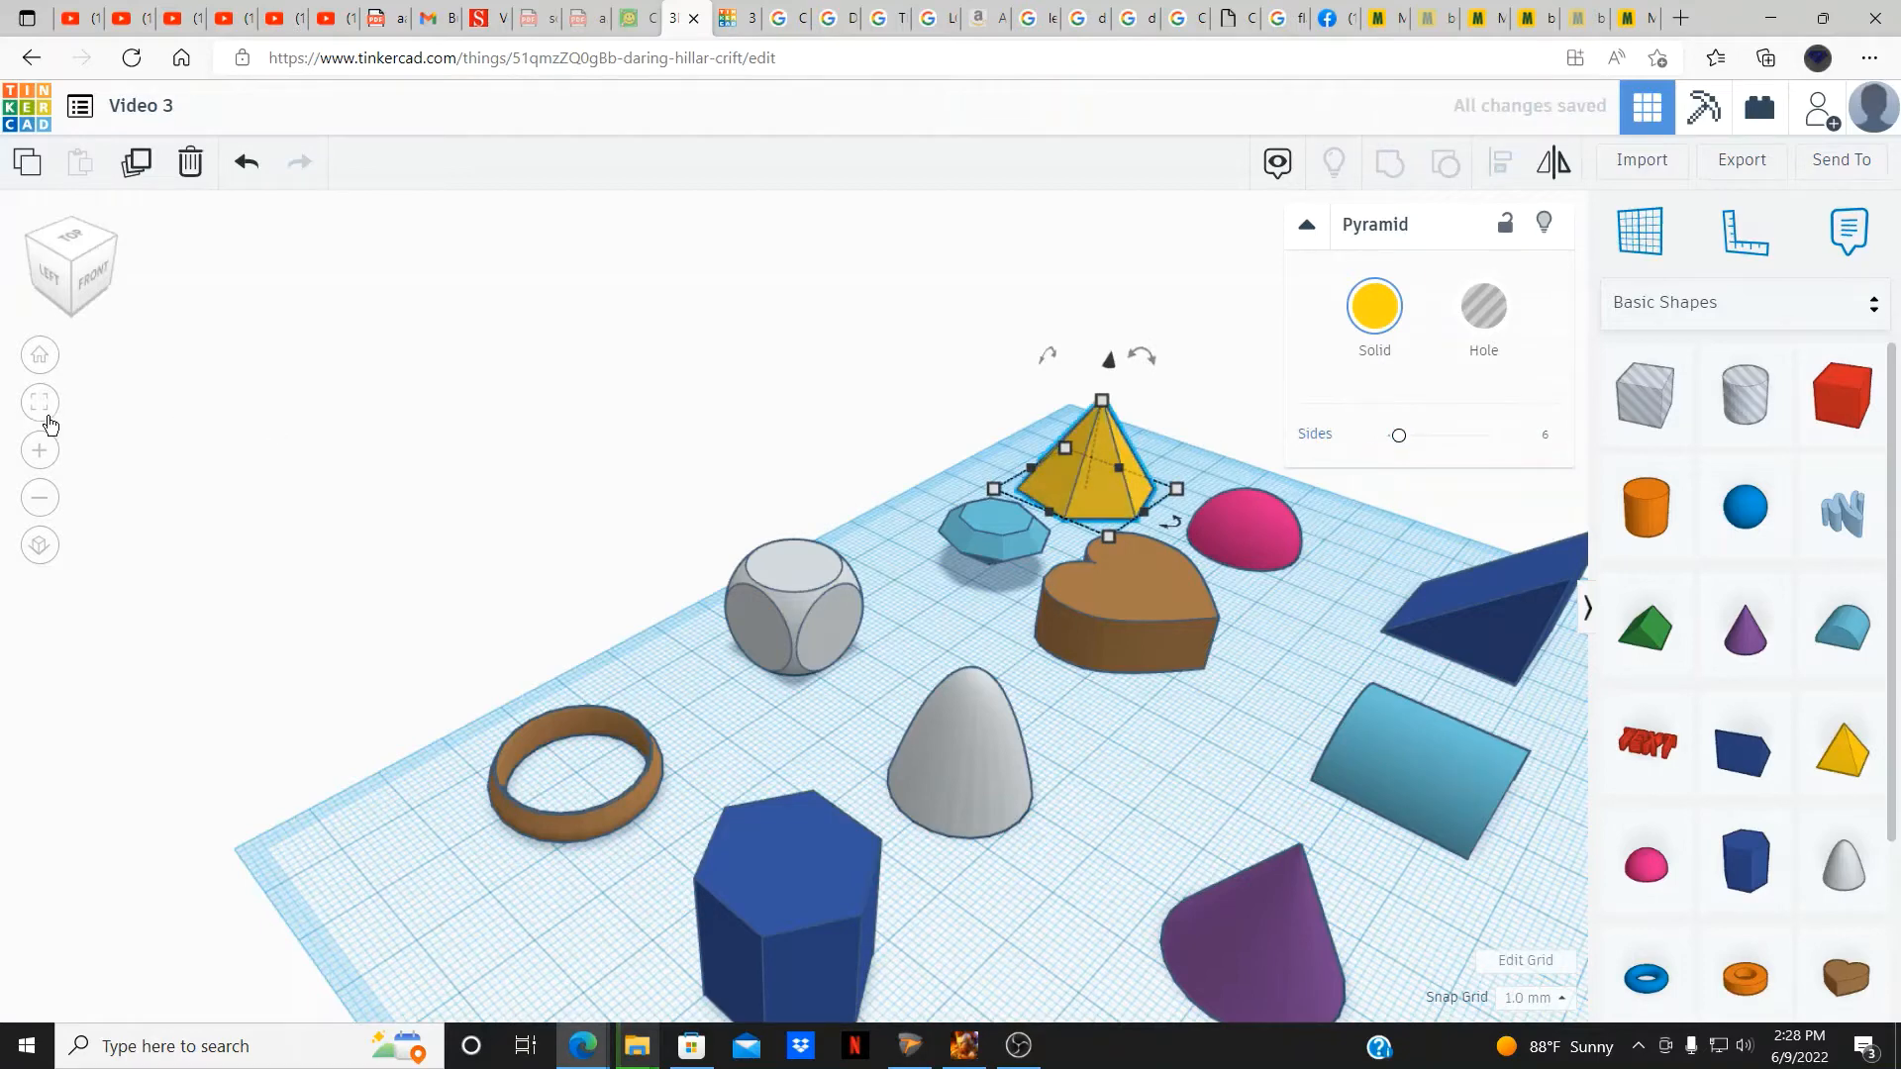
pyautogui.click(44, 416)
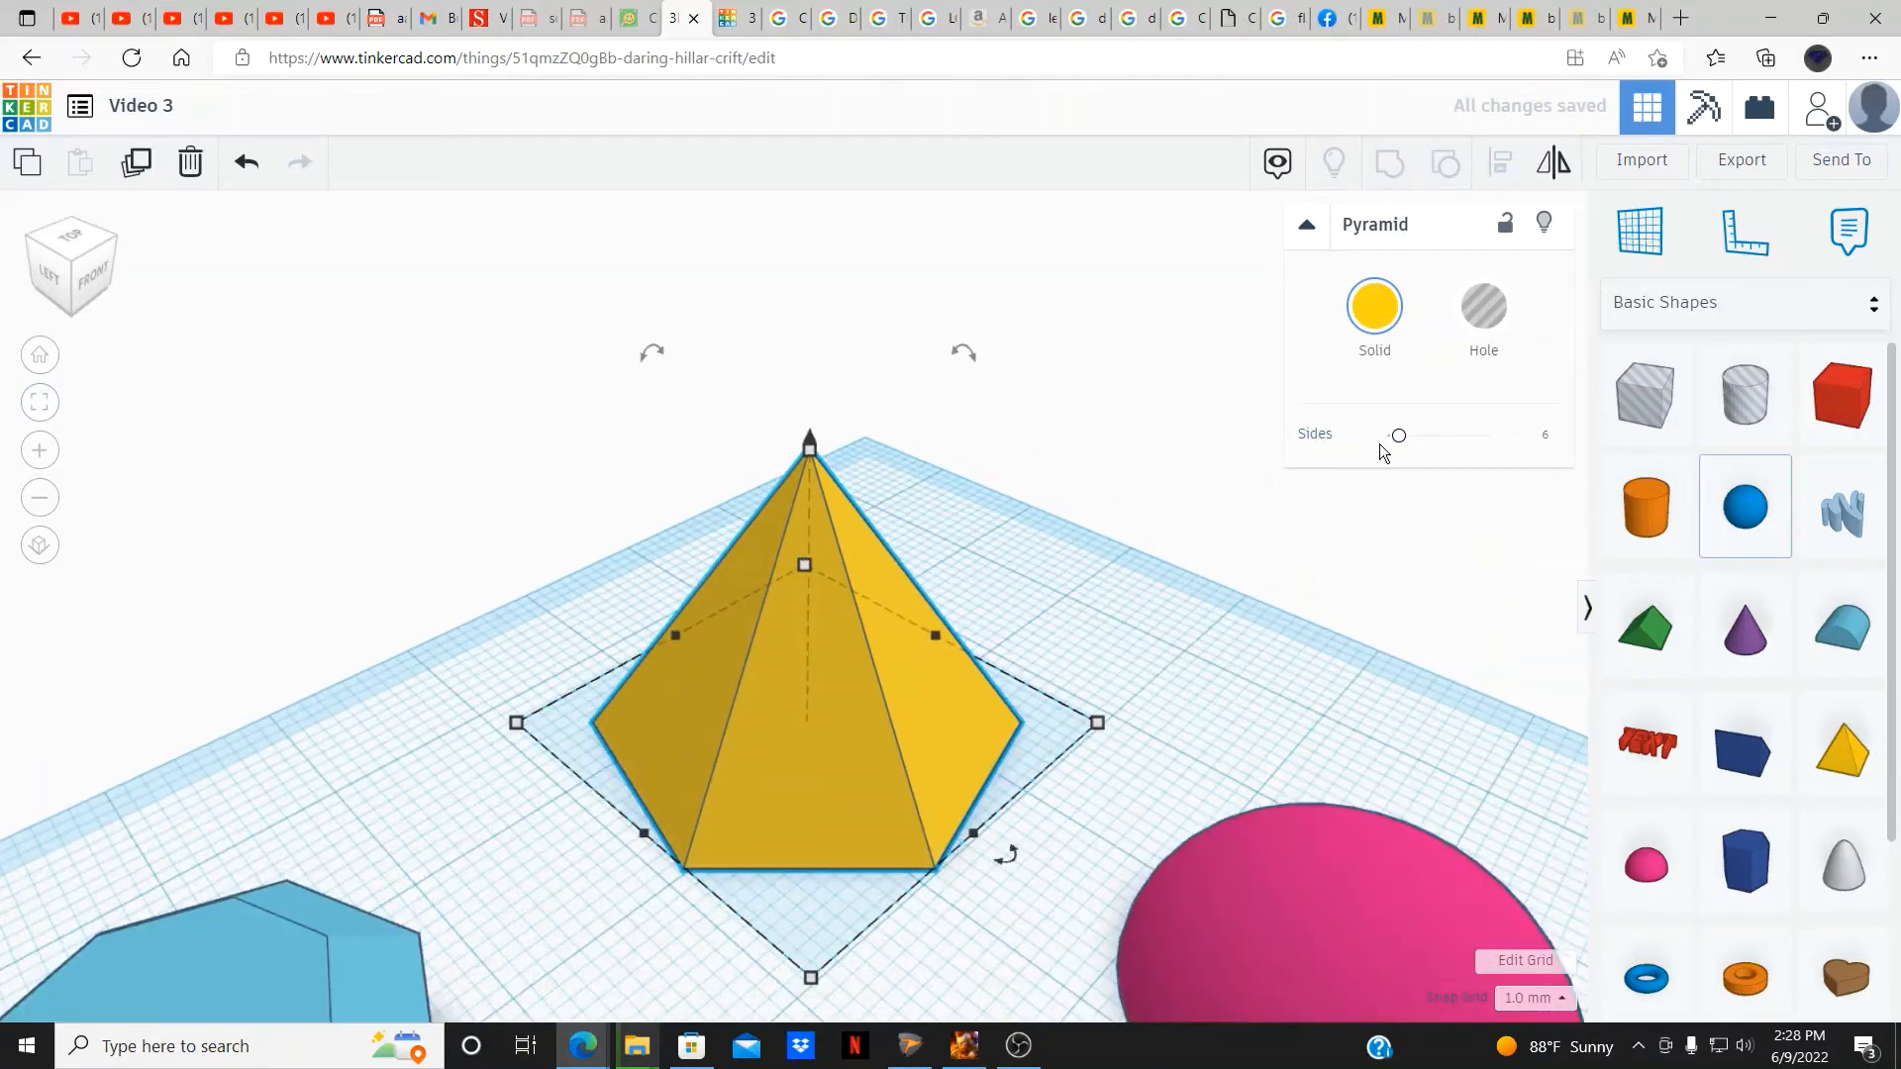
pyautogui.moveTo(1401, 448); pyautogui.dragTo(1516, 442)
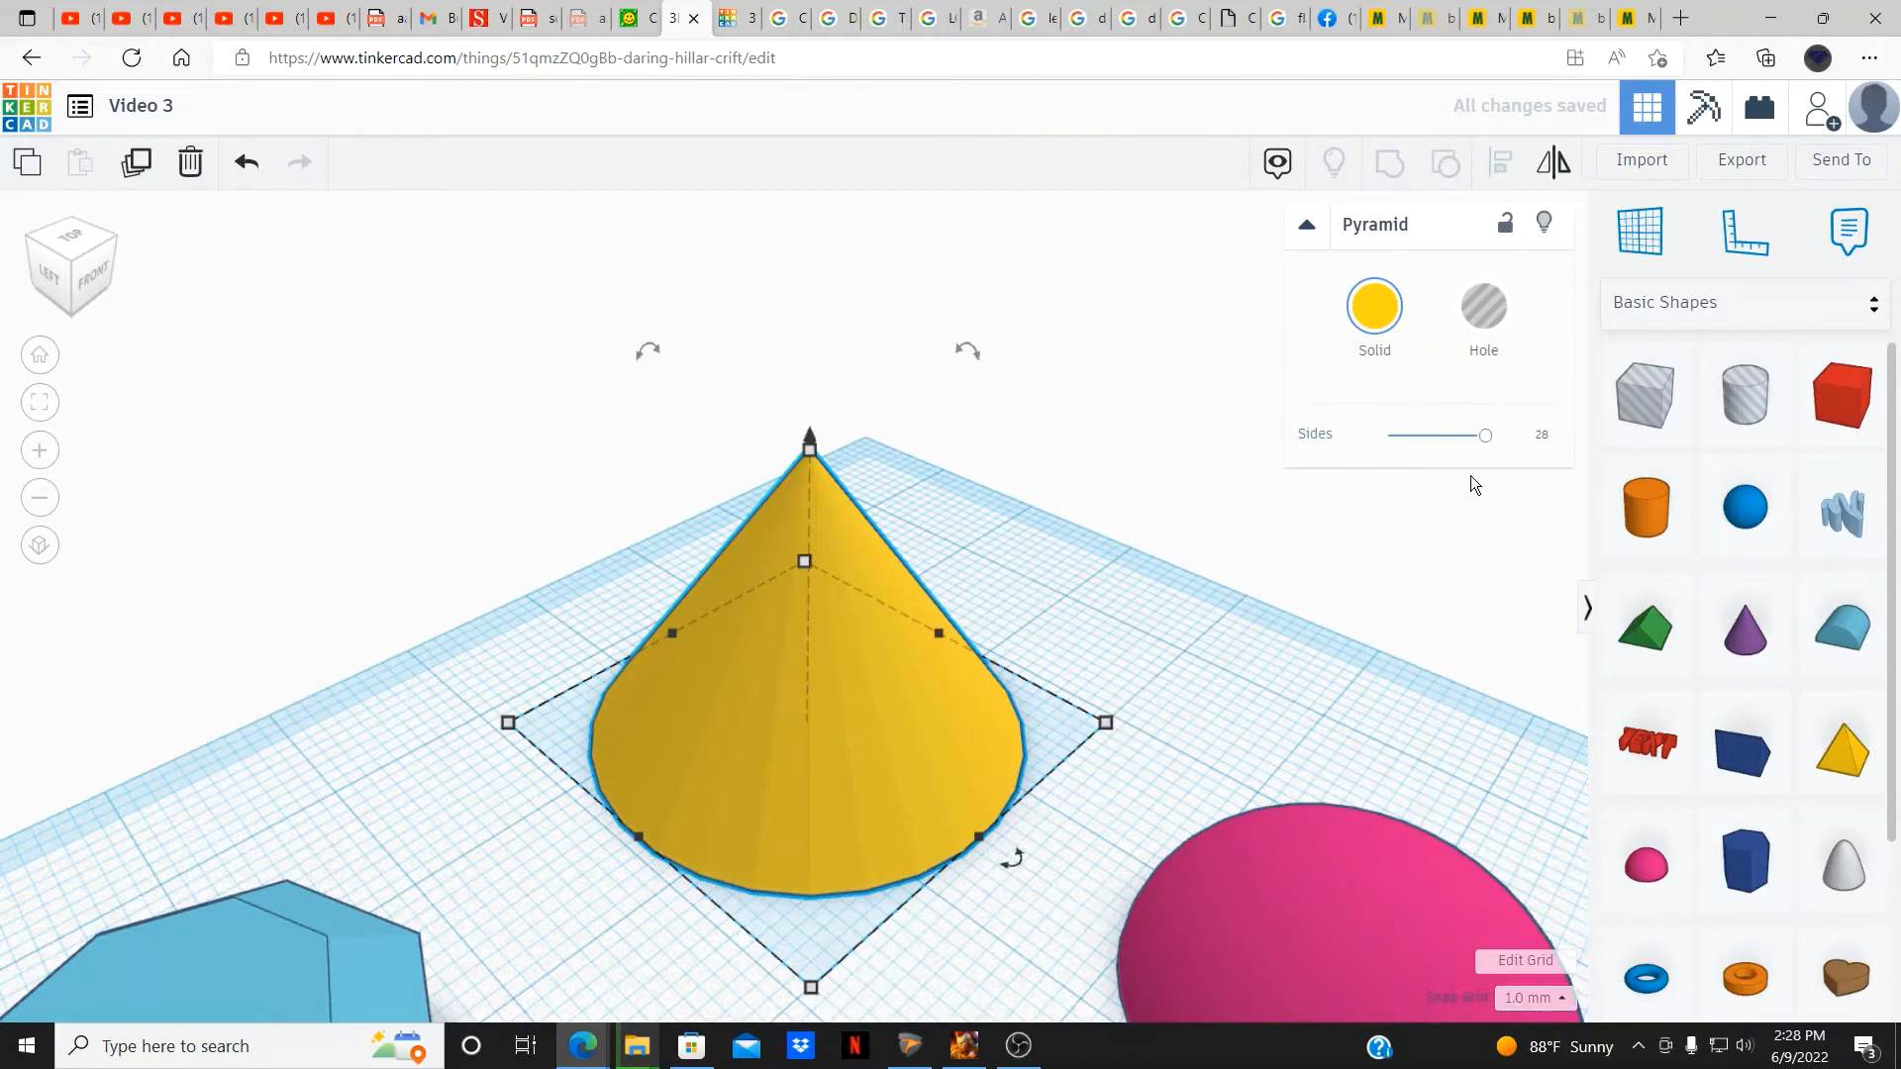
pyautogui.moveTo(1484, 442); pyautogui.dragTo(1405, 447)
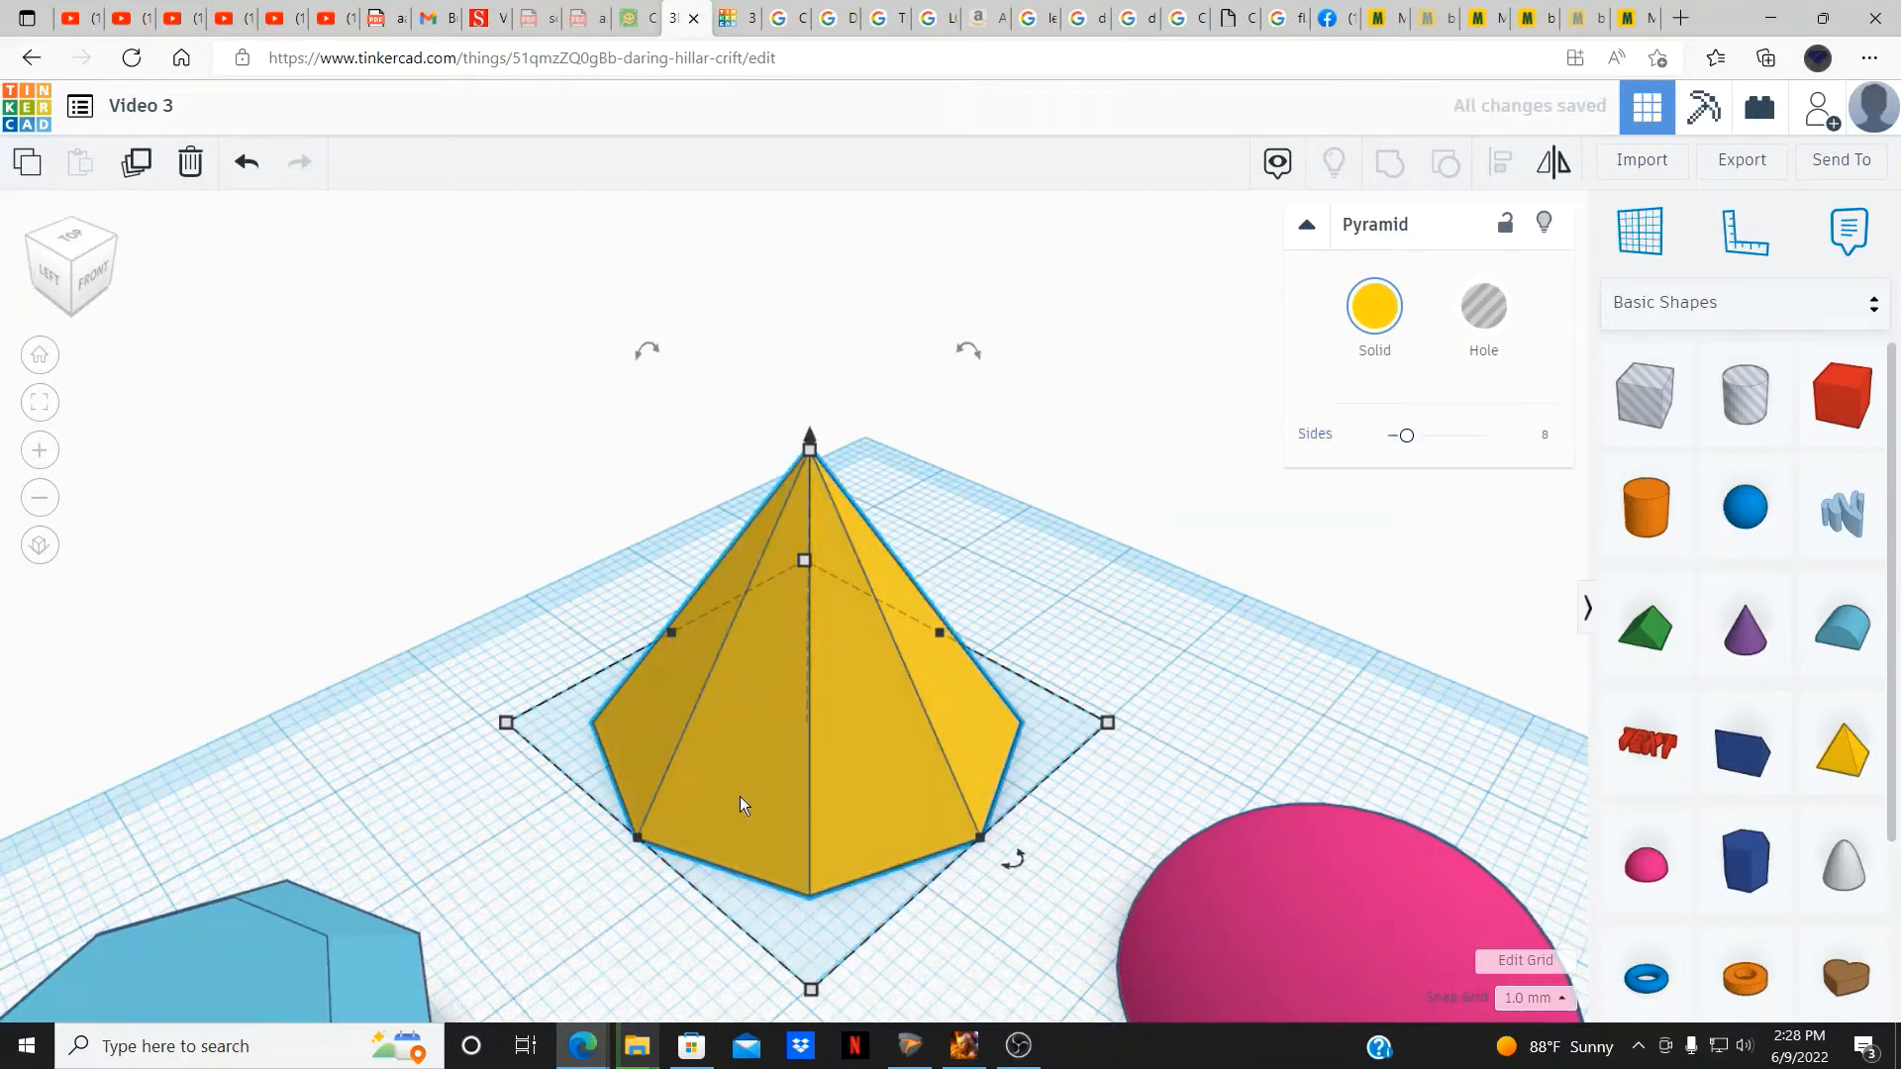
pyautogui.moveTo(1406, 435); pyautogui.dragTo(1450, 438)
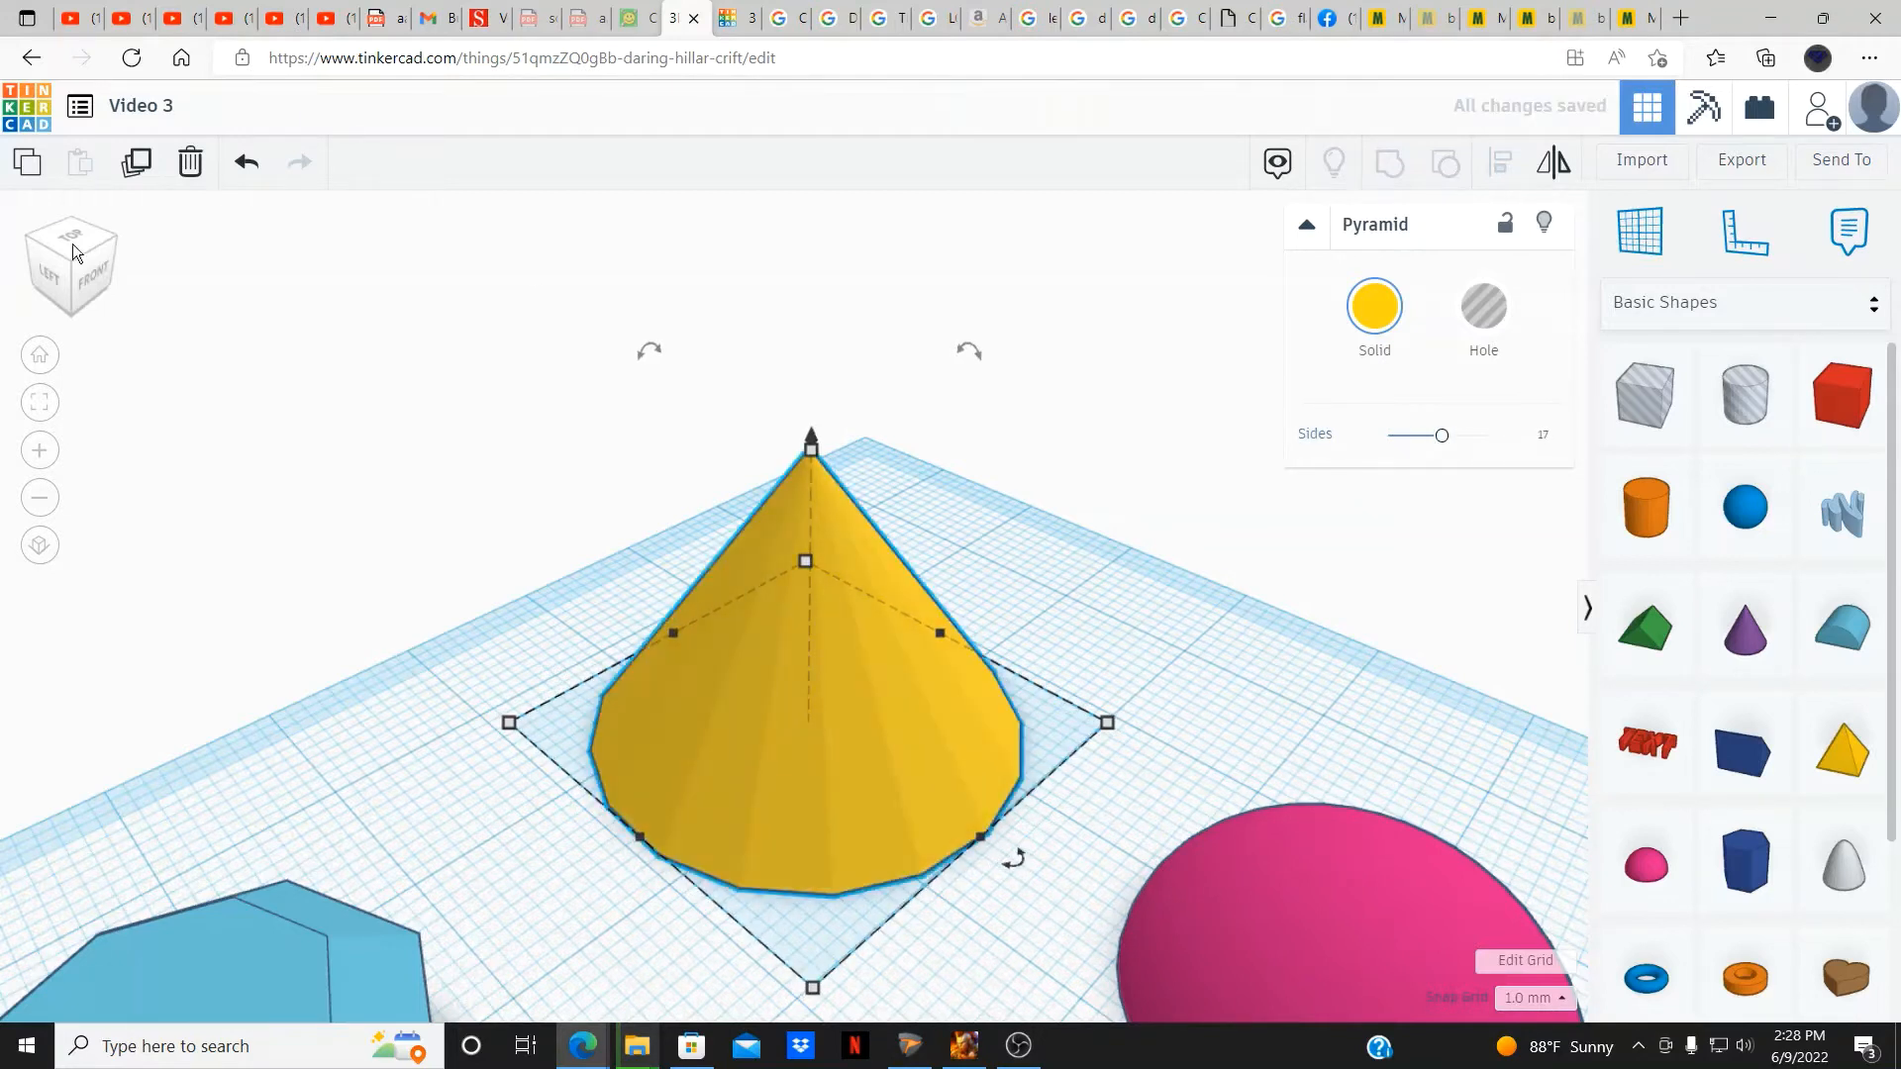
pyautogui.click(68, 261)
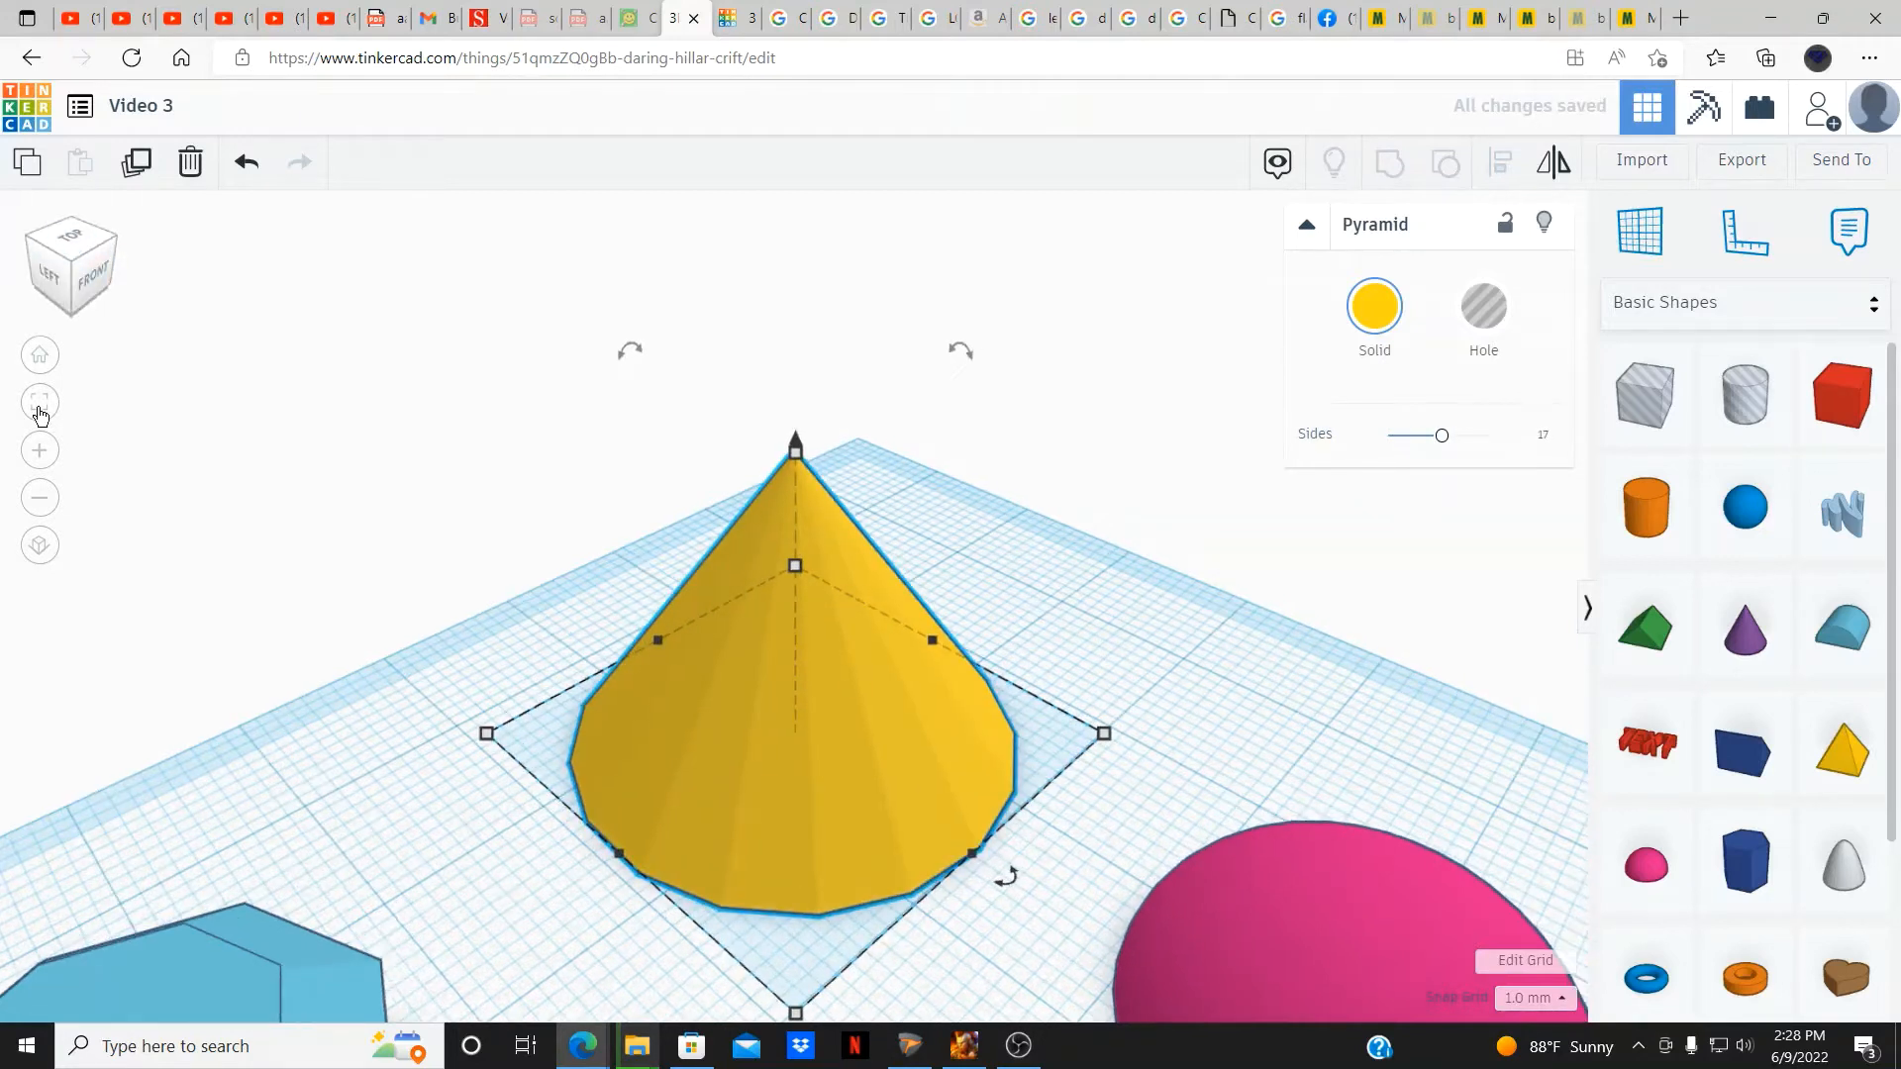
pyautogui.click(31, 365)
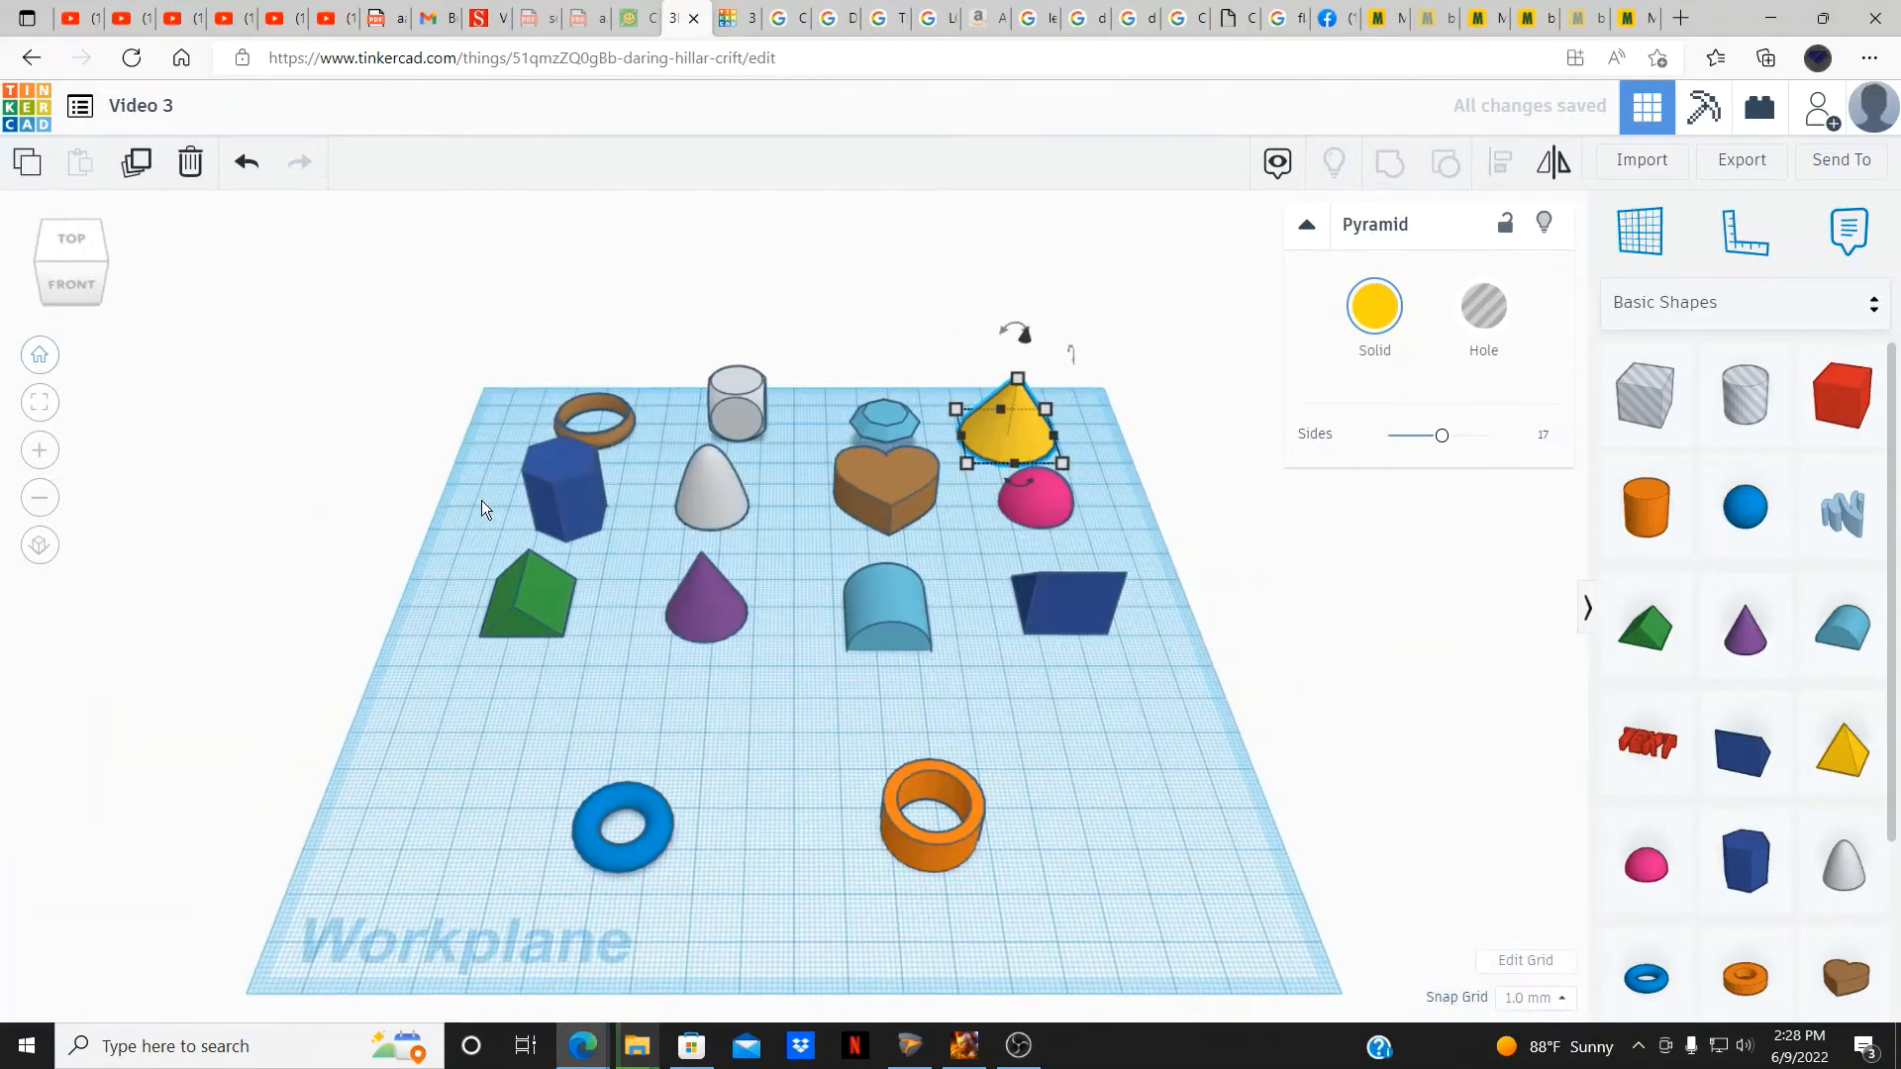
# Set the blue polygon's bevel to 2.5, its segments to 10 and its sides to 12.
pyautogui.click(559, 529)
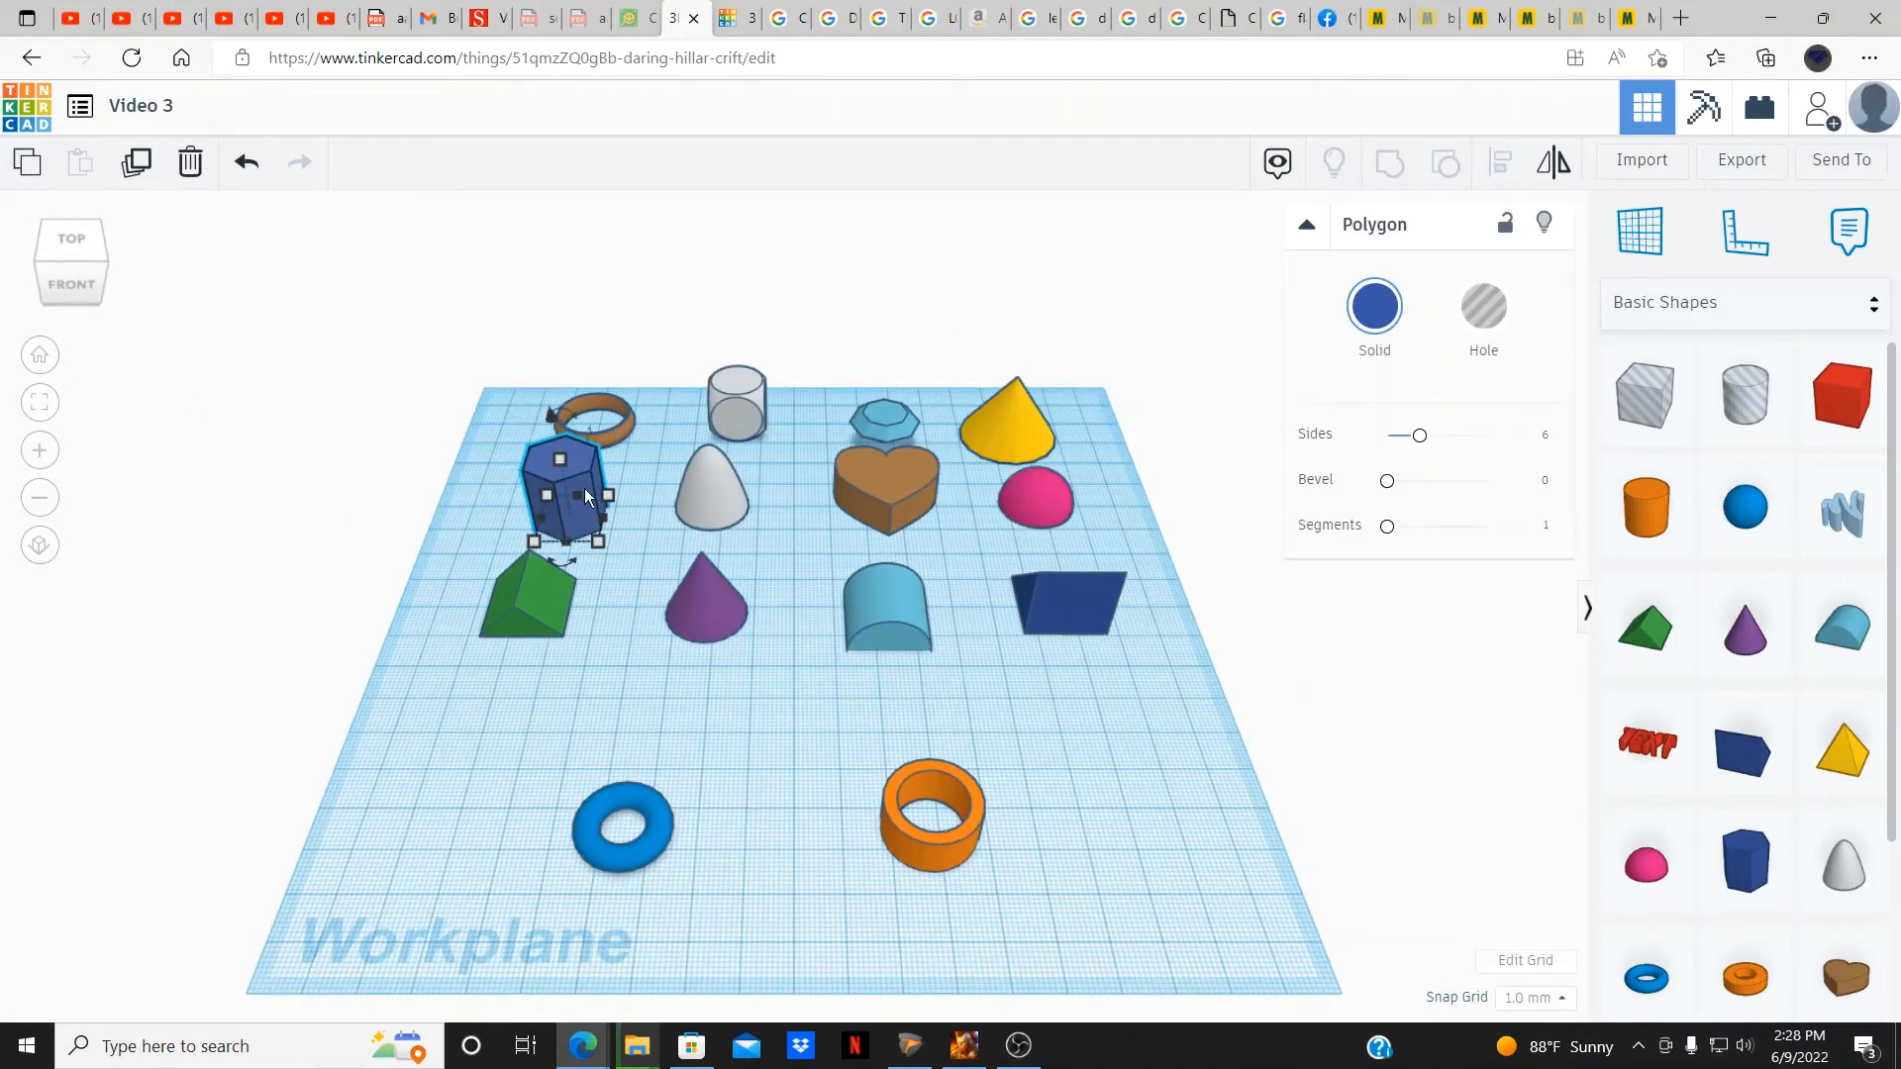
pyautogui.click(40, 406)
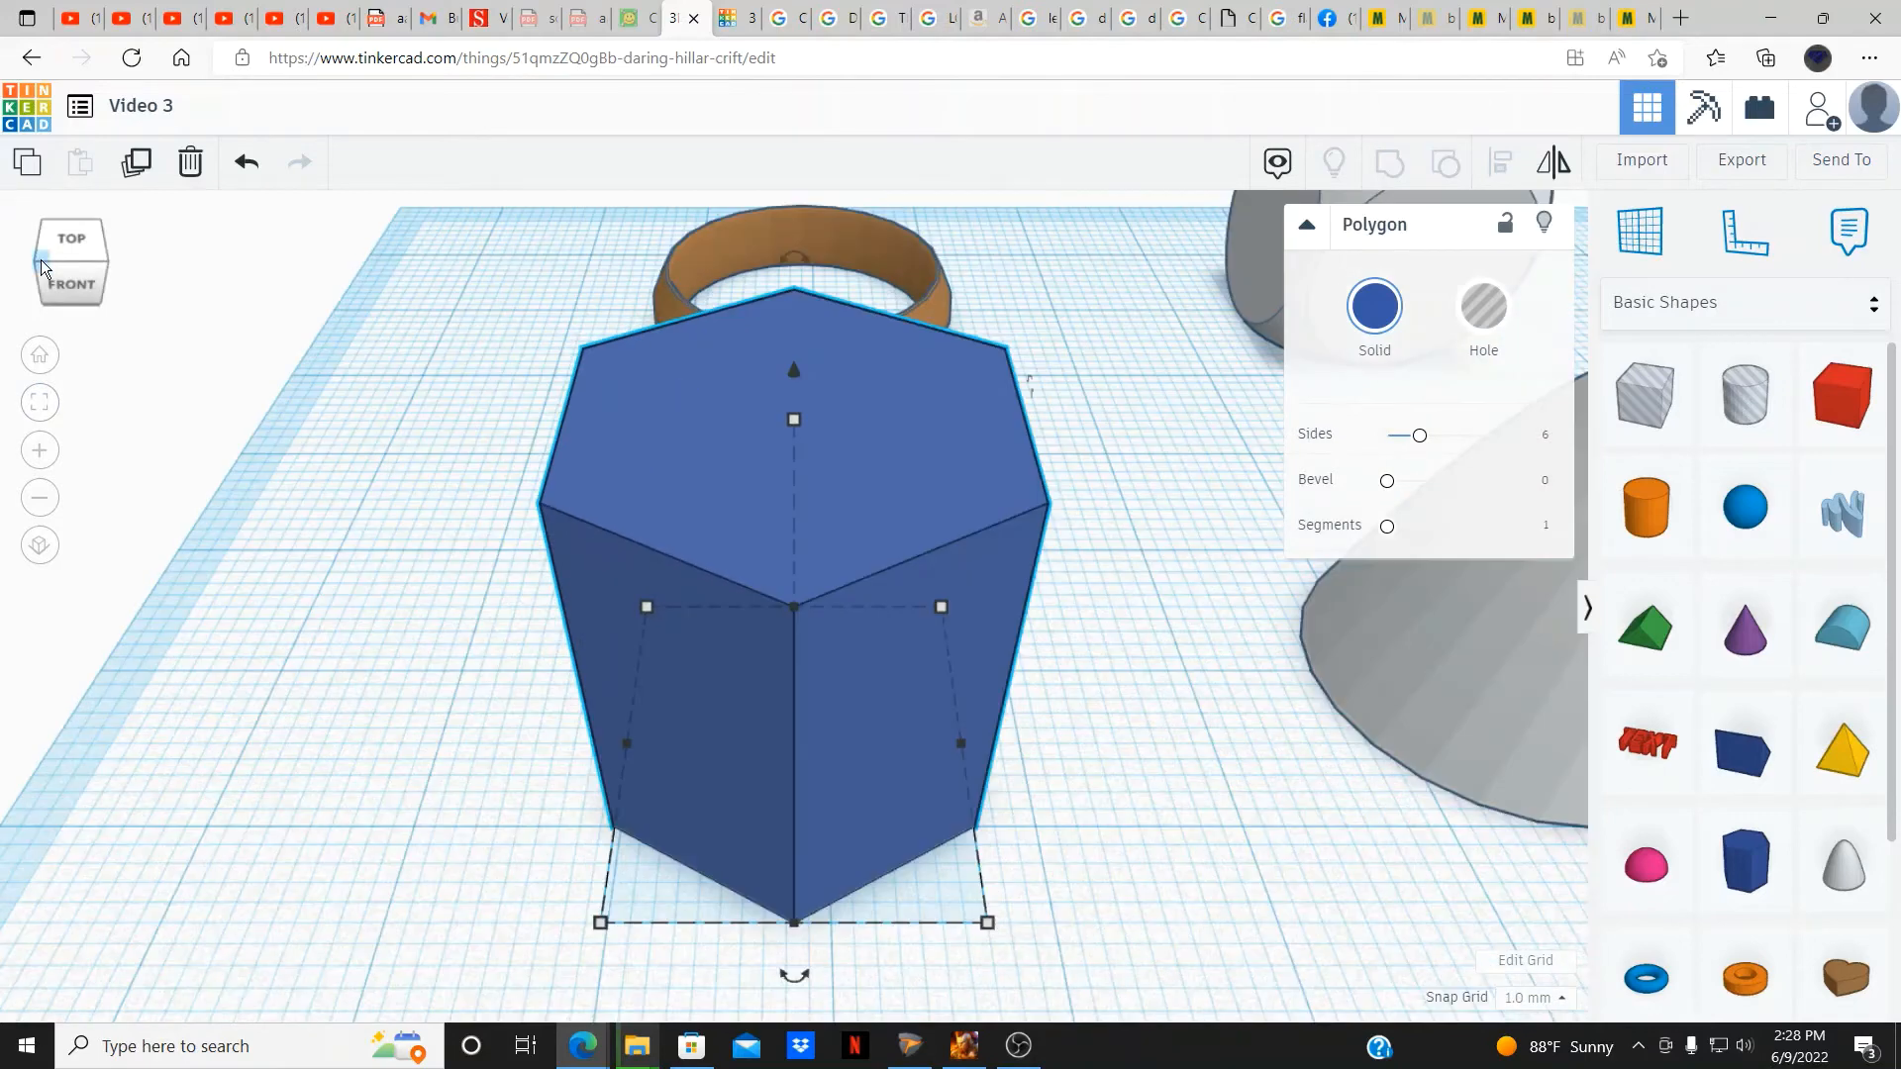
pyautogui.click(43, 268)
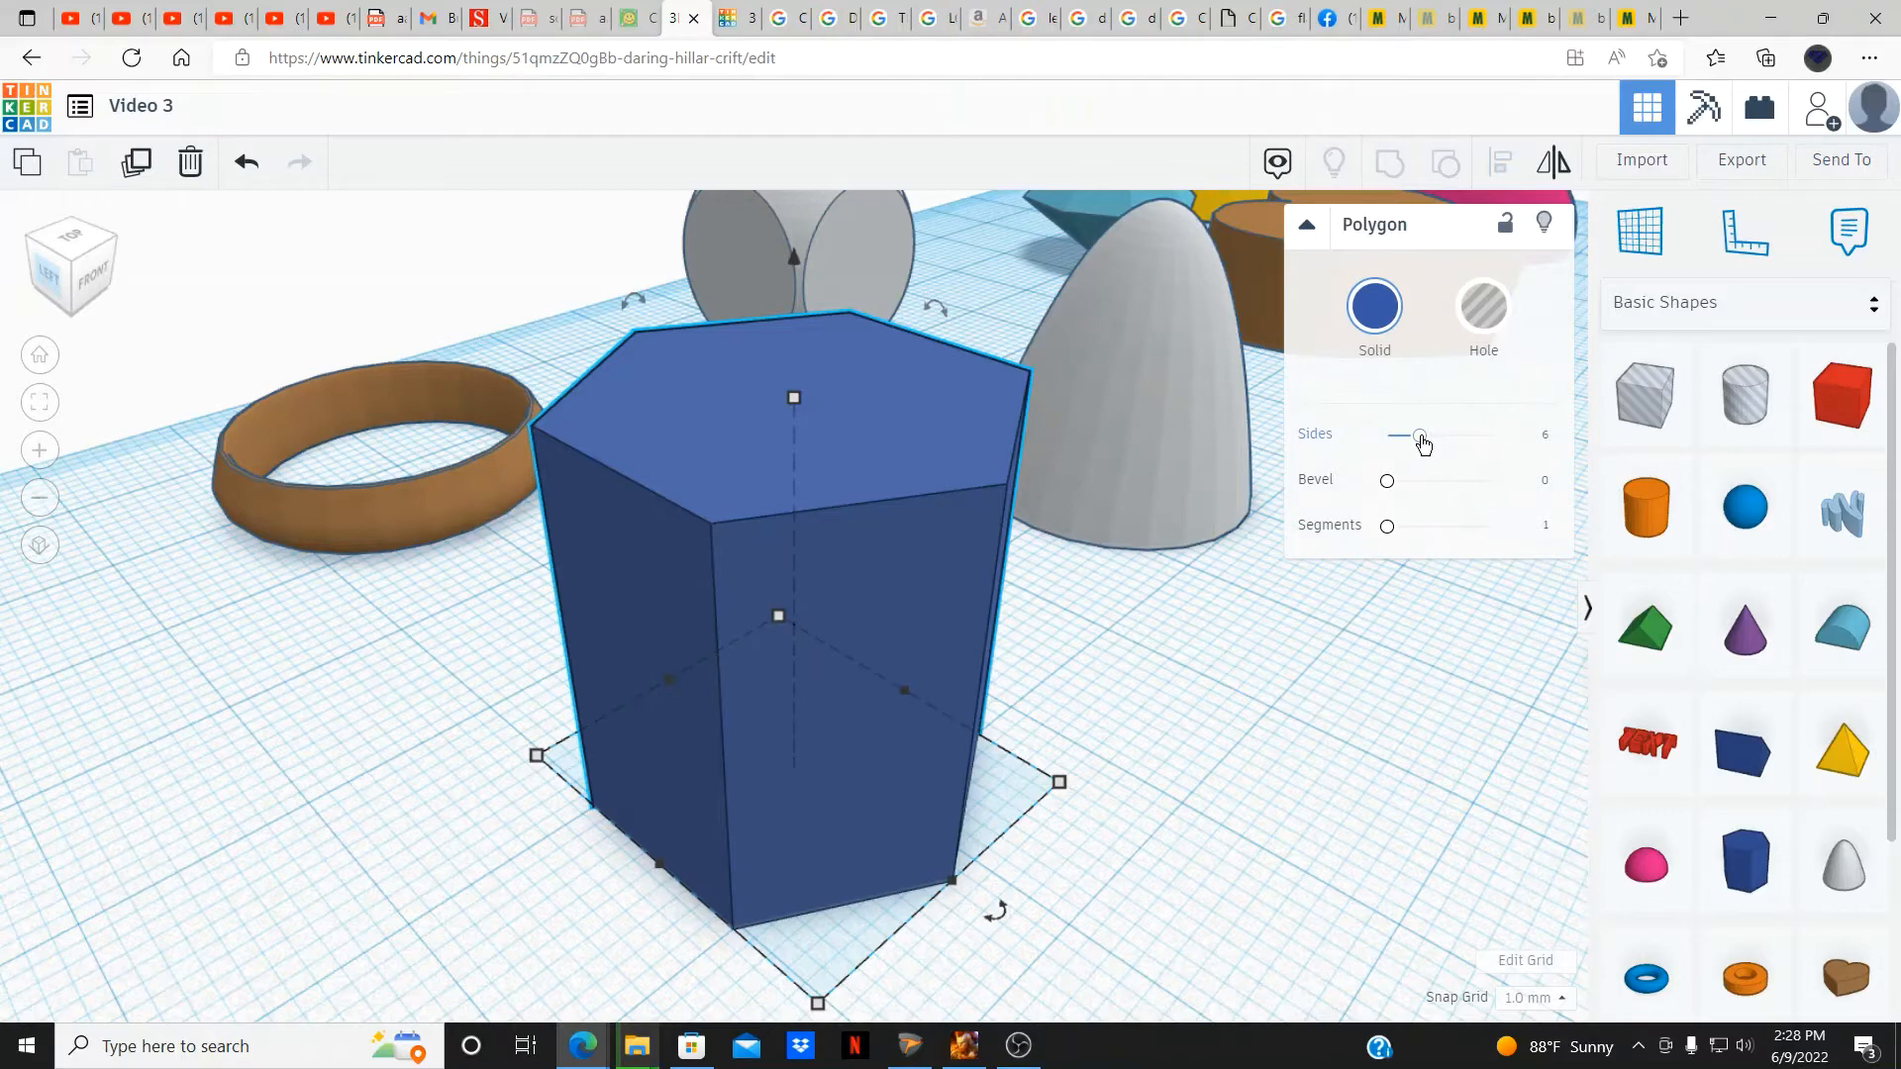
pyautogui.click(1421, 436)
pyautogui.moveTo(1429, 445)
pyautogui.mouseDown()
pyautogui.moveTo(1493, 454)
pyautogui.moveTo(1418, 439)
pyautogui.mouseUp()
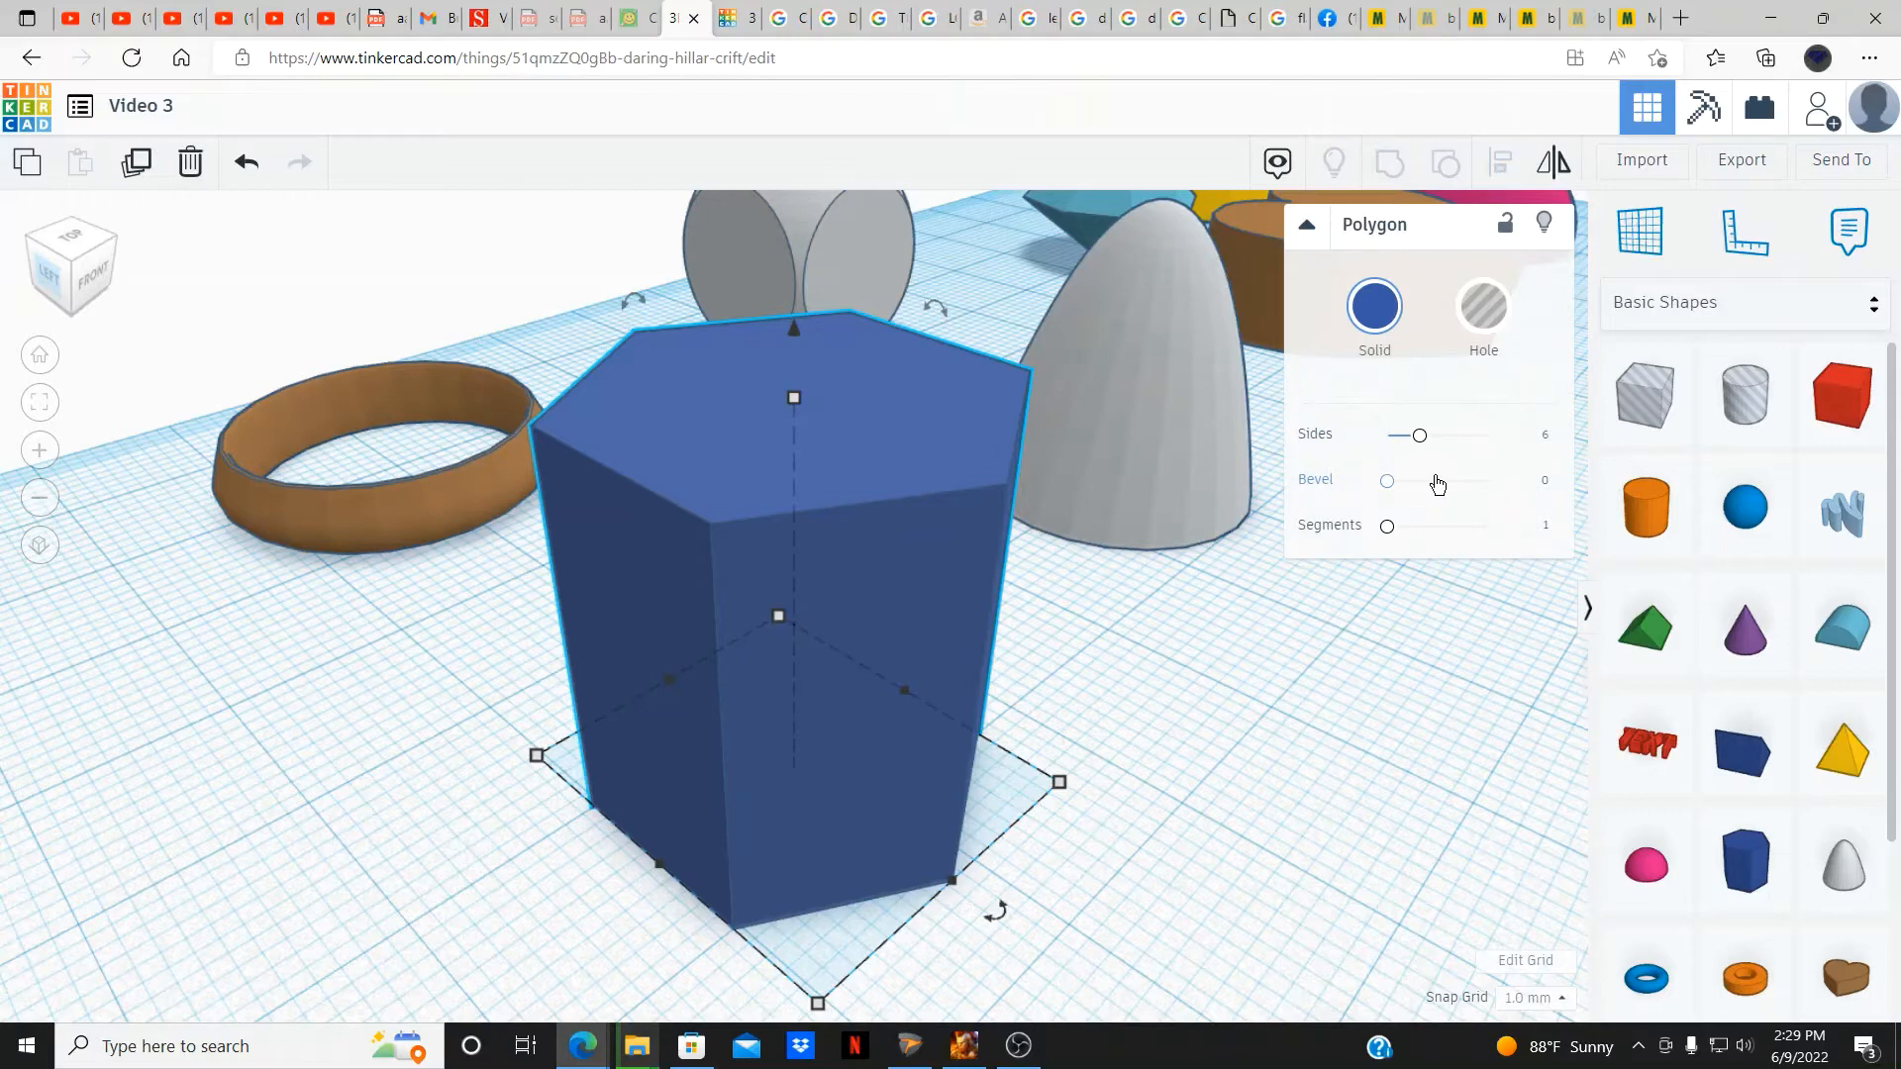
pyautogui.moveTo(1387, 482); pyautogui.dragTo(1506, 497)
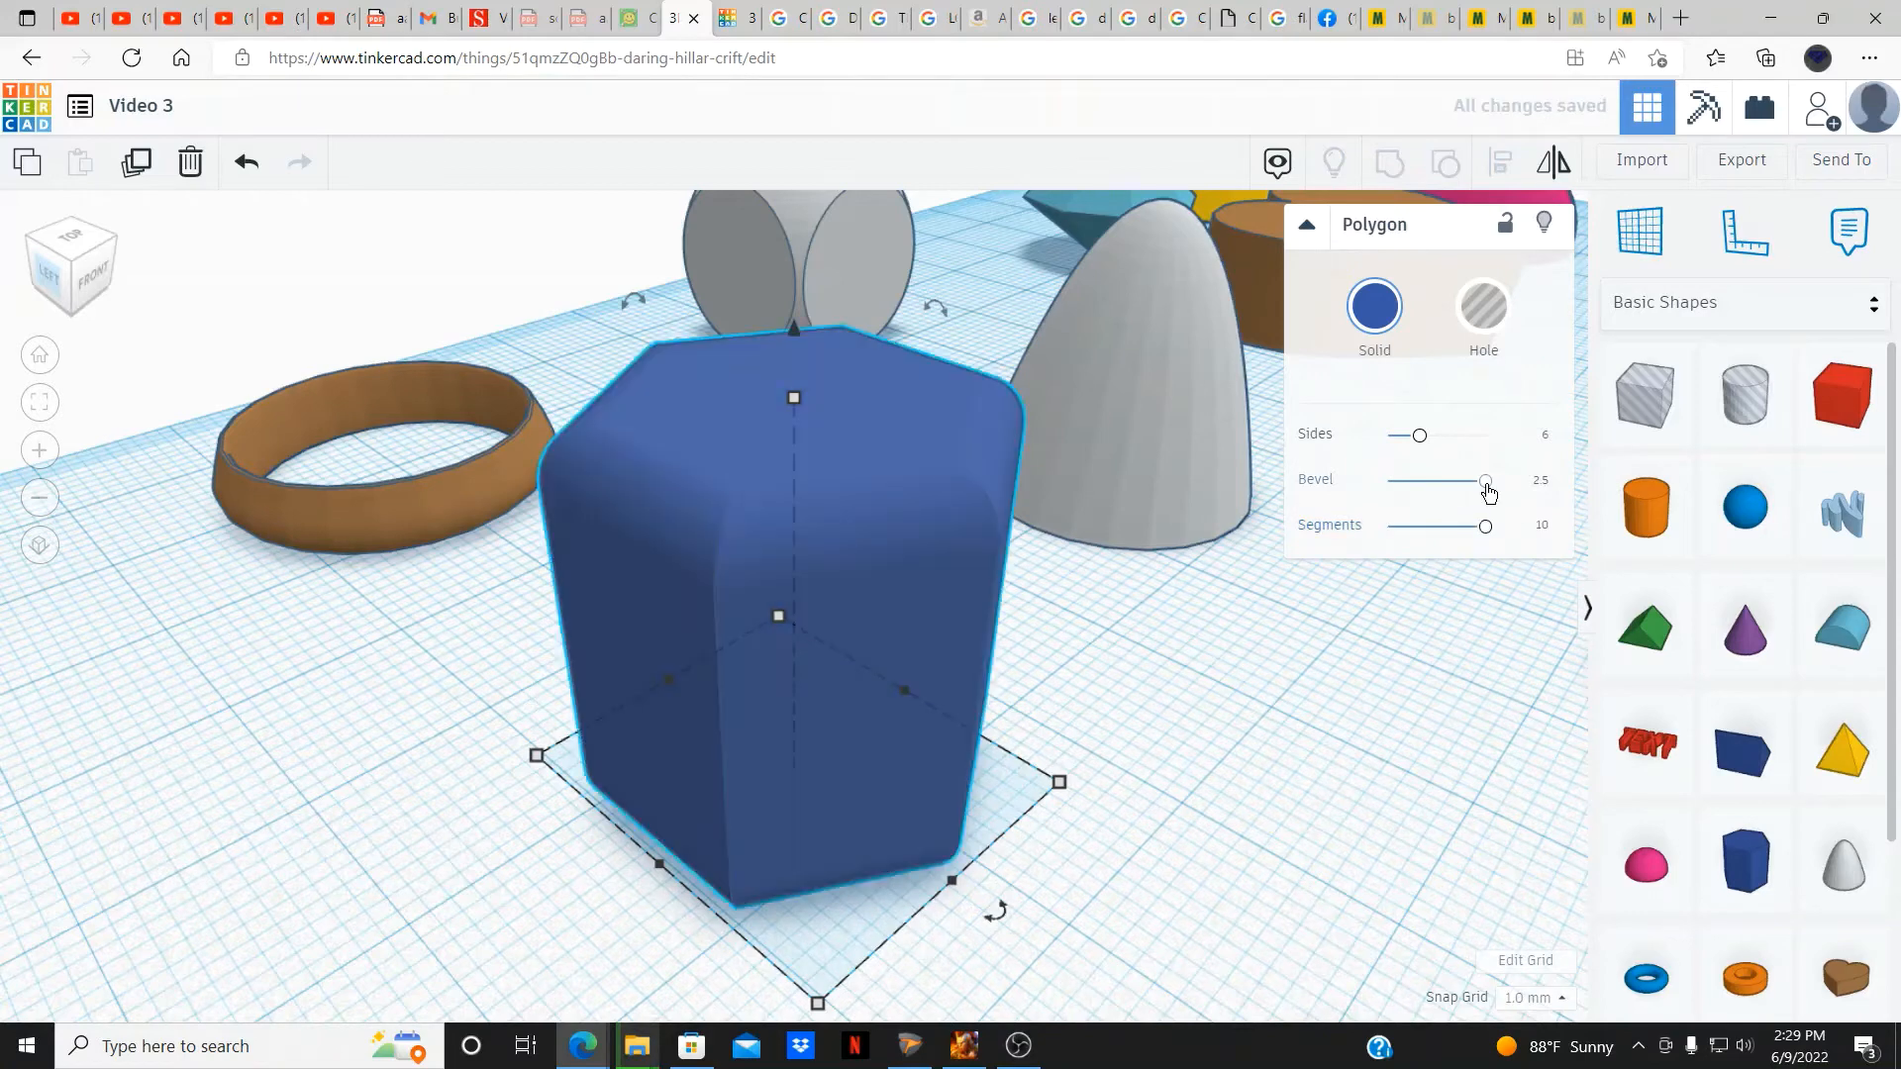
pyautogui.moveTo(1431, 438); pyautogui.dragTo(1507, 449)
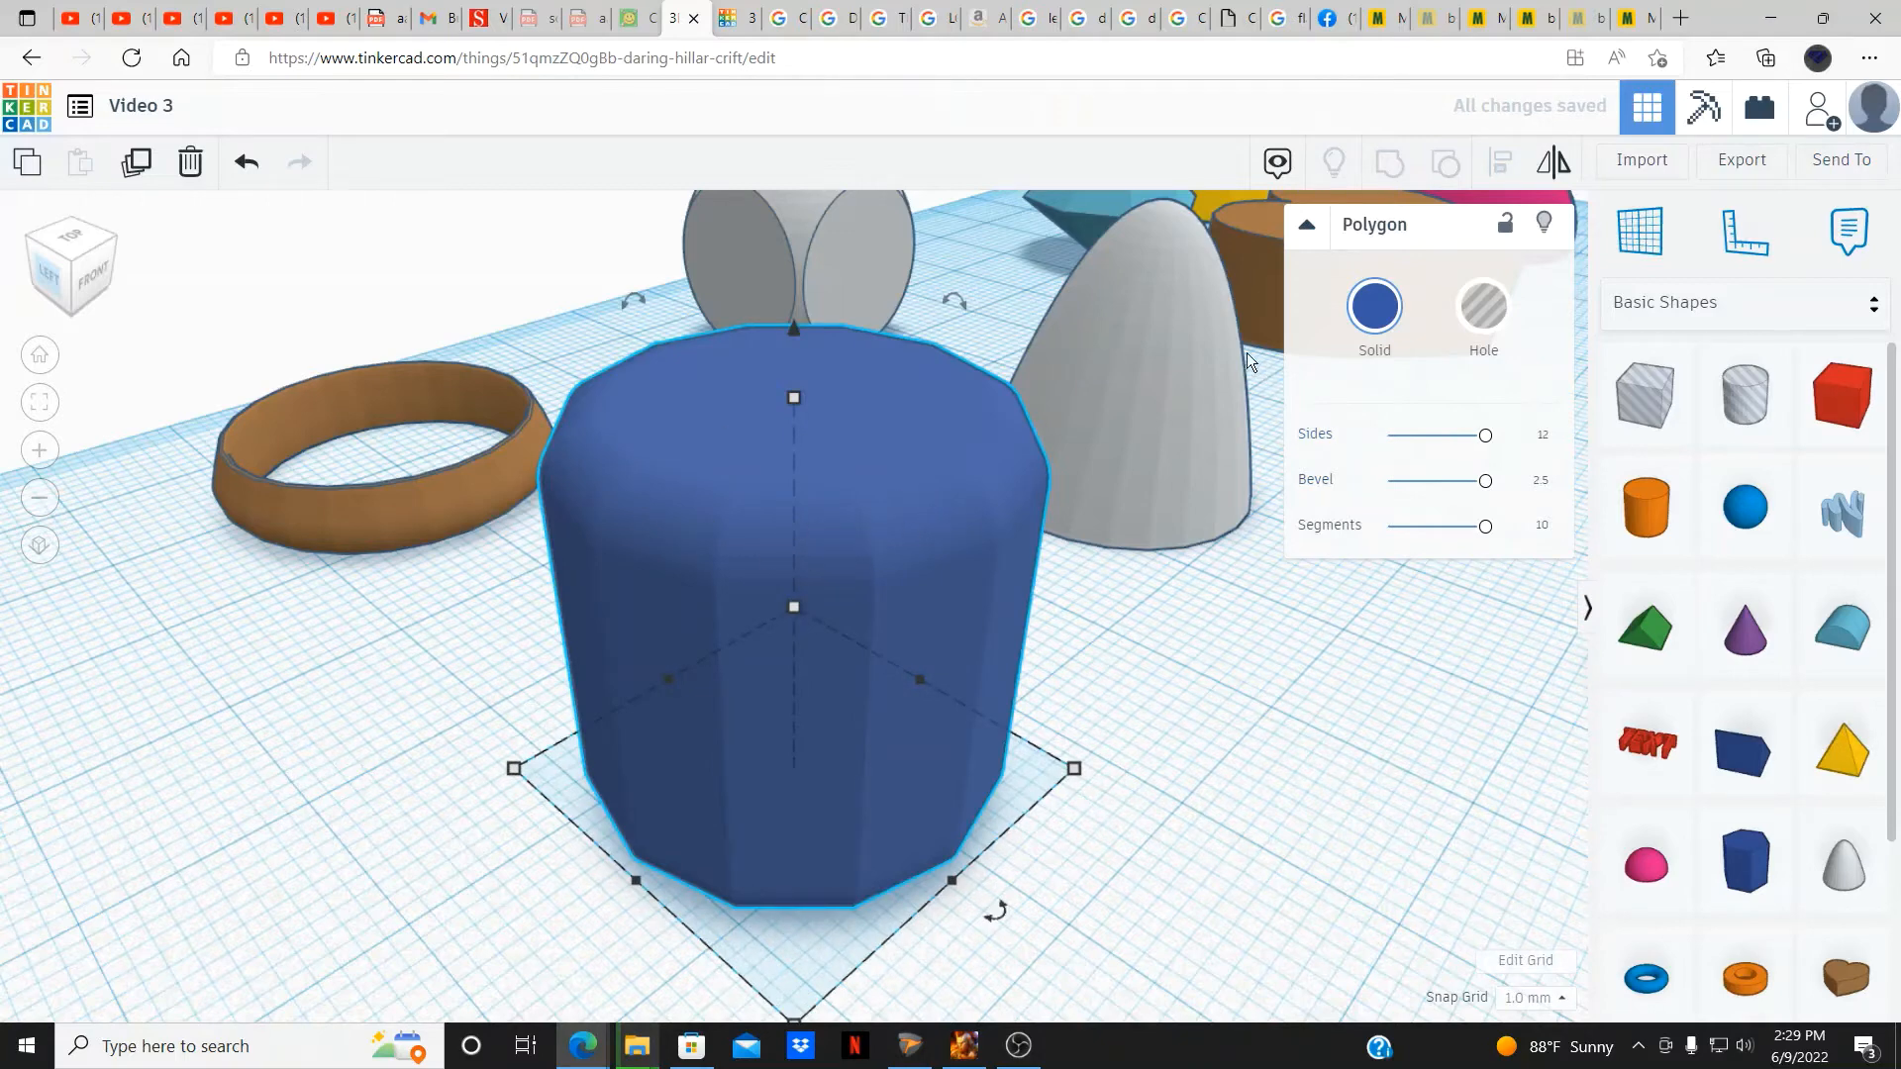
# Undo the polygon's side, segment and bevel changes, and return to the view of the whole workplane.
pyautogui.click(247, 162)
pyautogui.click(248, 164)
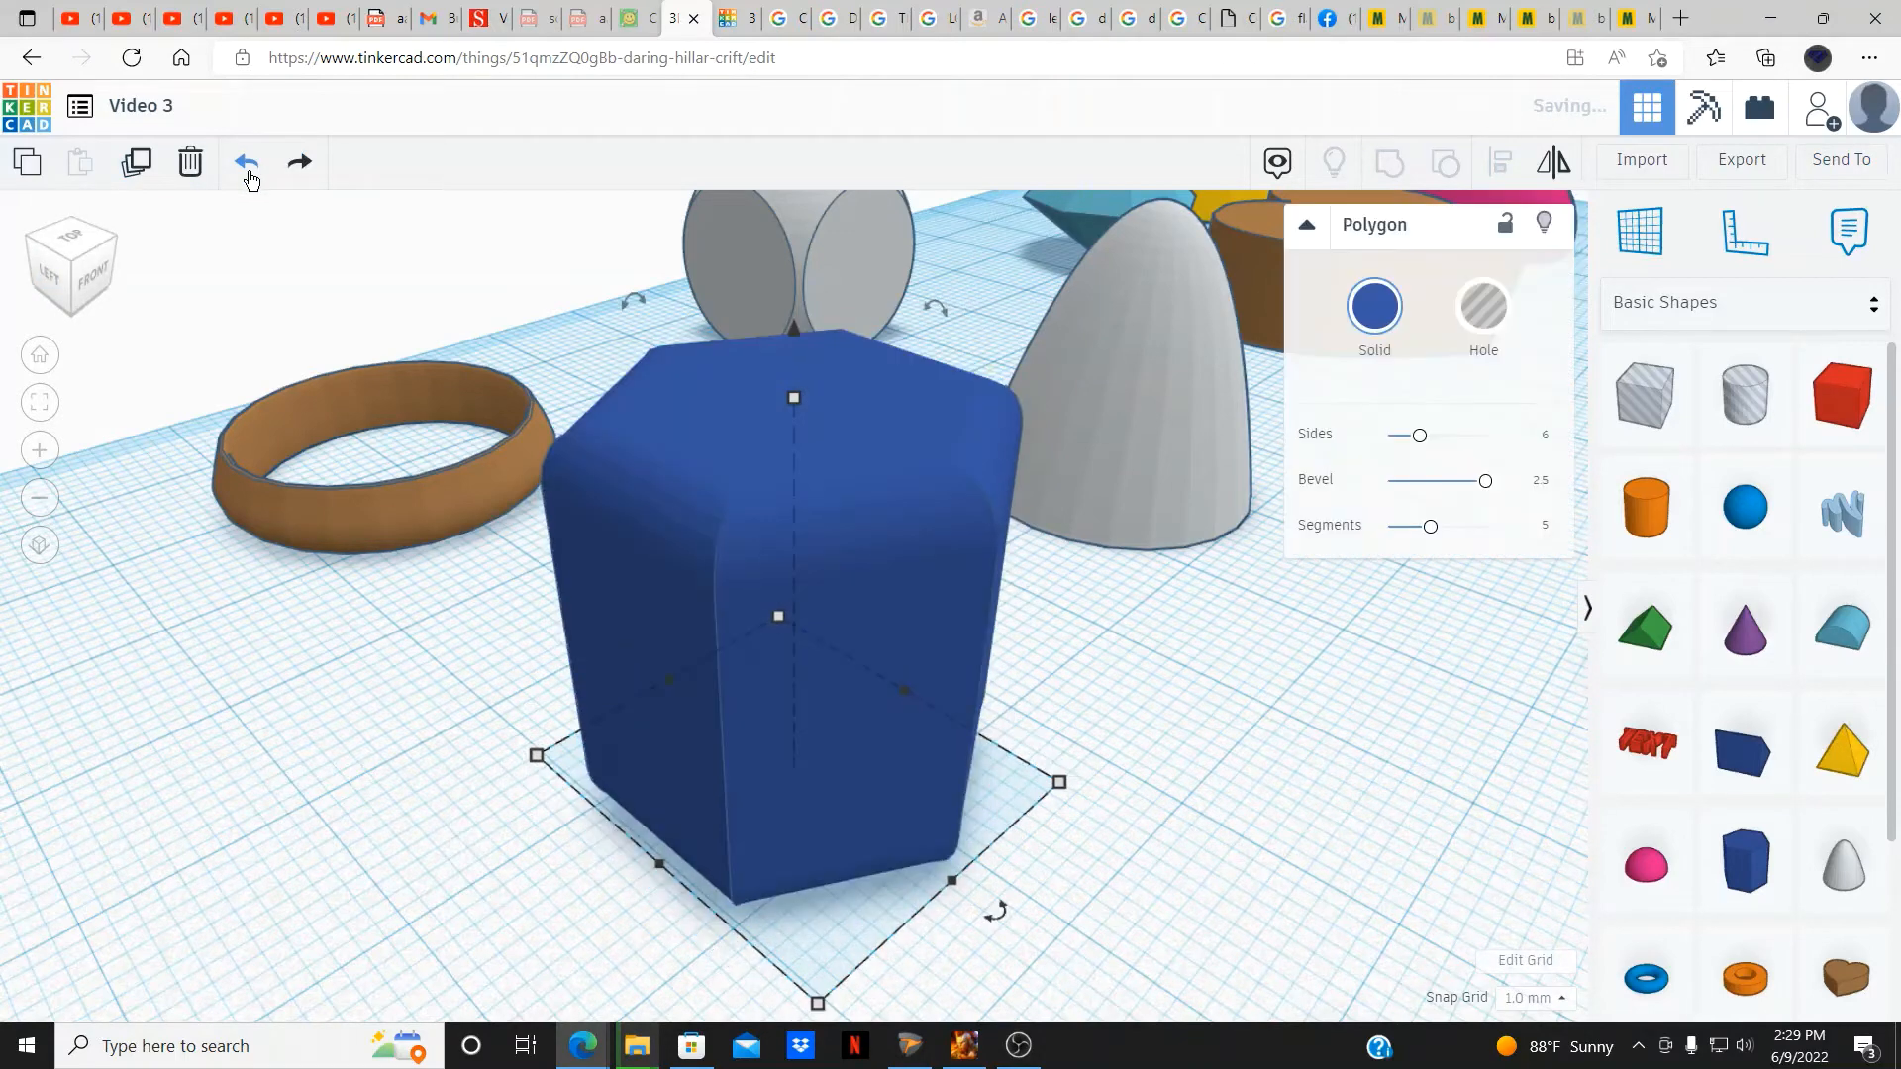
pyautogui.click(246, 163)
pyautogui.click(247, 162)
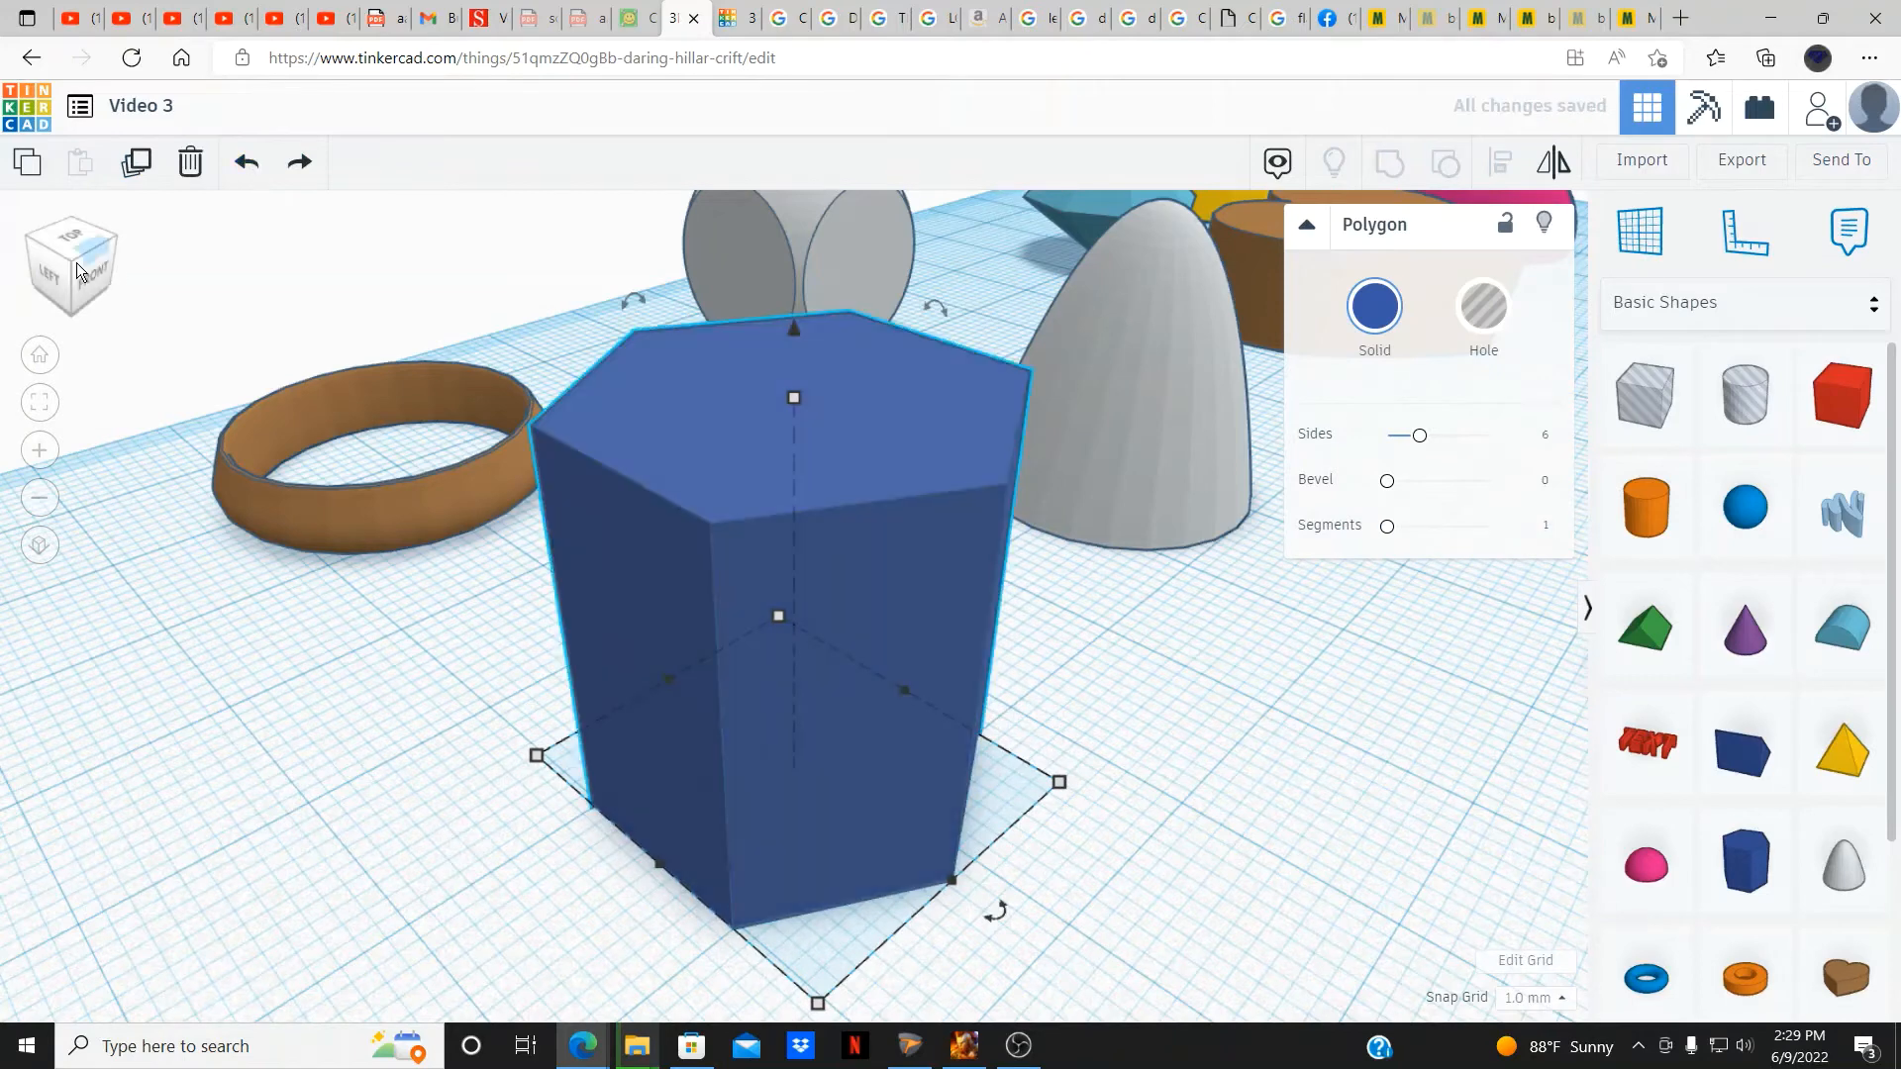
pyautogui.click(38, 363)
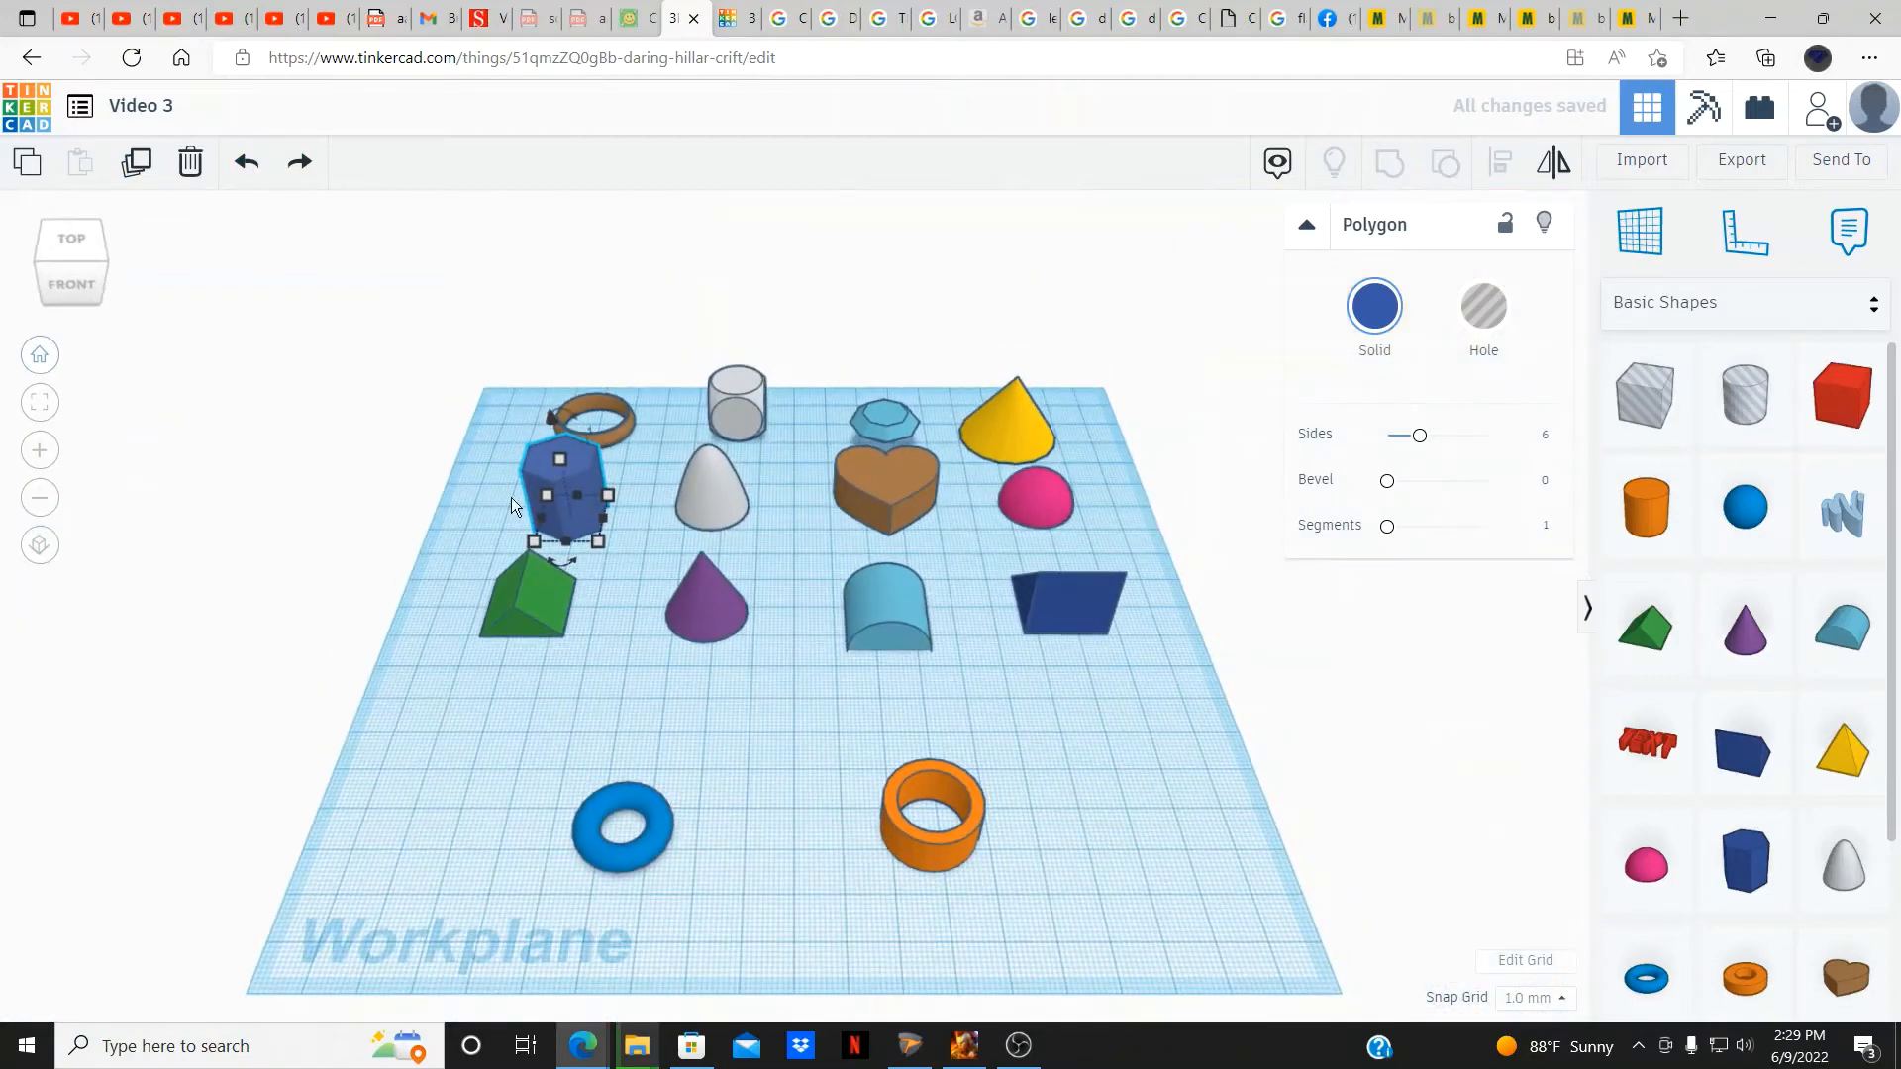
# Try the paraboloid's steps setting up close, and check which properties the heart and half sphere offer.
pyautogui.click(709, 498)
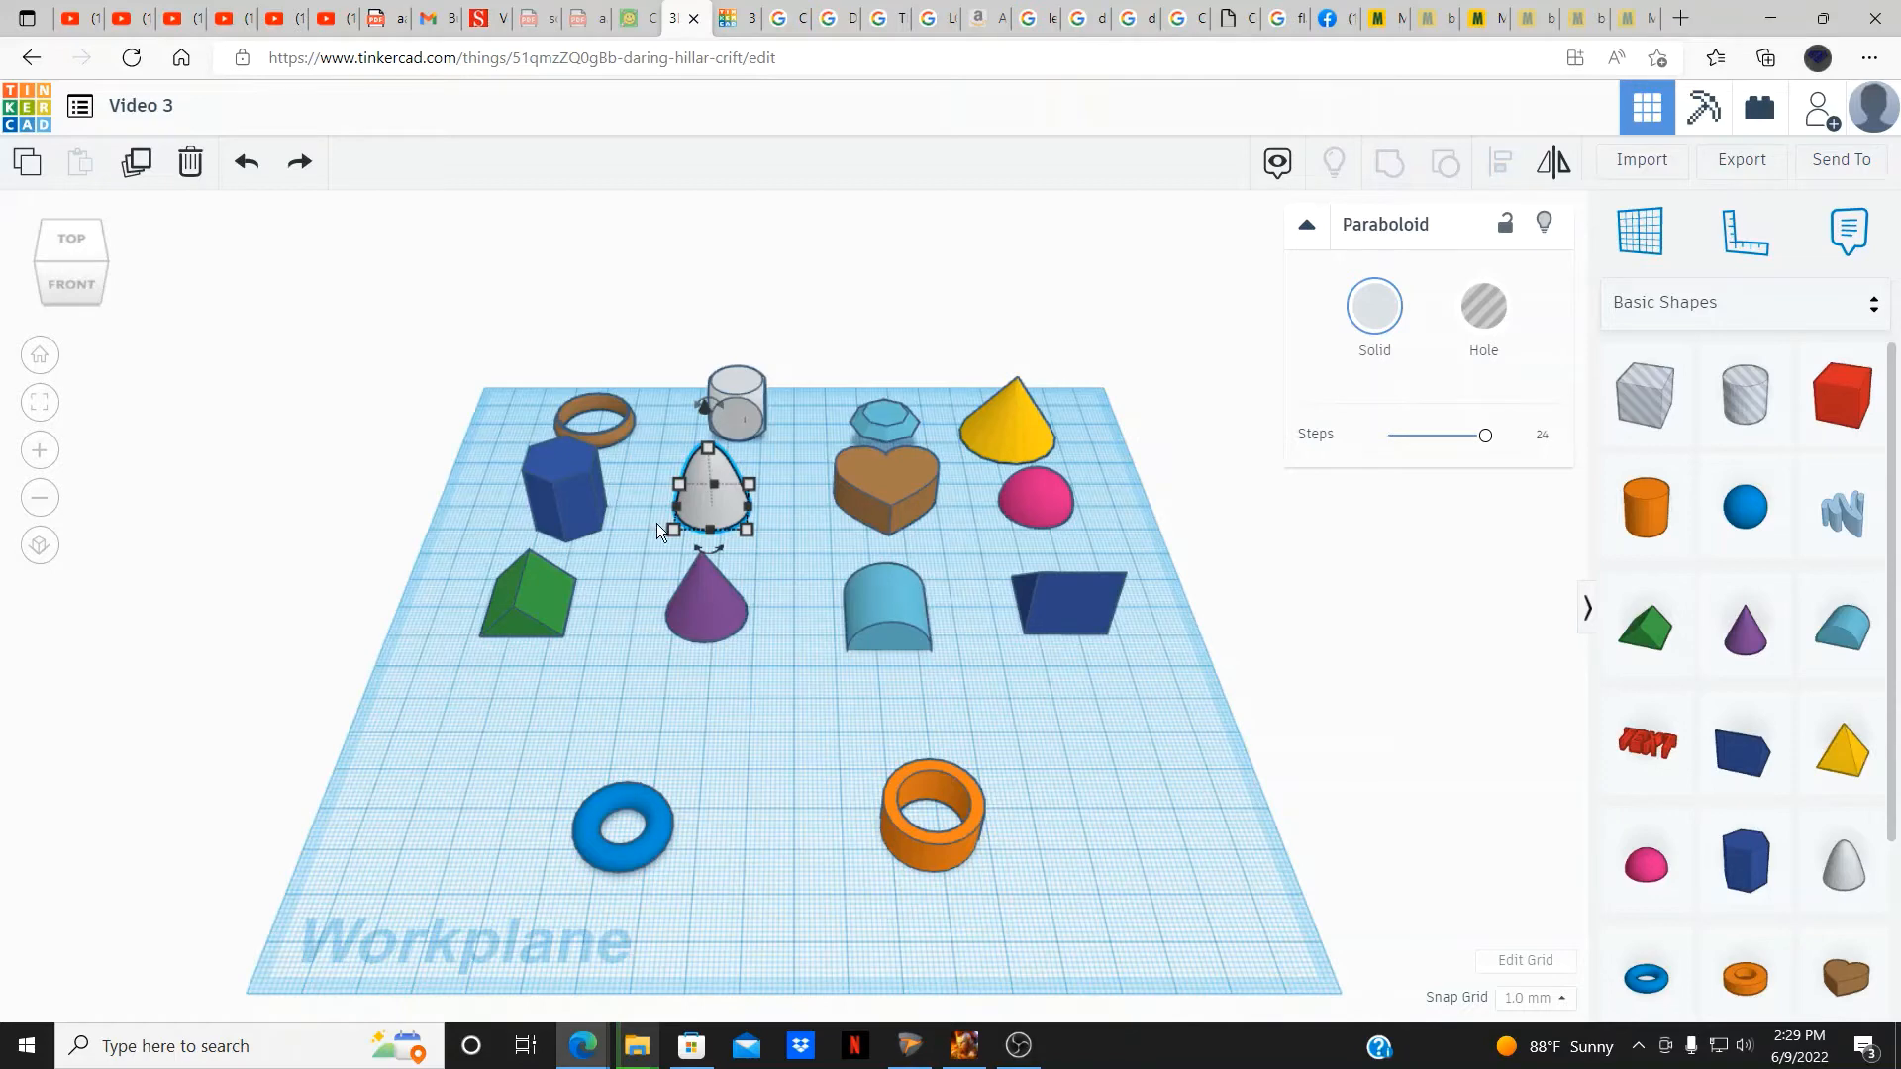
pyautogui.click(46, 409)
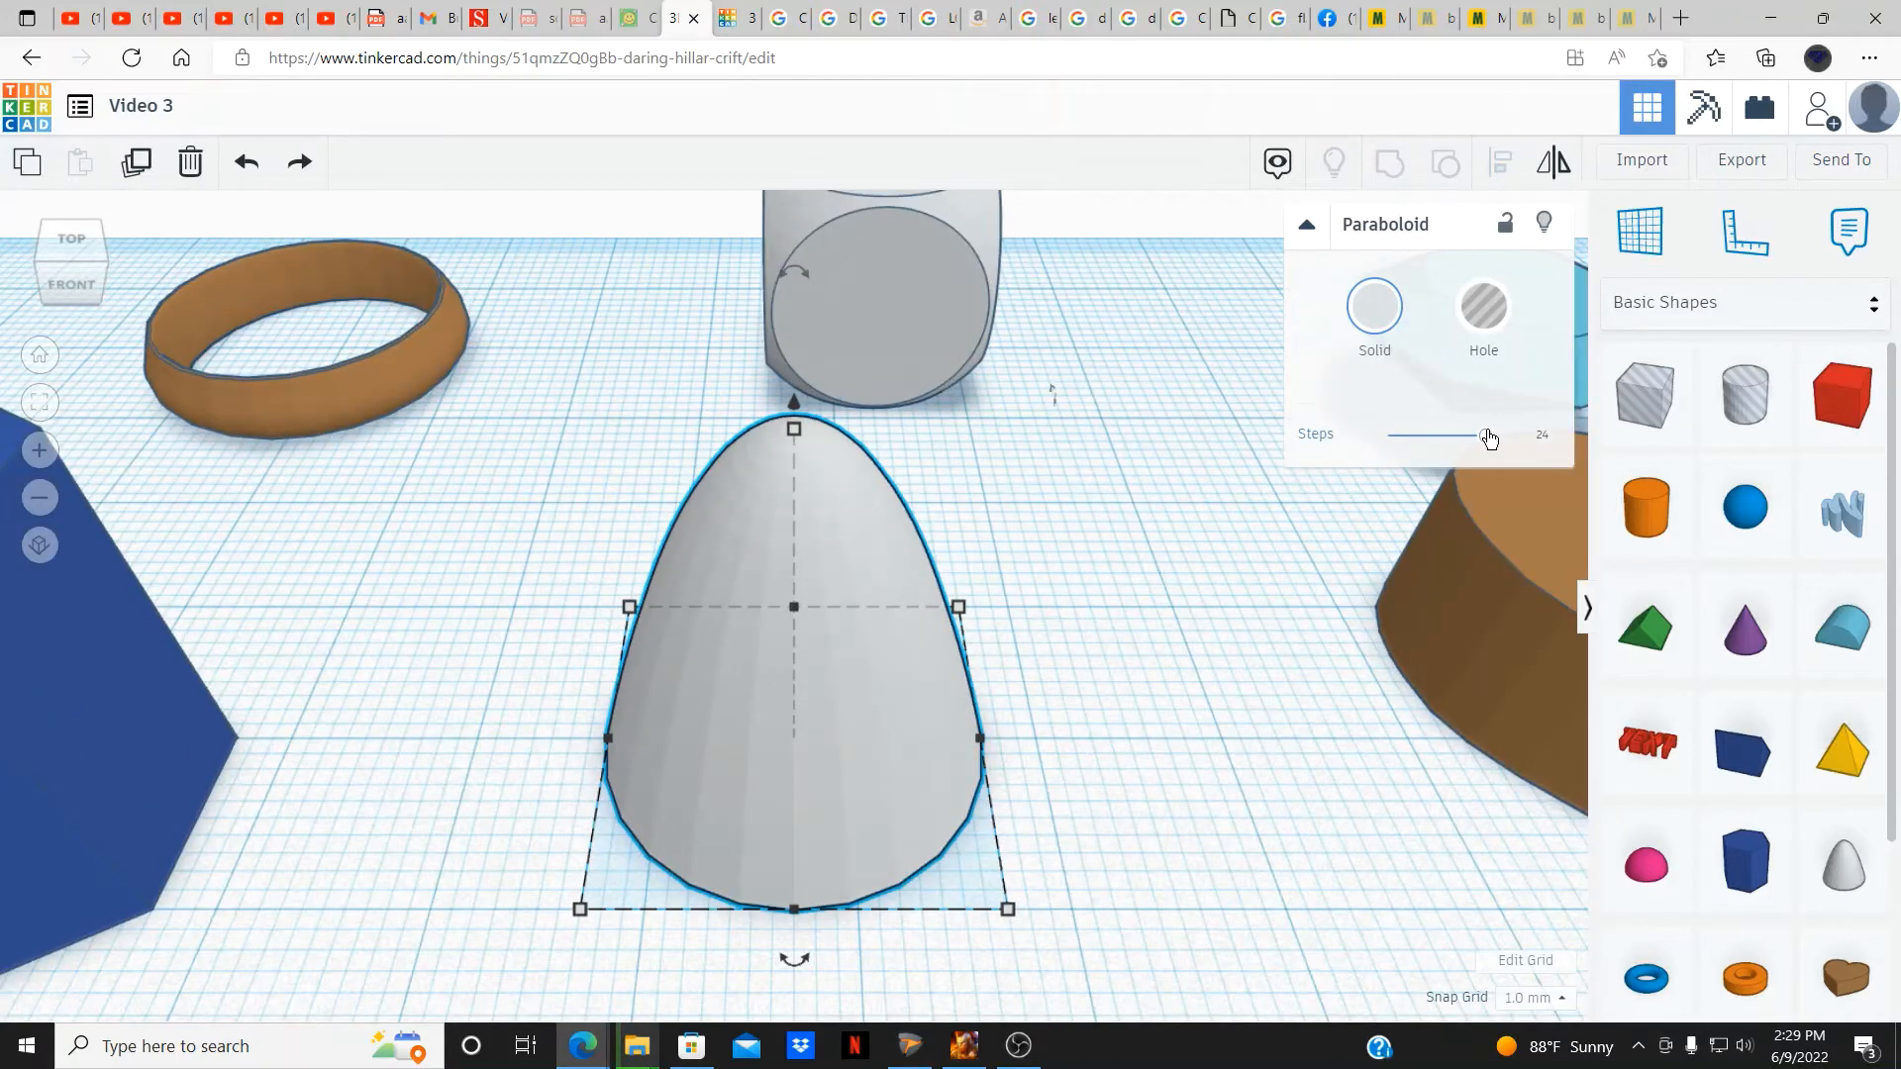
pyautogui.moveTo(1488, 437)
pyautogui.mouseDown()
pyautogui.moveTo(1383, 437)
pyautogui.moveTo(1523, 442)
pyautogui.mouseUp()
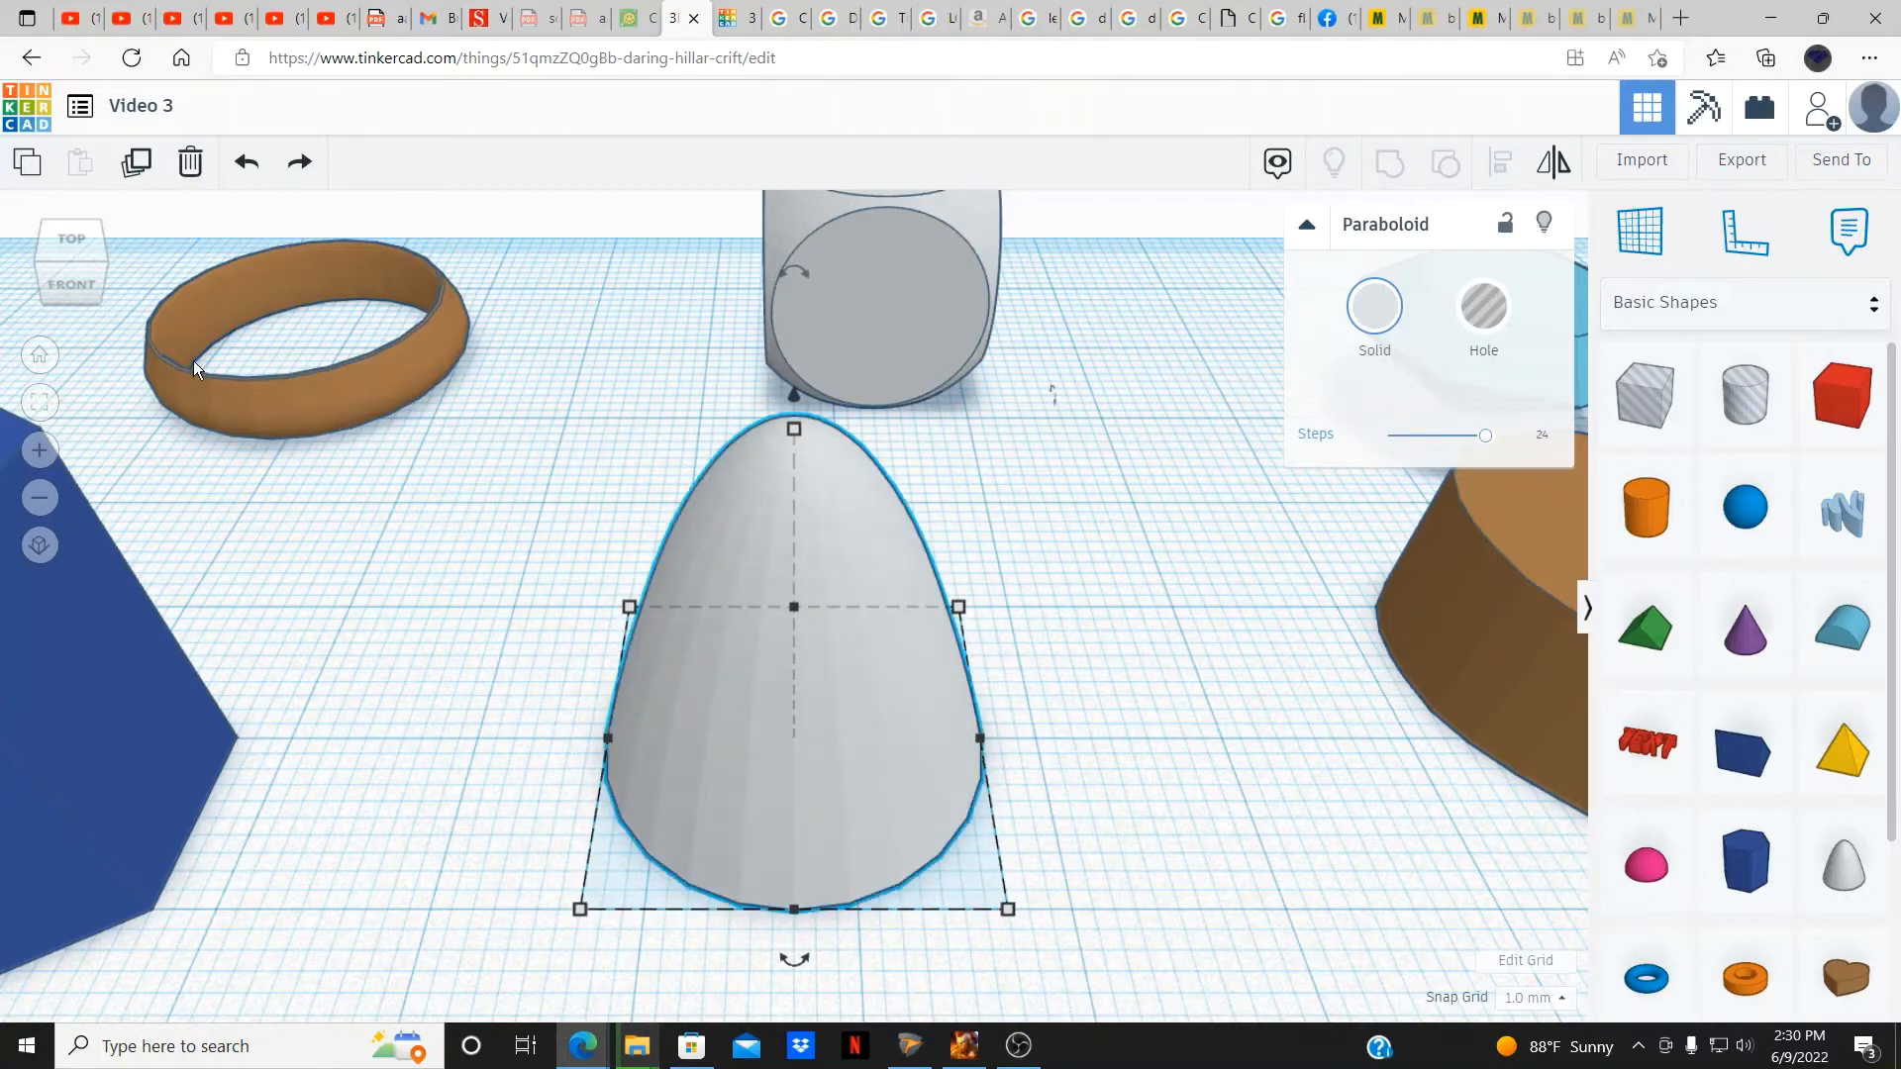
pyautogui.click(45, 358)
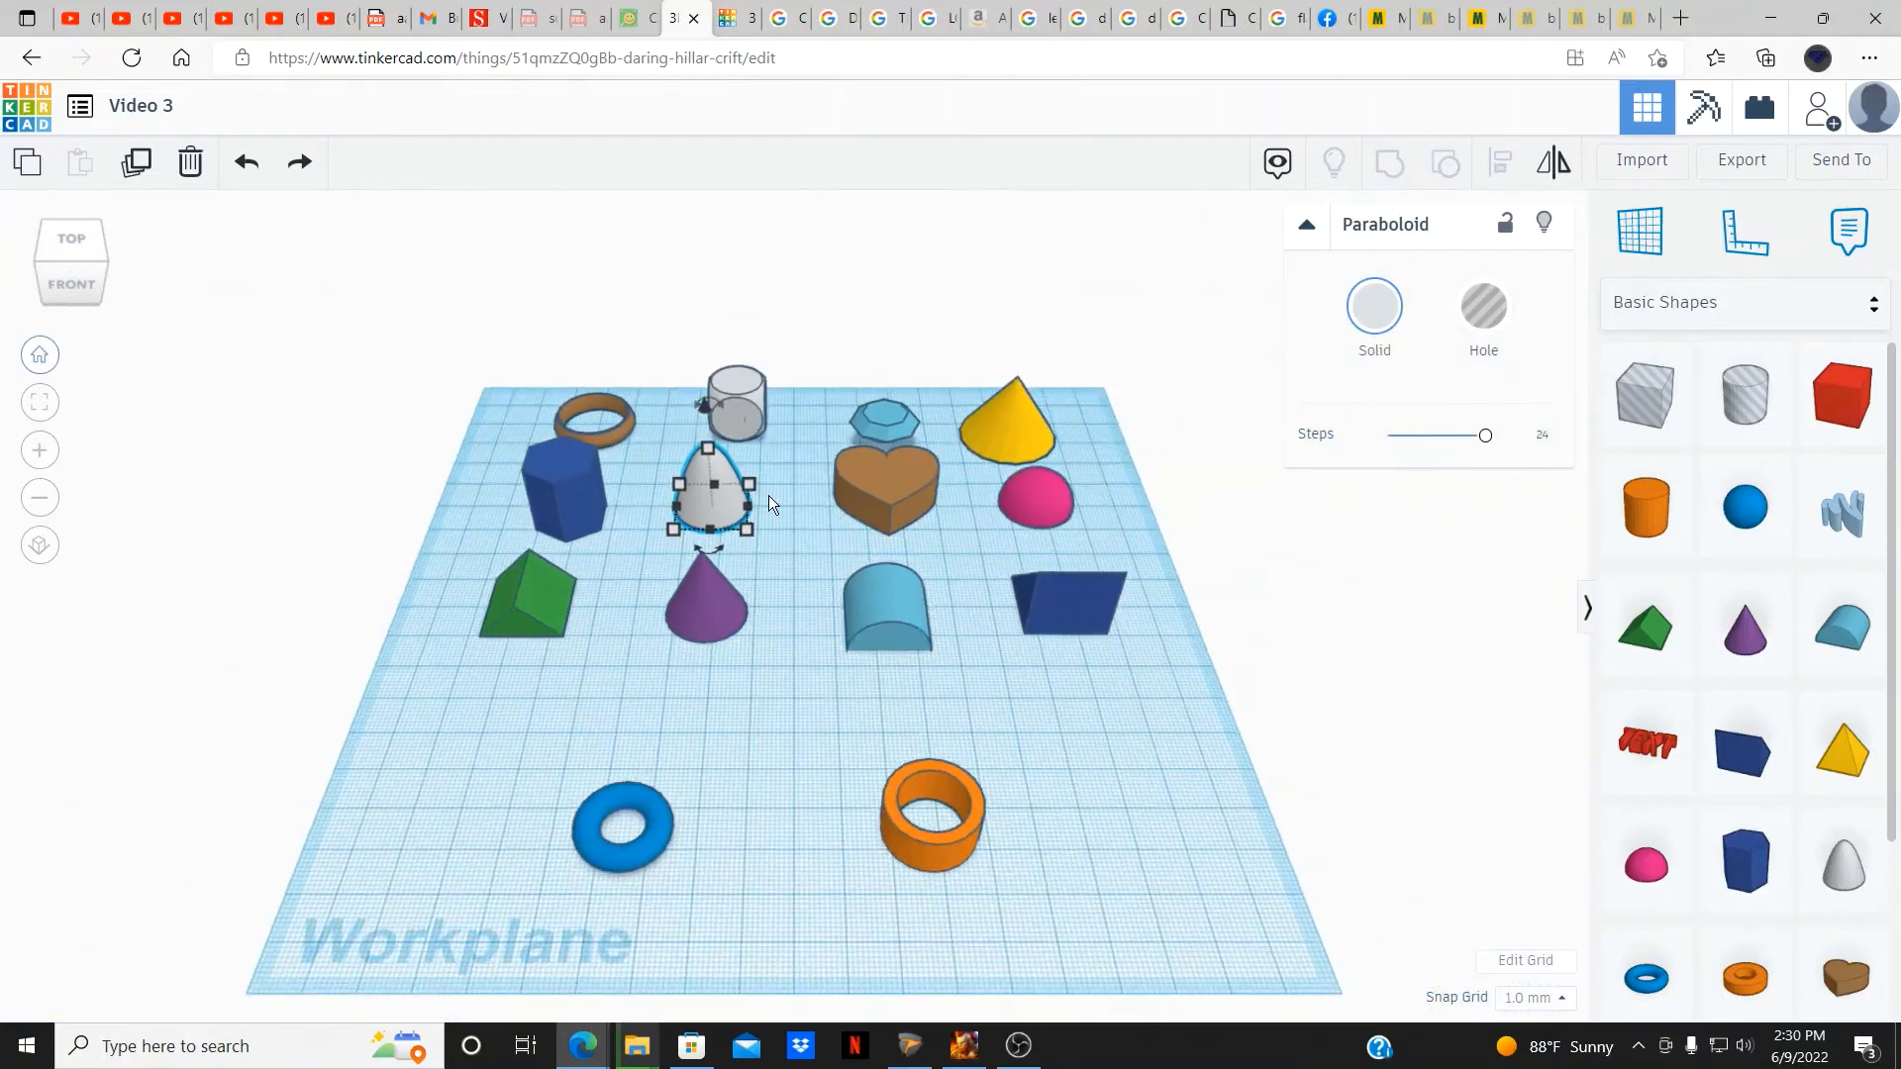
pyautogui.click(893, 485)
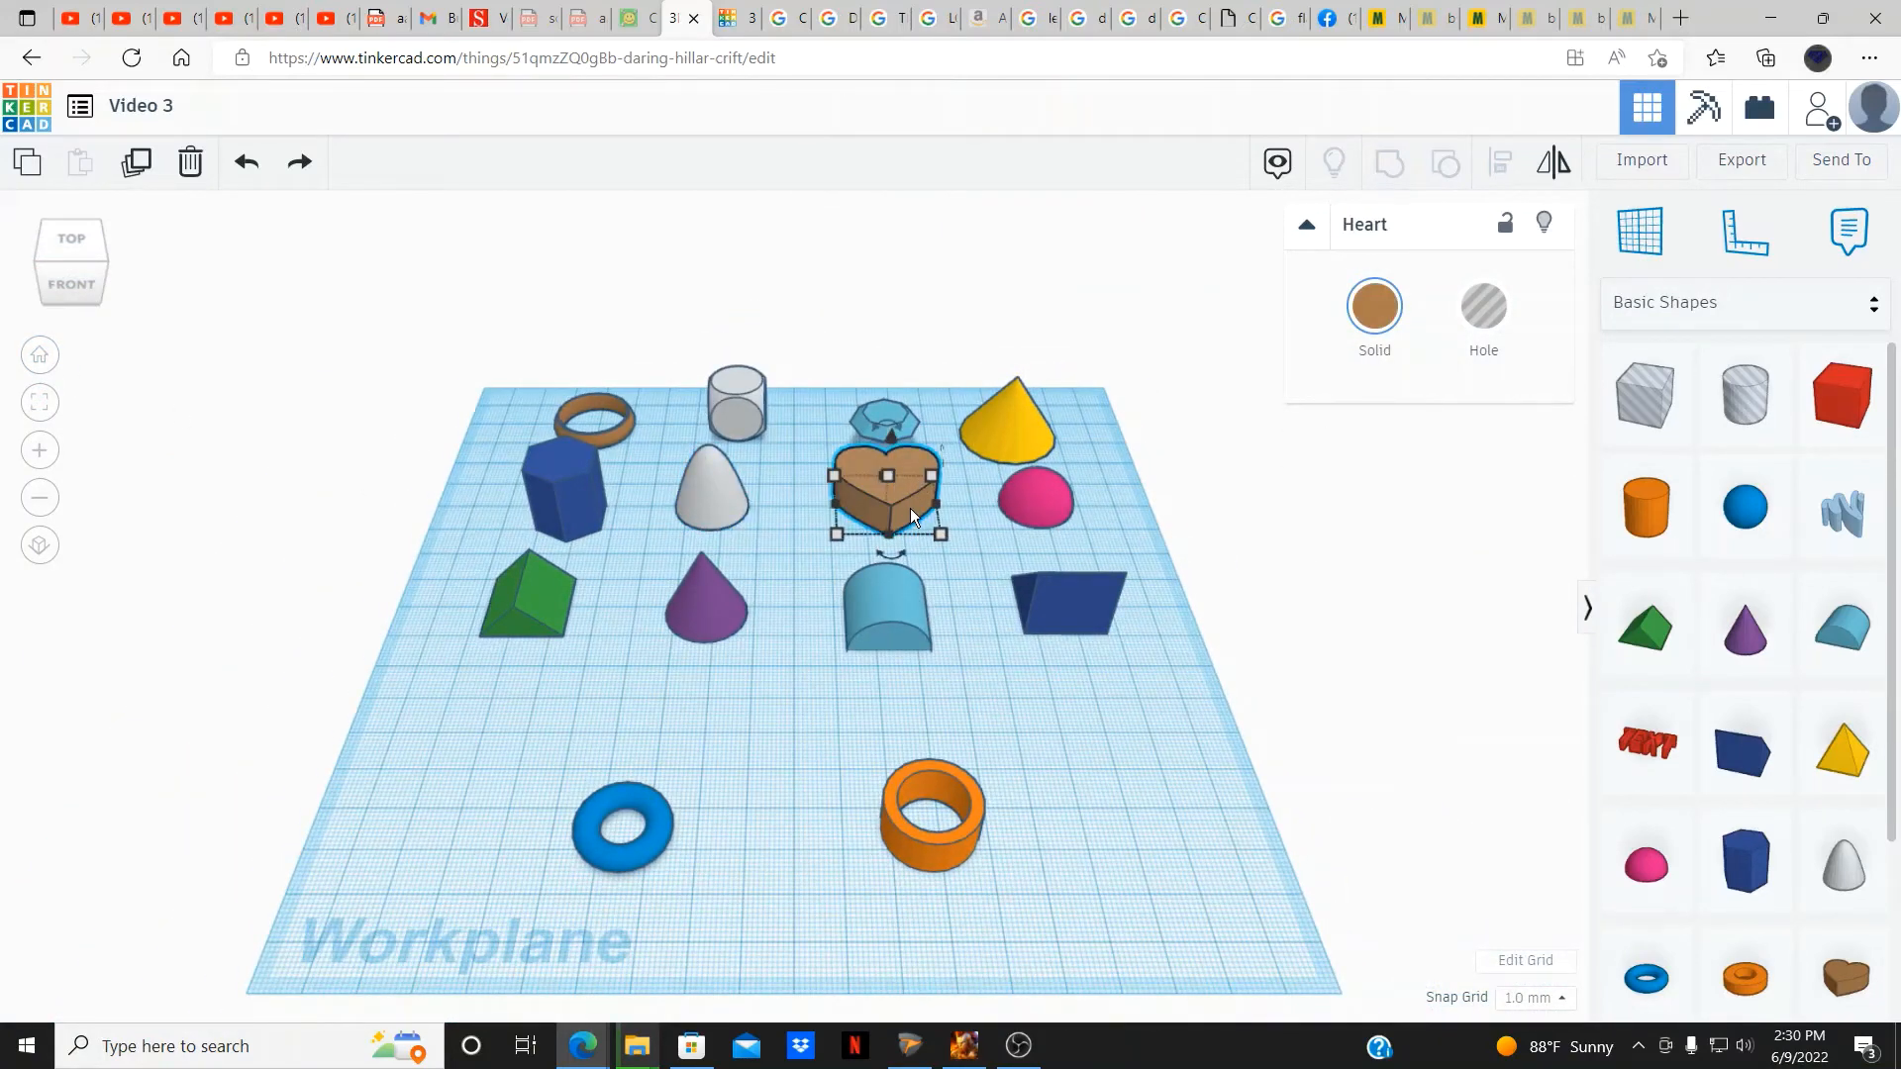
pyautogui.click(1024, 507)
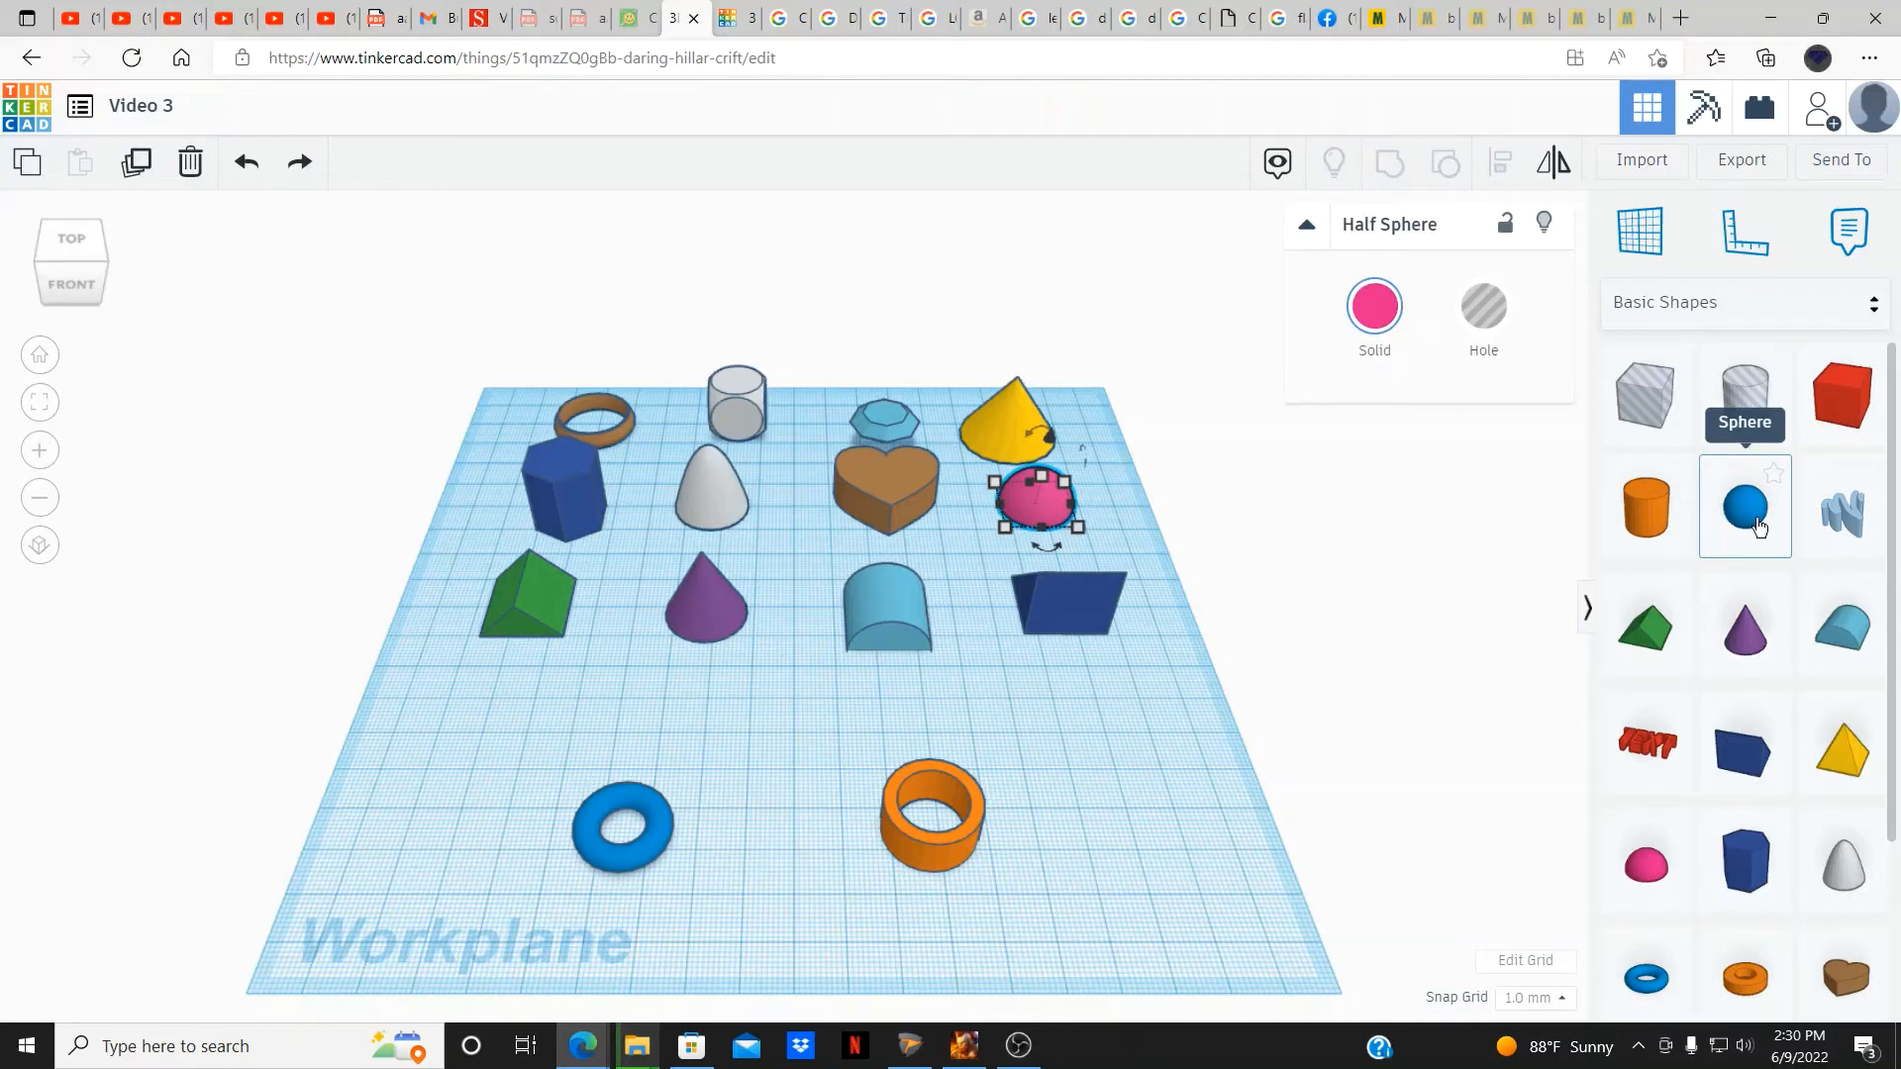
# Add a blue sphere in front of the green roof and an orange cylinder in front of the purple cone.
pyautogui.moveTo(1758, 526); pyautogui.dragTo(491, 732)
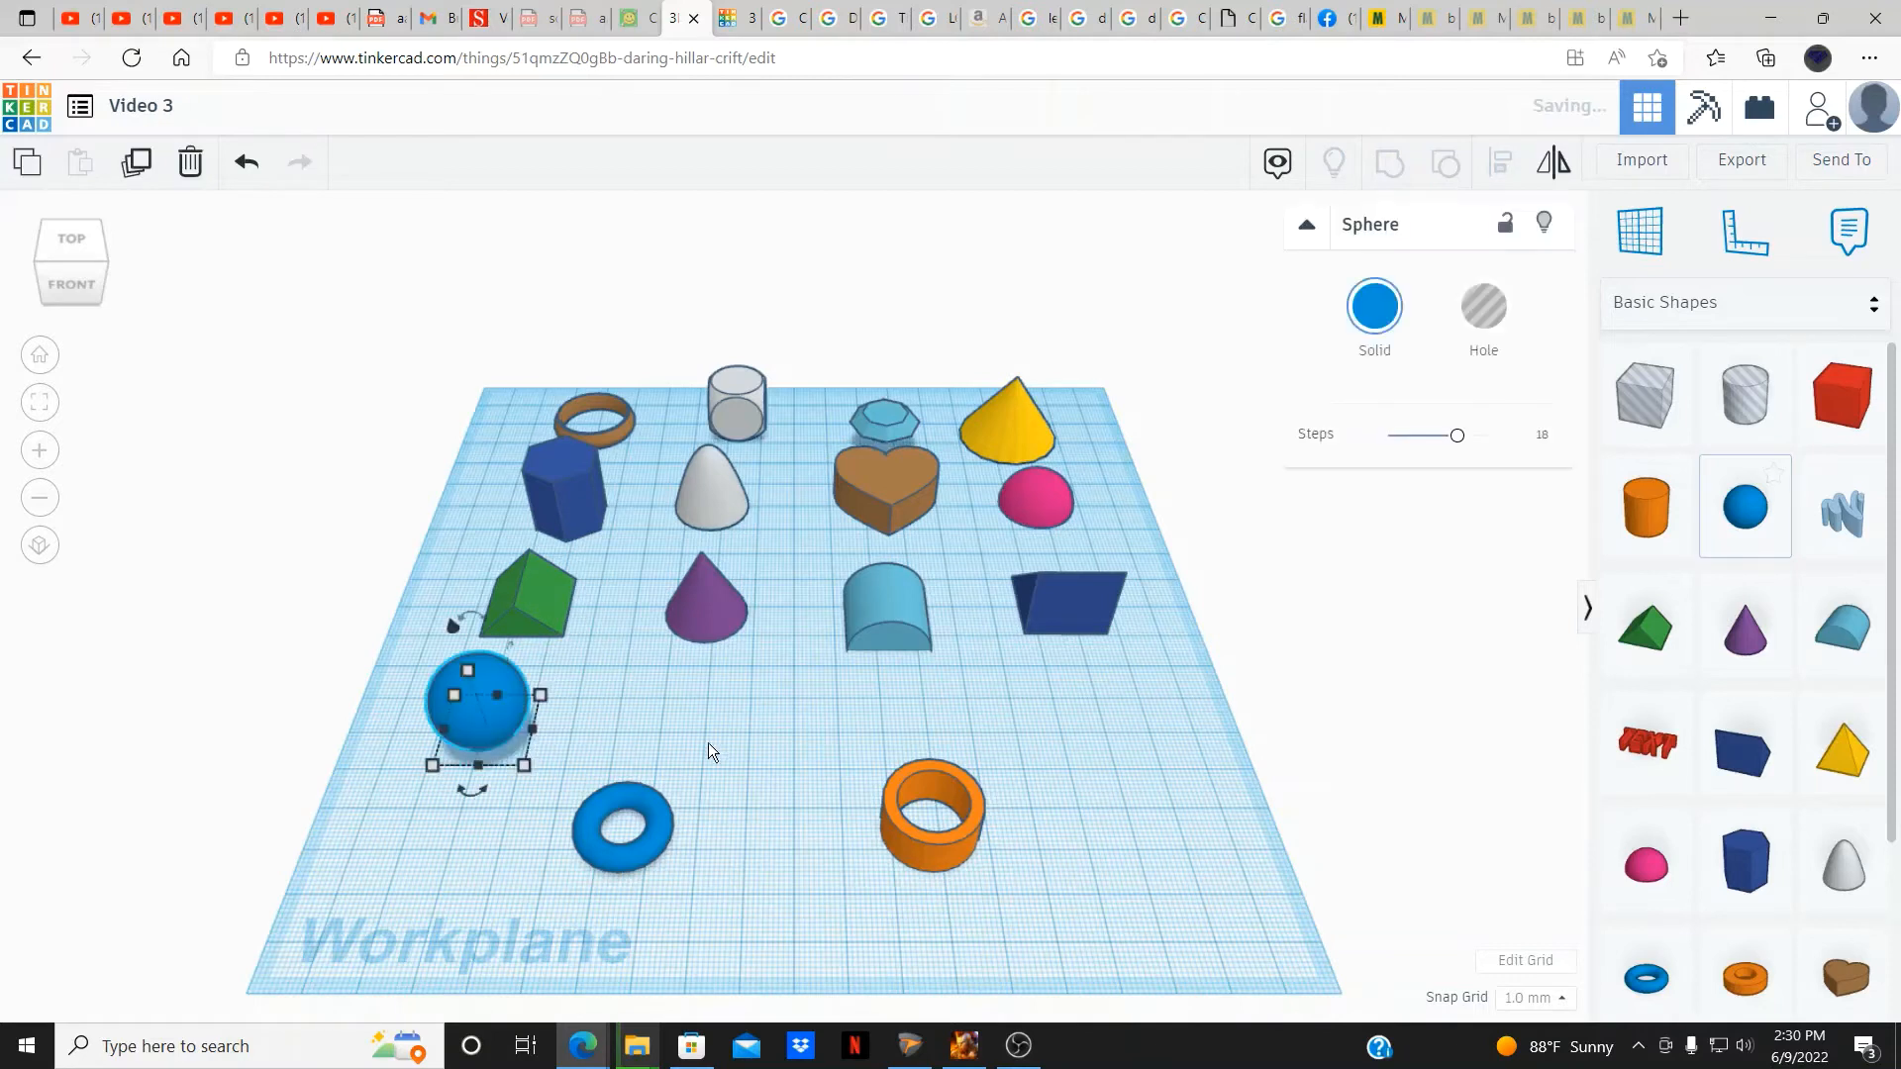
pyautogui.click(682, 774)
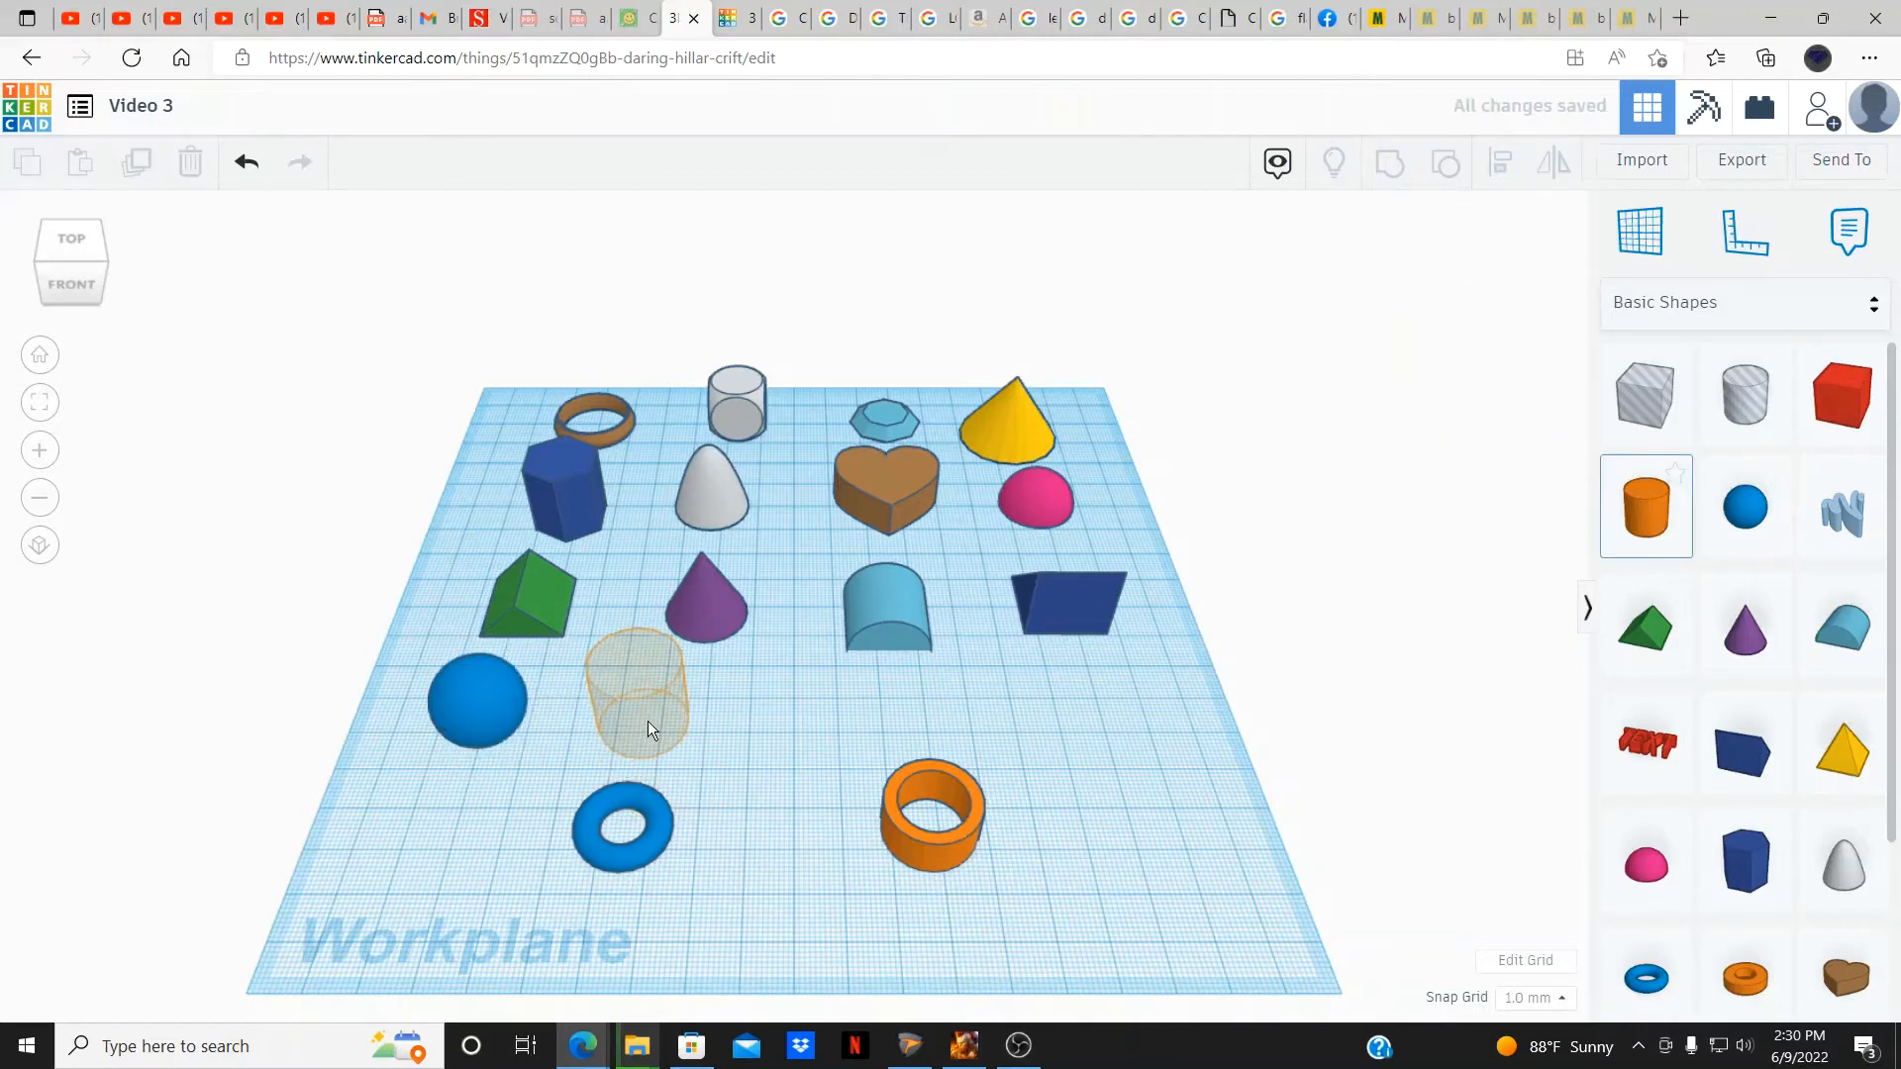
pyautogui.click(648, 720)
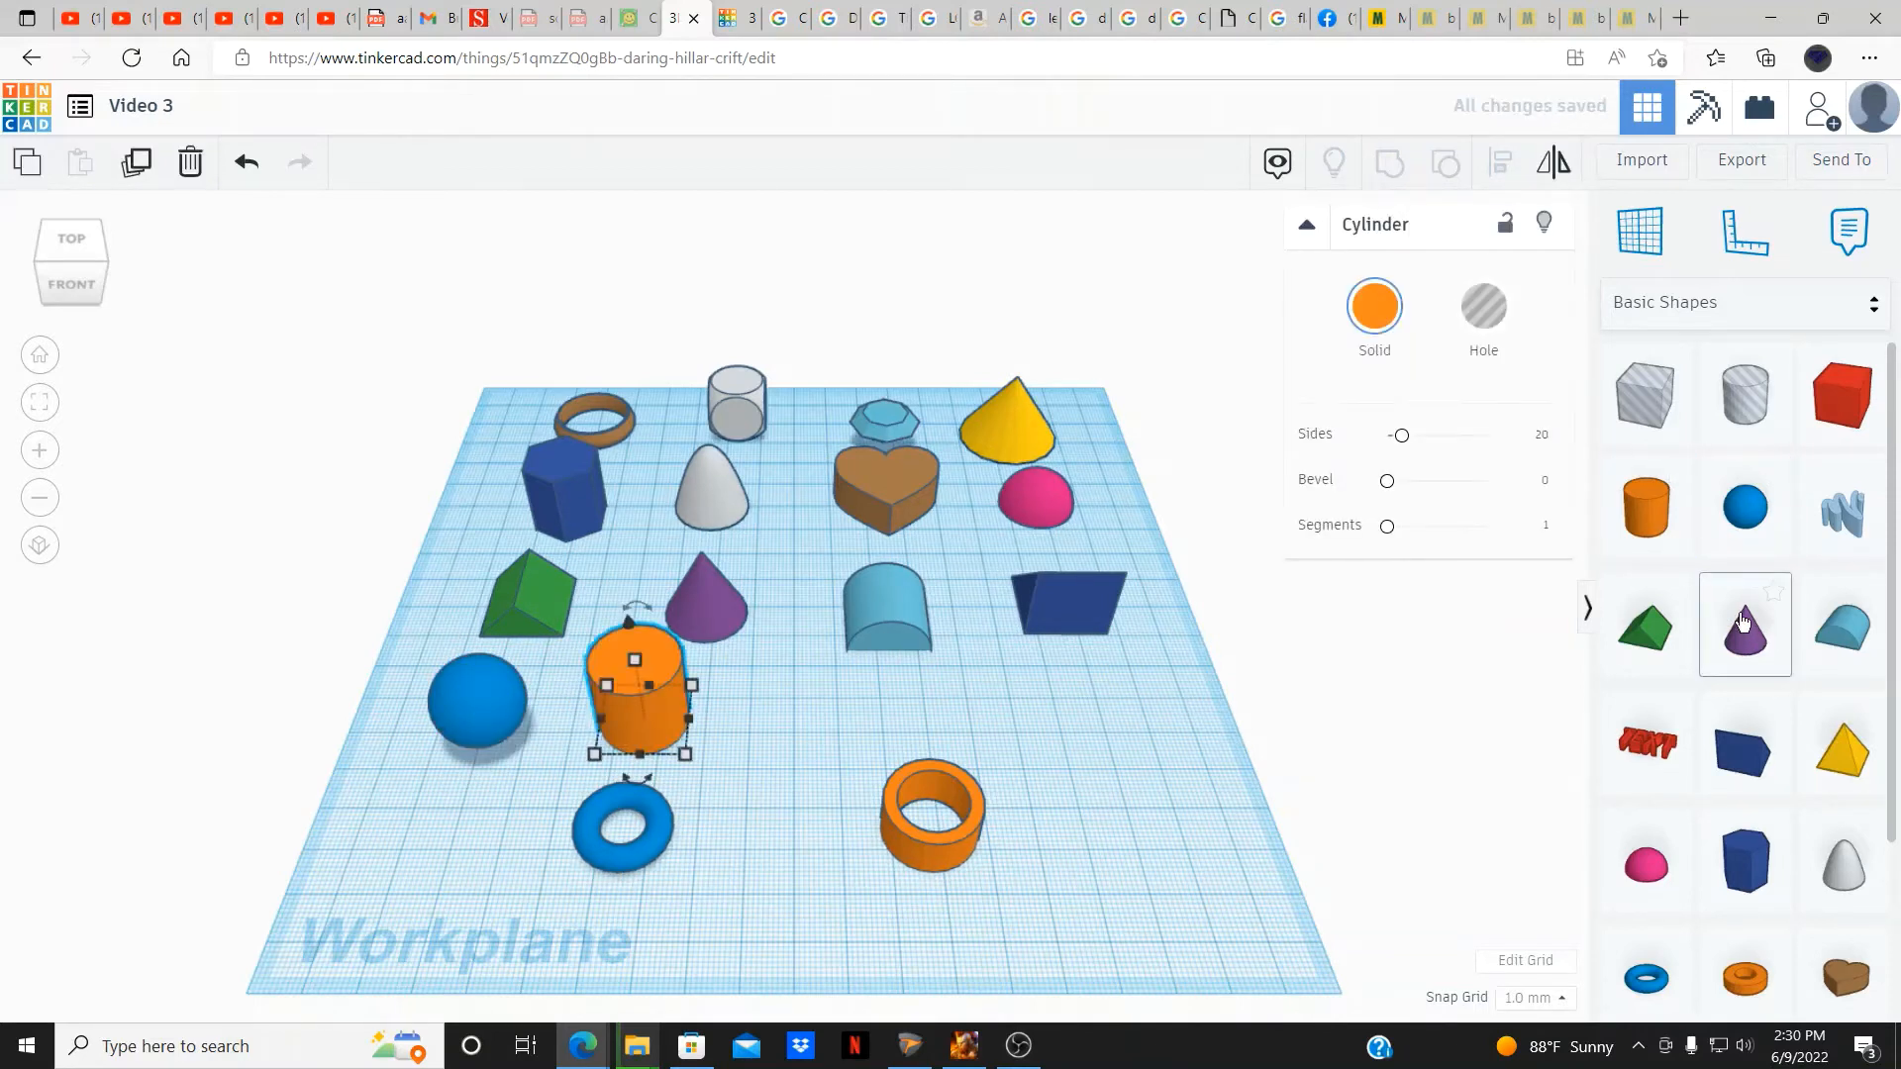
pyautogui.click(1123, 703)
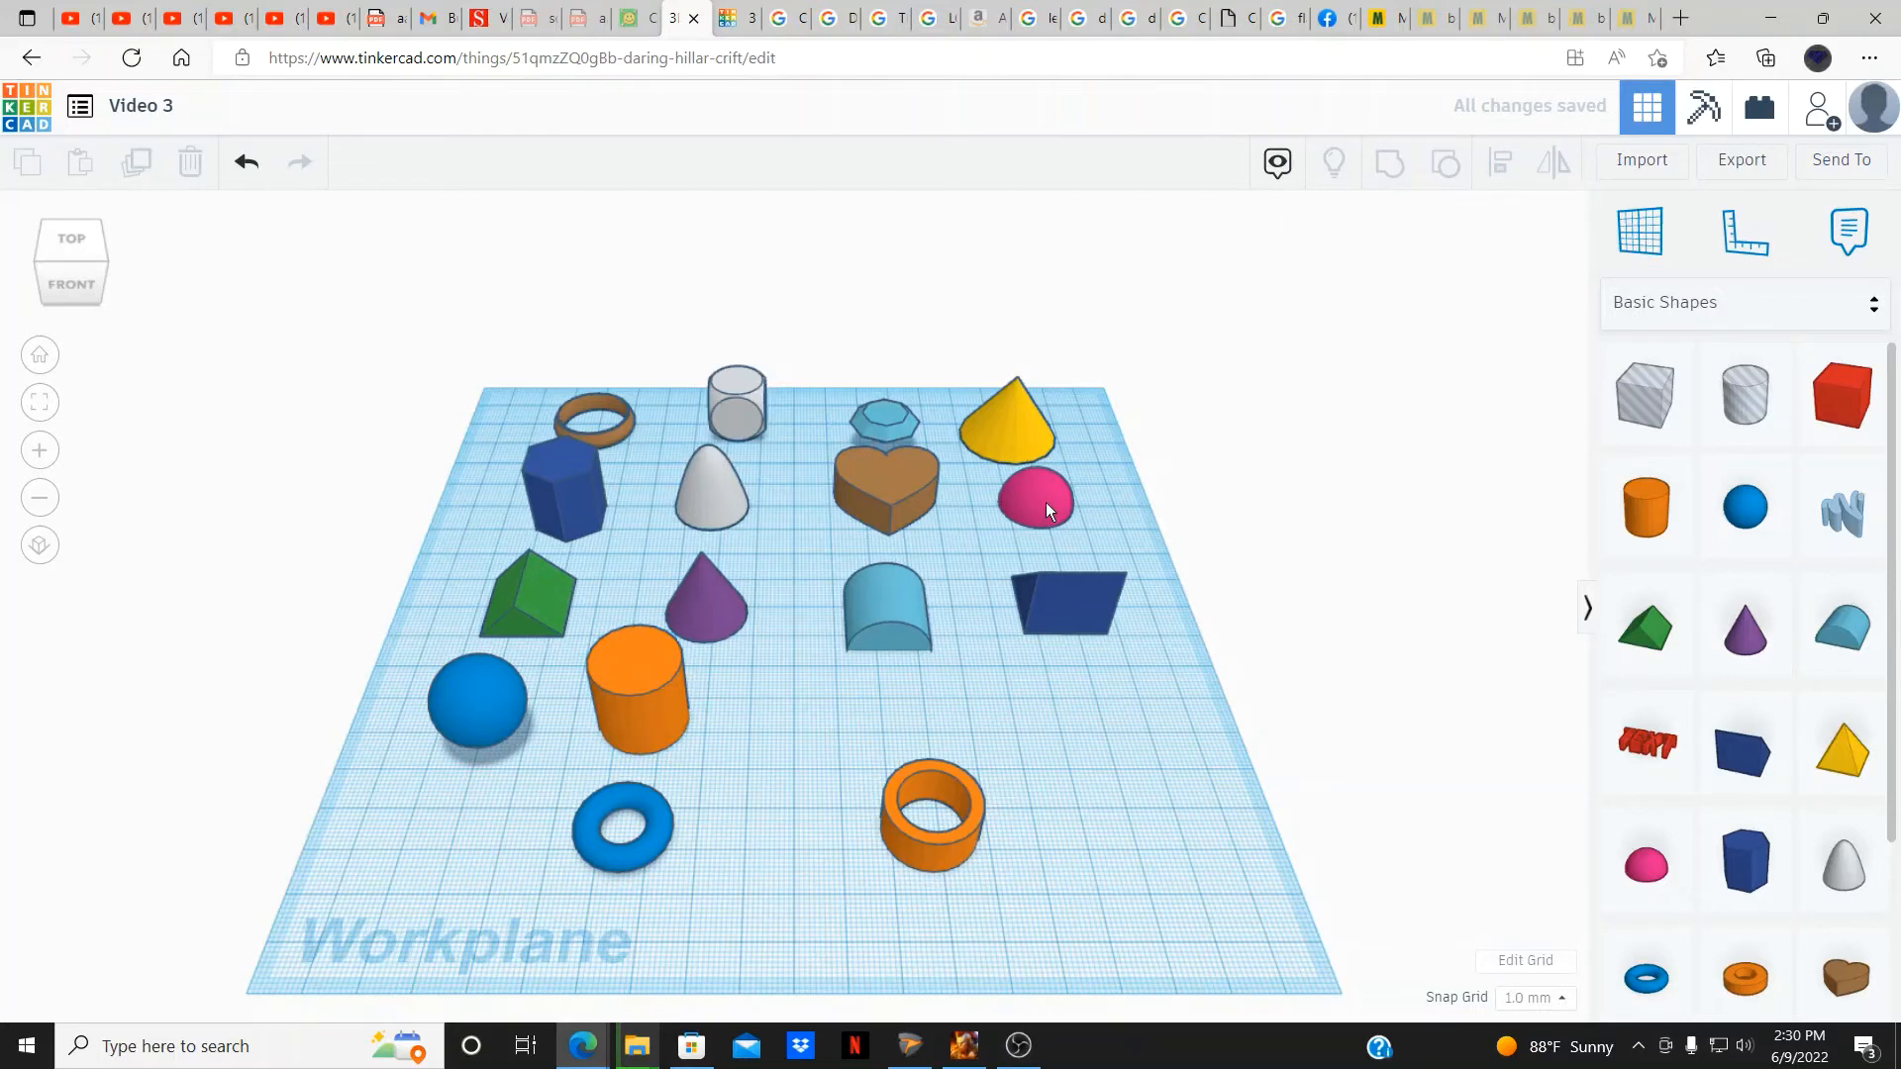
# Check the half sphere's and roof's properties, and set the yellow pyramid's sides to 4.
pyautogui.click(1031, 503)
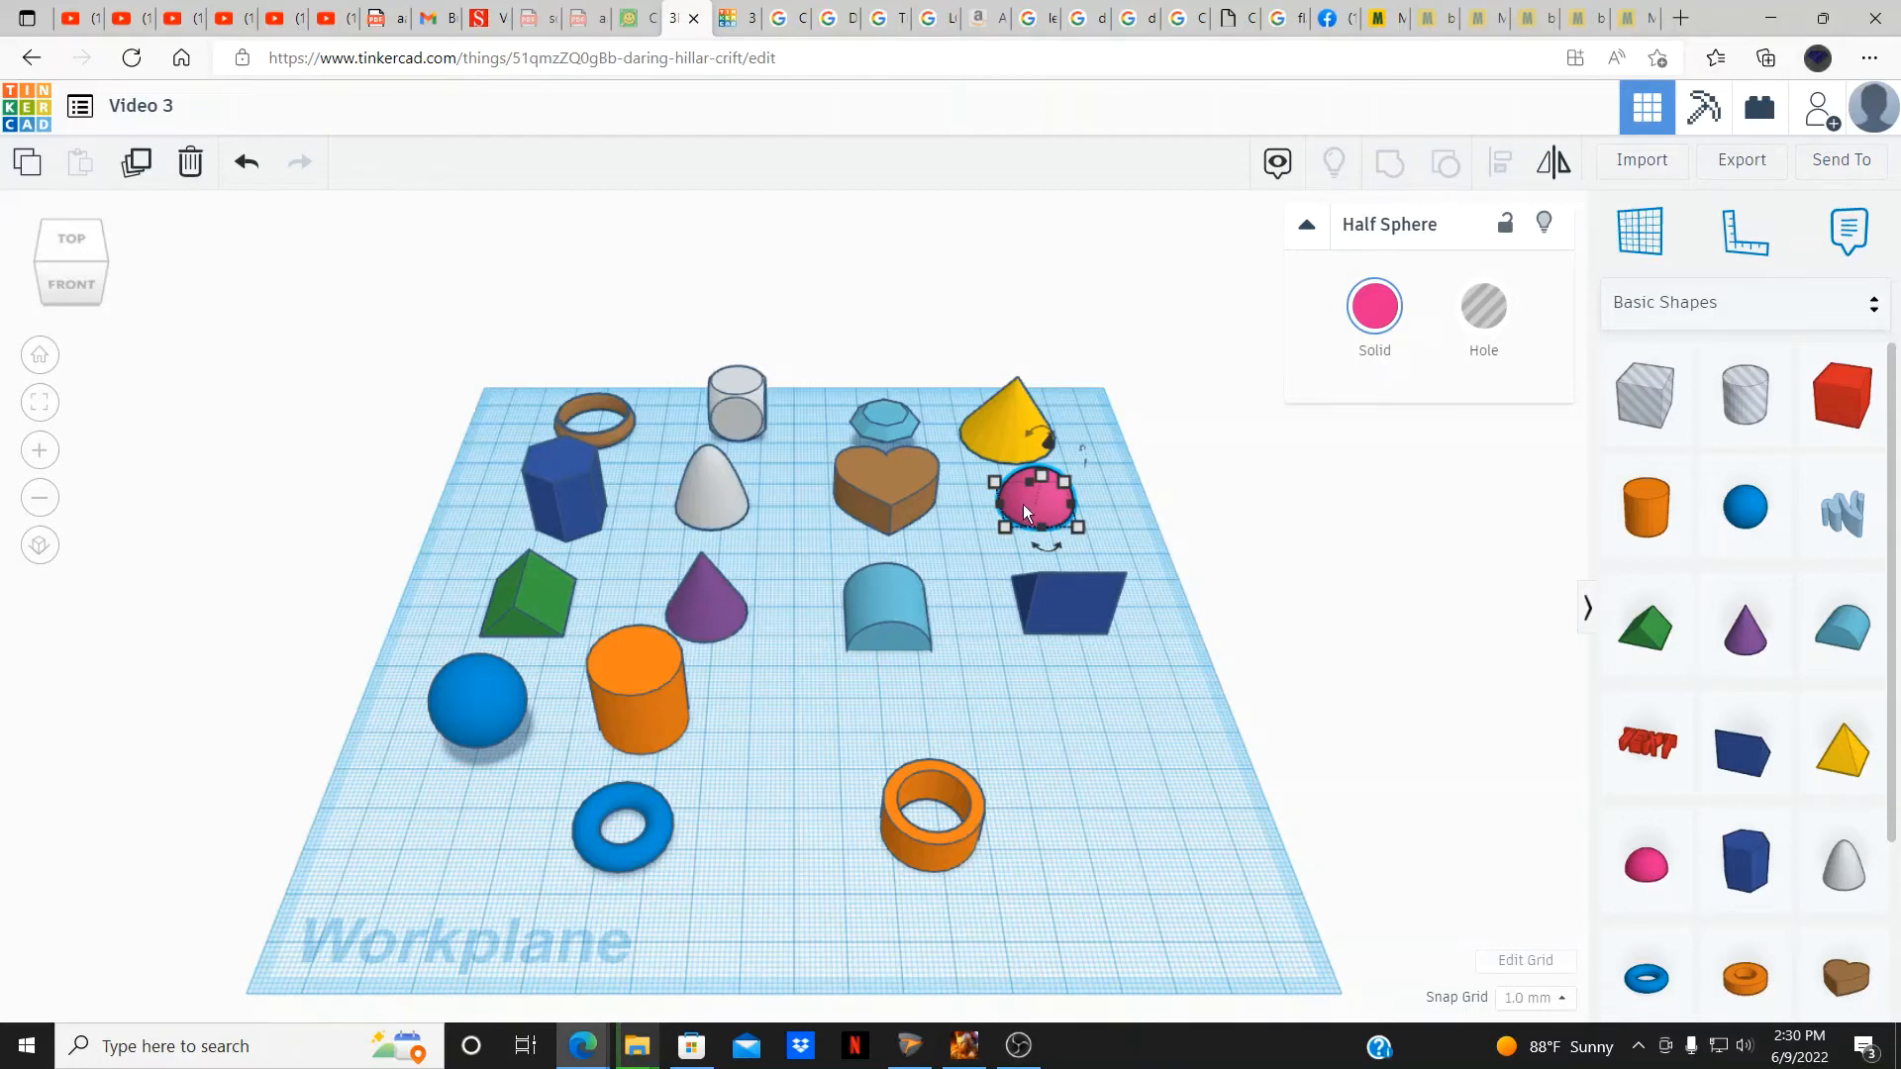
pyautogui.click(513, 602)
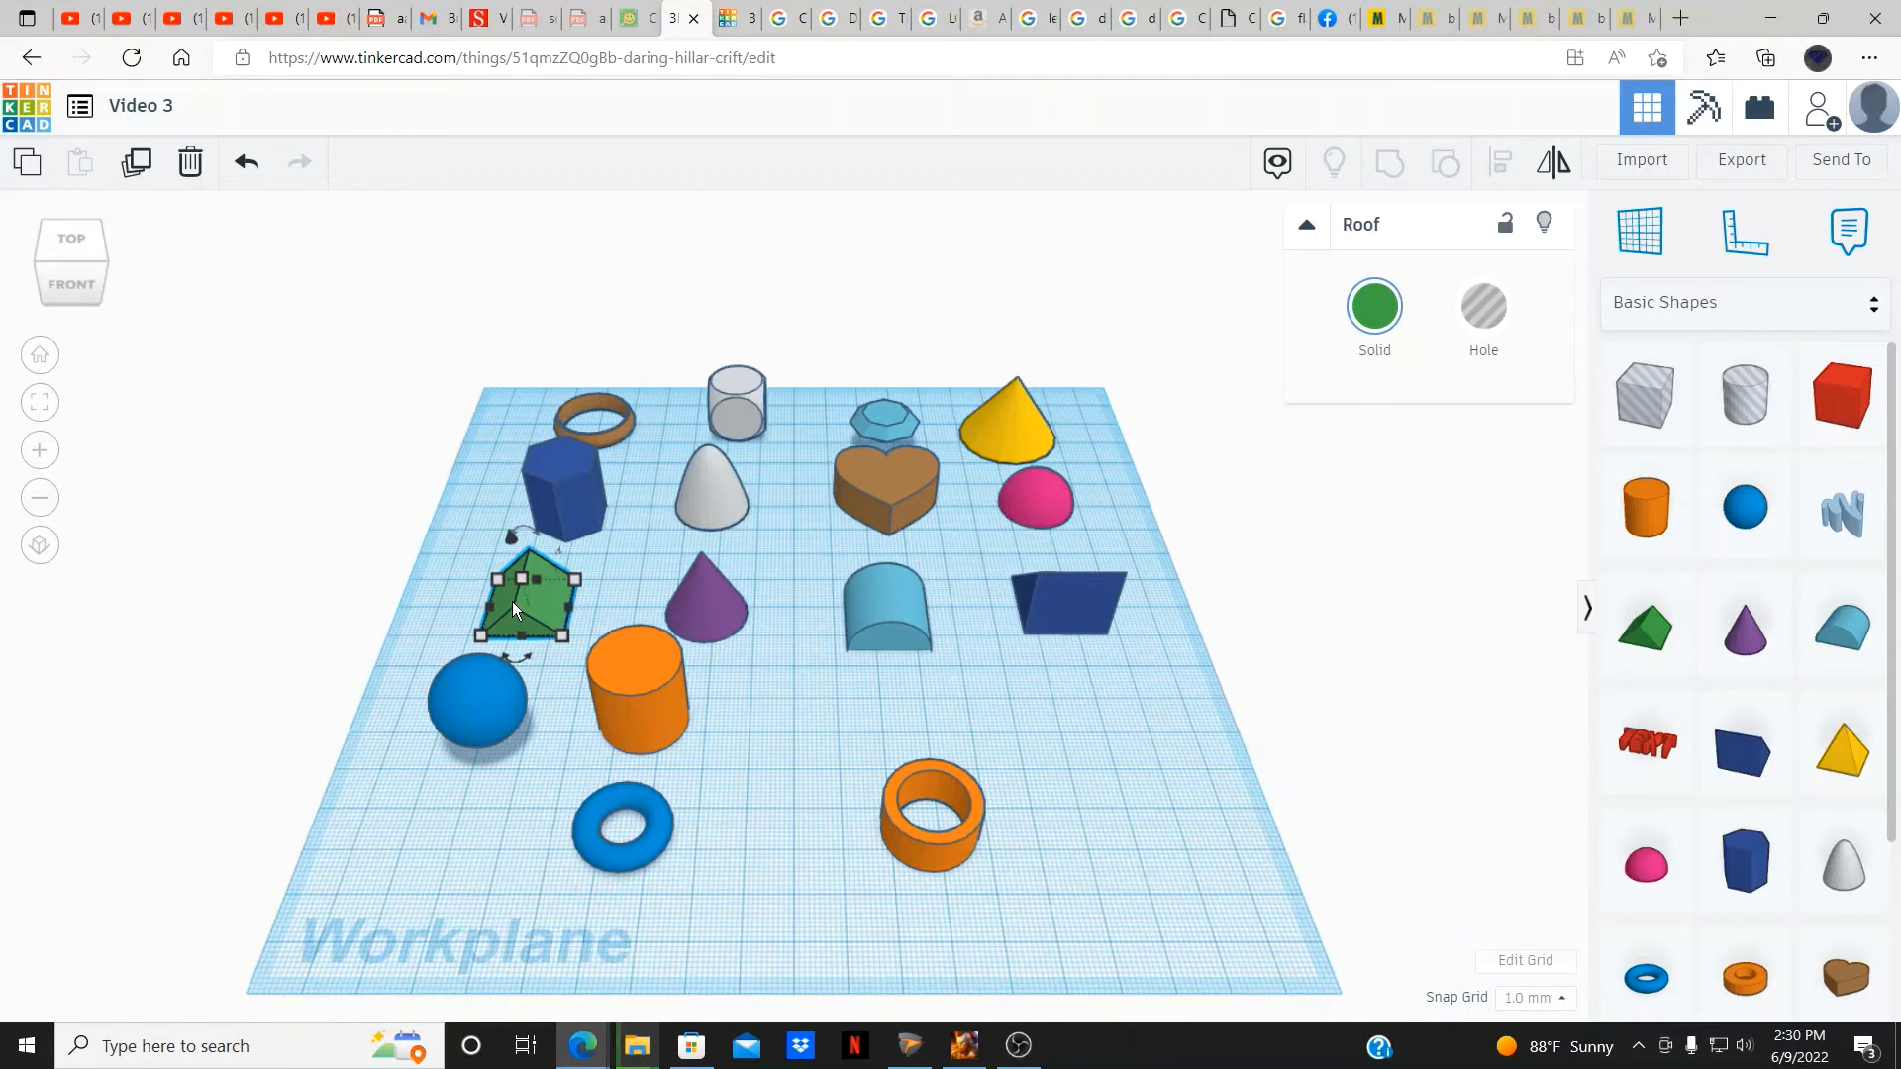
pyautogui.click(1000, 433)
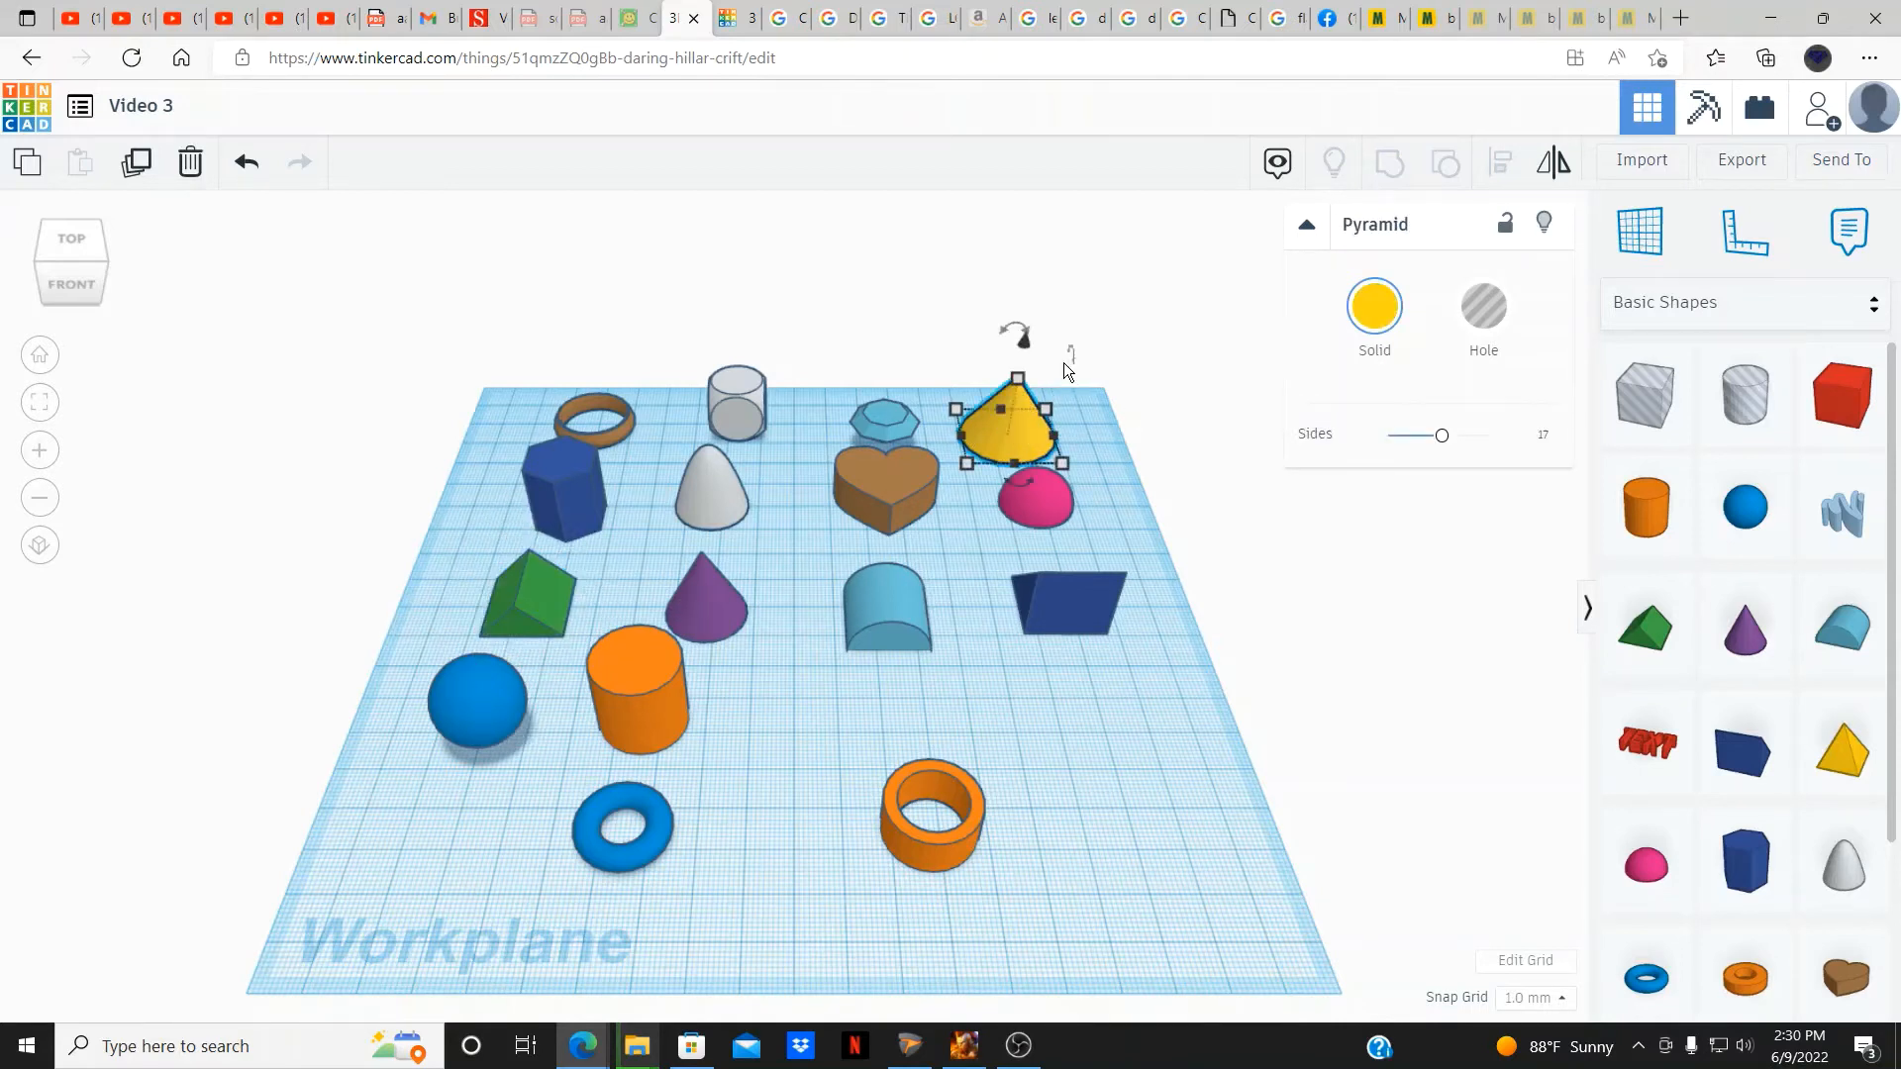
pyautogui.moveTo(1441, 436); pyautogui.dragTo(1432, 437)
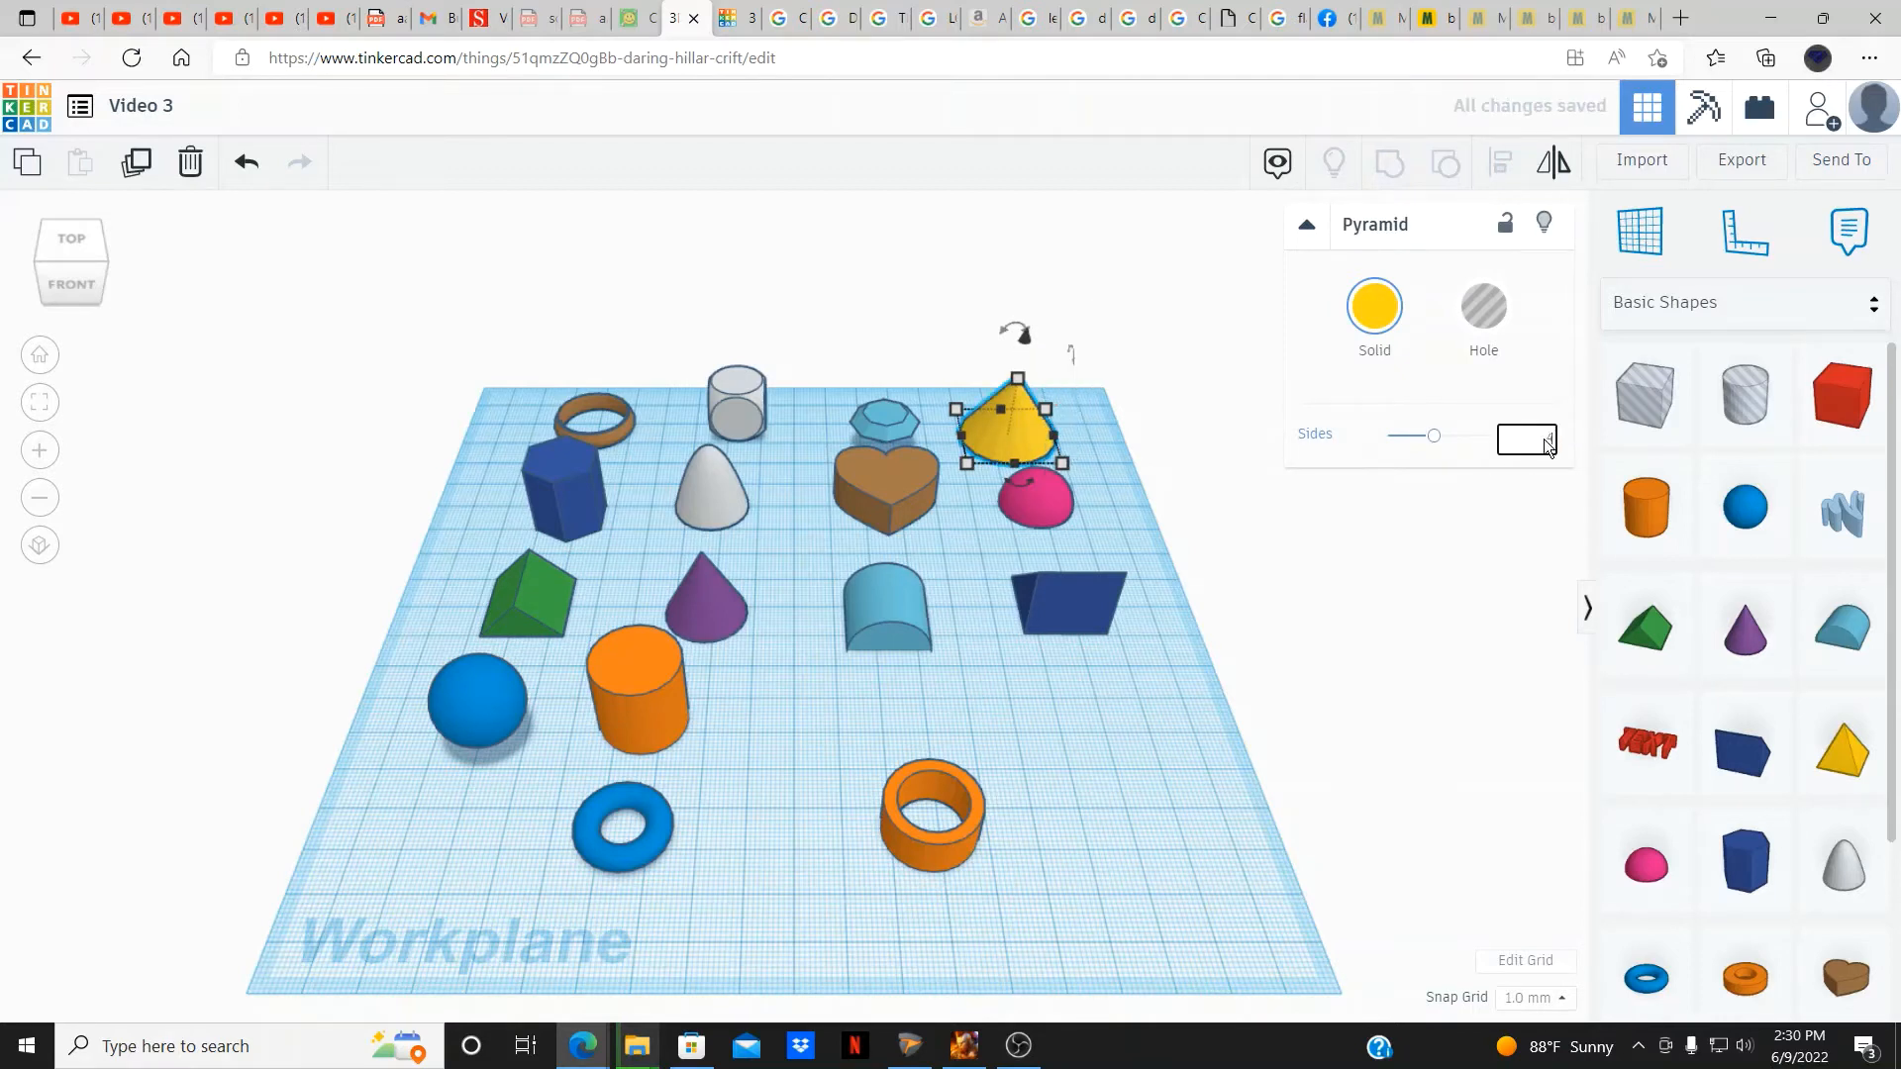
pyautogui.write('4')
pyautogui.press('Return')
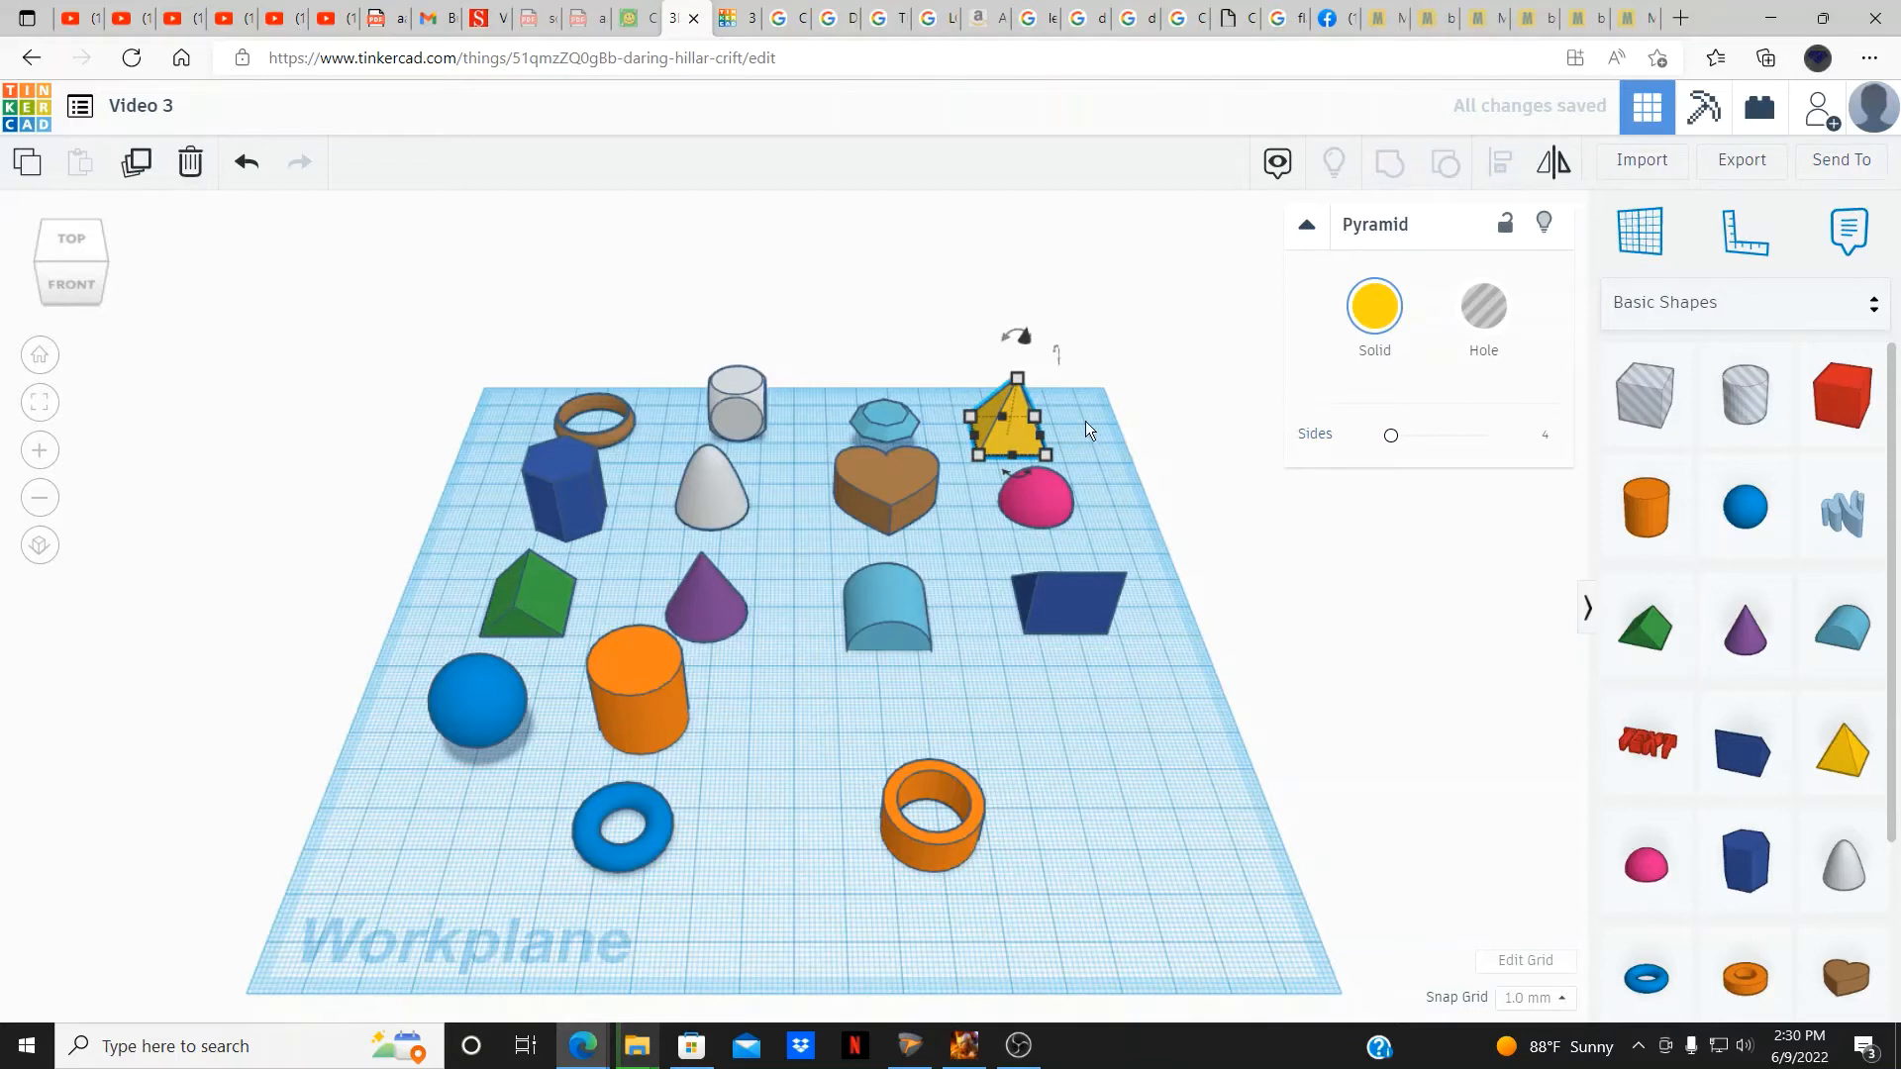
pyautogui.click(598, 585)
# Check the roof's properties, and try the purple cone's top radius setting up close.
pyautogui.click(517, 592)
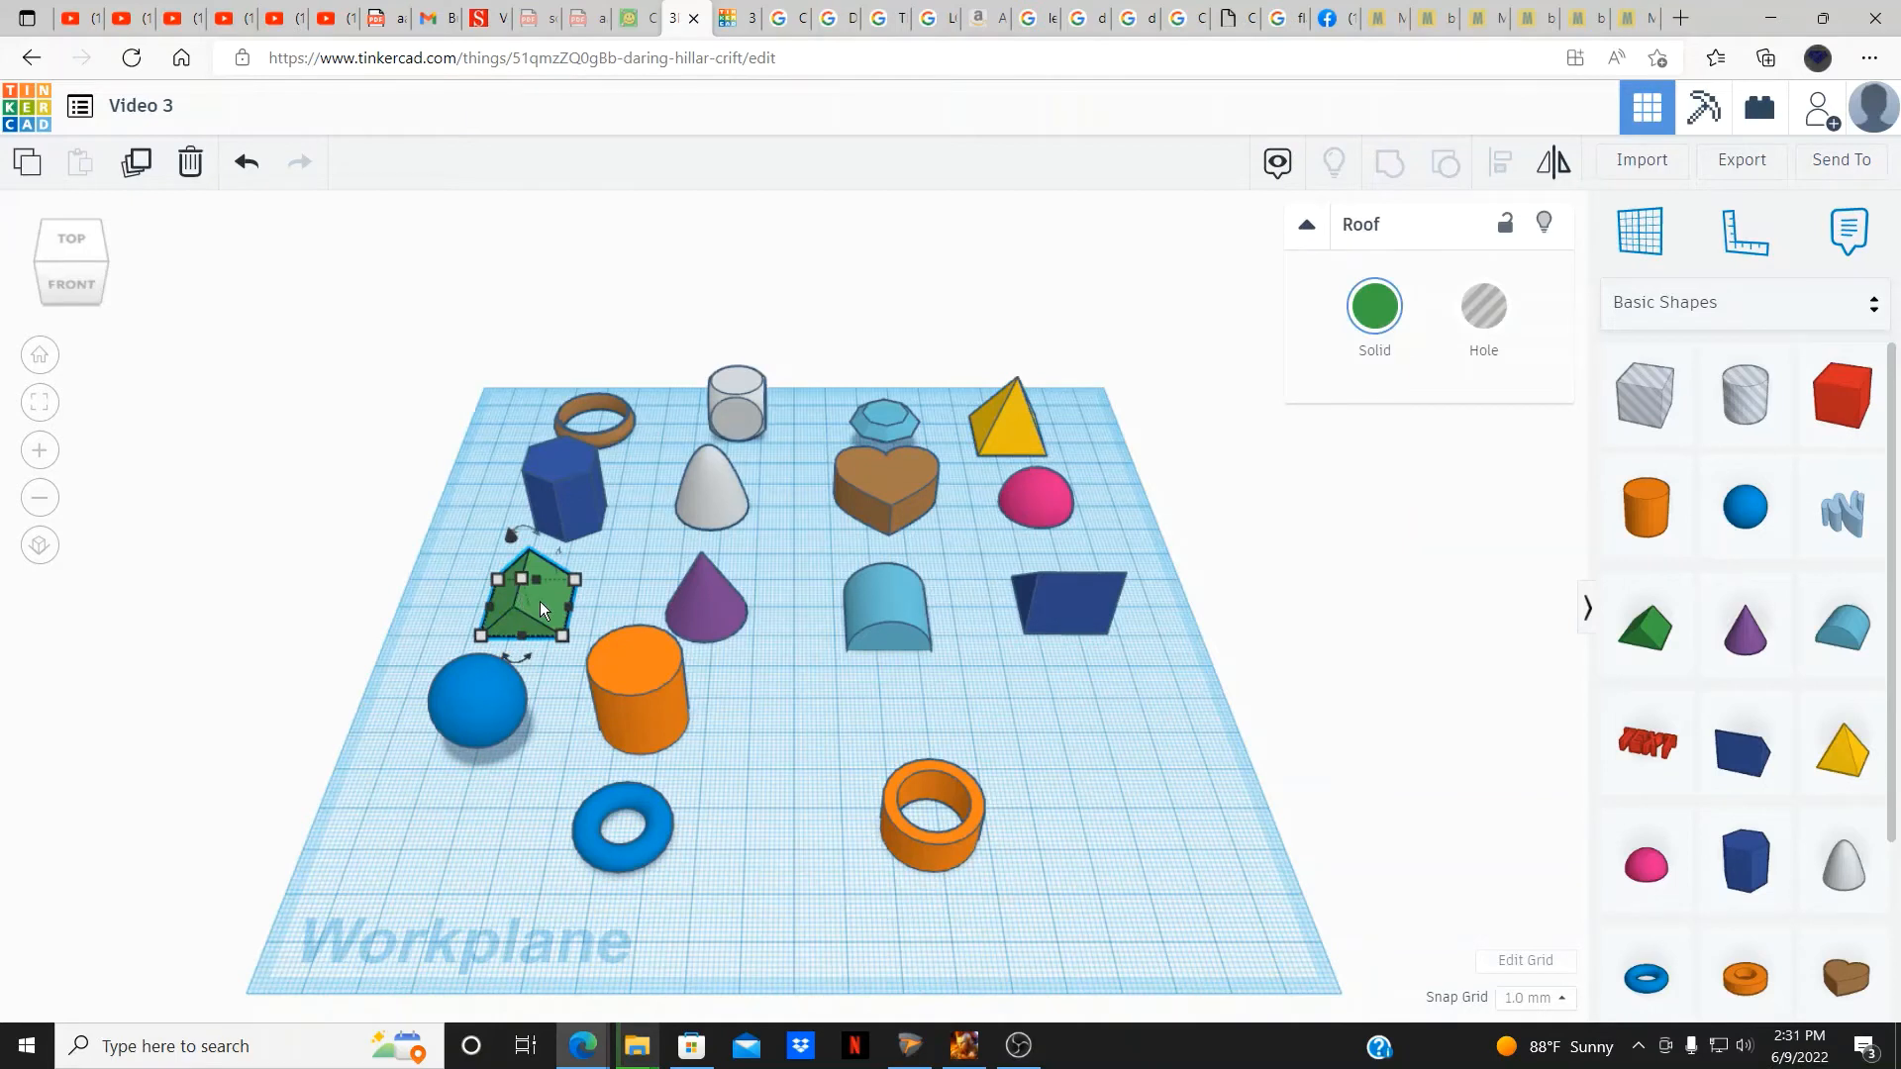
pyautogui.click(701, 623)
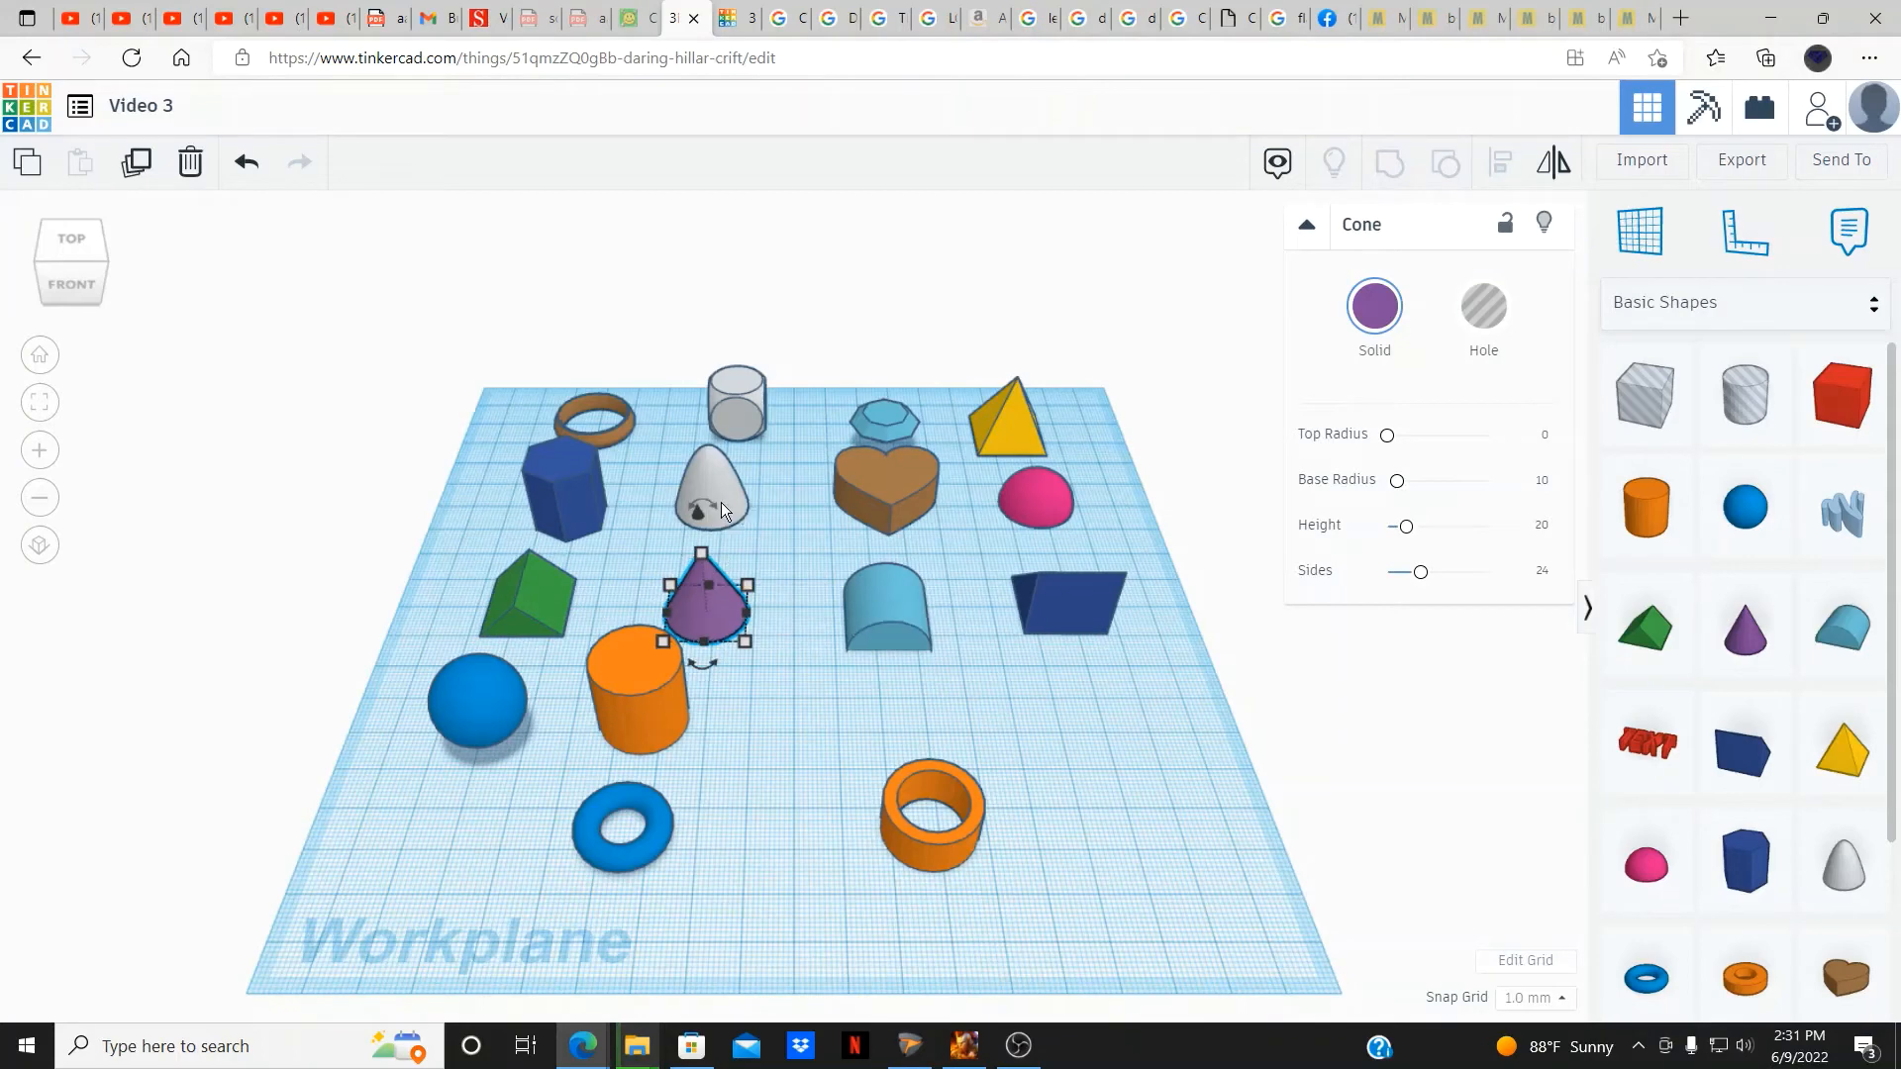
pyautogui.moveTo(724, 515)
pyautogui.click(38, 420)
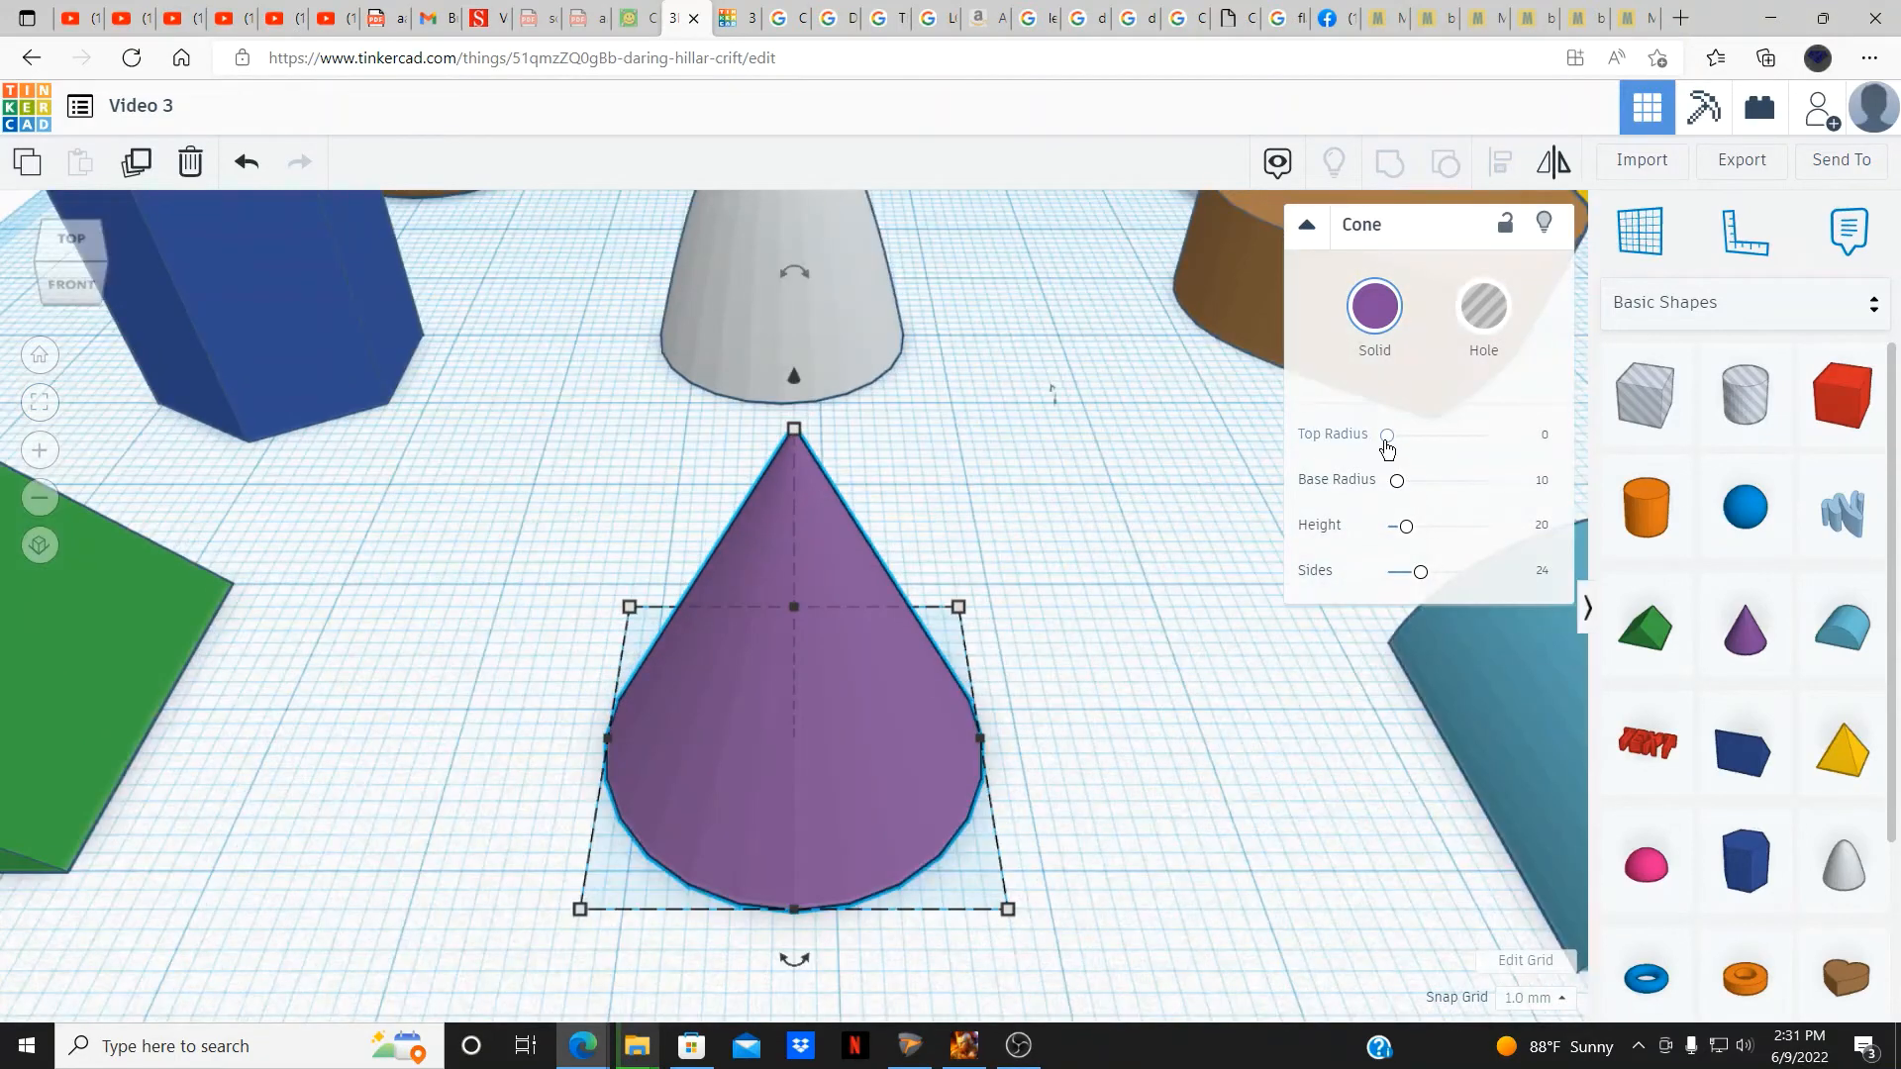
pyautogui.moveTo(1387, 448)
pyautogui.mouseDown()
pyautogui.moveTo(1414, 442)
pyautogui.moveTo(1362, 447)
pyautogui.mouseUp()
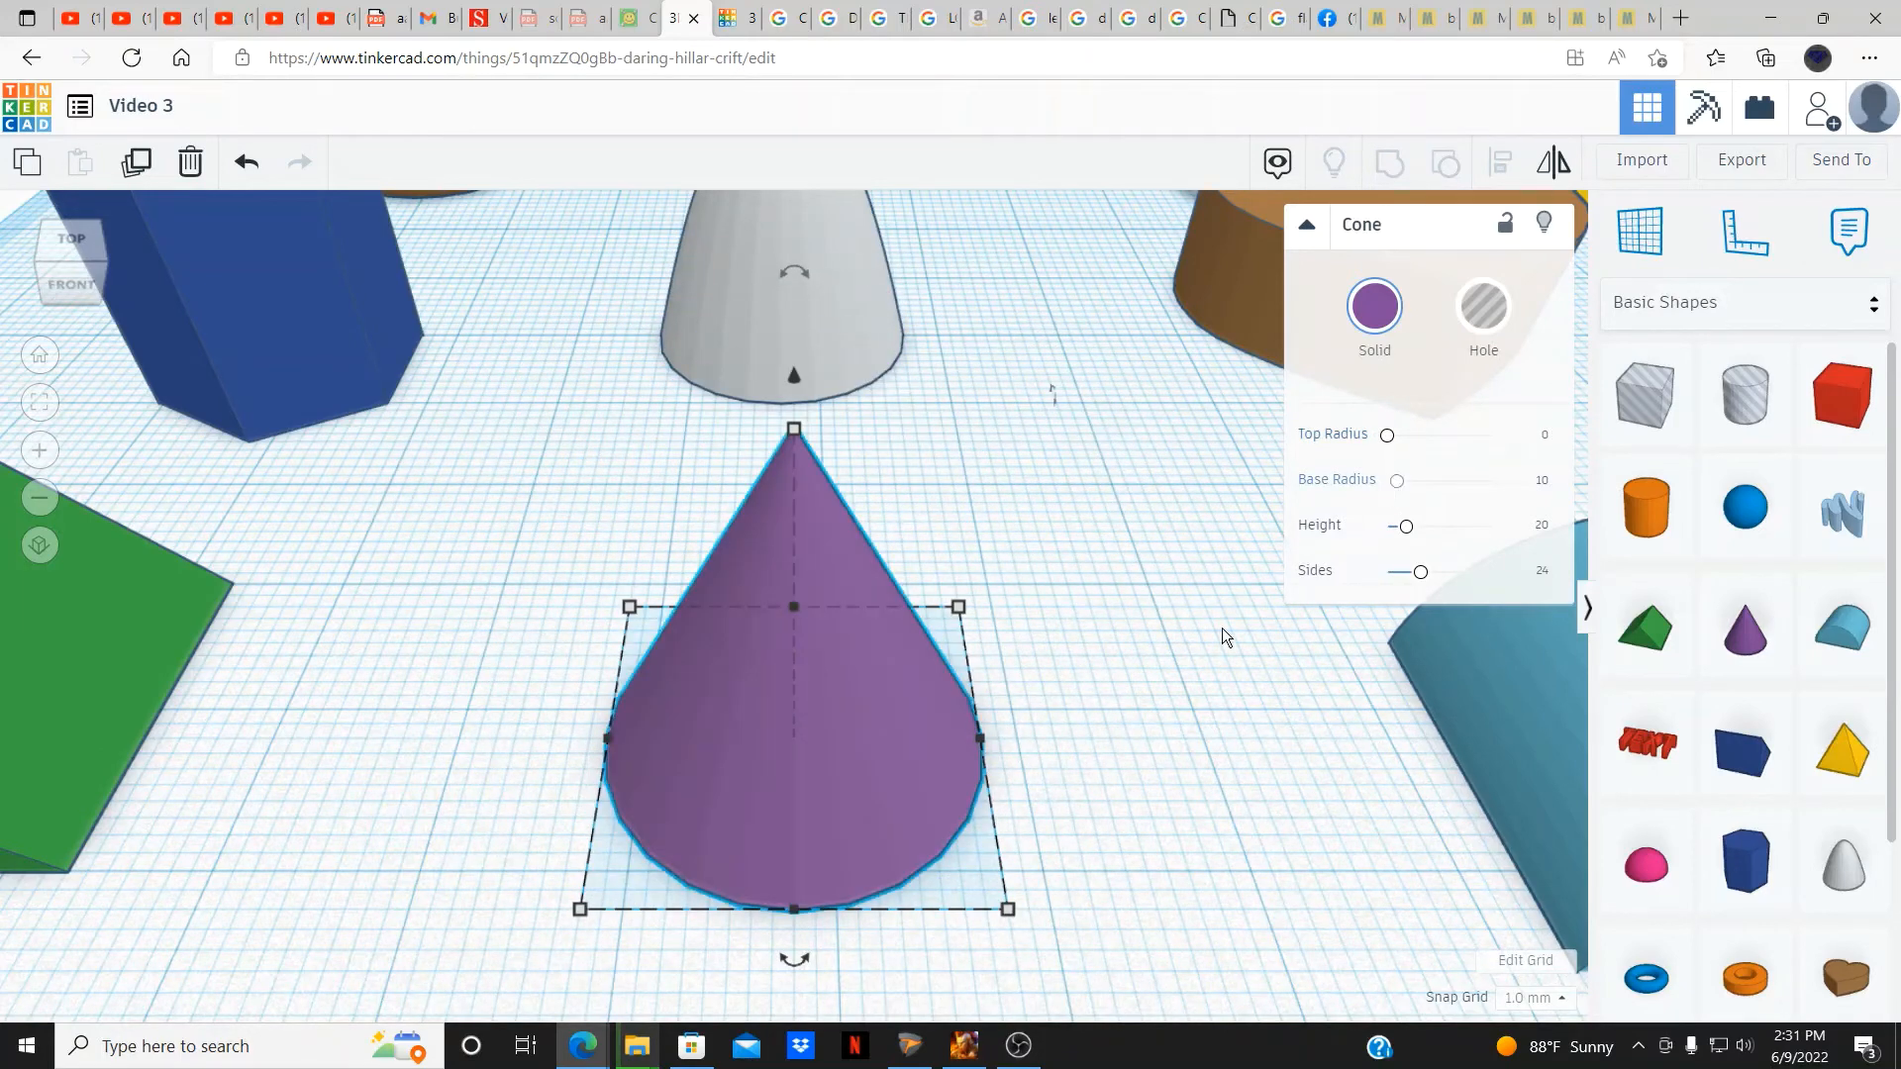
# Set the purple cone's base radius to 11.01, stretch the cone taller, and set its sides to 39.
pyautogui.moveTo(1398, 482); pyautogui.dragTo(1410, 541)
pyautogui.moveTo(795, 430); pyautogui.dragTo(794, 277)
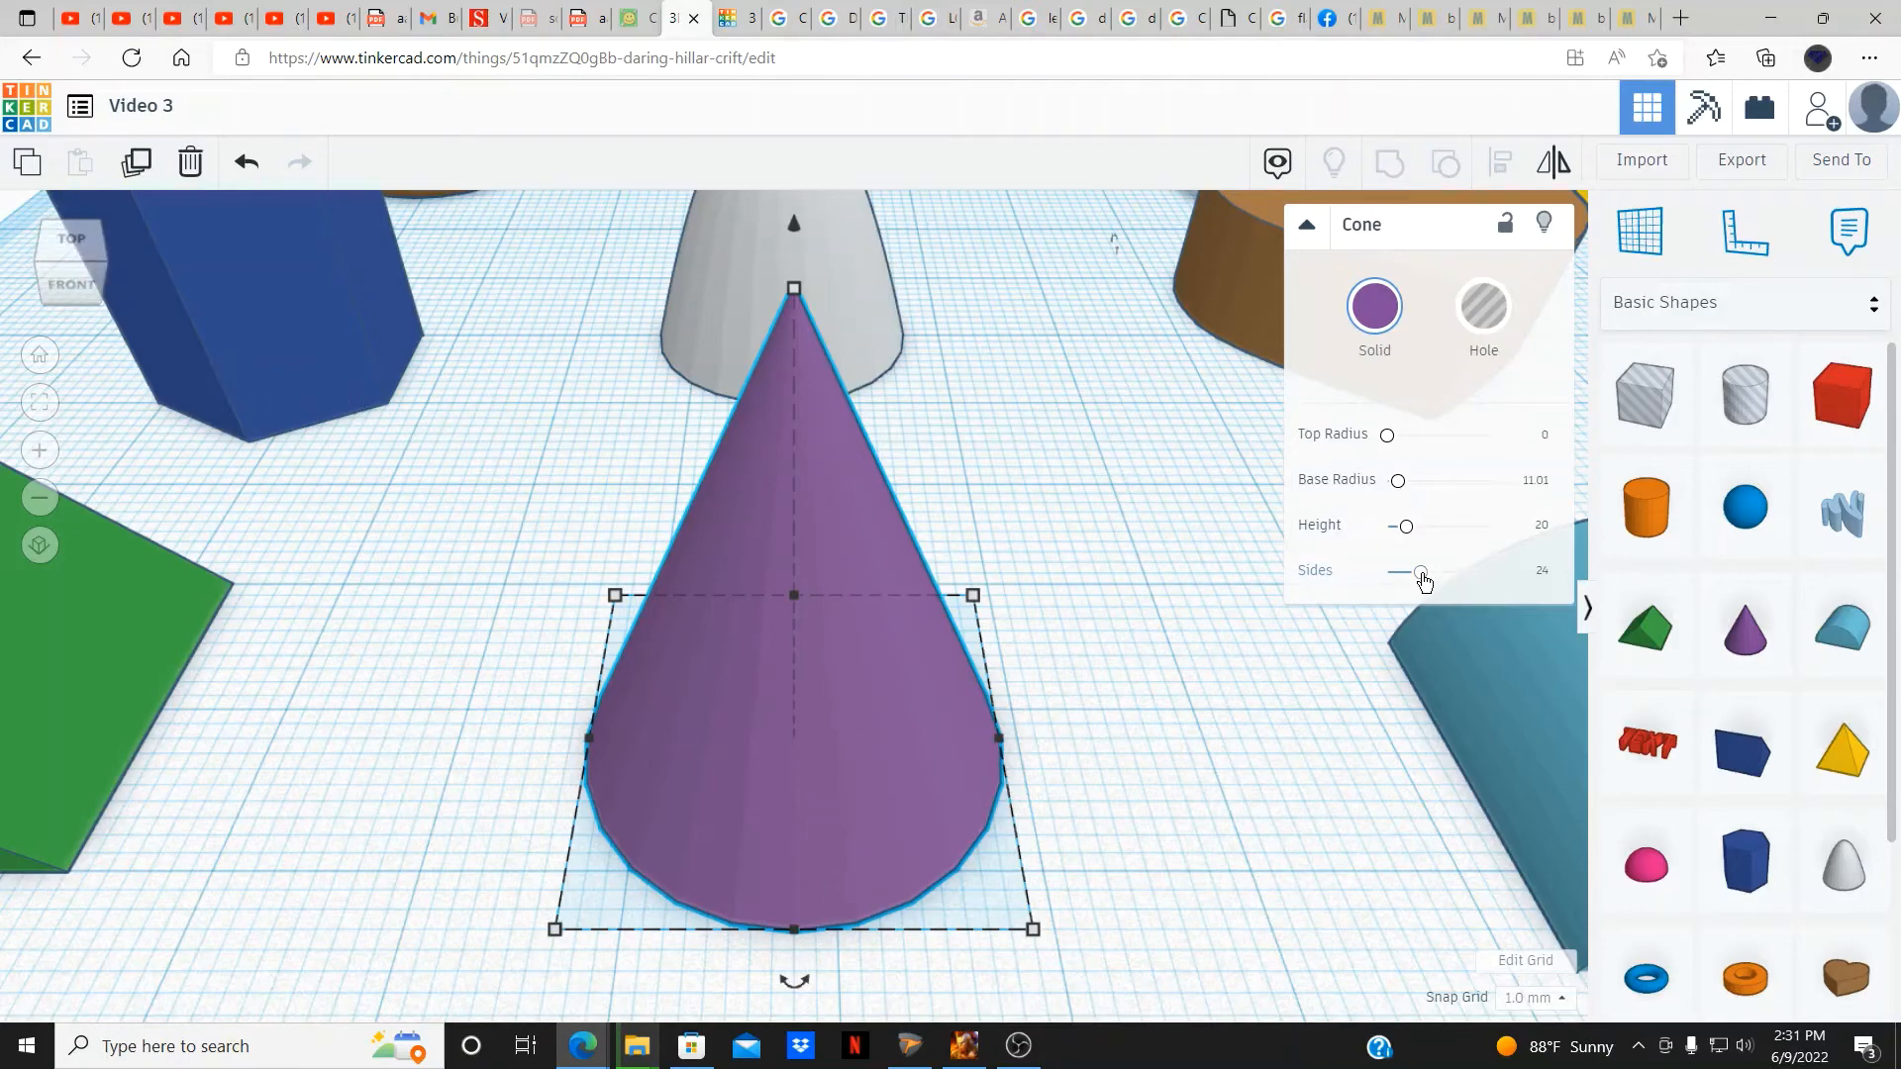
pyautogui.moveTo(1423, 581)
pyautogui.mouseDown()
pyautogui.moveTo(1390, 584)
pyautogui.moveTo(1447, 589)
pyautogui.mouseUp()
pyautogui.scroll(-3, 663, 628)
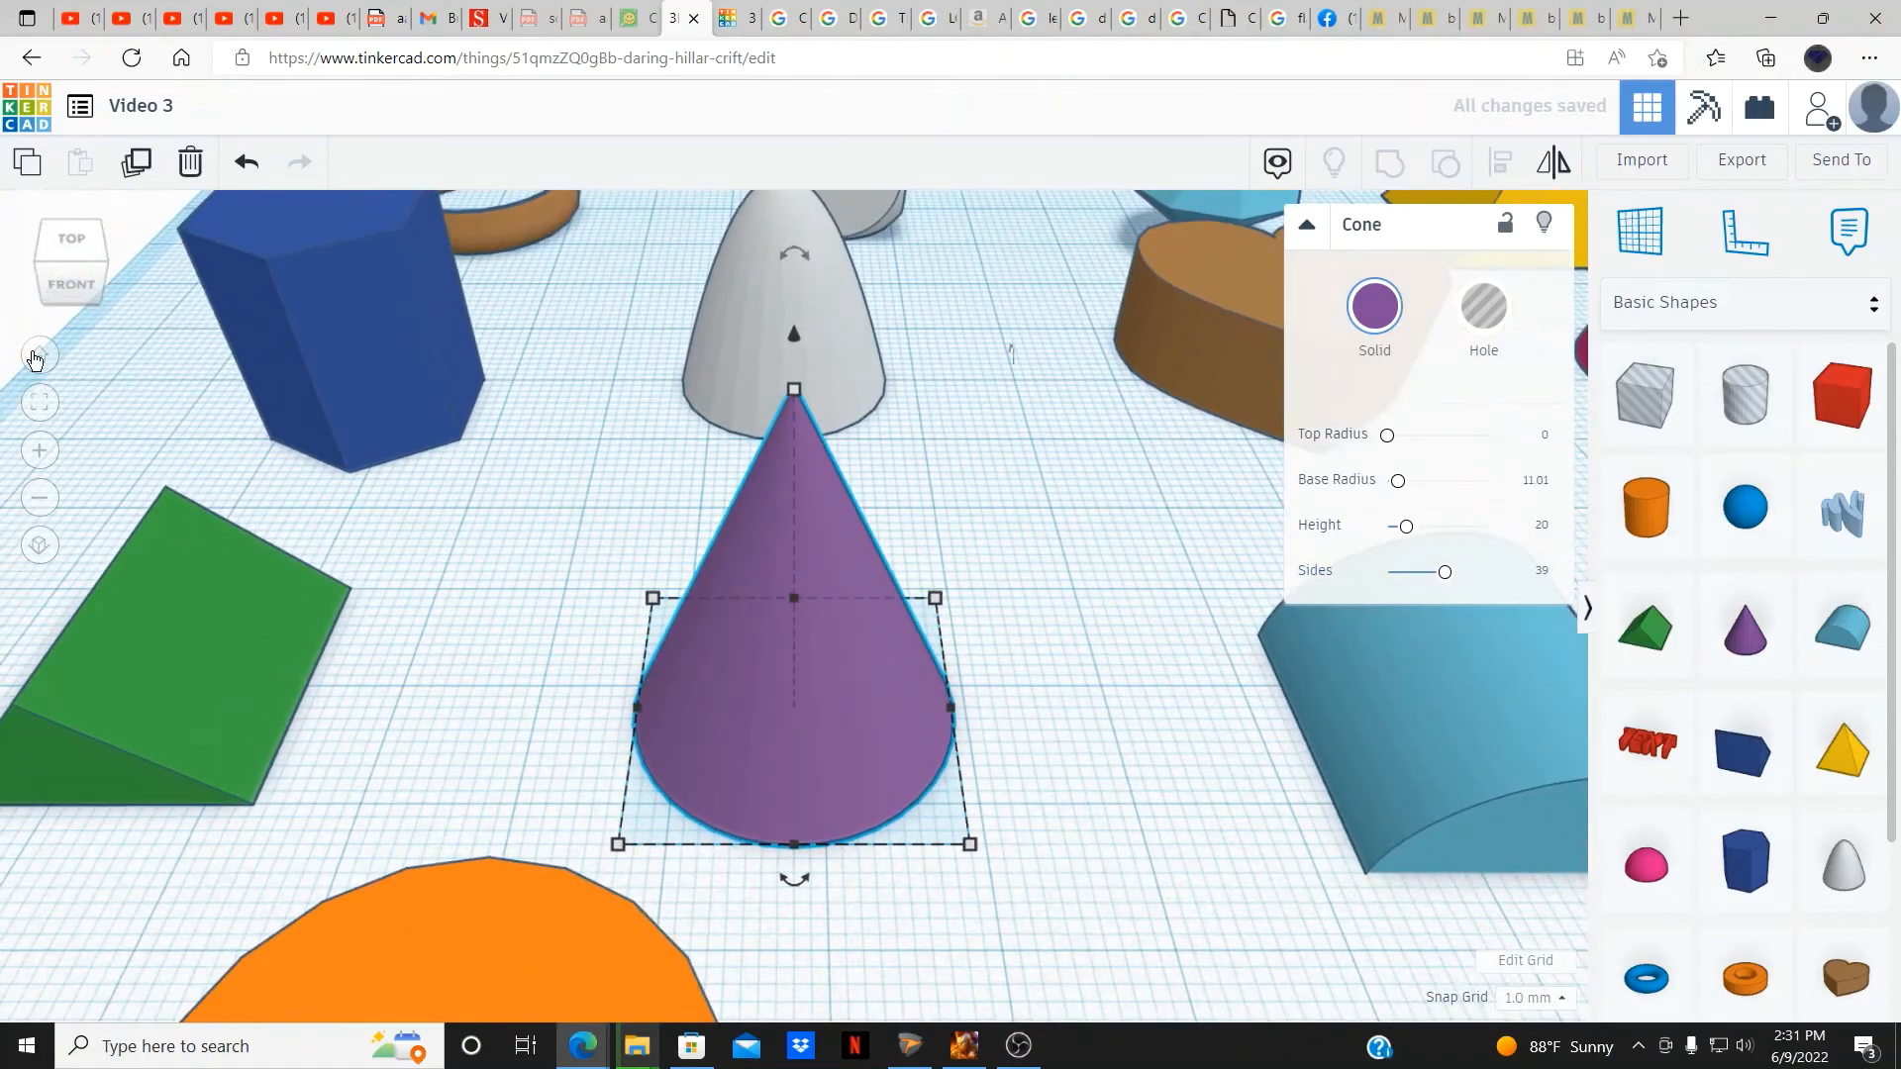
# Check which properties the light blue round roof and the dark blue wedge offer.
pyautogui.click(37, 355)
pyautogui.click(894, 613)
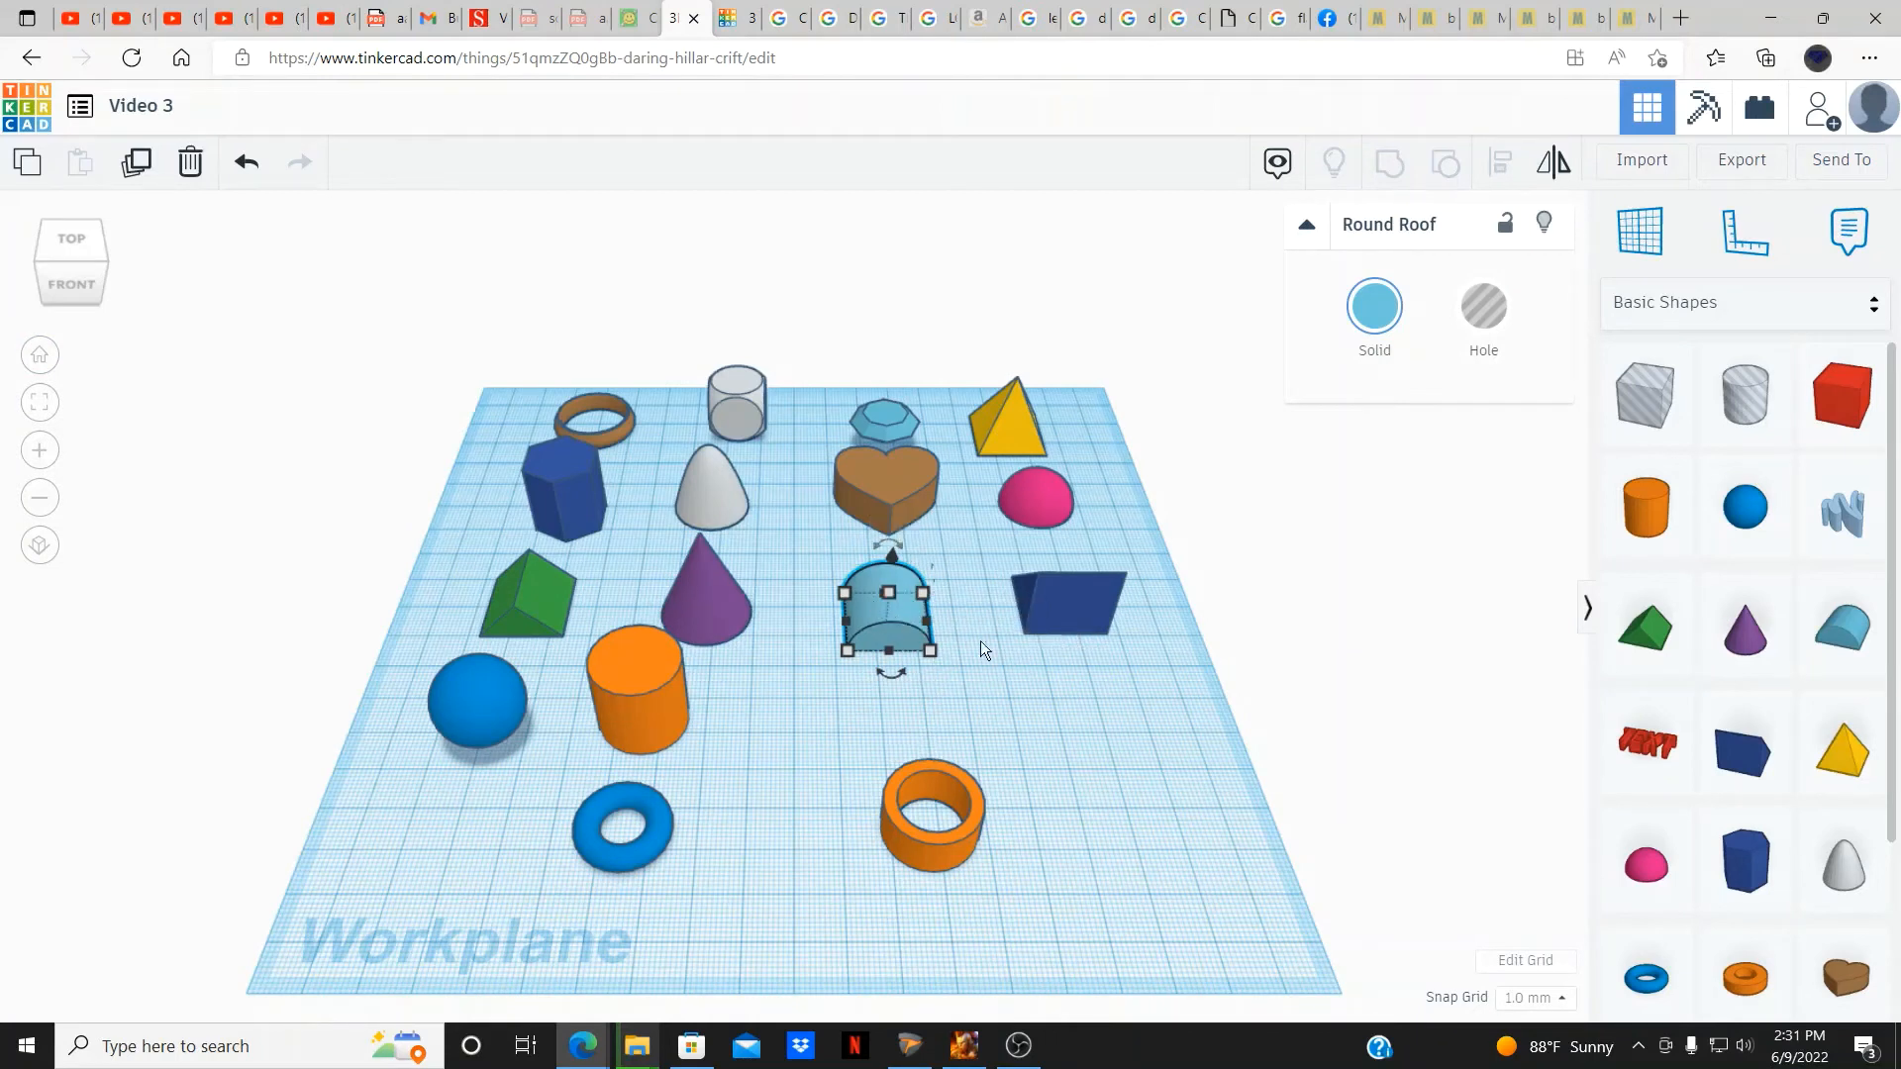
pyautogui.click(1089, 620)
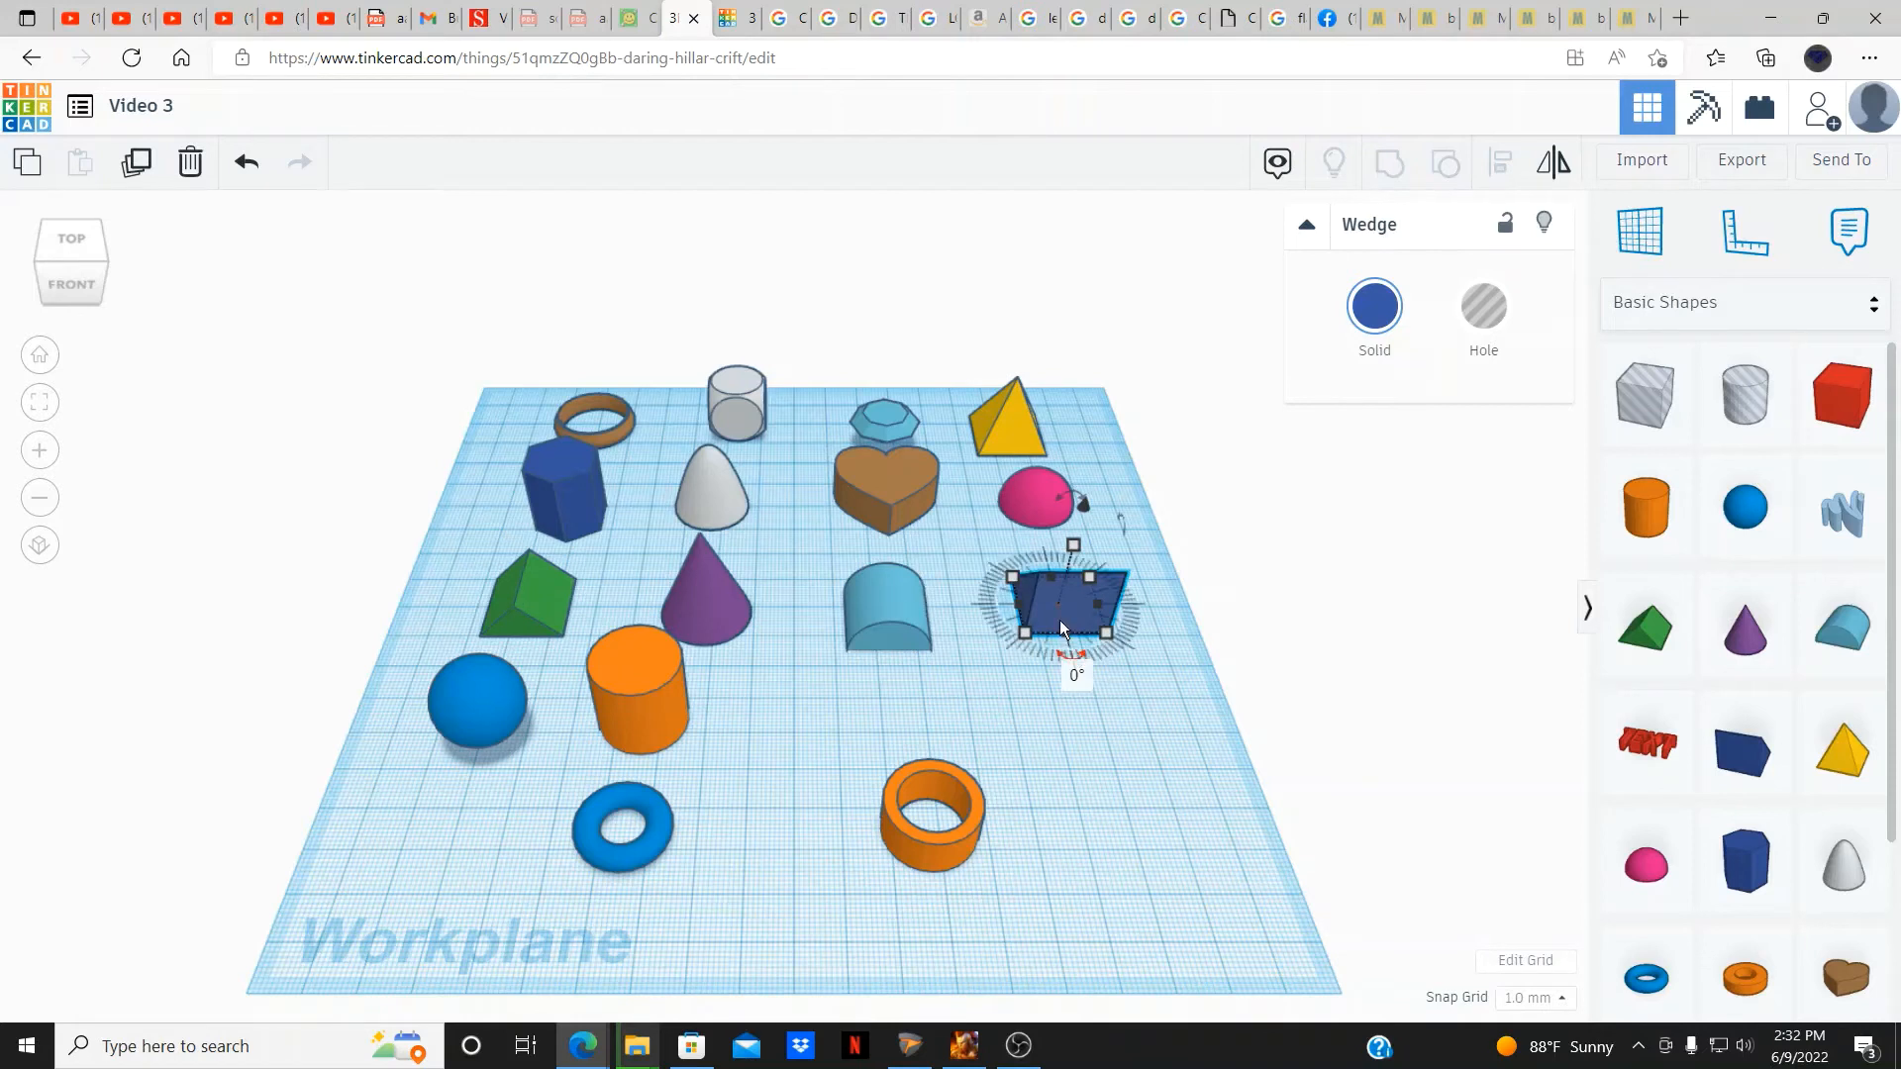
# Set the blue sphere's steps to 24 while viewing it up close.
pyautogui.click(463, 716)
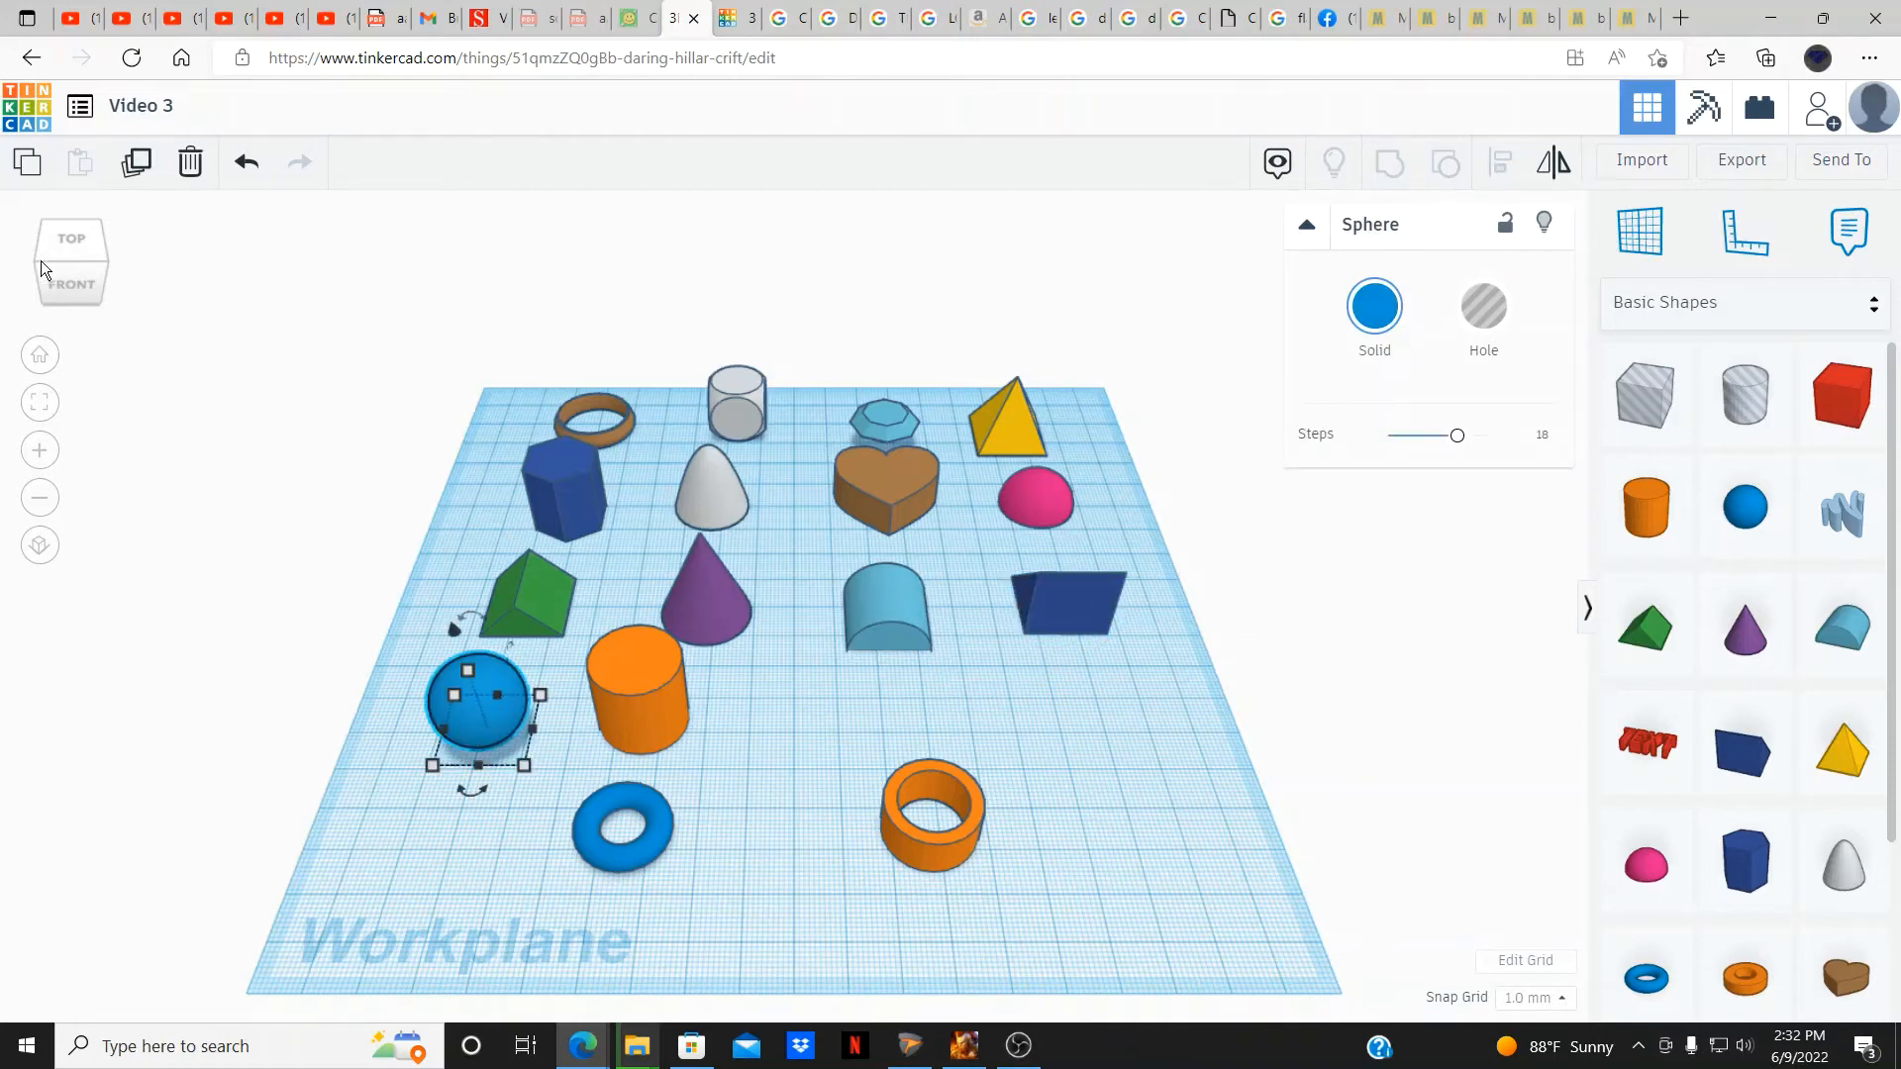
pyautogui.click(39, 401)
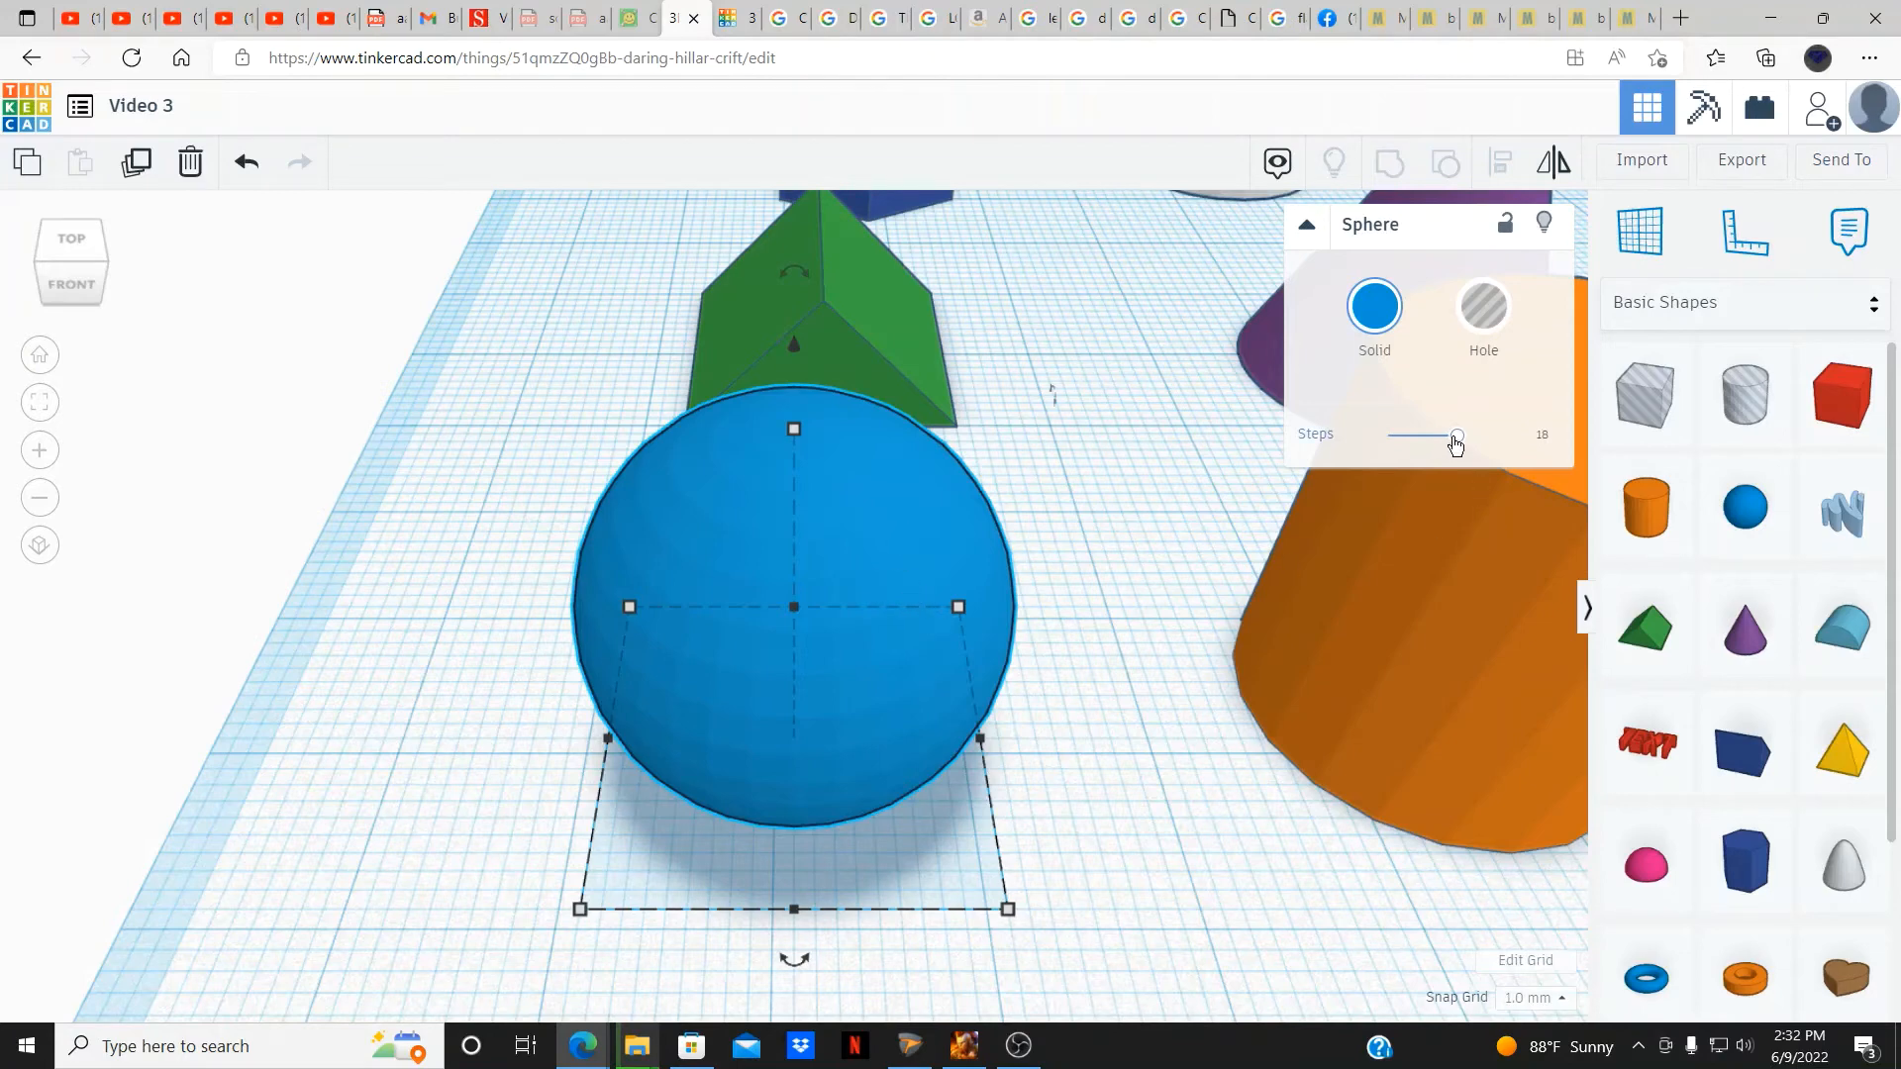
pyautogui.moveTo(1456, 444)
pyautogui.mouseDown()
pyautogui.moveTo(1404, 445)
pyautogui.moveTo(1489, 446)
pyautogui.mouseUp()
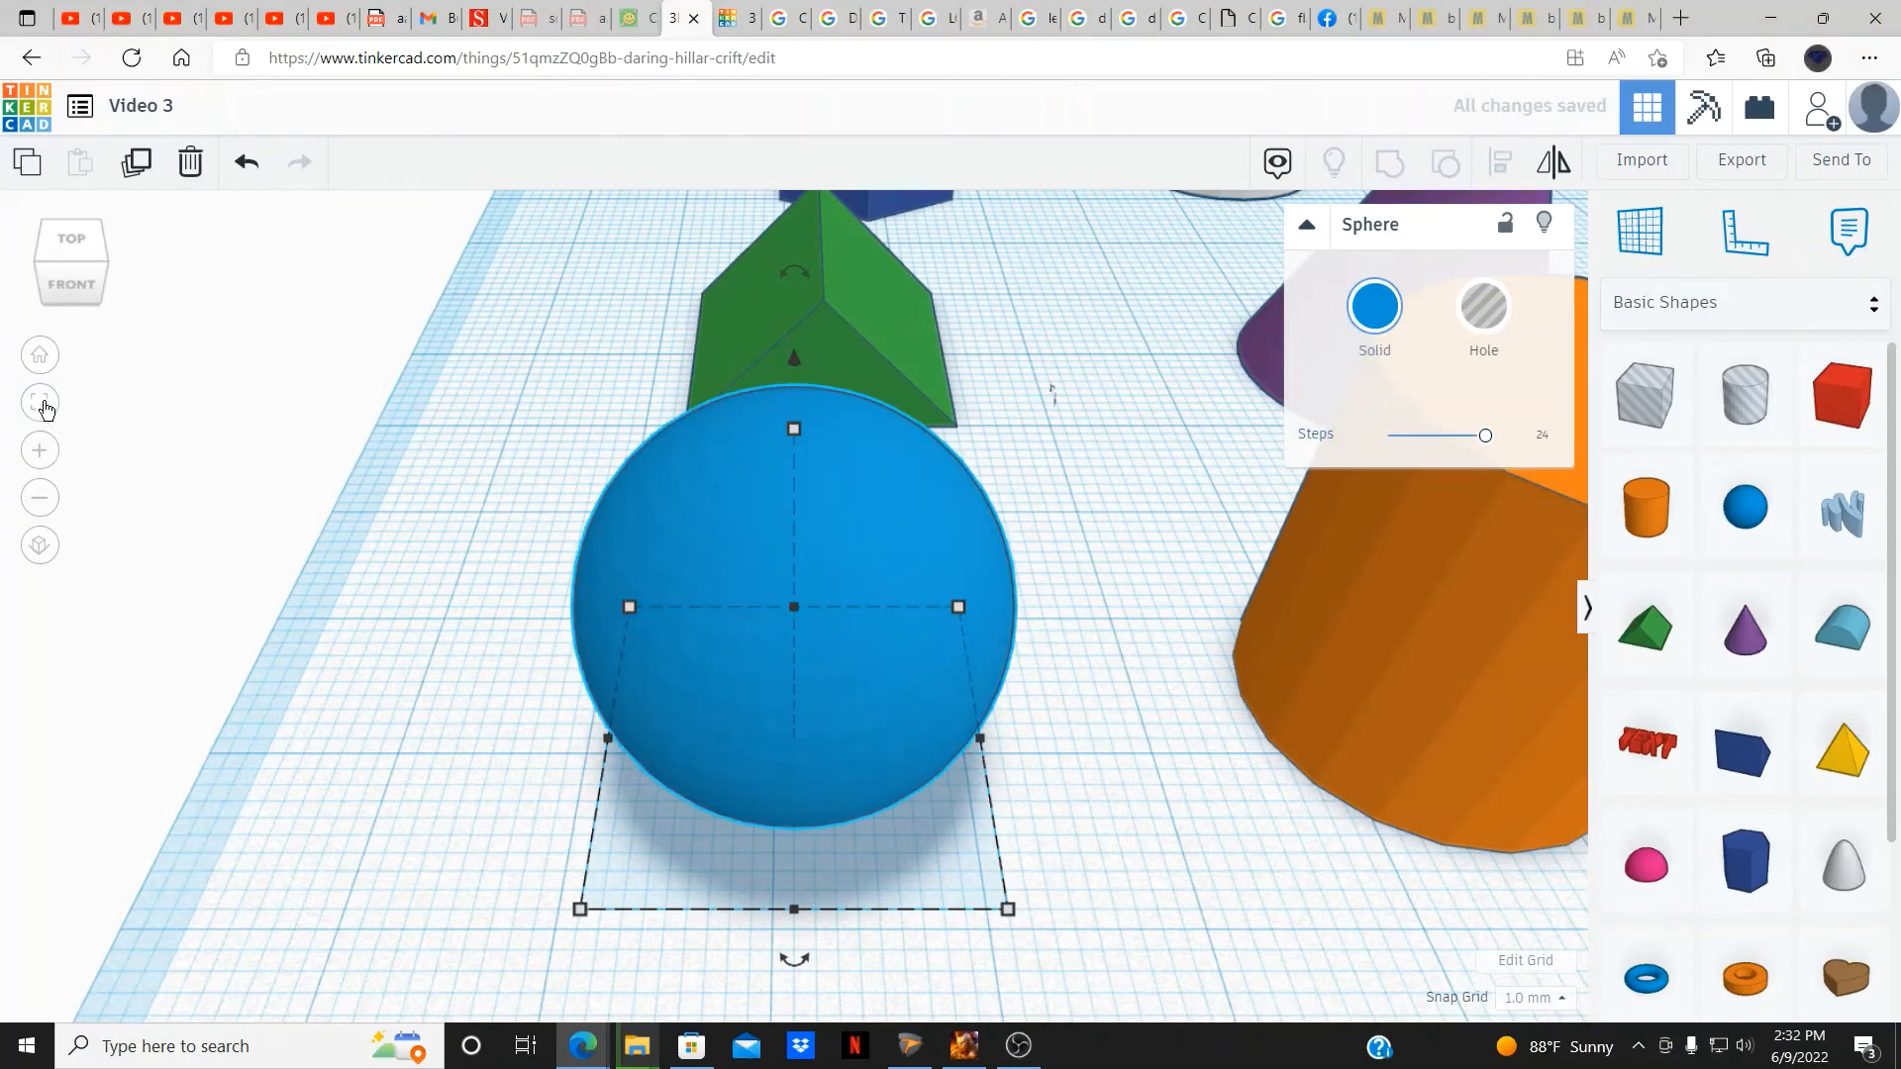
# Set the orange cylinder's sides to 64, bevel to 2.5 and segments to 10.
pyautogui.click(41, 358)
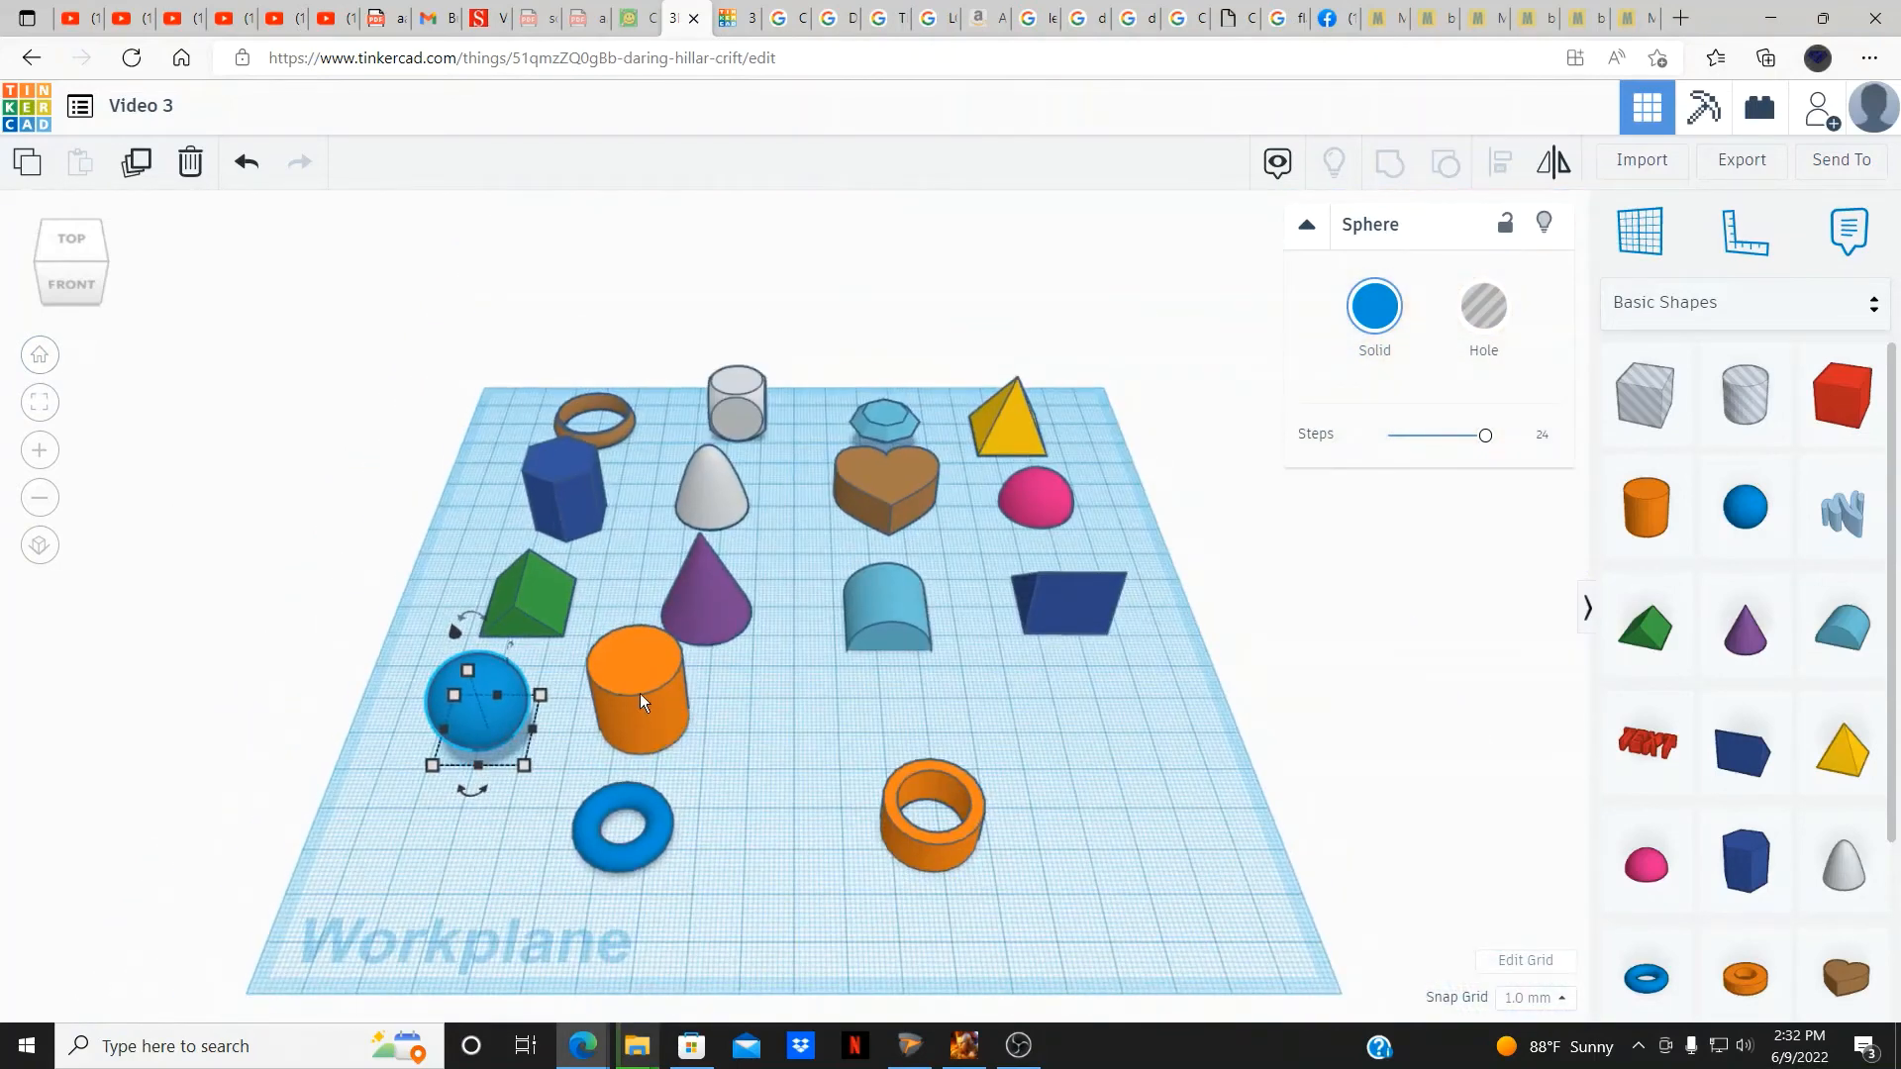
pyautogui.click(639, 695)
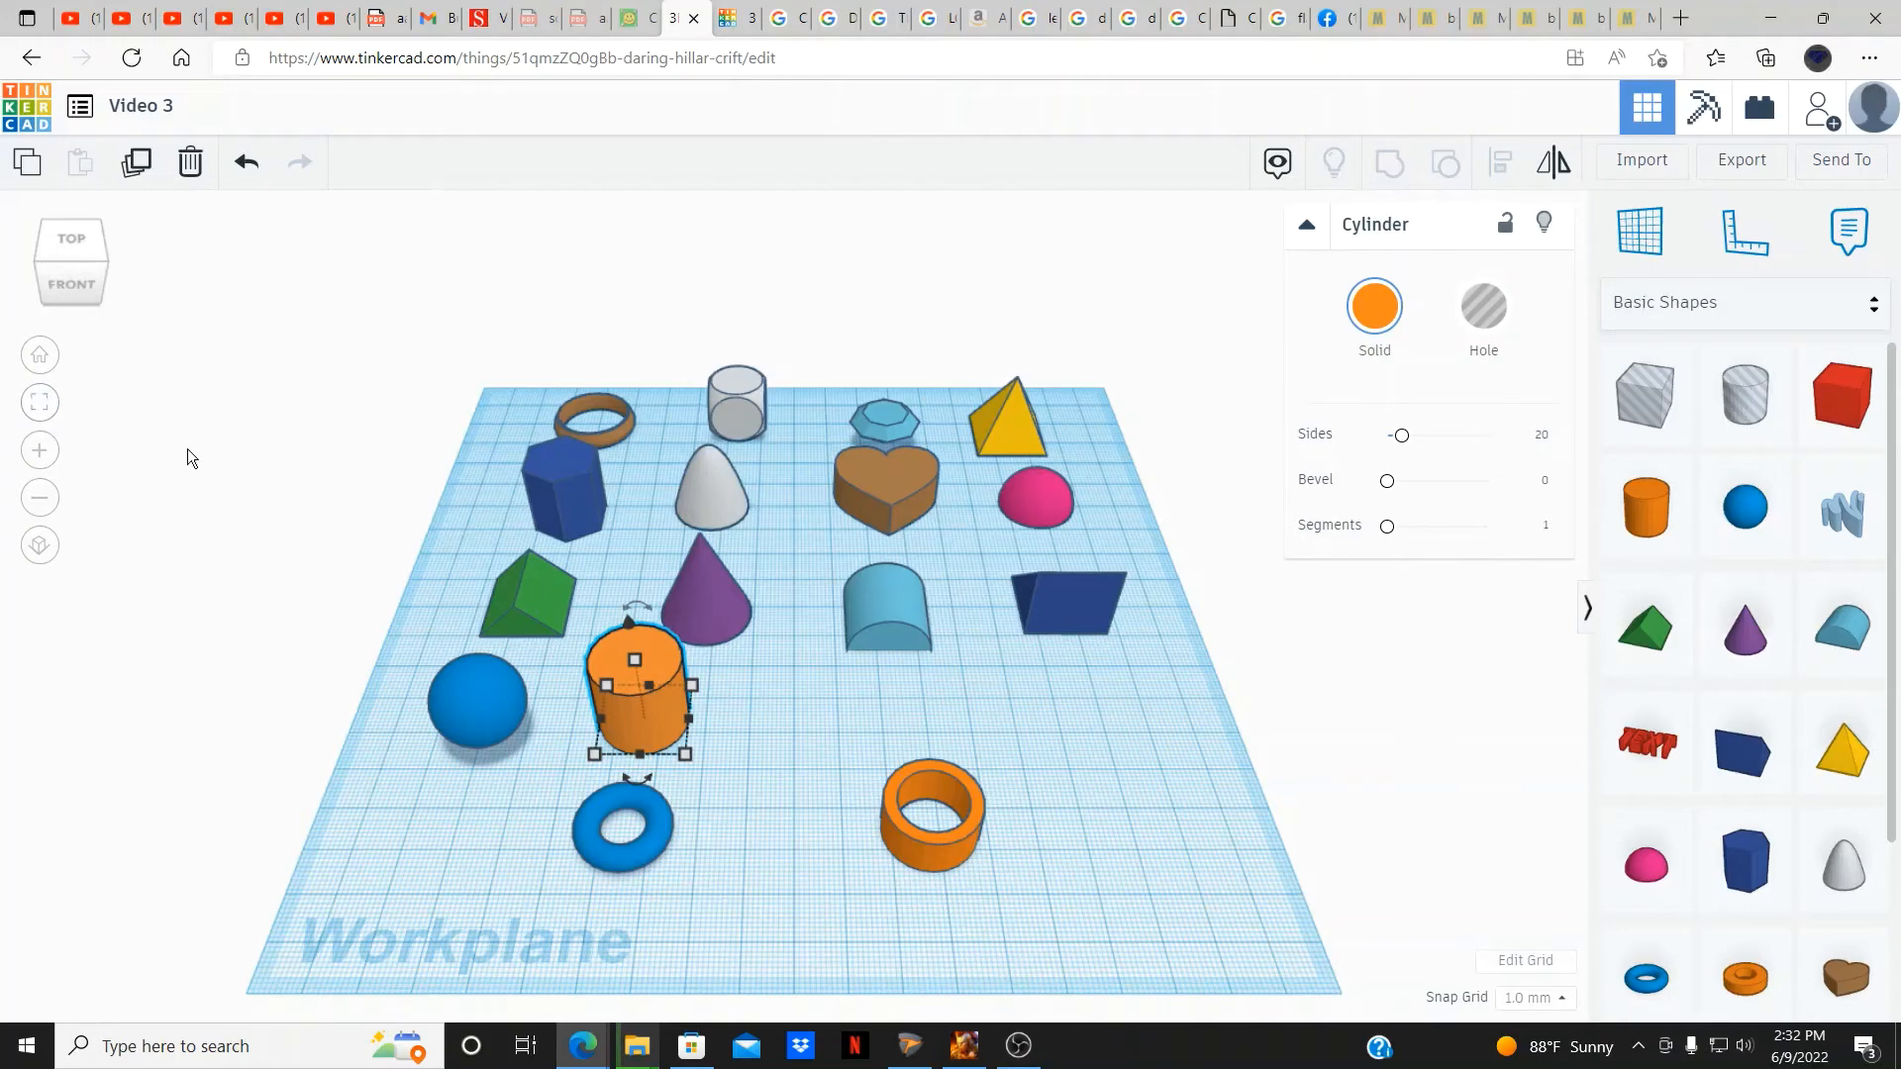
pyautogui.click(40, 404)
pyautogui.moveTo(1401, 435); pyautogui.dragTo(1468, 452)
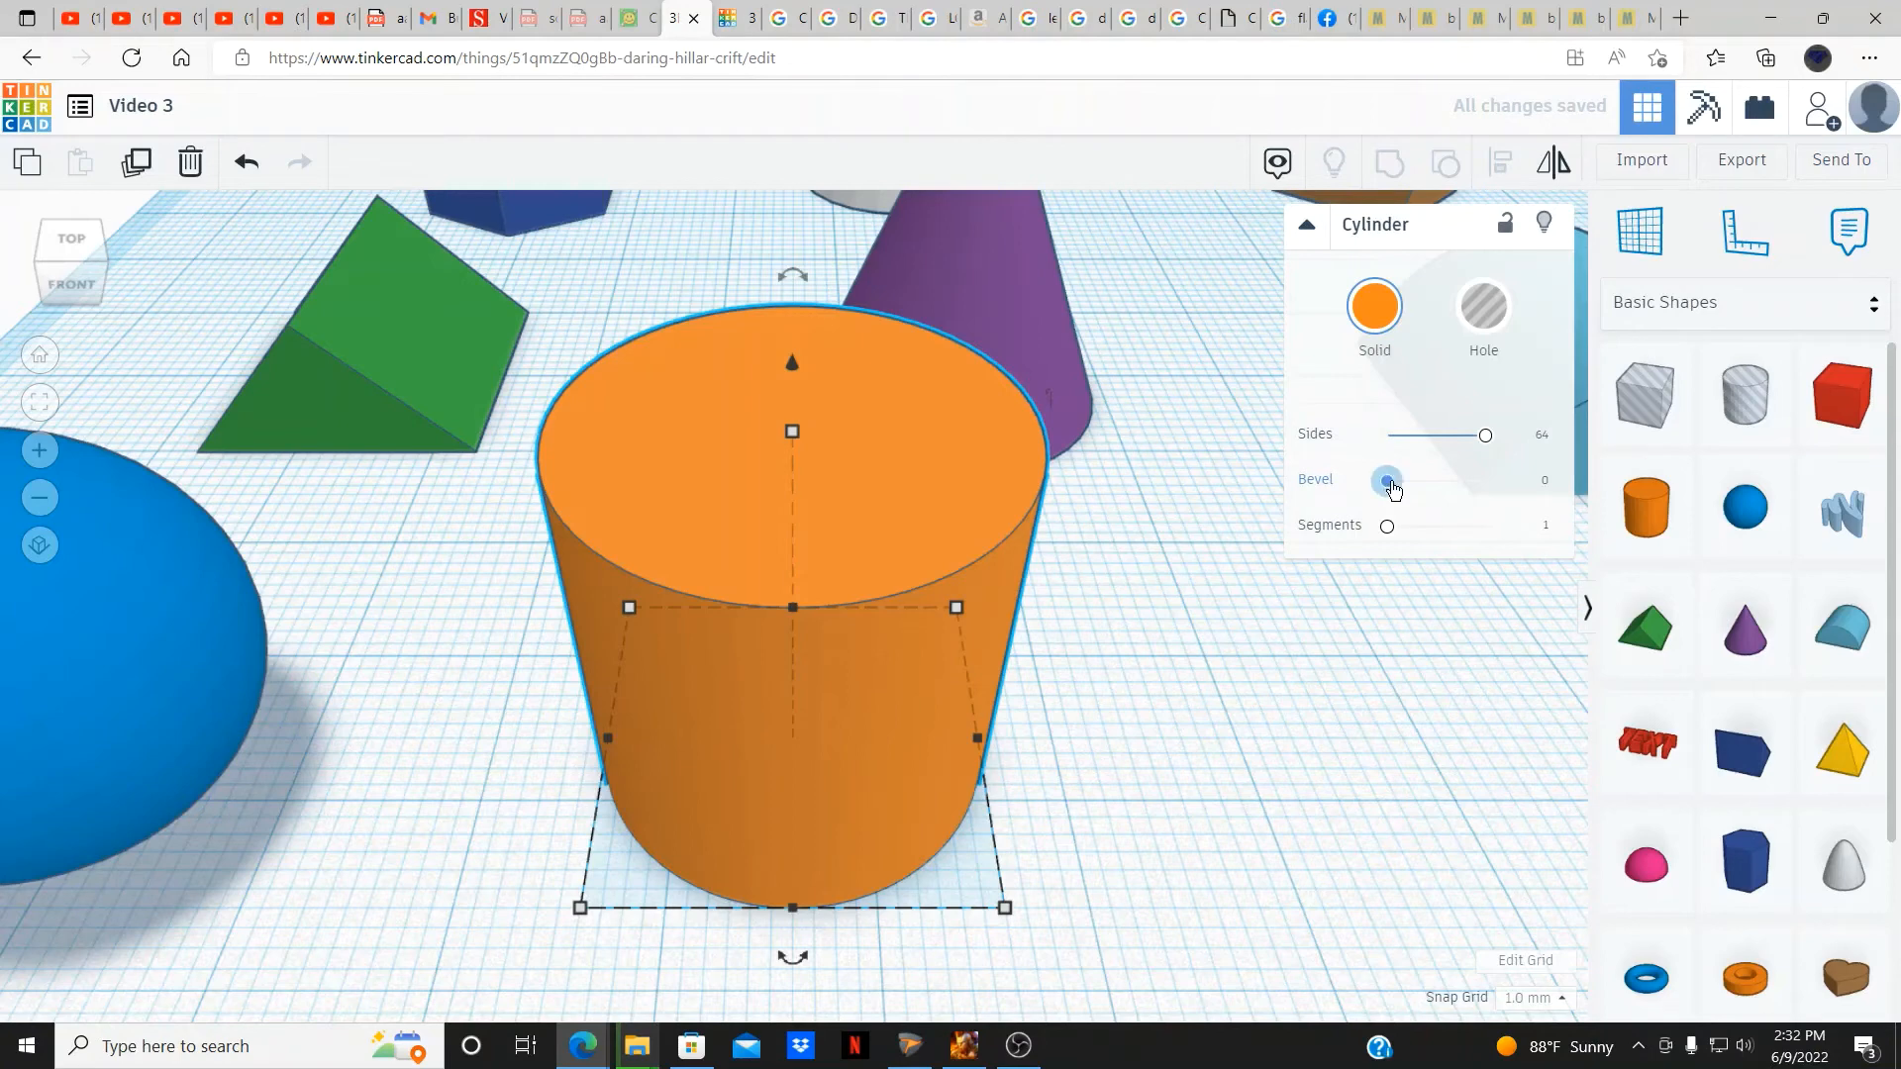
pyautogui.moveTo(1390, 485); pyautogui.dragTo(1510, 496)
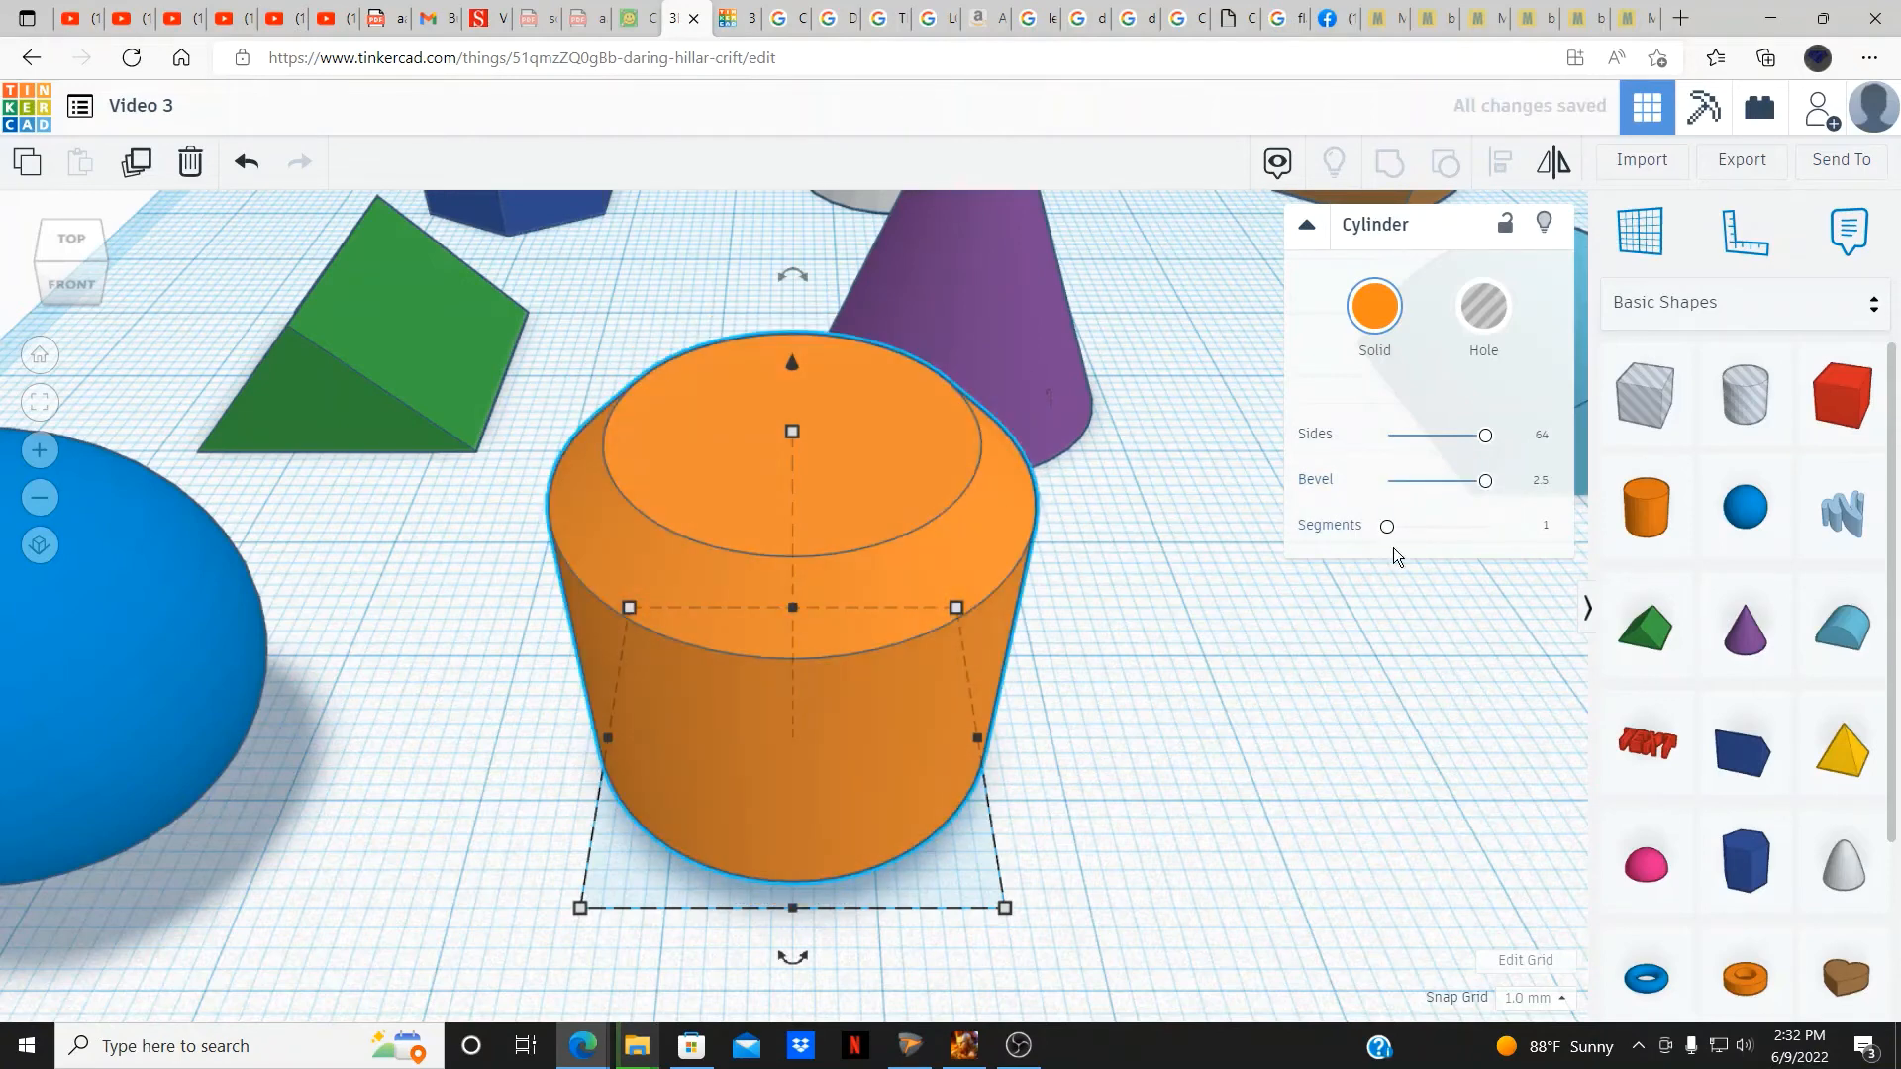
pyautogui.moveTo(1388, 526); pyautogui.dragTo(1491, 541)
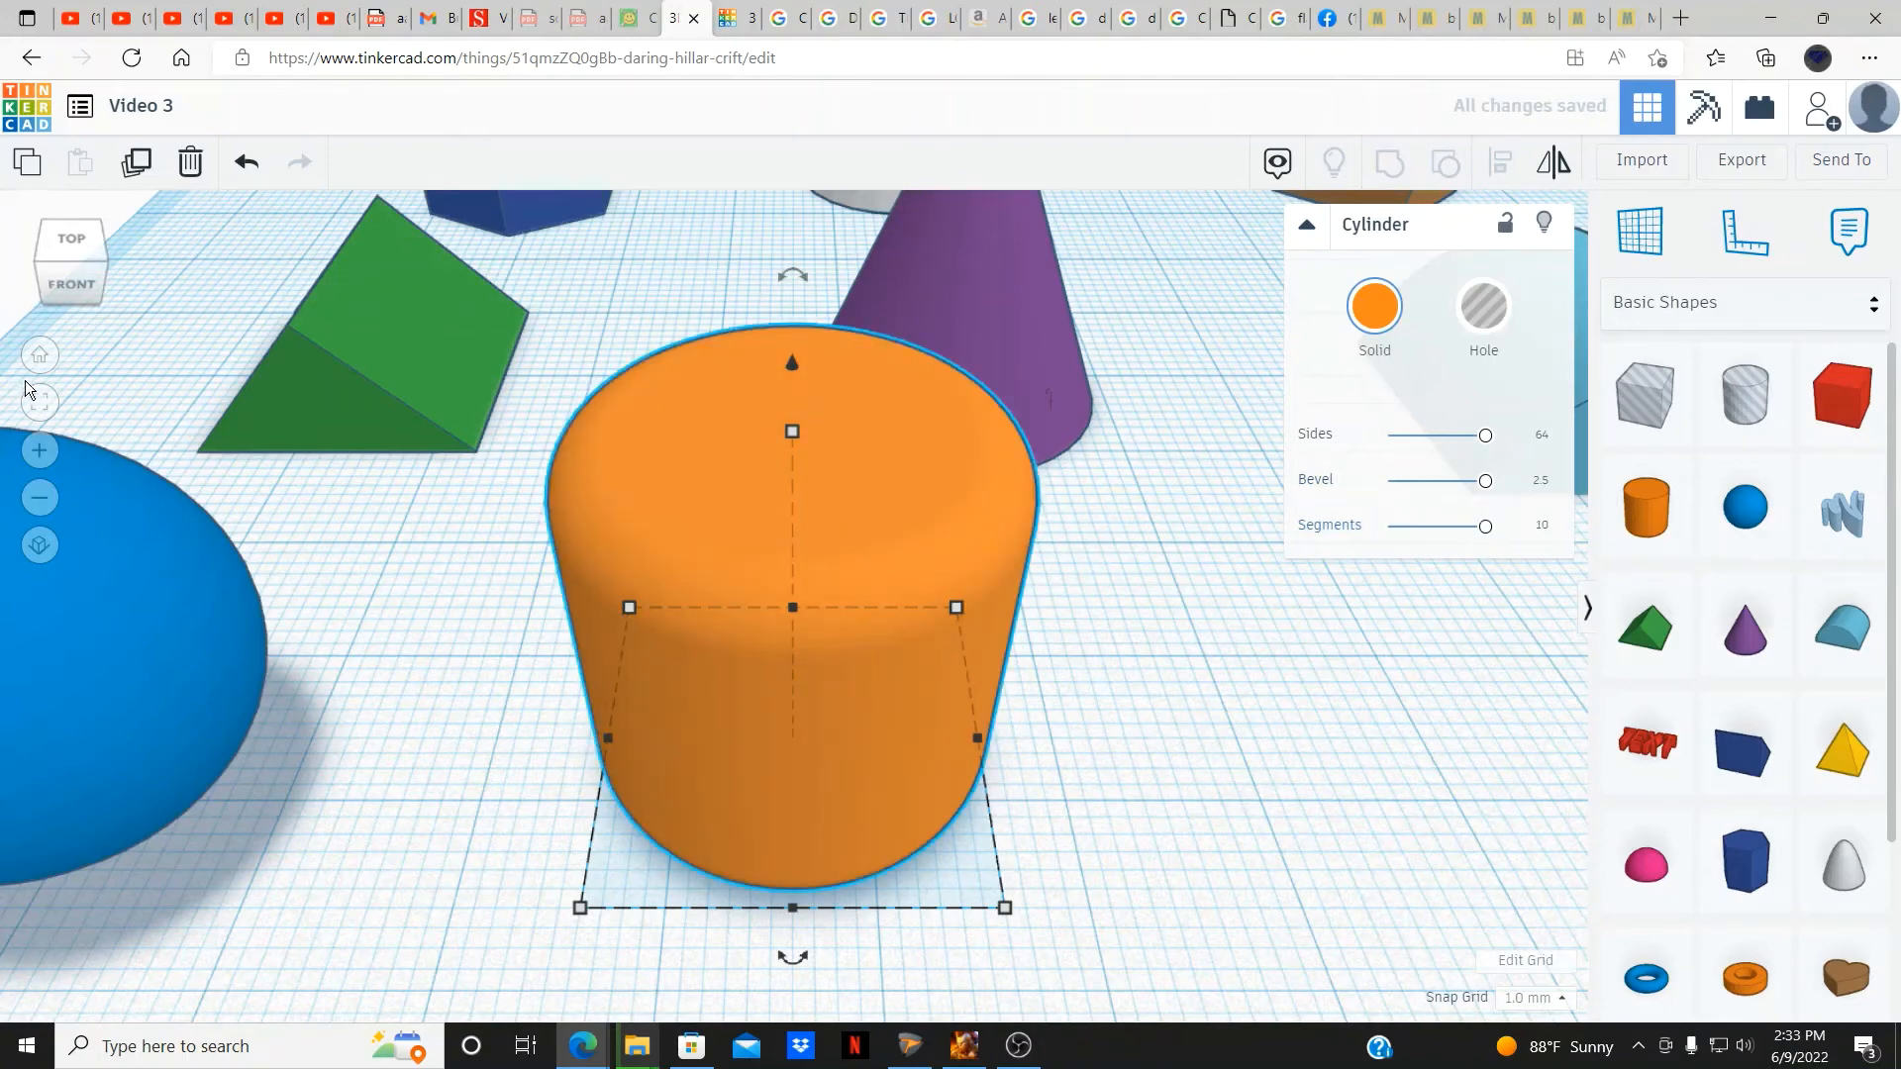
# Try a radius of 14.45 and a tube value of 5.27 on the blue torus.
pyautogui.click(40, 355)
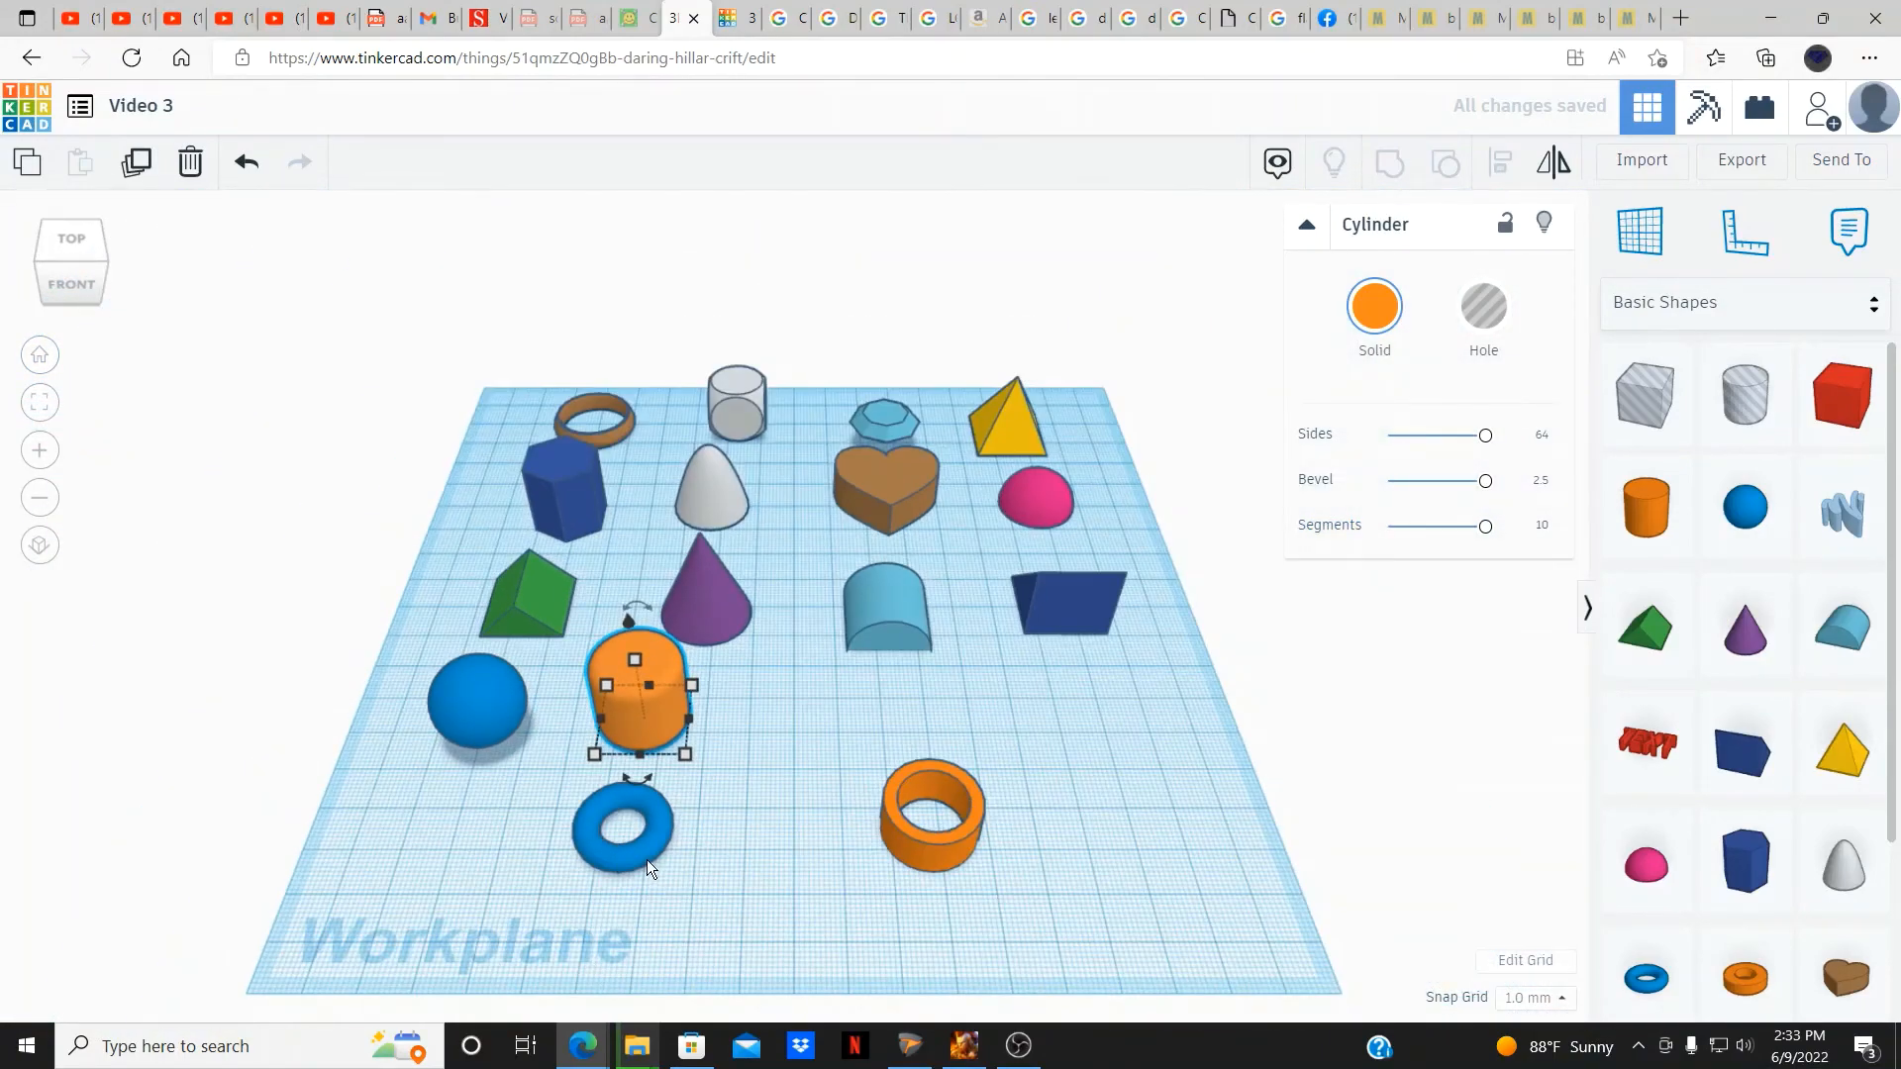
pyautogui.click(640, 853)
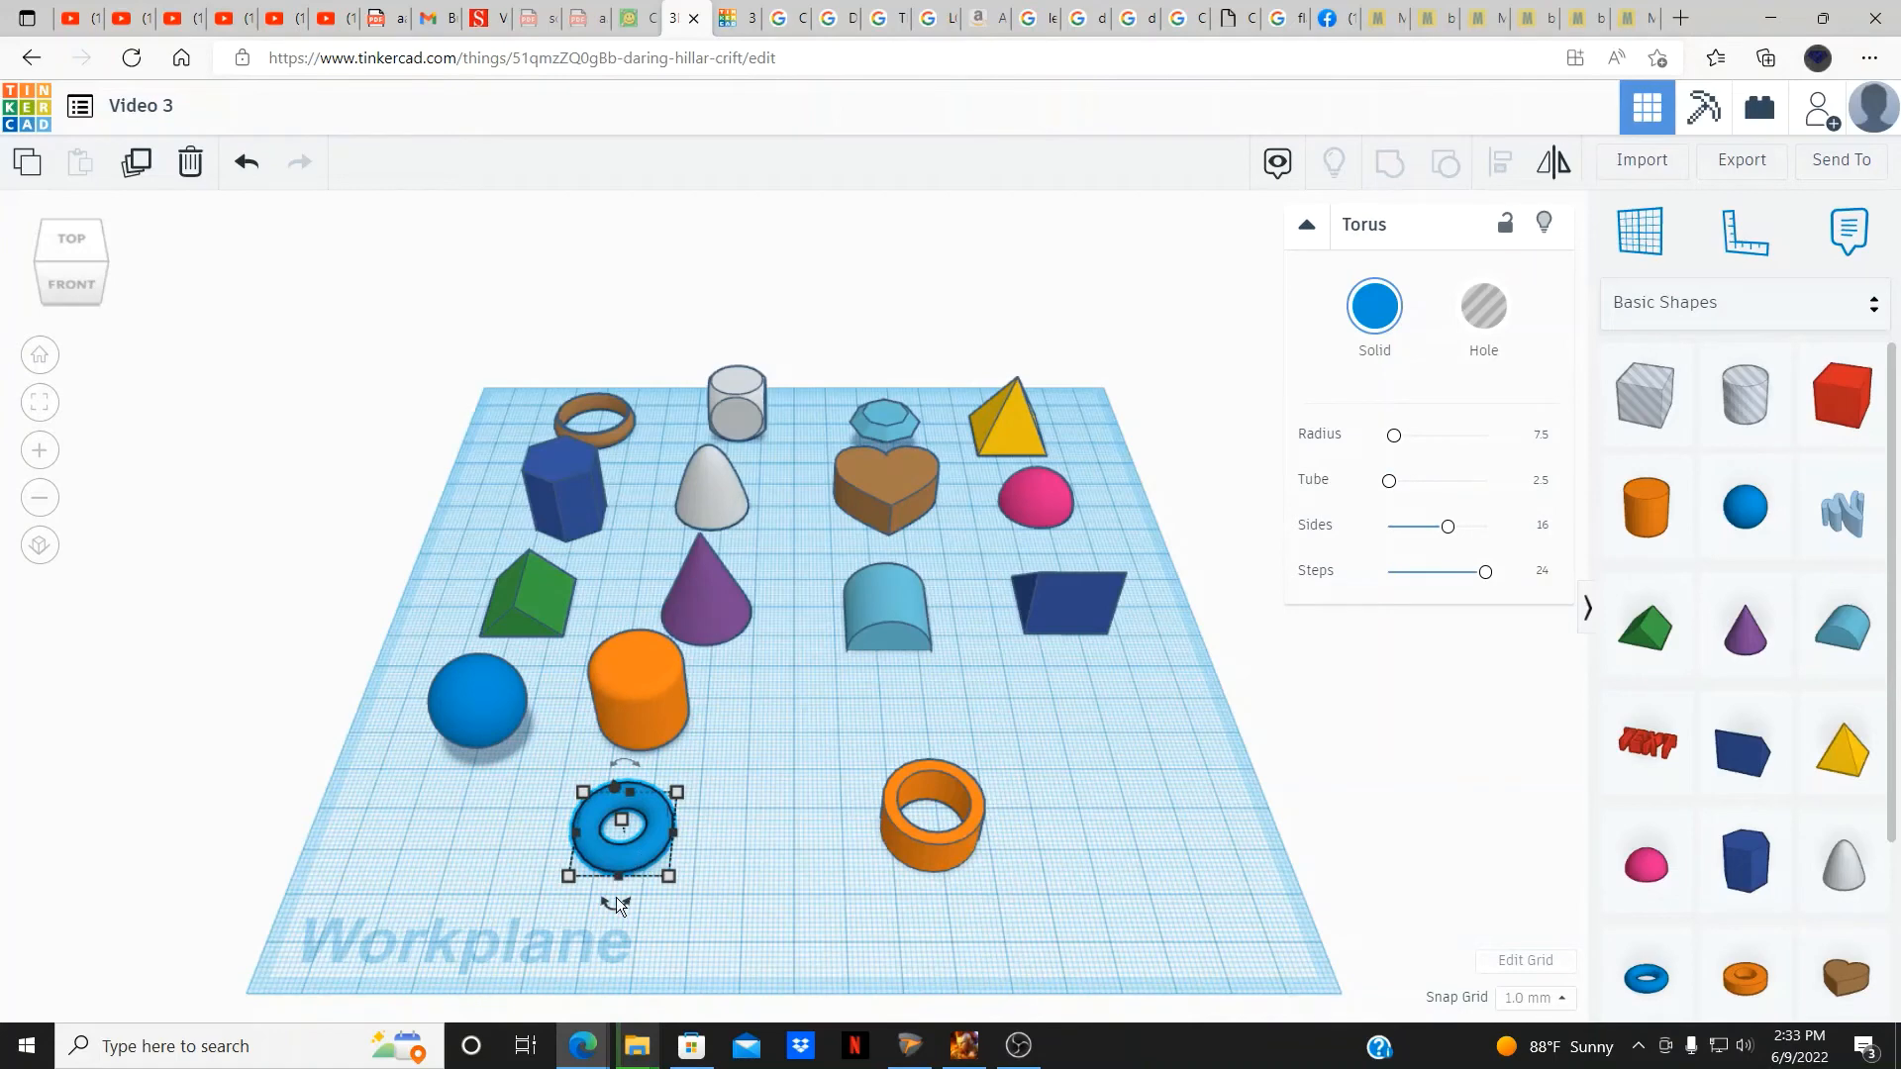
pyautogui.click(40, 402)
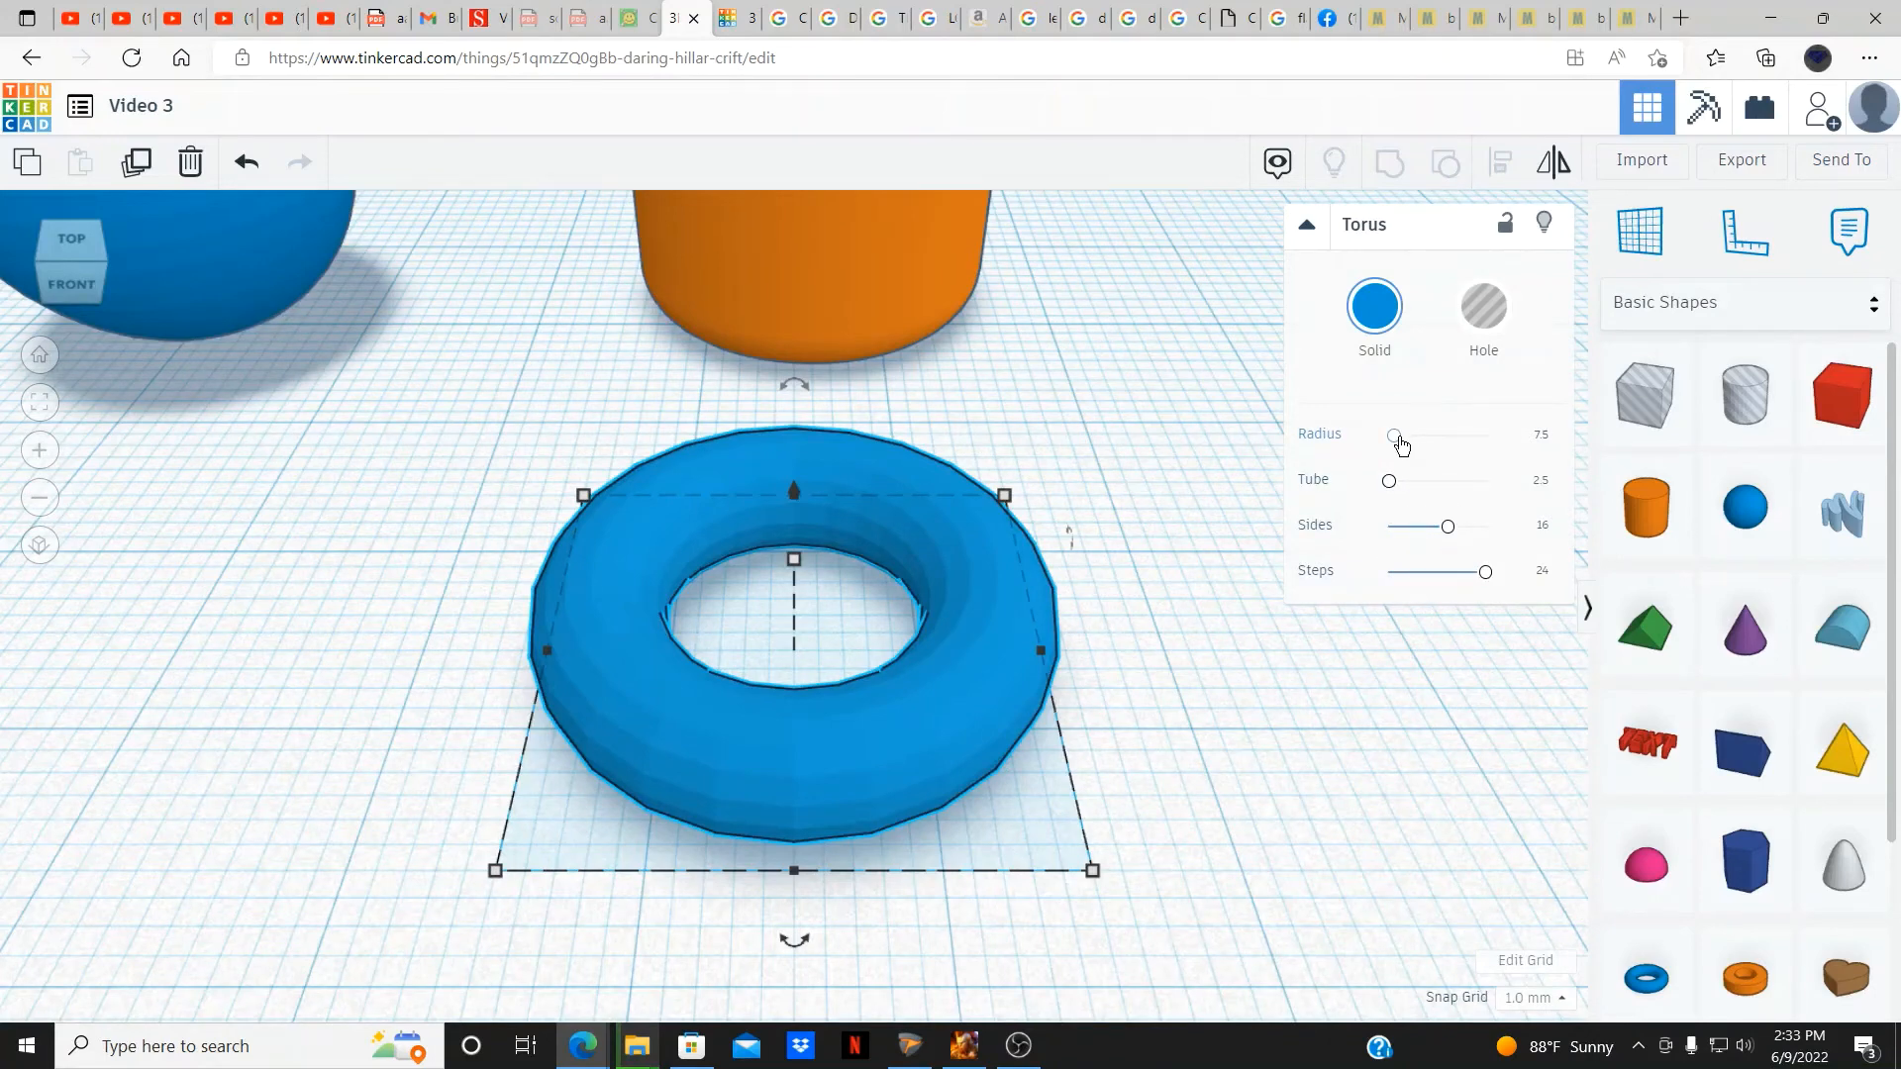
pyautogui.moveTo(1400, 442)
pyautogui.mouseDown()
pyautogui.moveTo(1437, 452)
pyautogui.moveTo(1400, 436)
pyautogui.mouseUp()
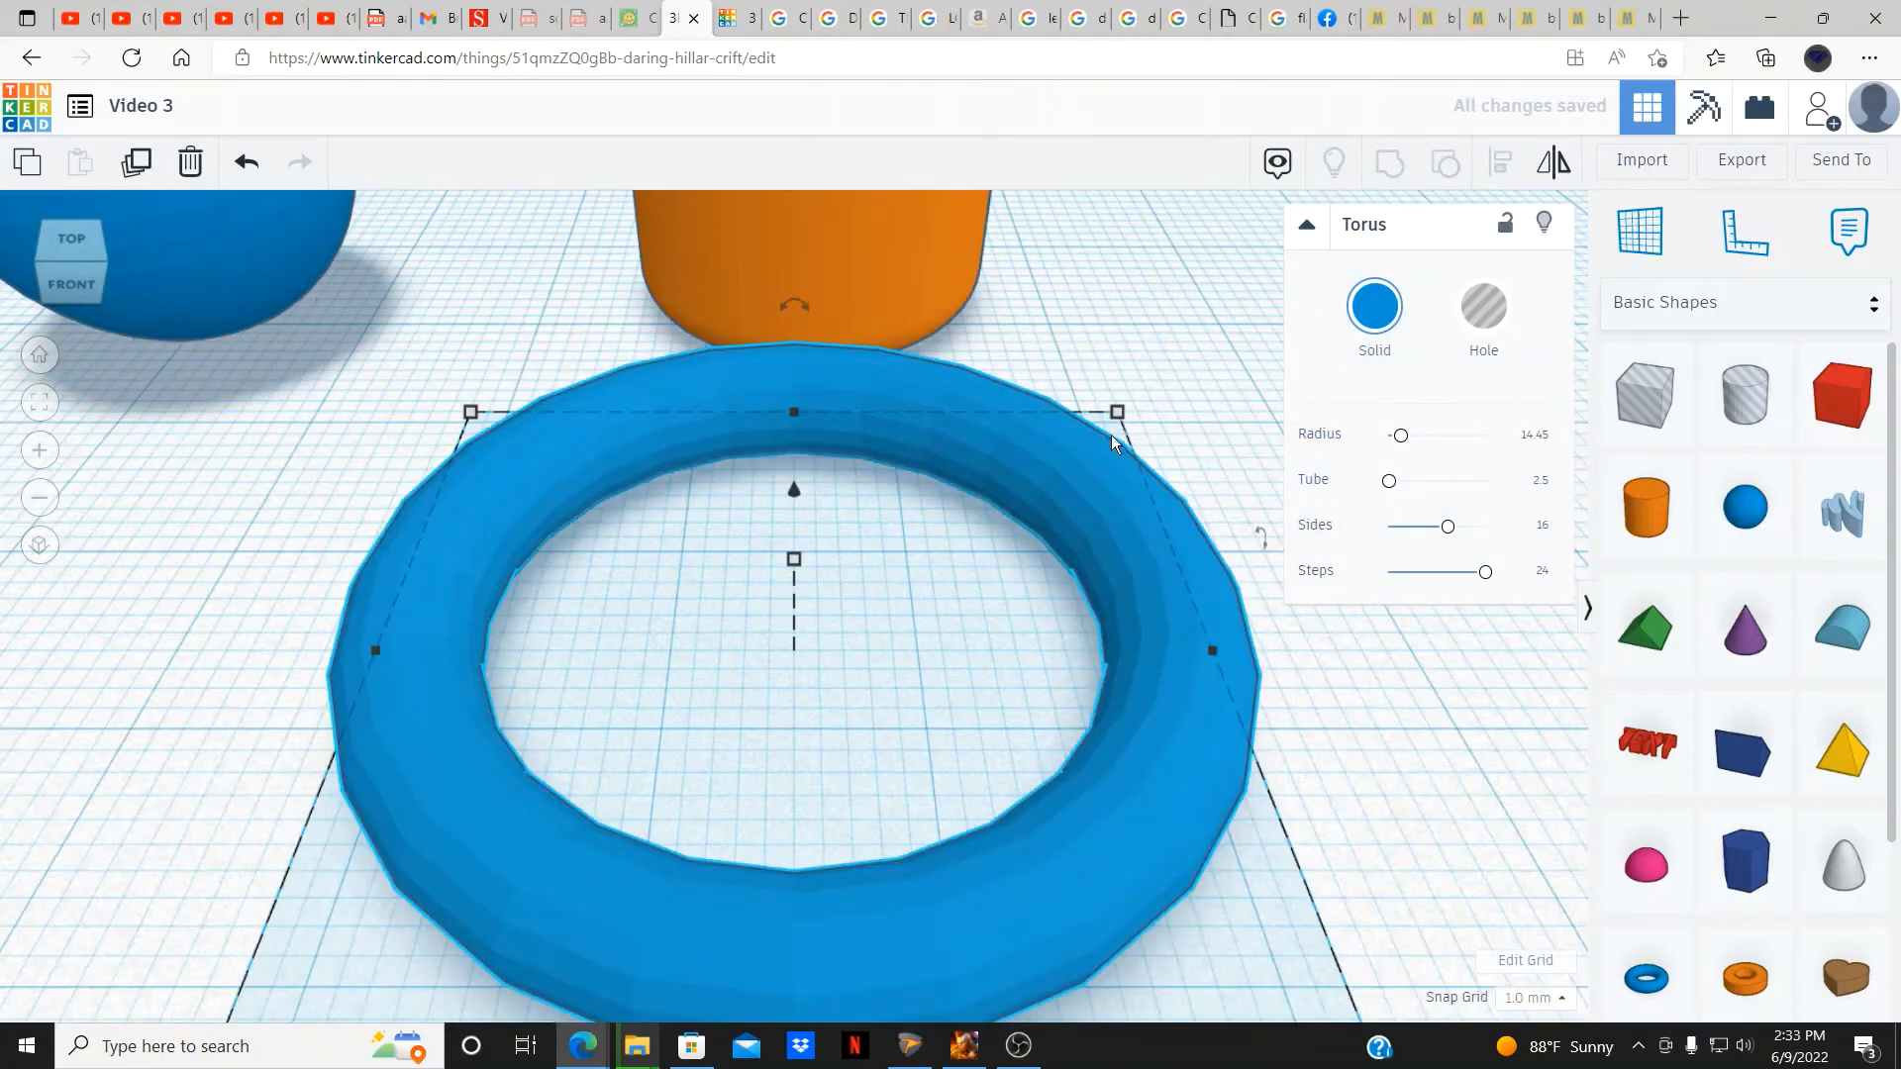
pyautogui.moveTo(1387, 485); pyautogui.dragTo(1391, 489)
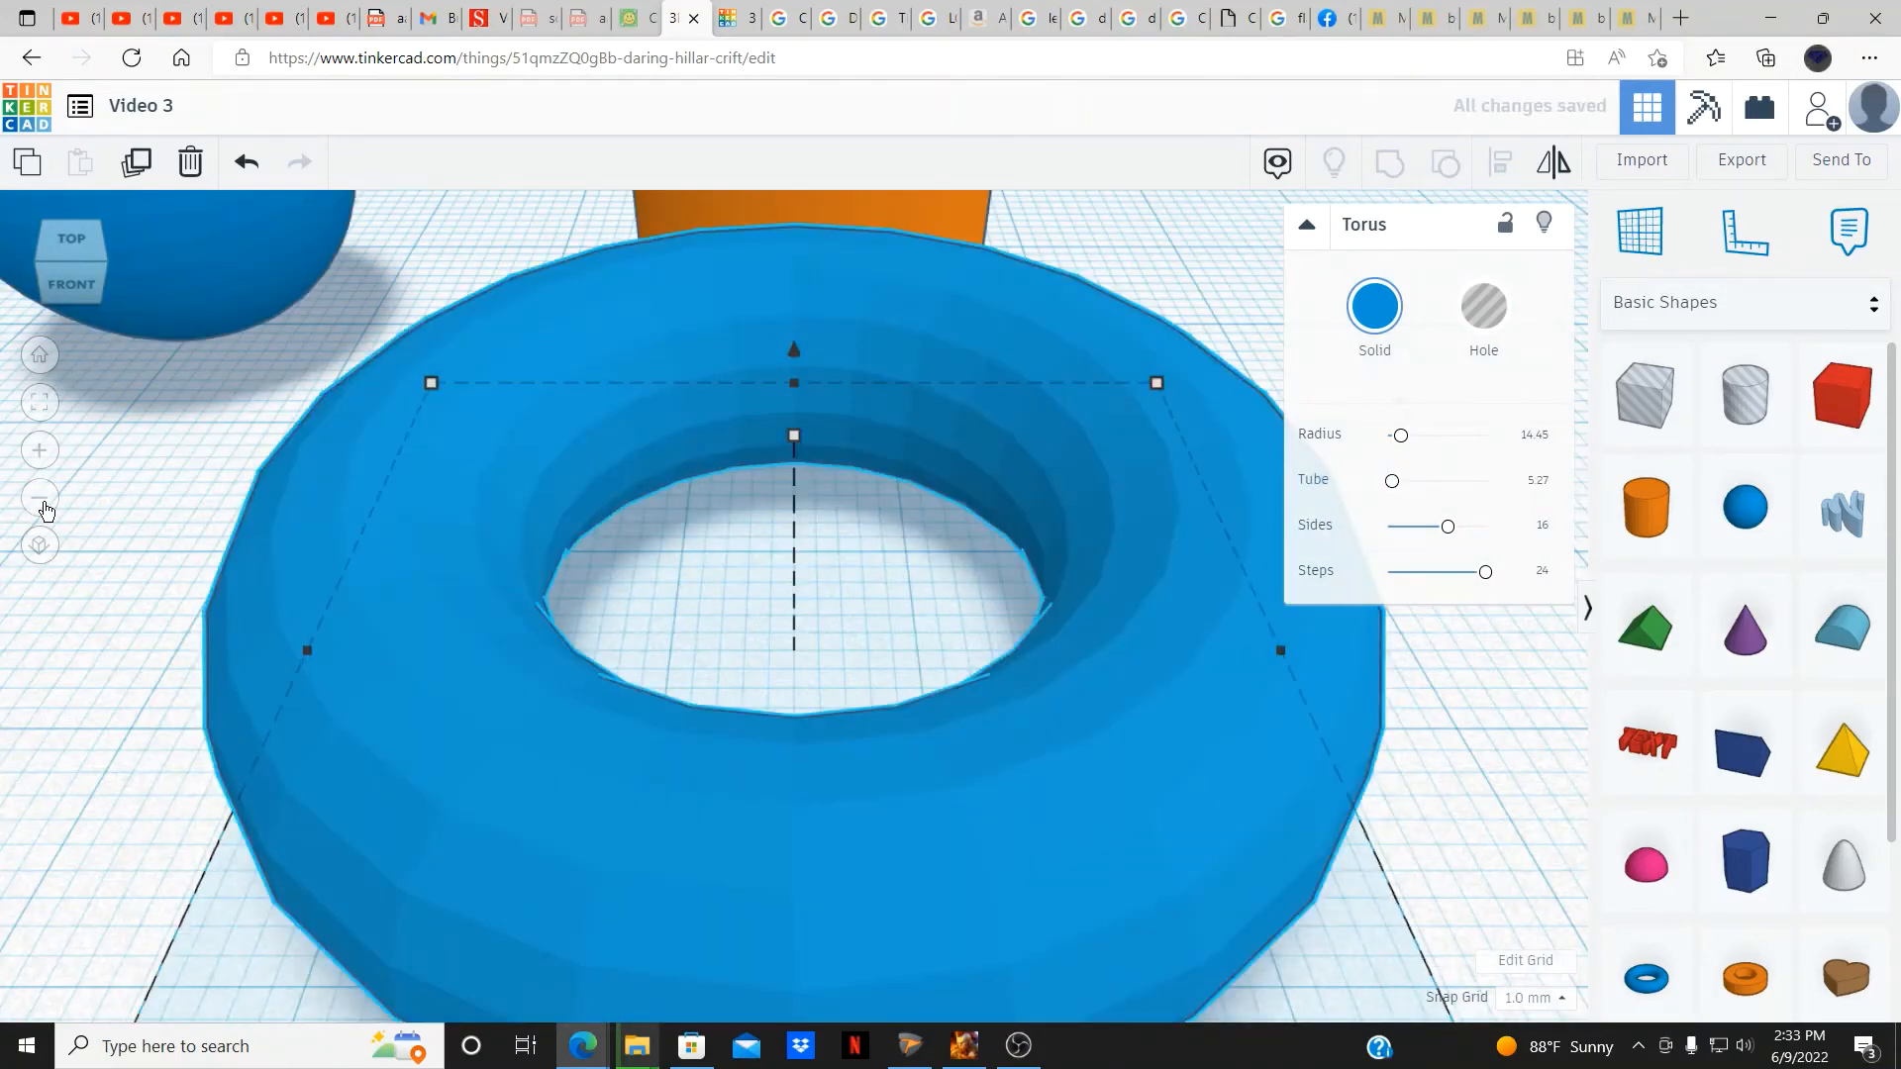
# Try a much larger blue torus with radius 53.49, tube 16.75 and 24 sides.
pyautogui.click(45, 508)
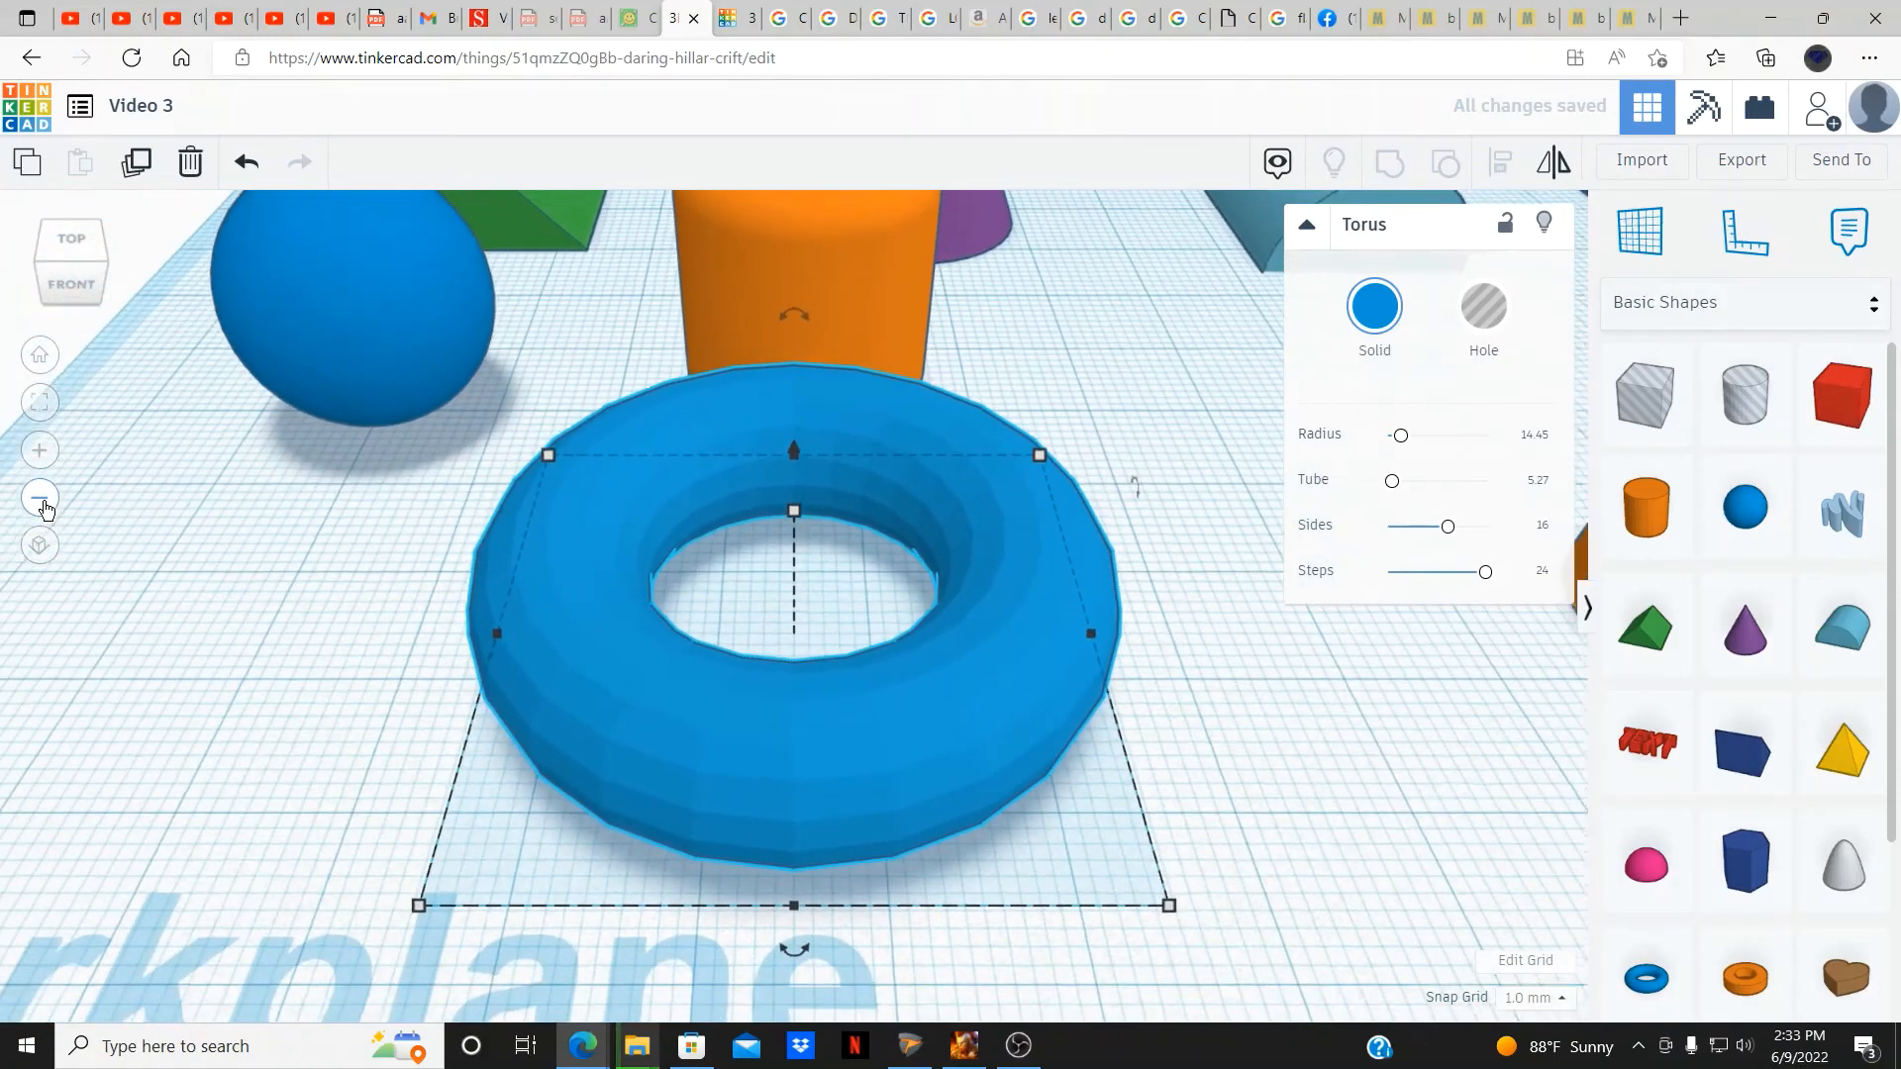
pyautogui.click(45, 508)
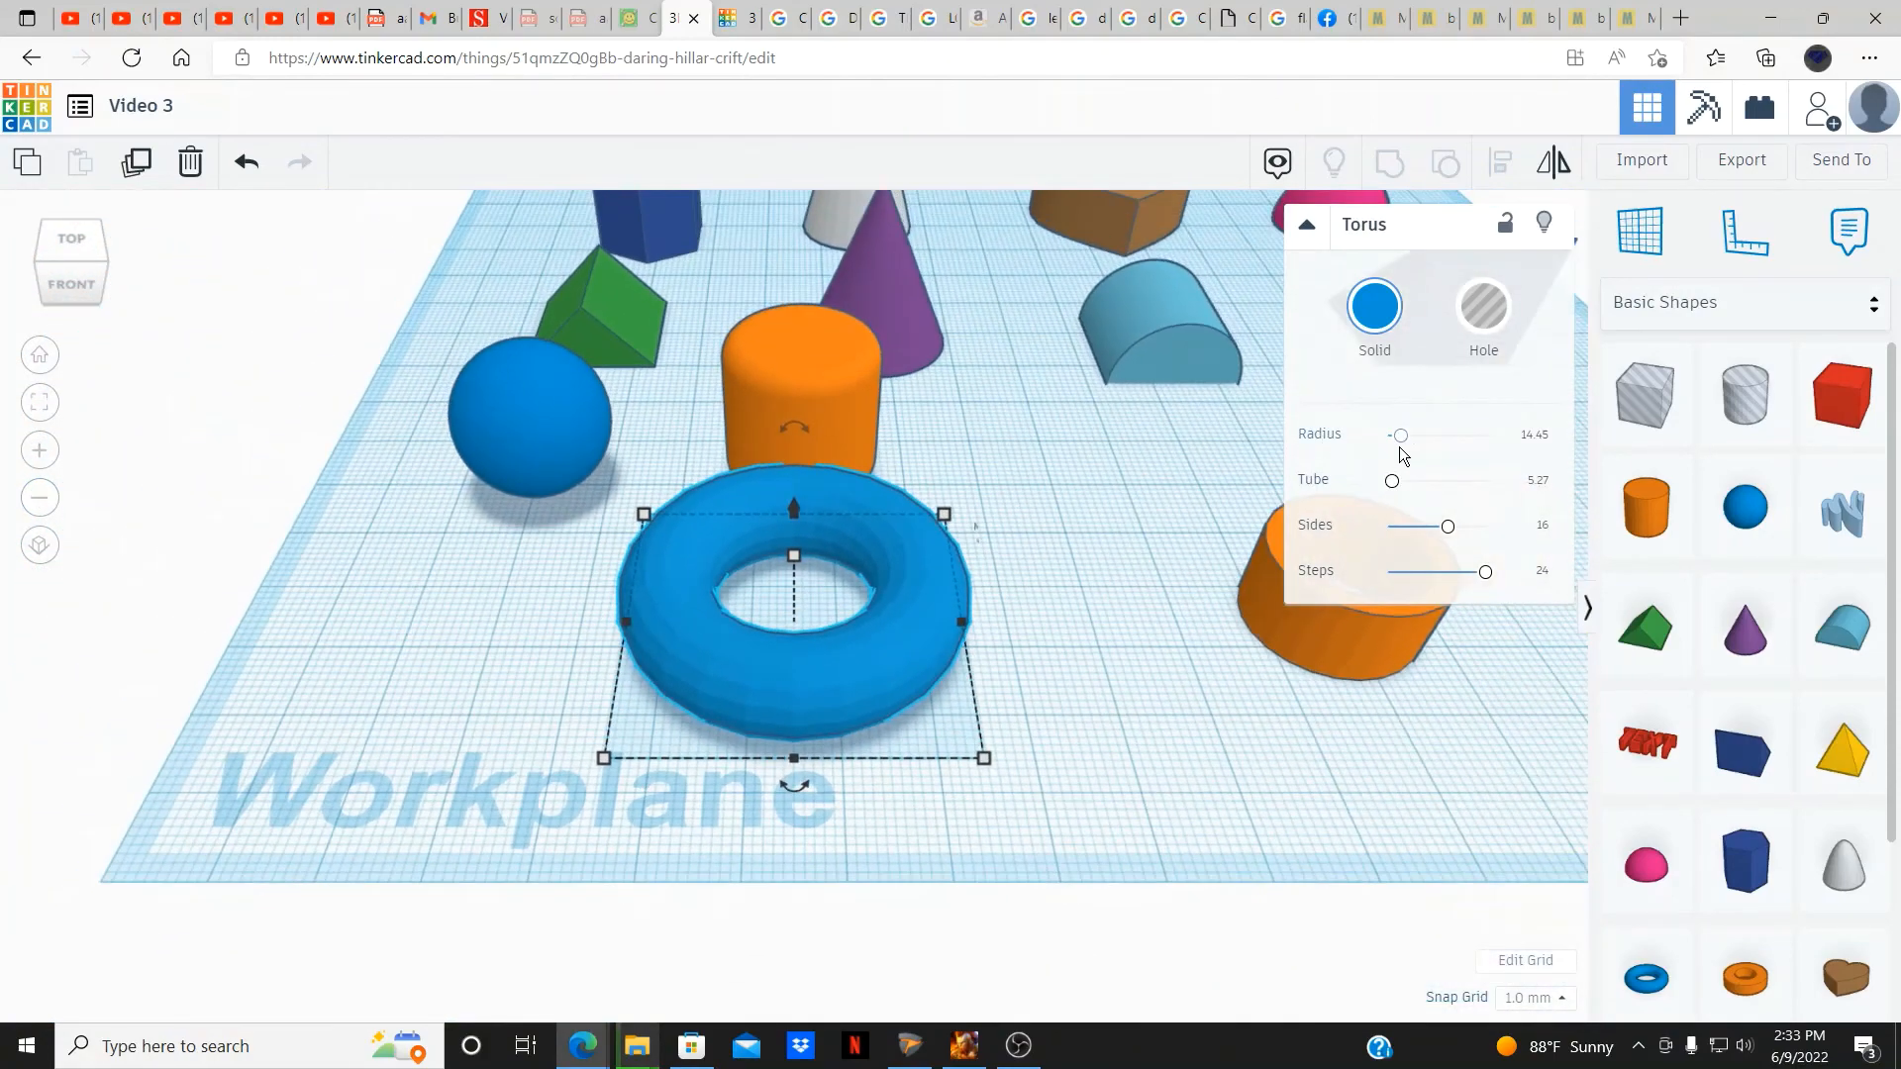
pyautogui.moveTo(1399, 442); pyautogui.dragTo(1409, 491)
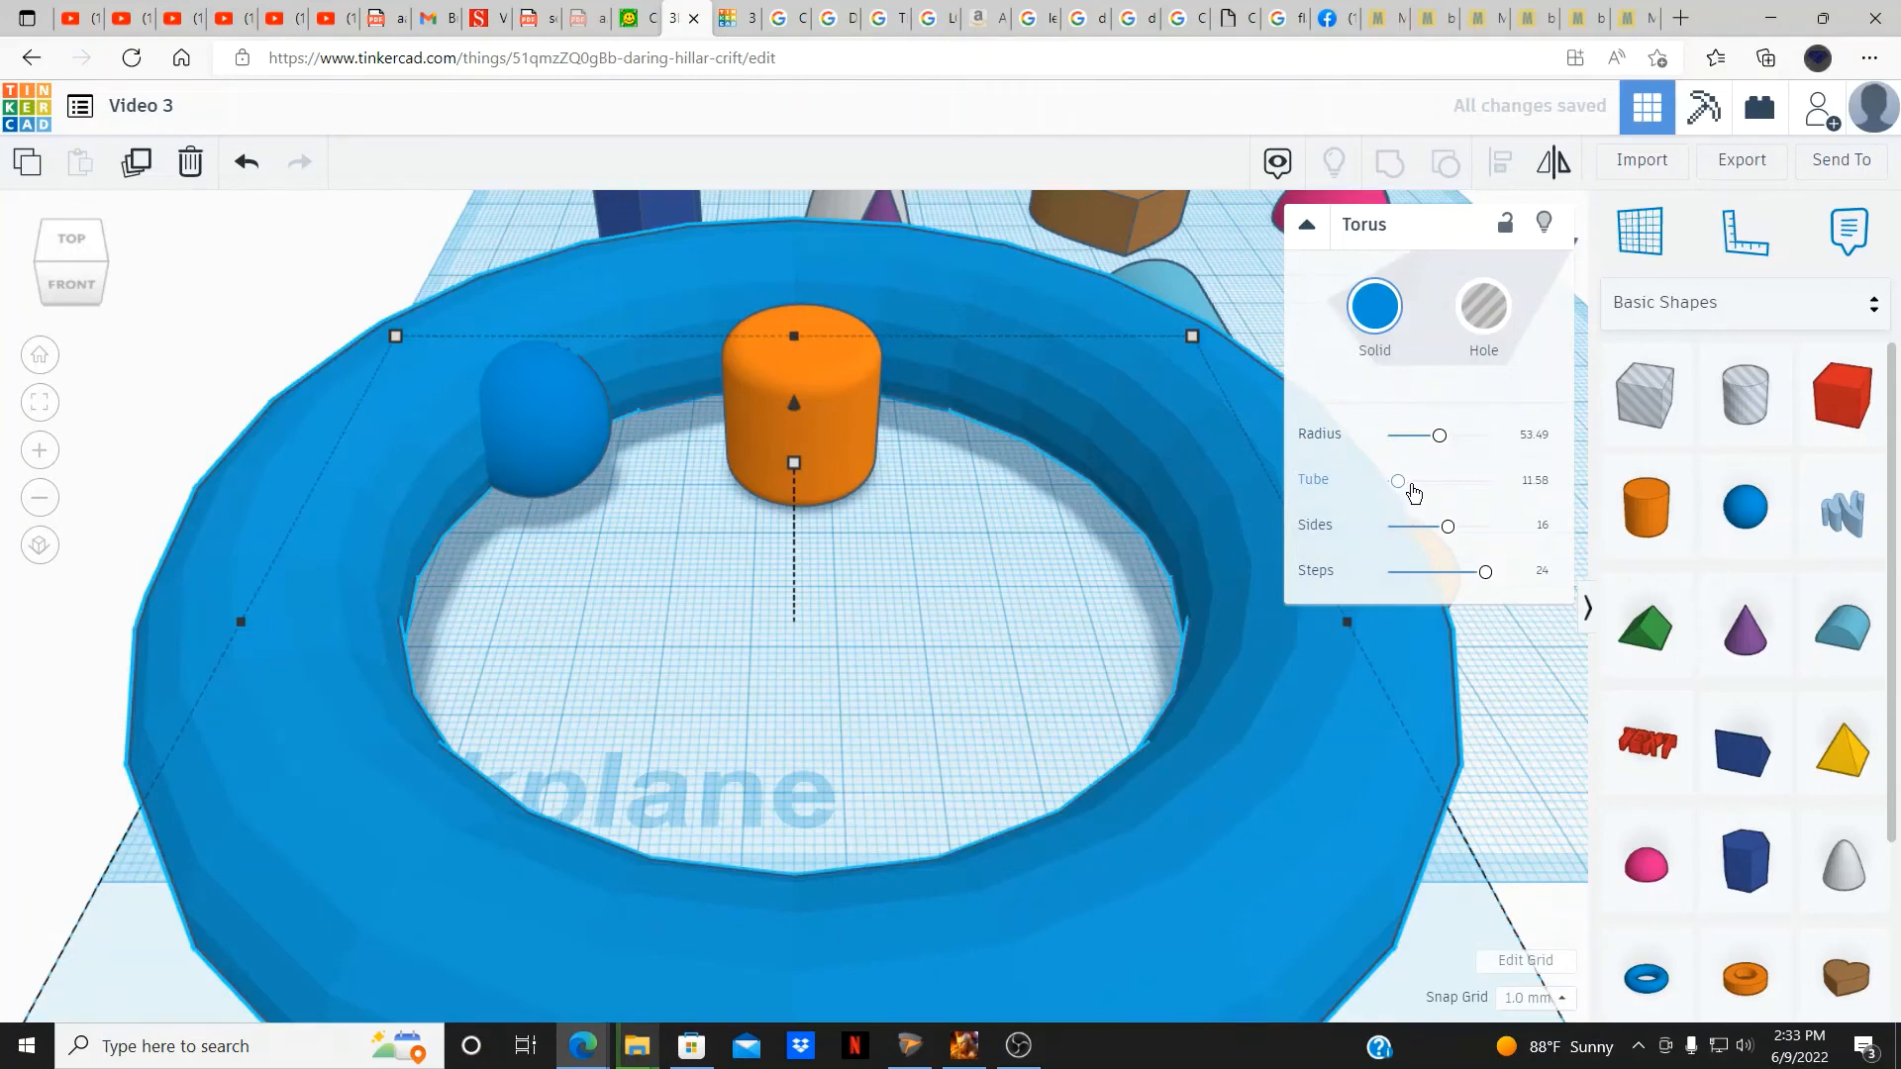
pyautogui.moveTo(1398, 483); pyautogui.dragTo(1523, 539)
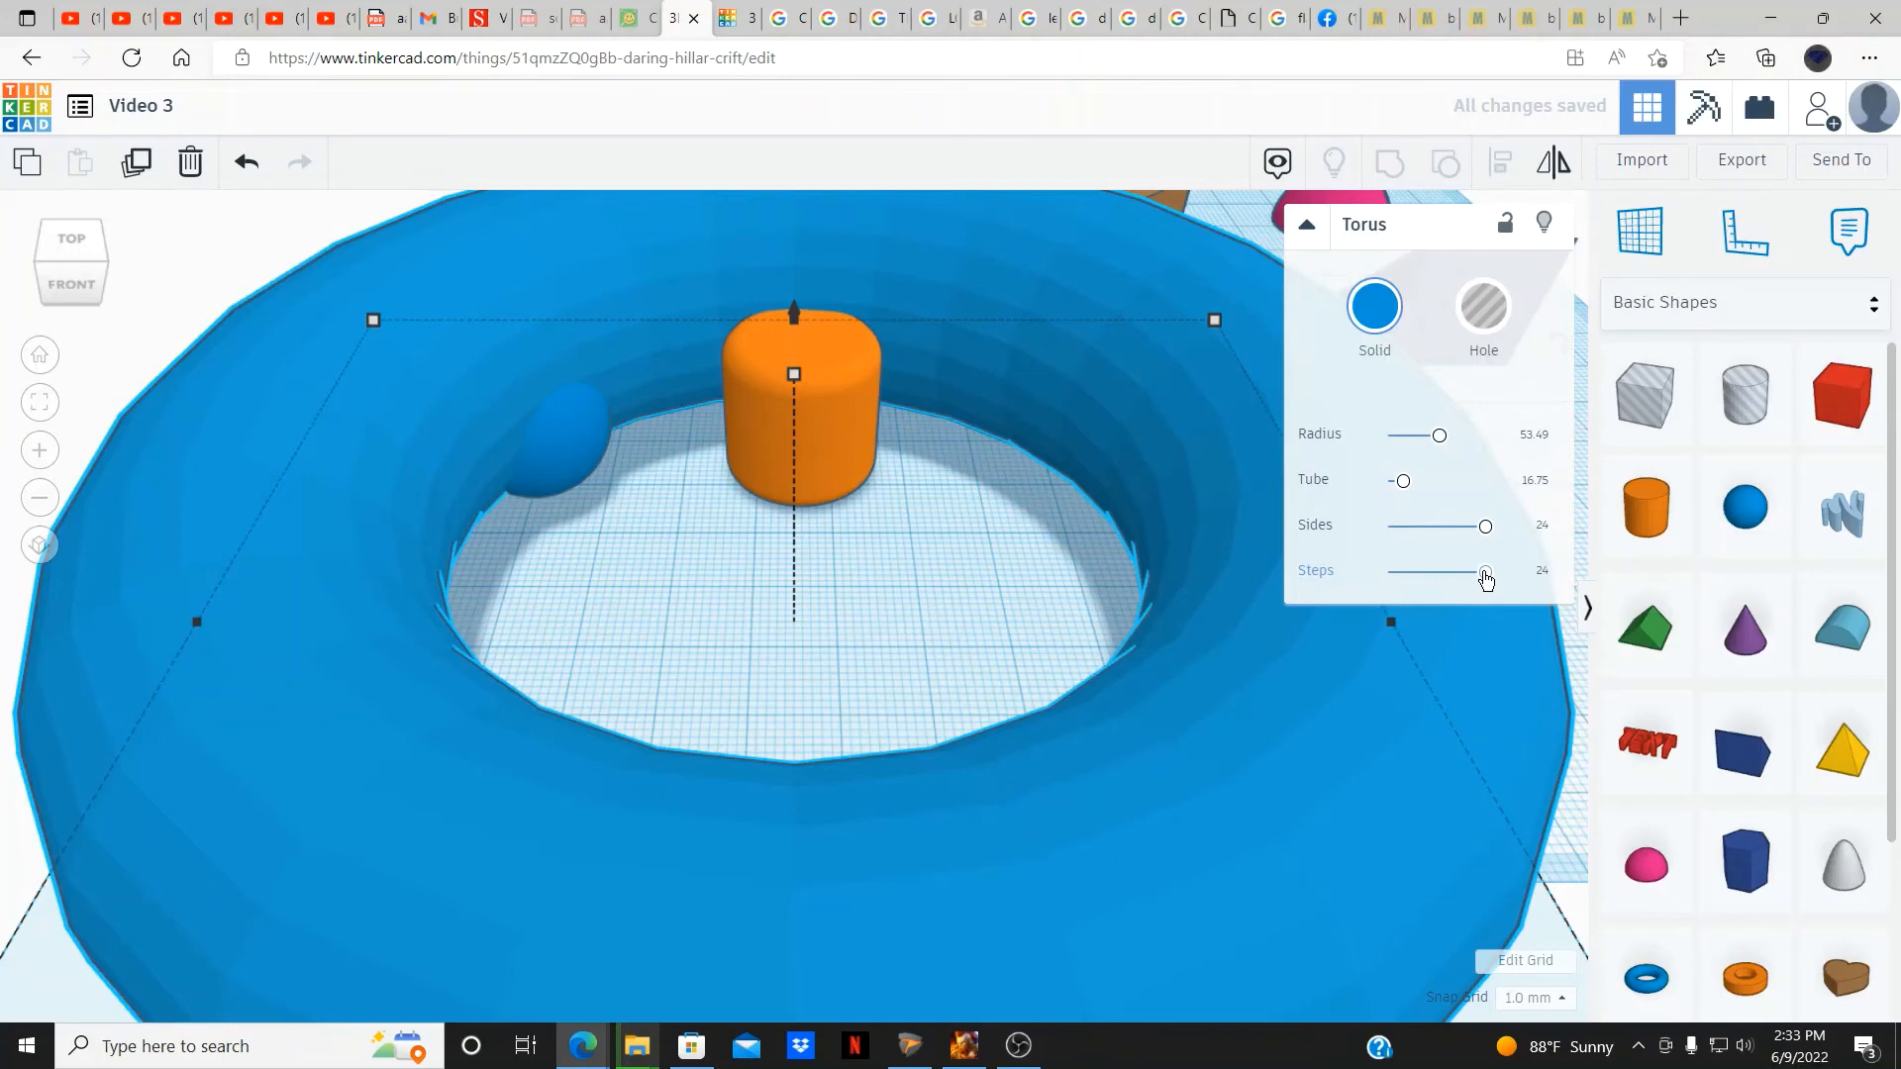
pyautogui.moveTo(1485, 578); pyautogui.dragTo(1524, 584)
# Undo all the property changes made to the blue torus.
pyautogui.click(245, 164)
pyautogui.click(245, 165)
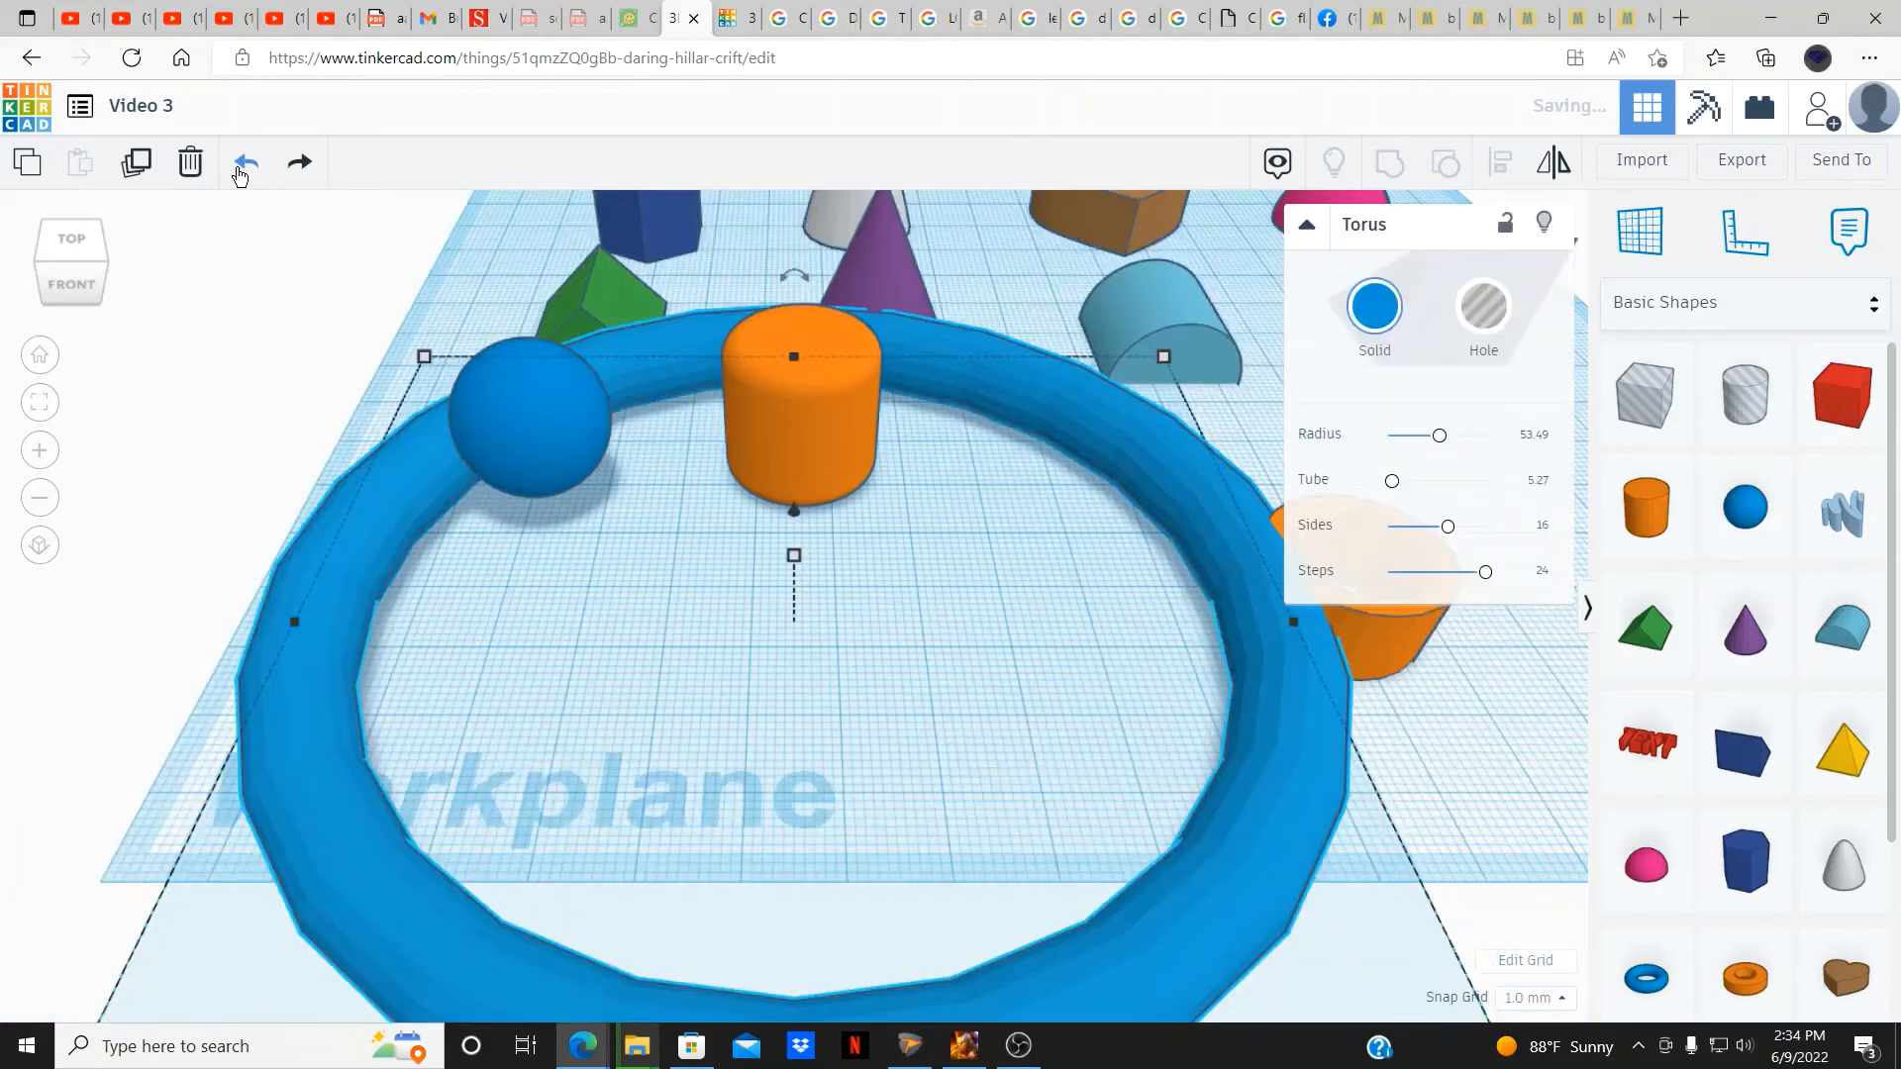
pyautogui.click(245, 164)
pyautogui.click(245, 164)
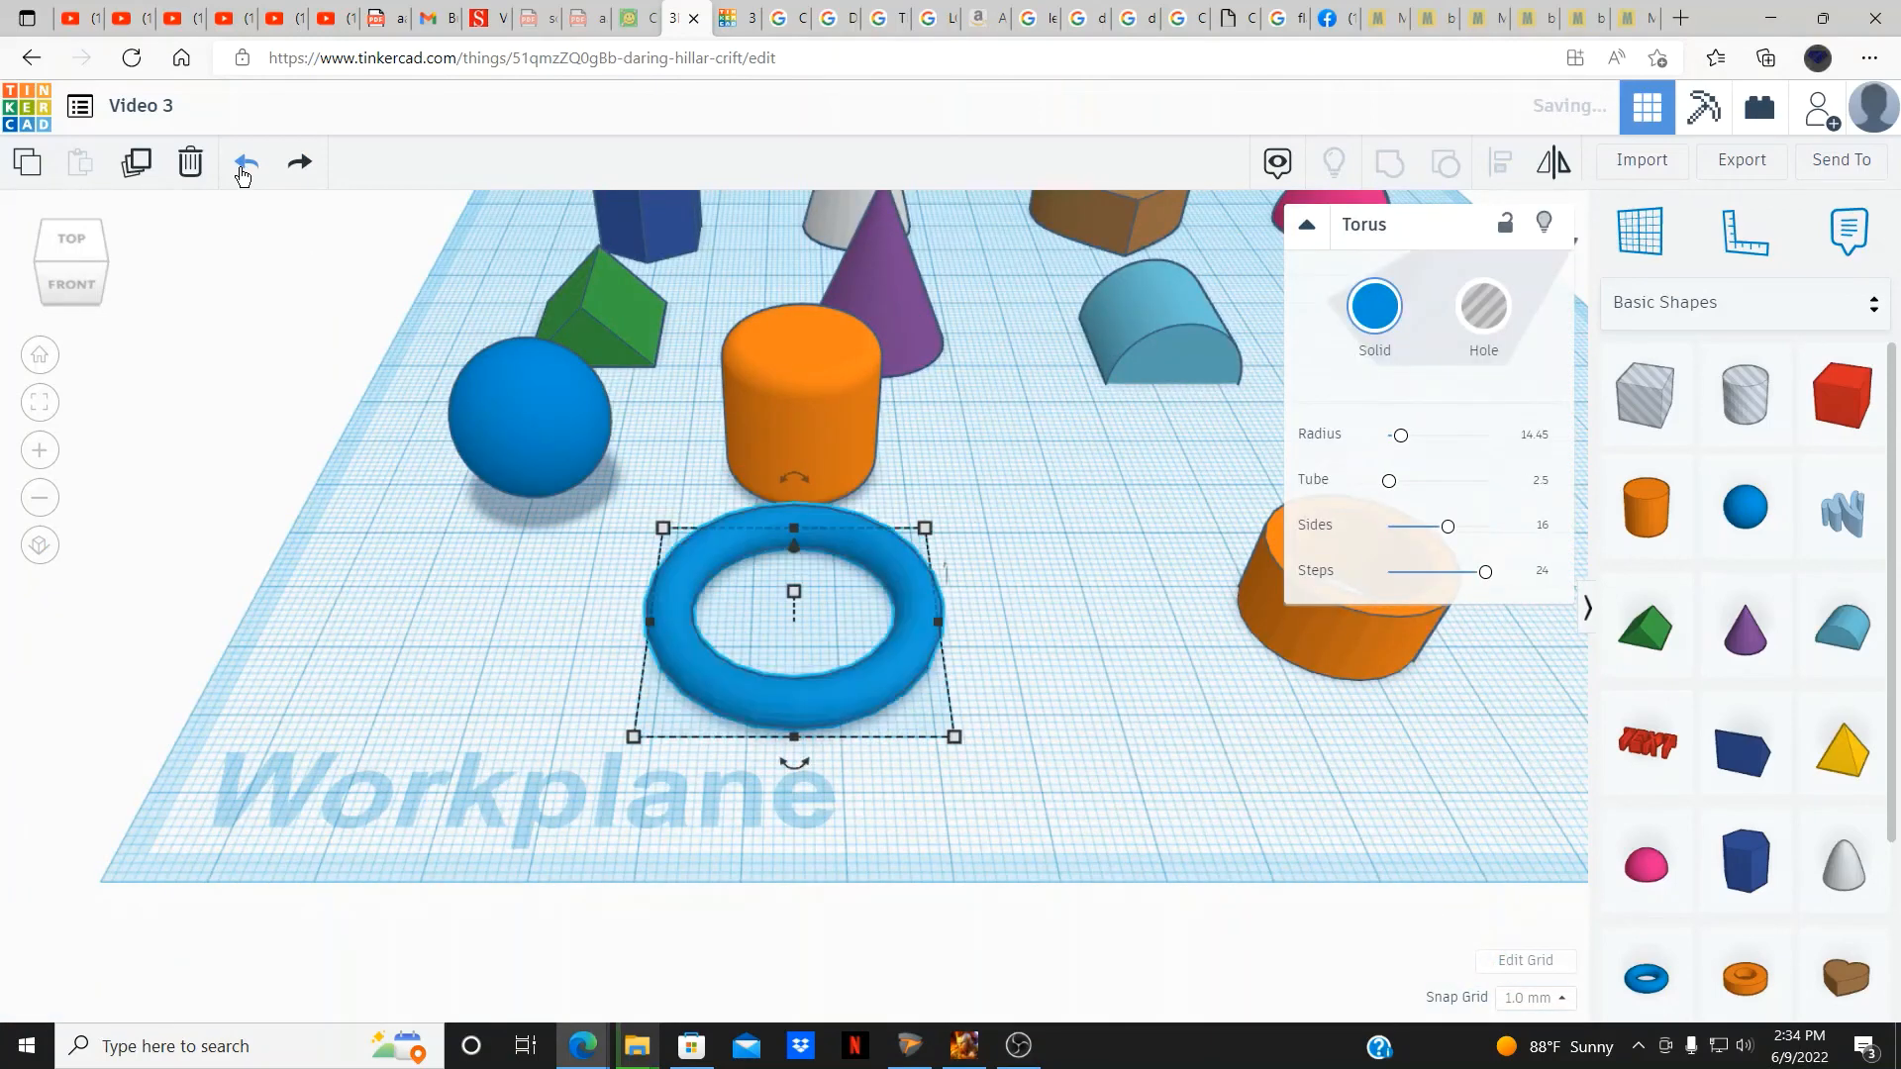
pyautogui.click(243, 173)
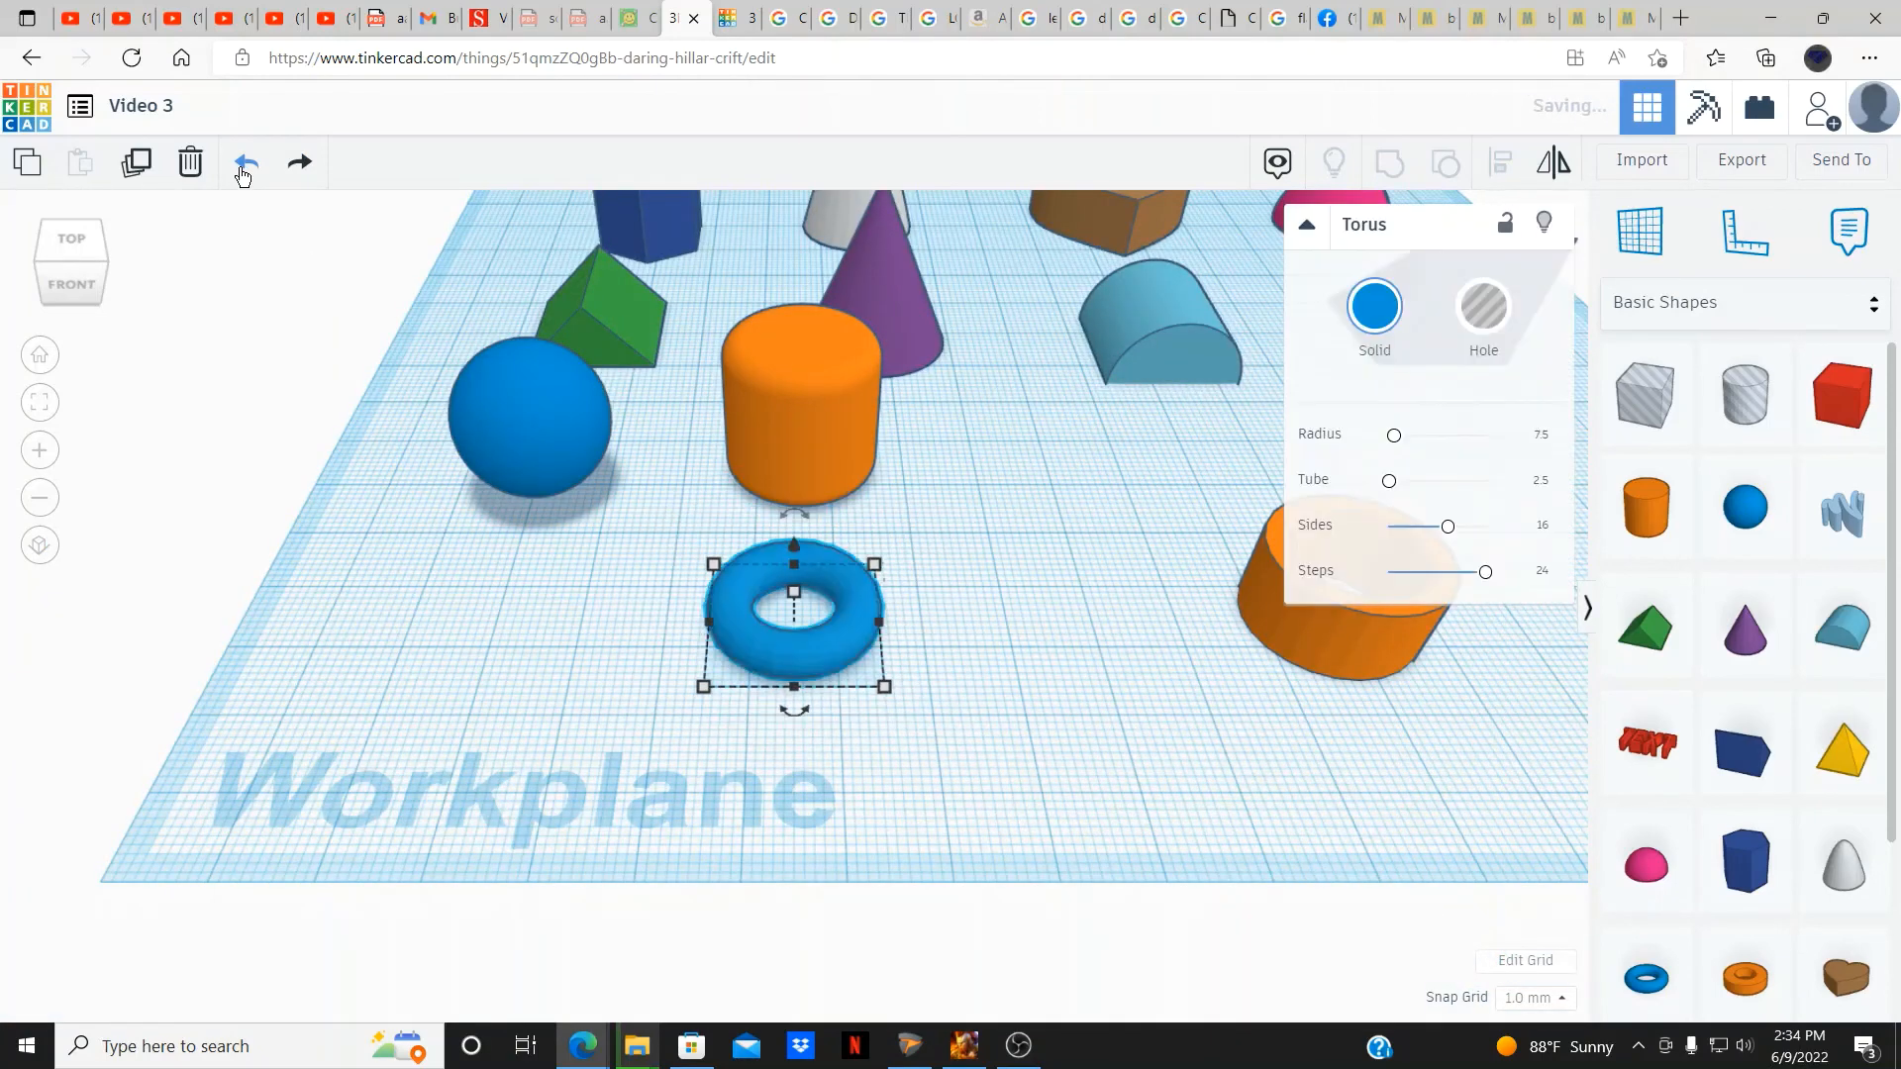
# Try radius 27.08, wall thickness 7.49, 34 sides and bevel 1.98 on the orange tube.
pyautogui.click(42, 364)
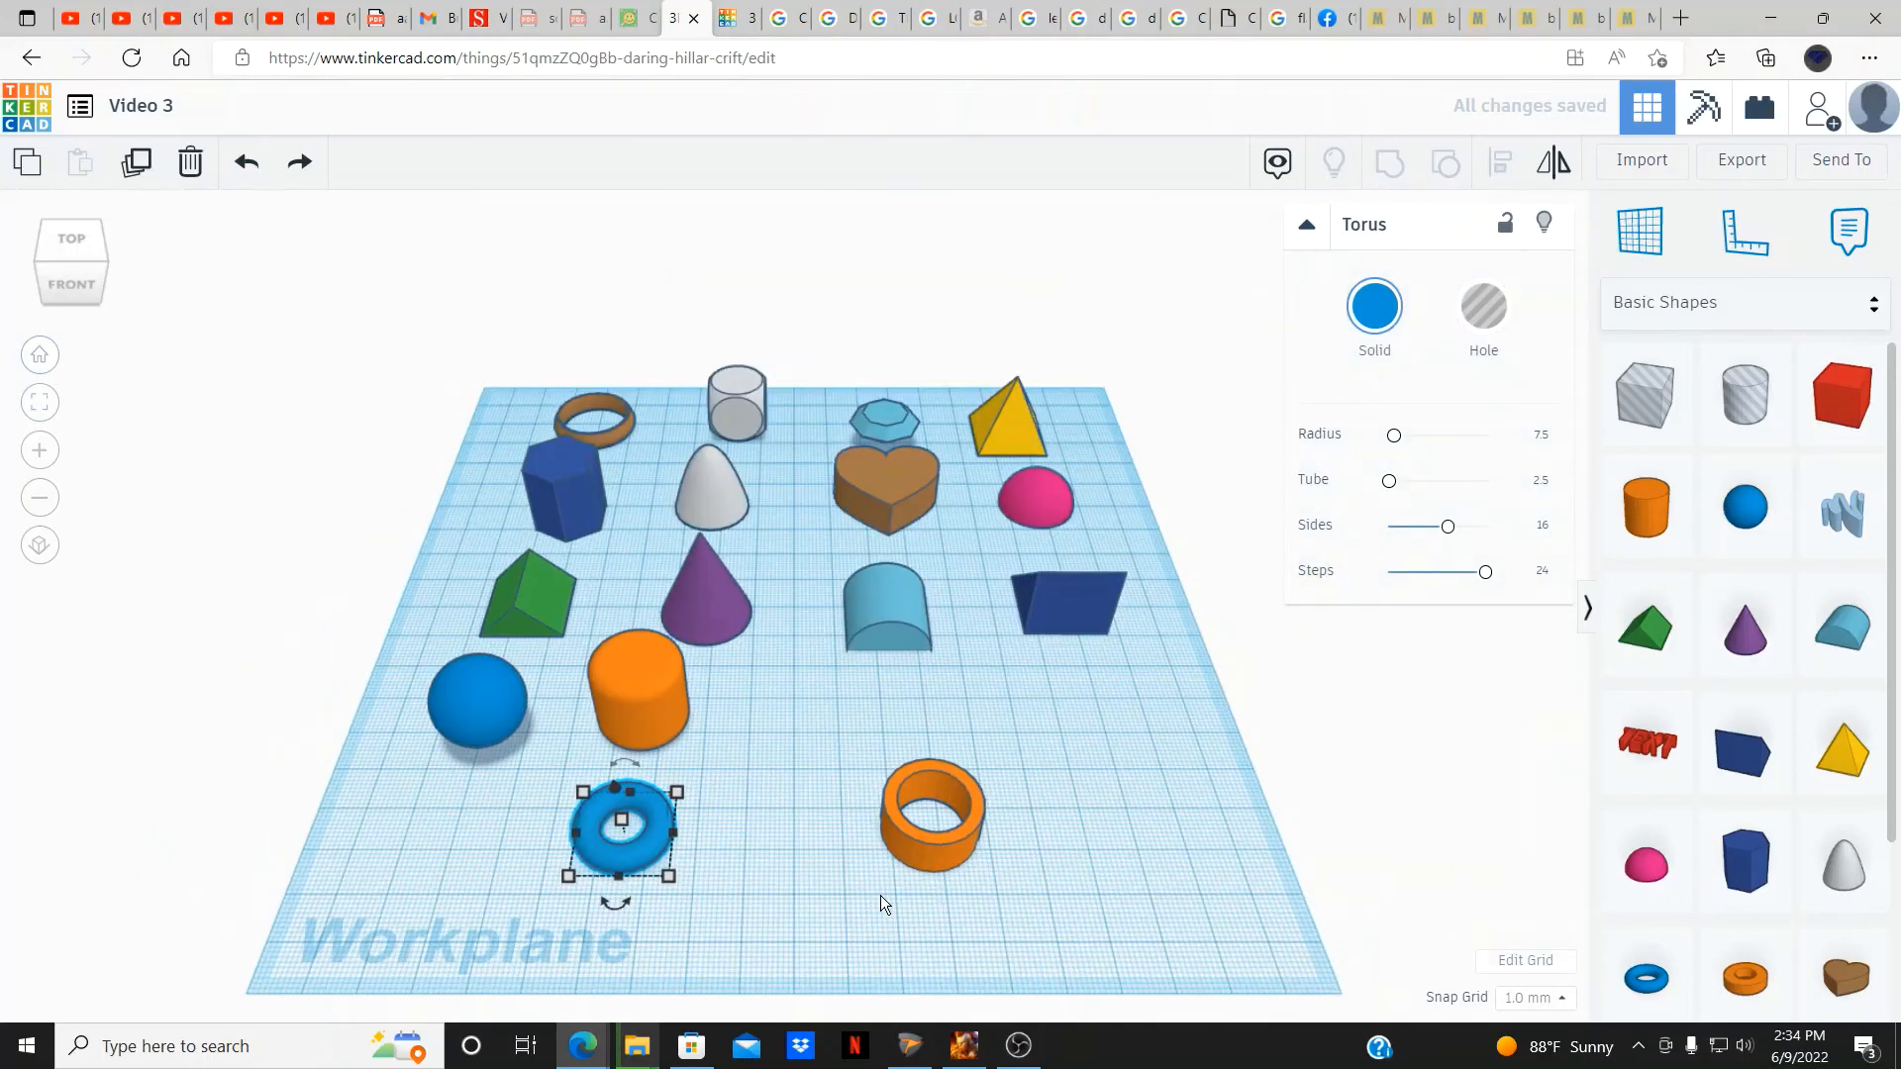
pyautogui.click(923, 858)
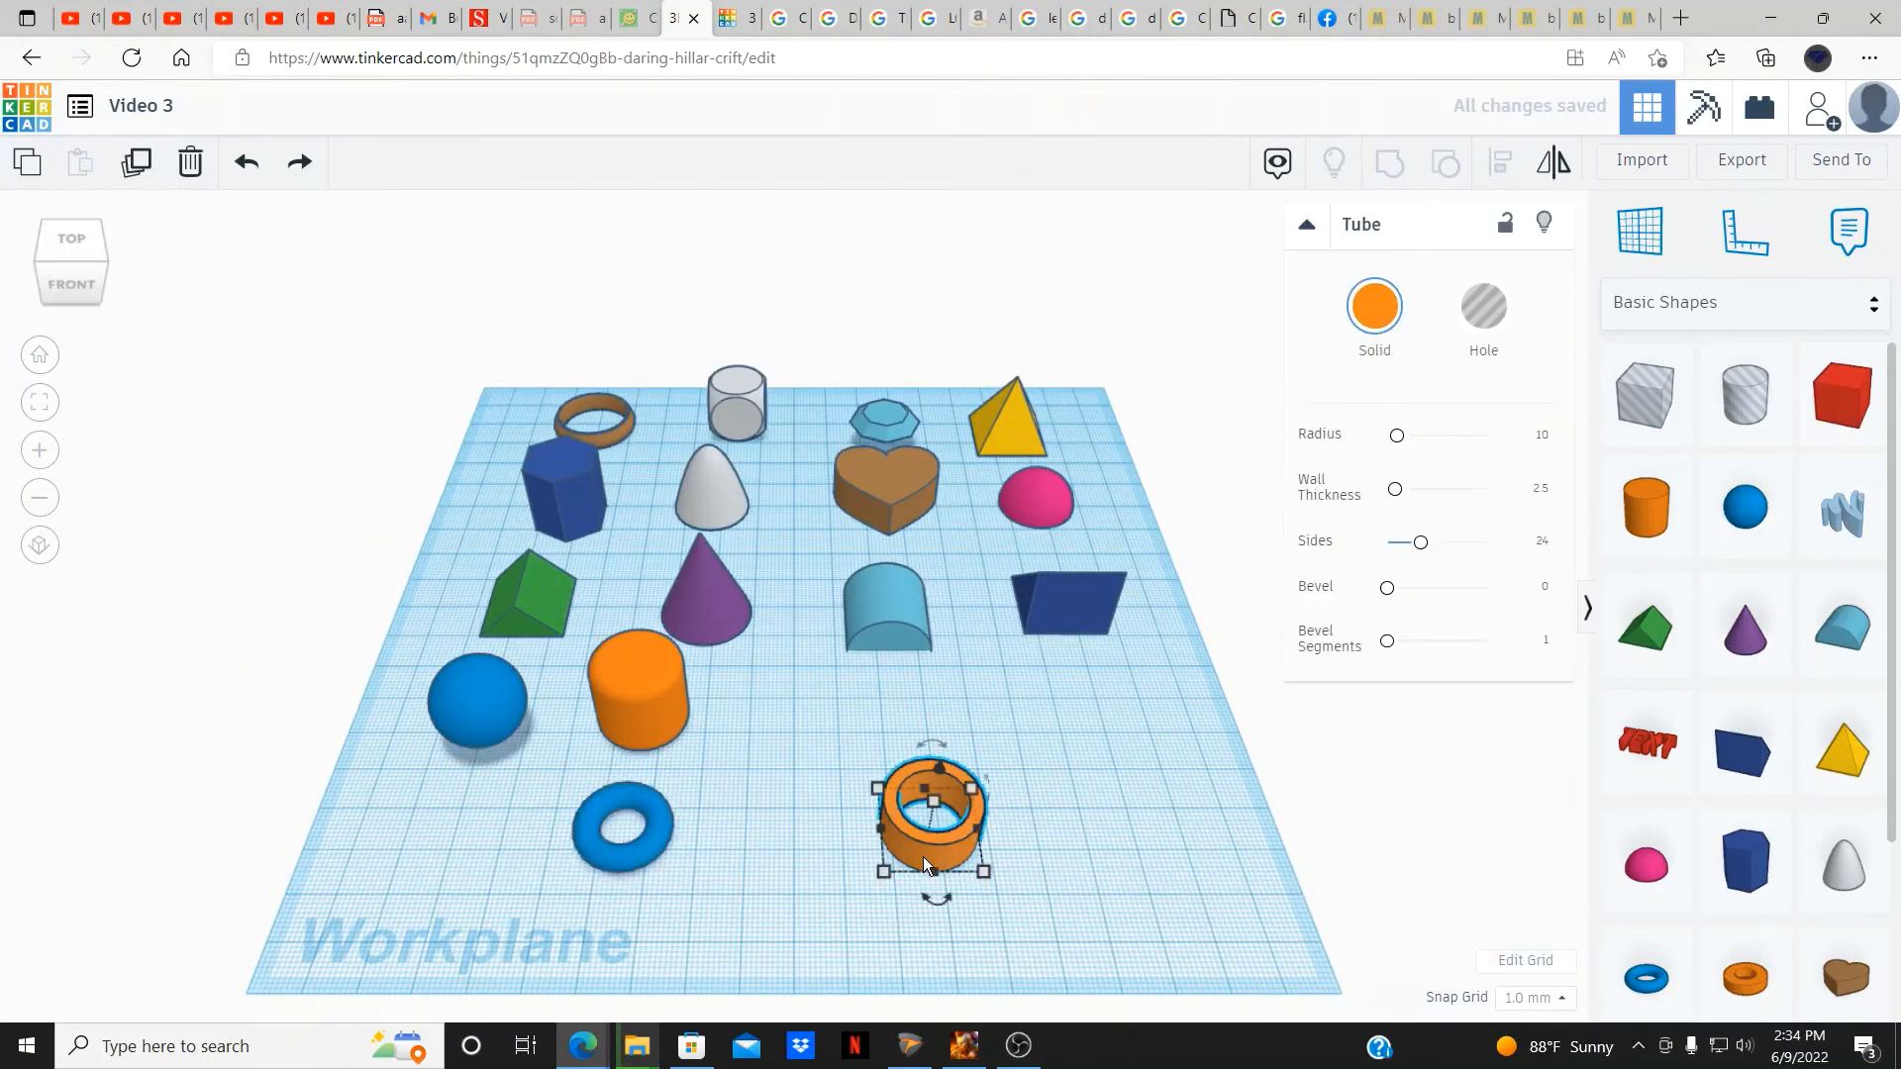
pyautogui.click(50, 402)
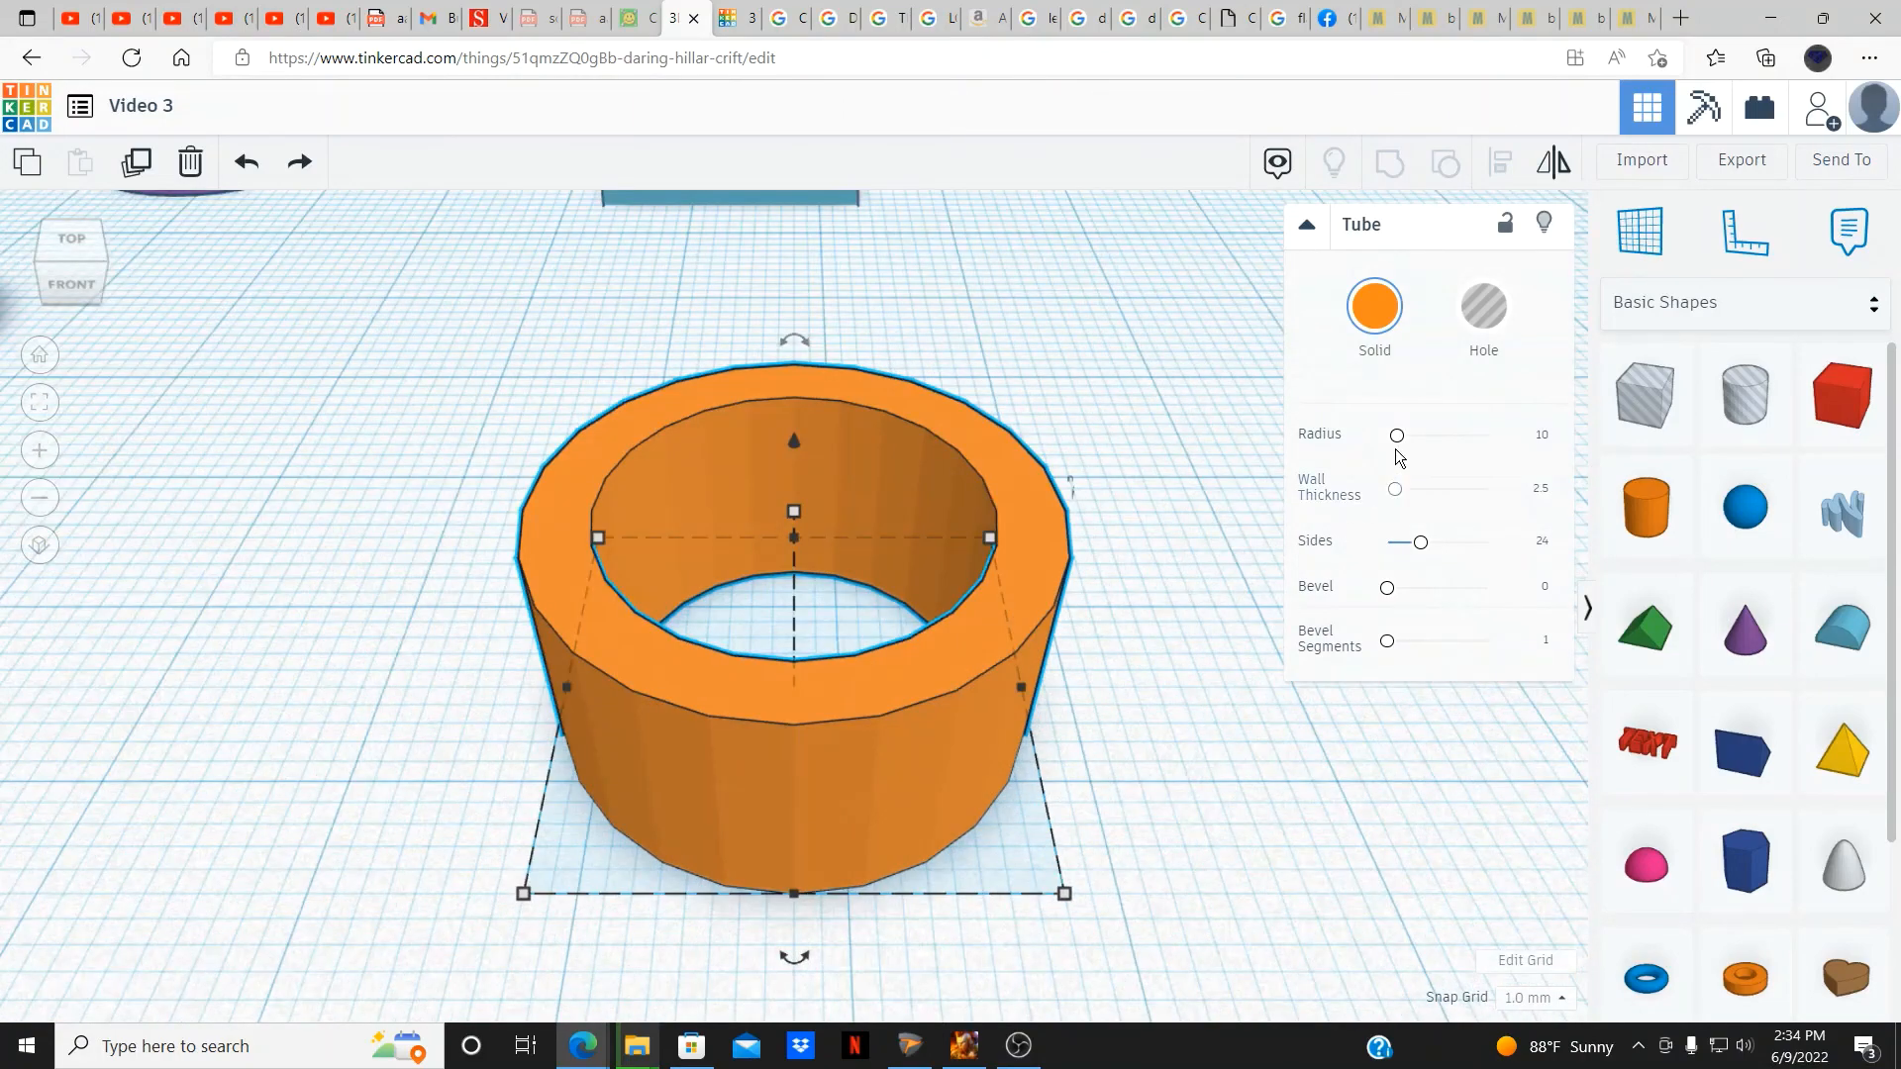
pyautogui.moveTo(1397, 435); pyautogui.dragTo(1417, 448)
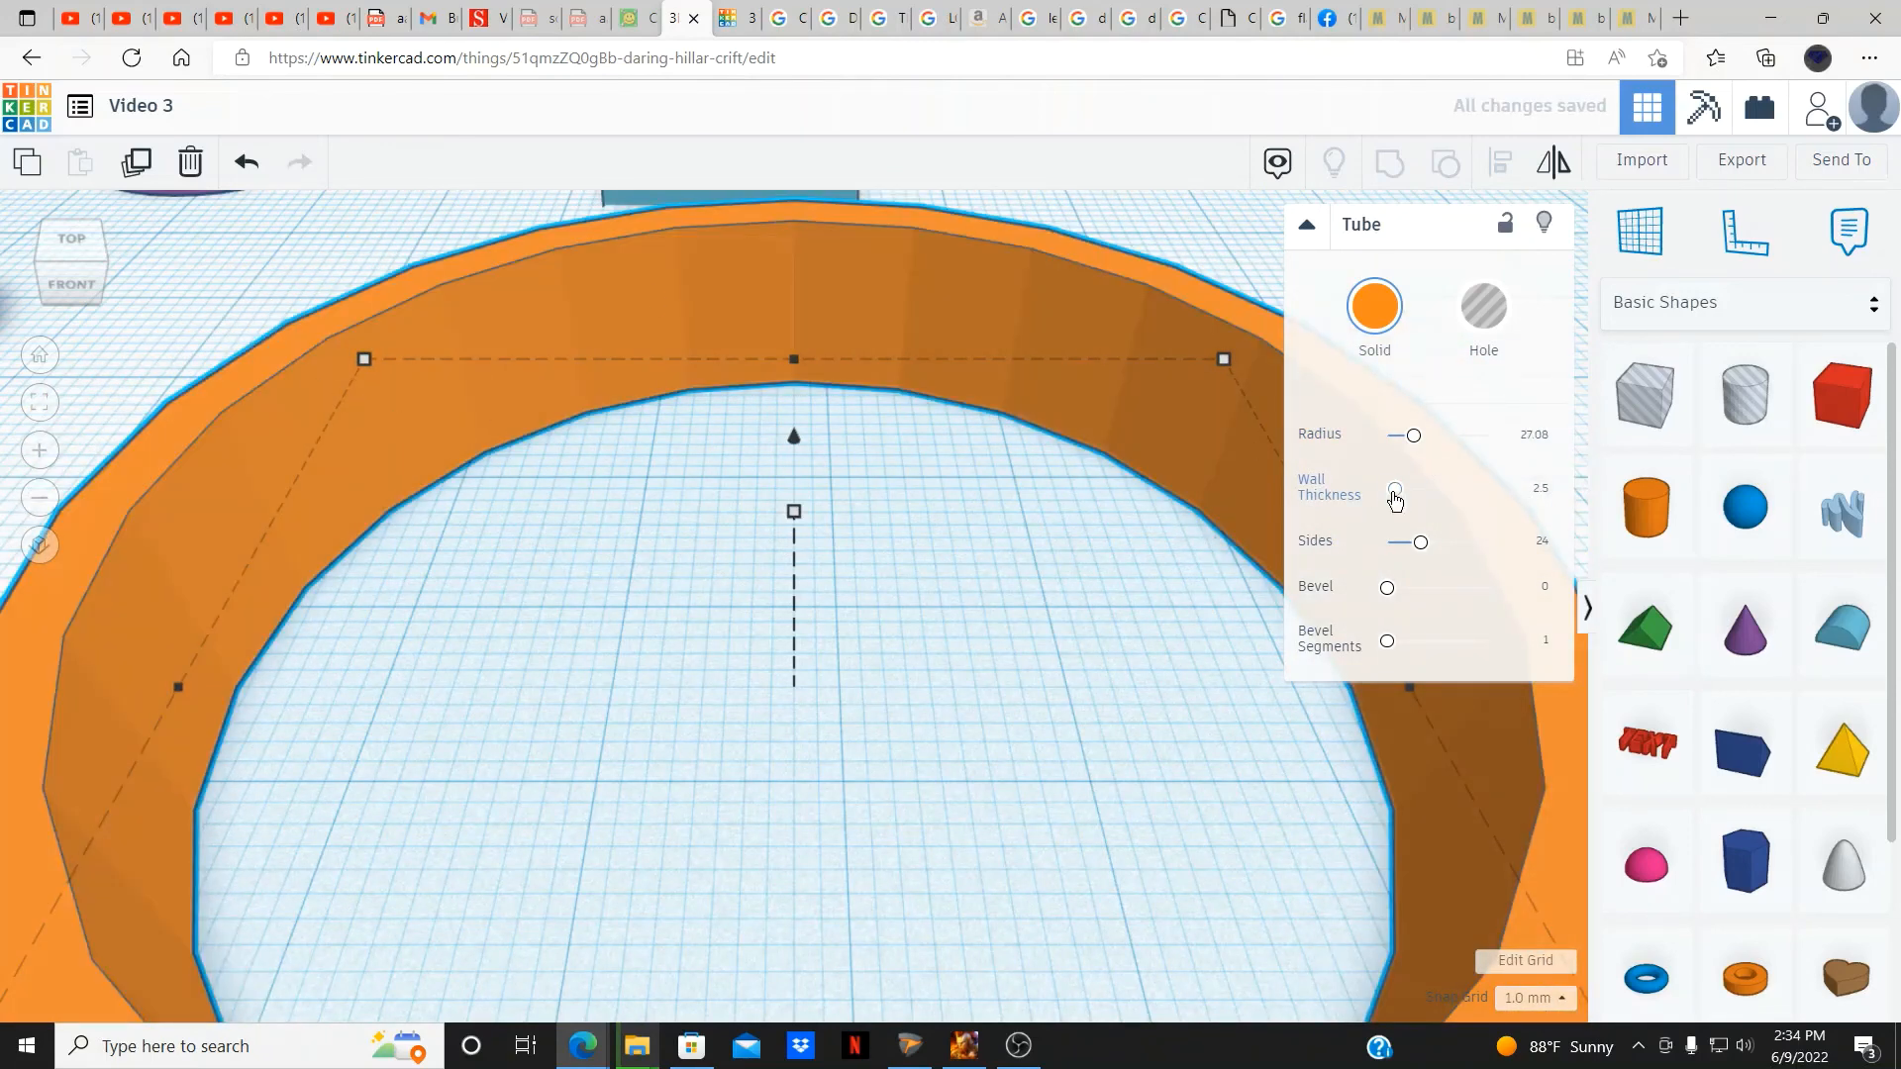
pyautogui.moveTo(1395, 492); pyautogui.dragTo(1426, 594)
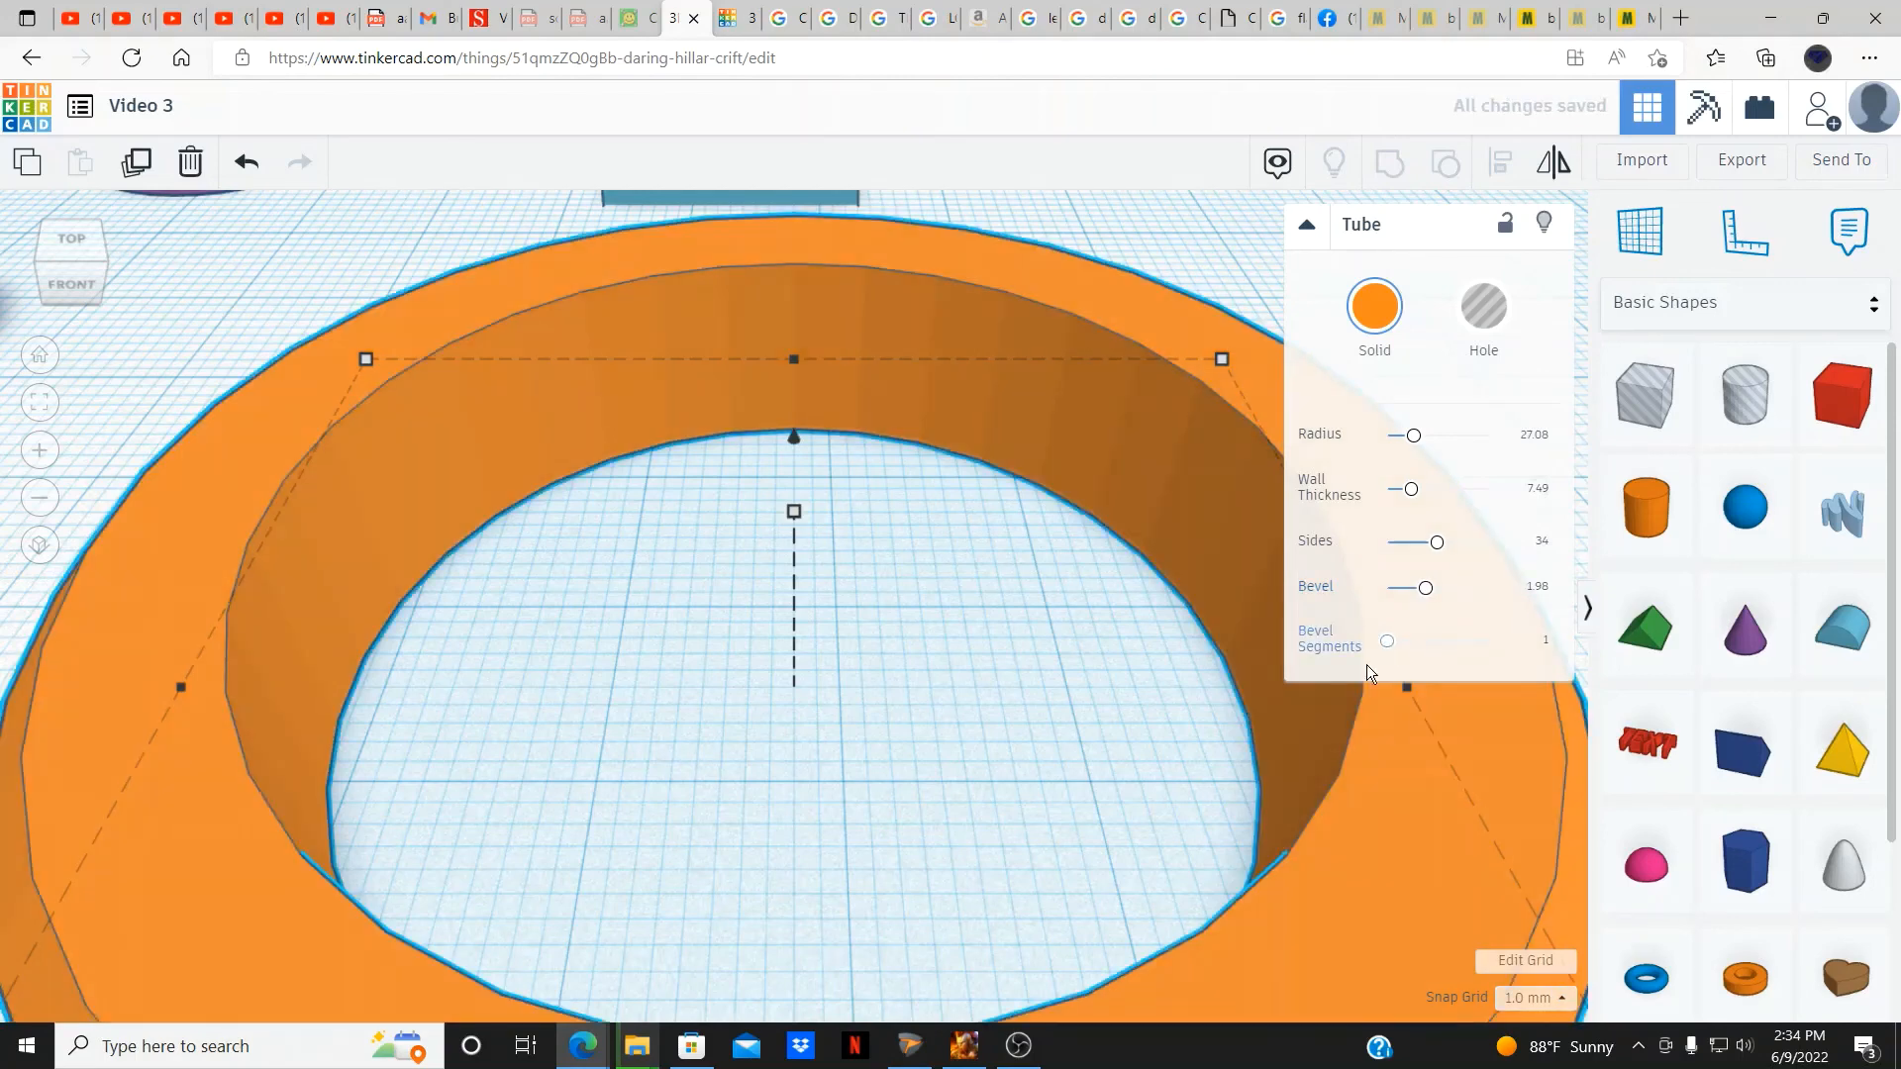
# Try a bevel of 5 with 10 bevel segments on the orange tube and compare it with the blue torus.
pyautogui.scroll(-5, 1325, 799)
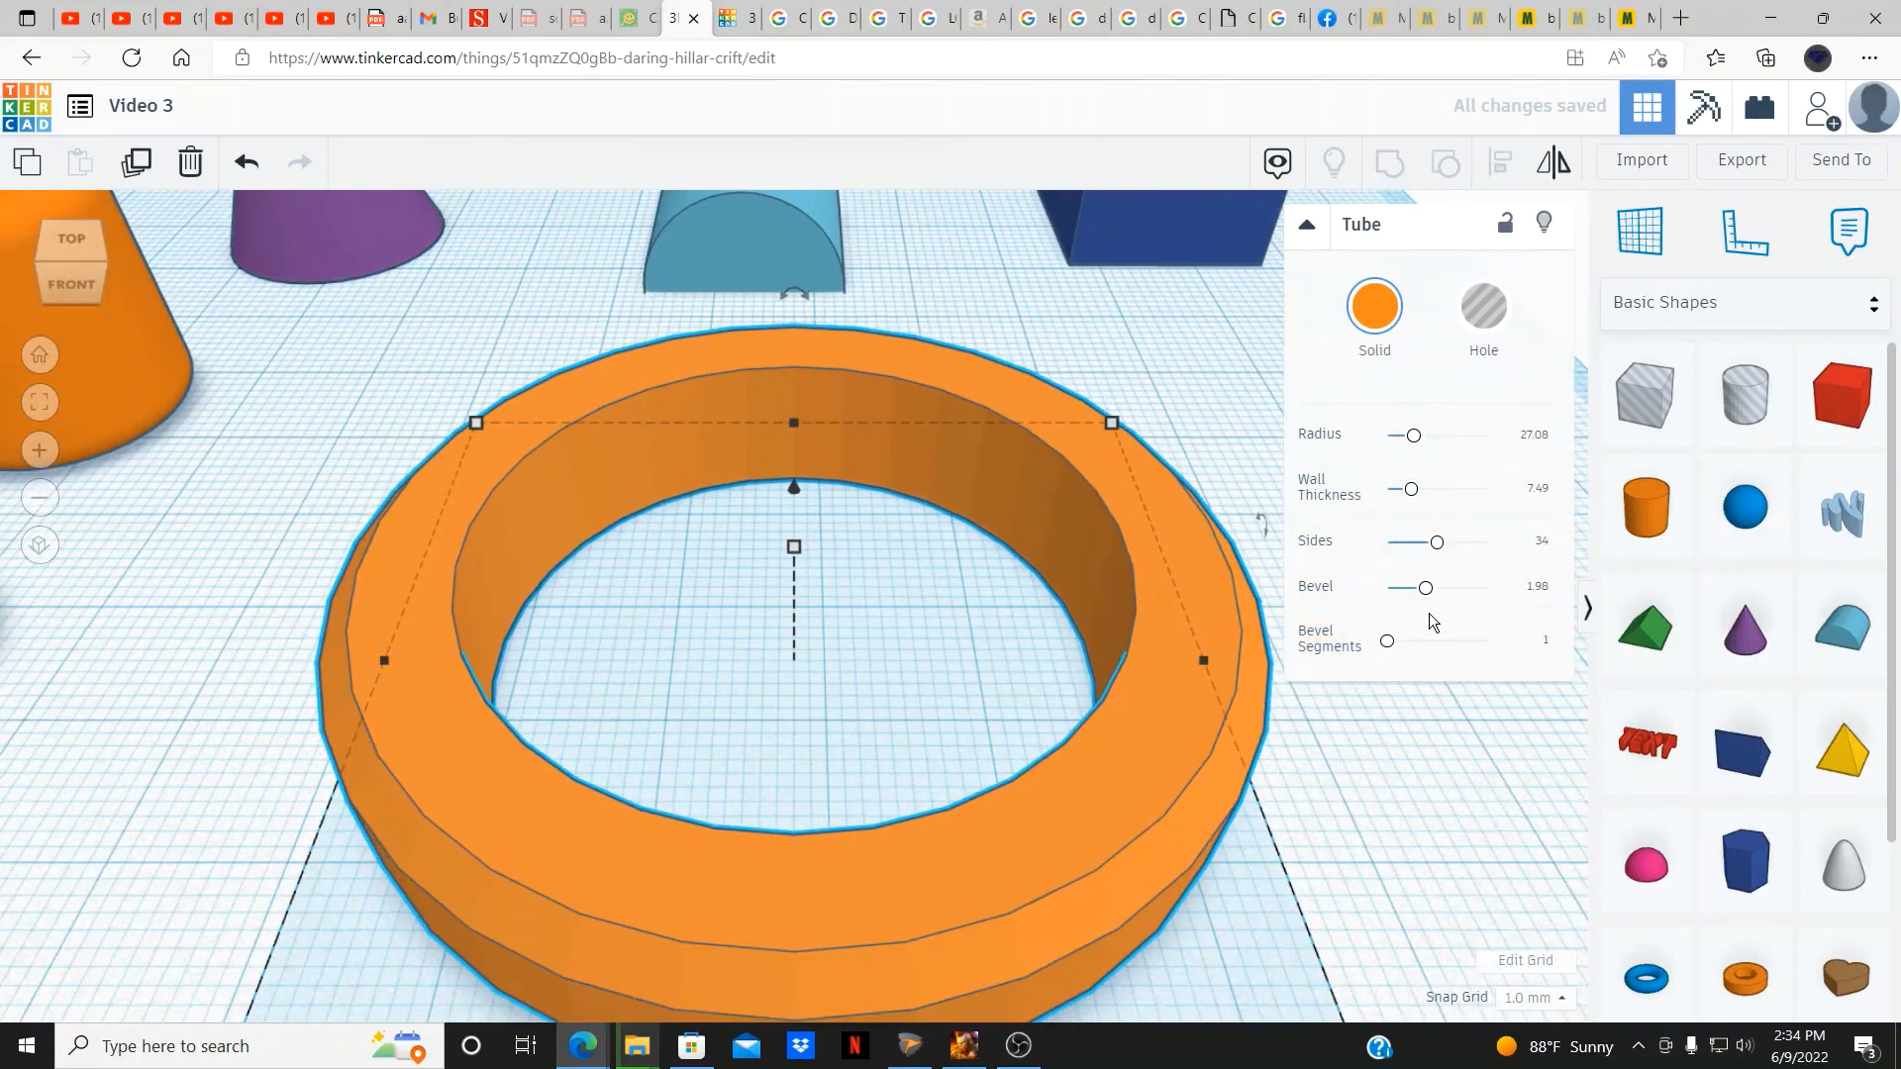
pyautogui.moveTo(1509, 599); pyautogui.dragTo(1528, 594)
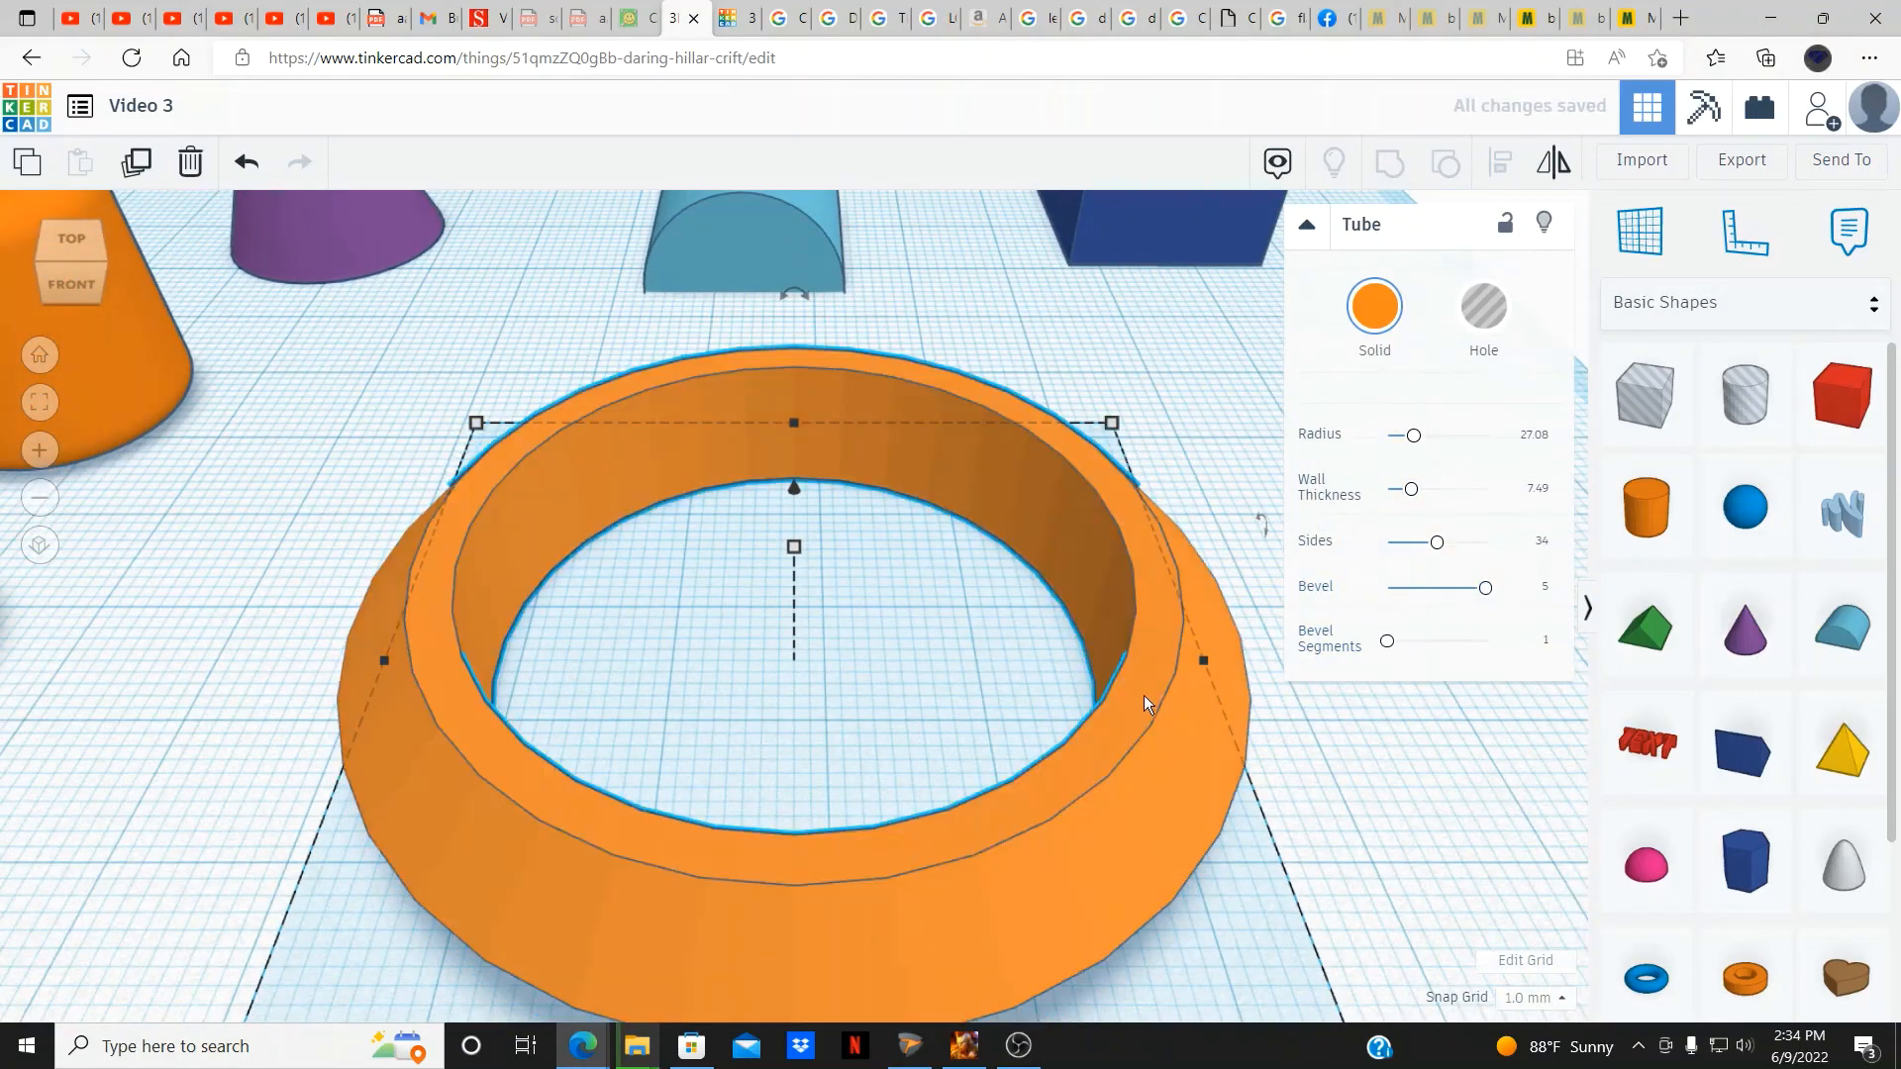
pyautogui.moveTo(1391, 644); pyautogui.dragTo(1467, 655)
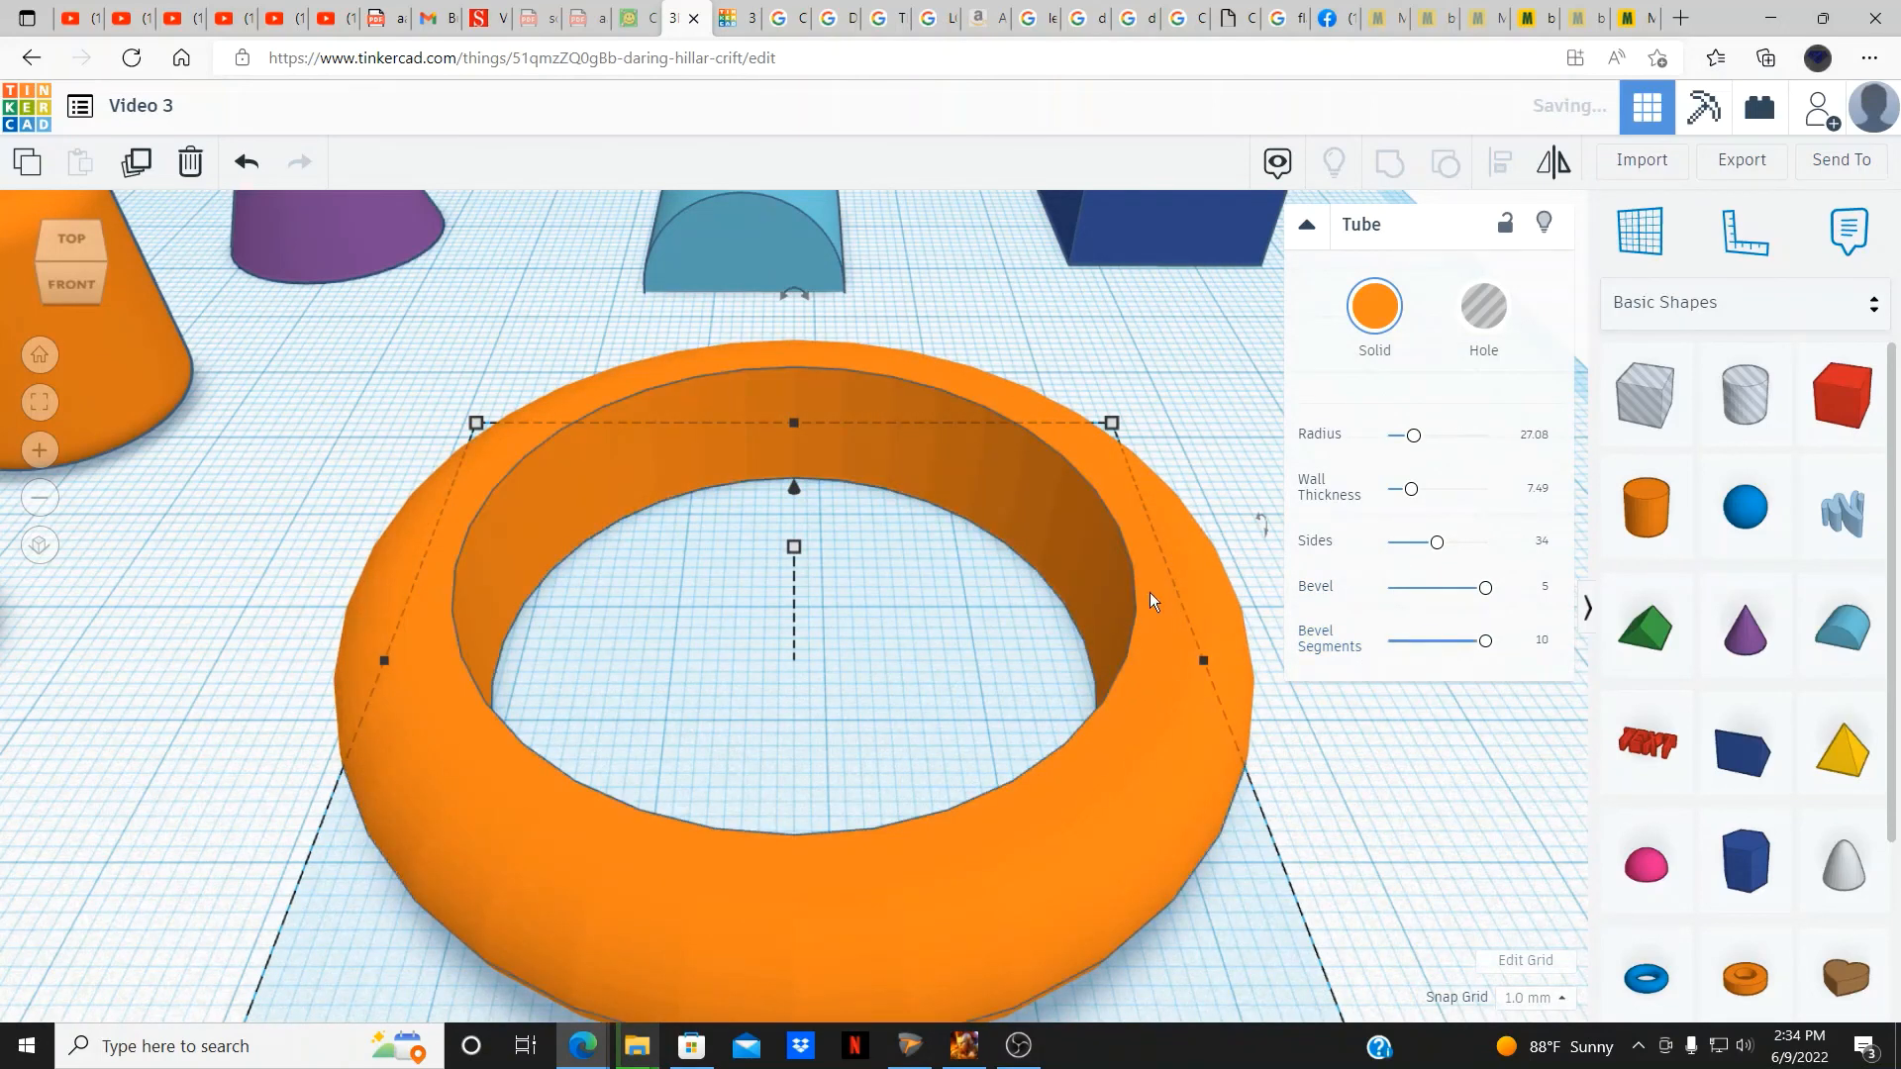
pyautogui.scroll(3, 1192, 662)
pyautogui.scroll(-5, 1191, 662)
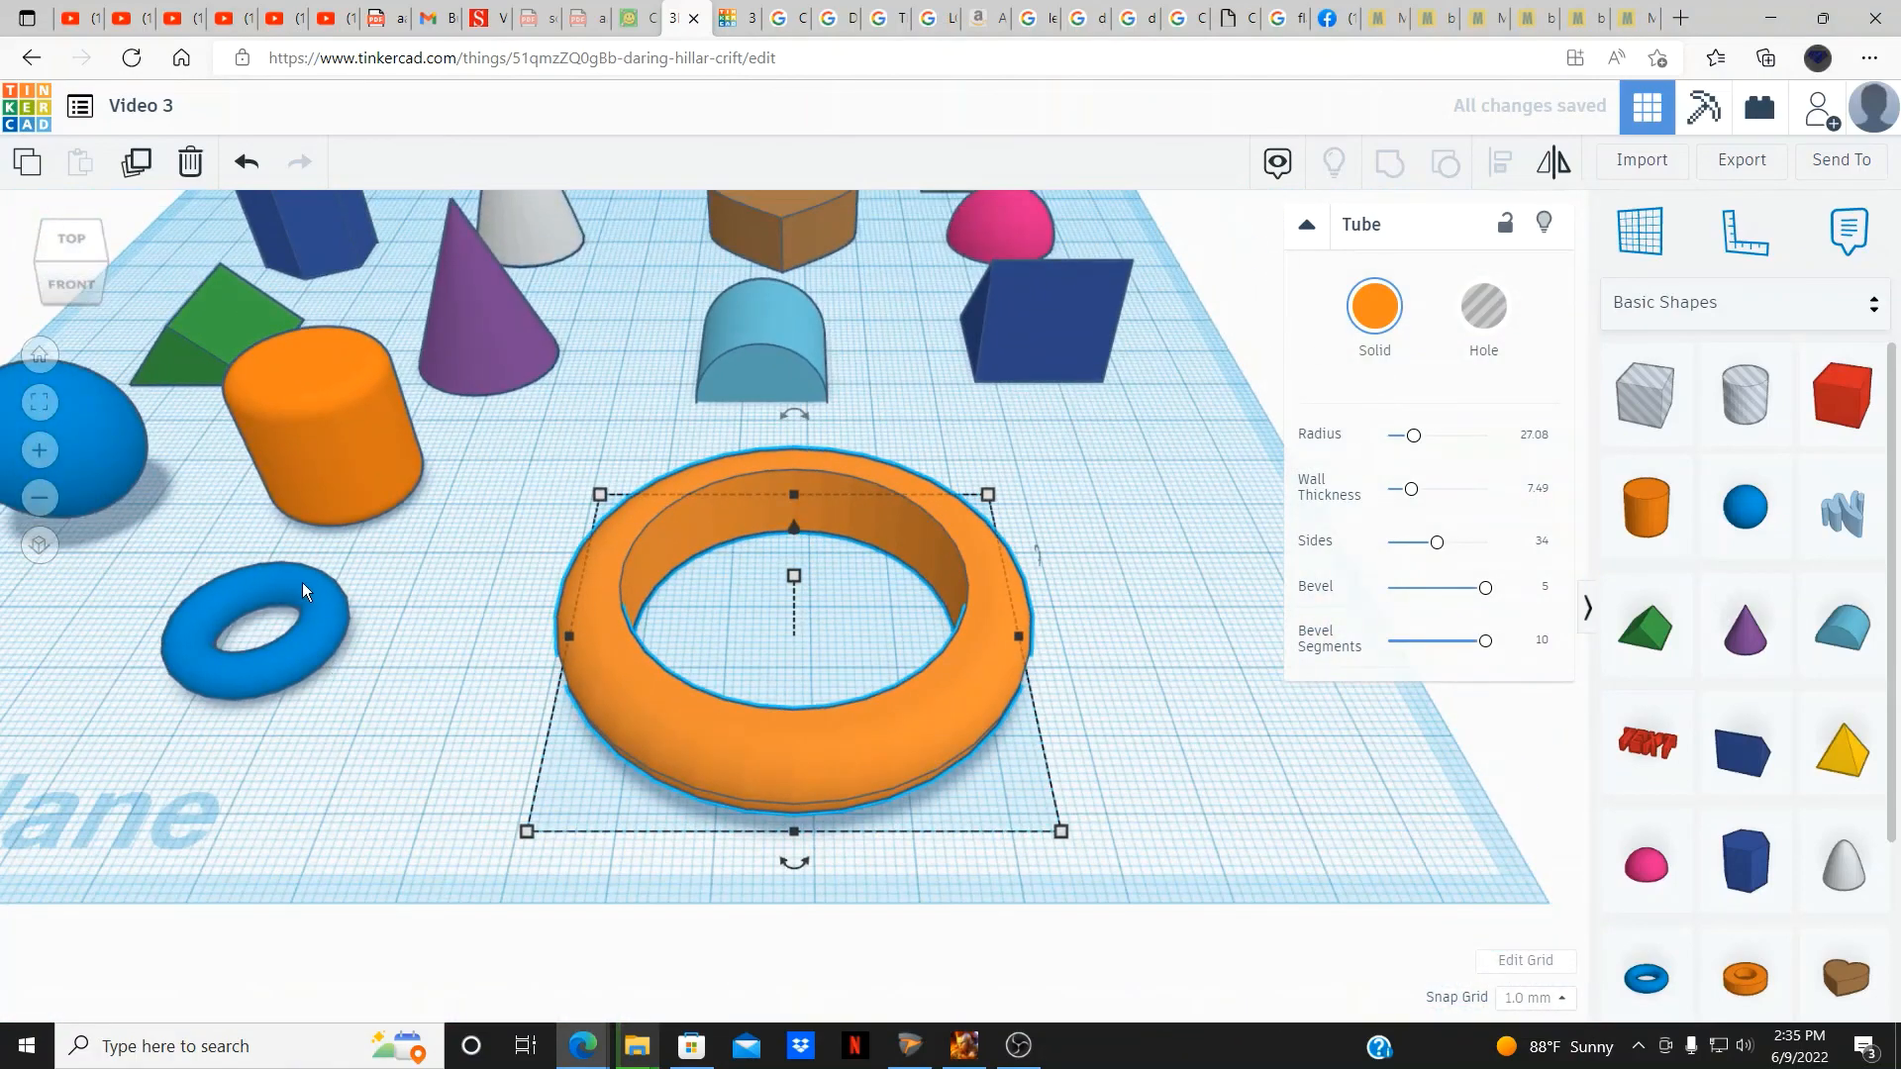
pyautogui.click(212, 608)
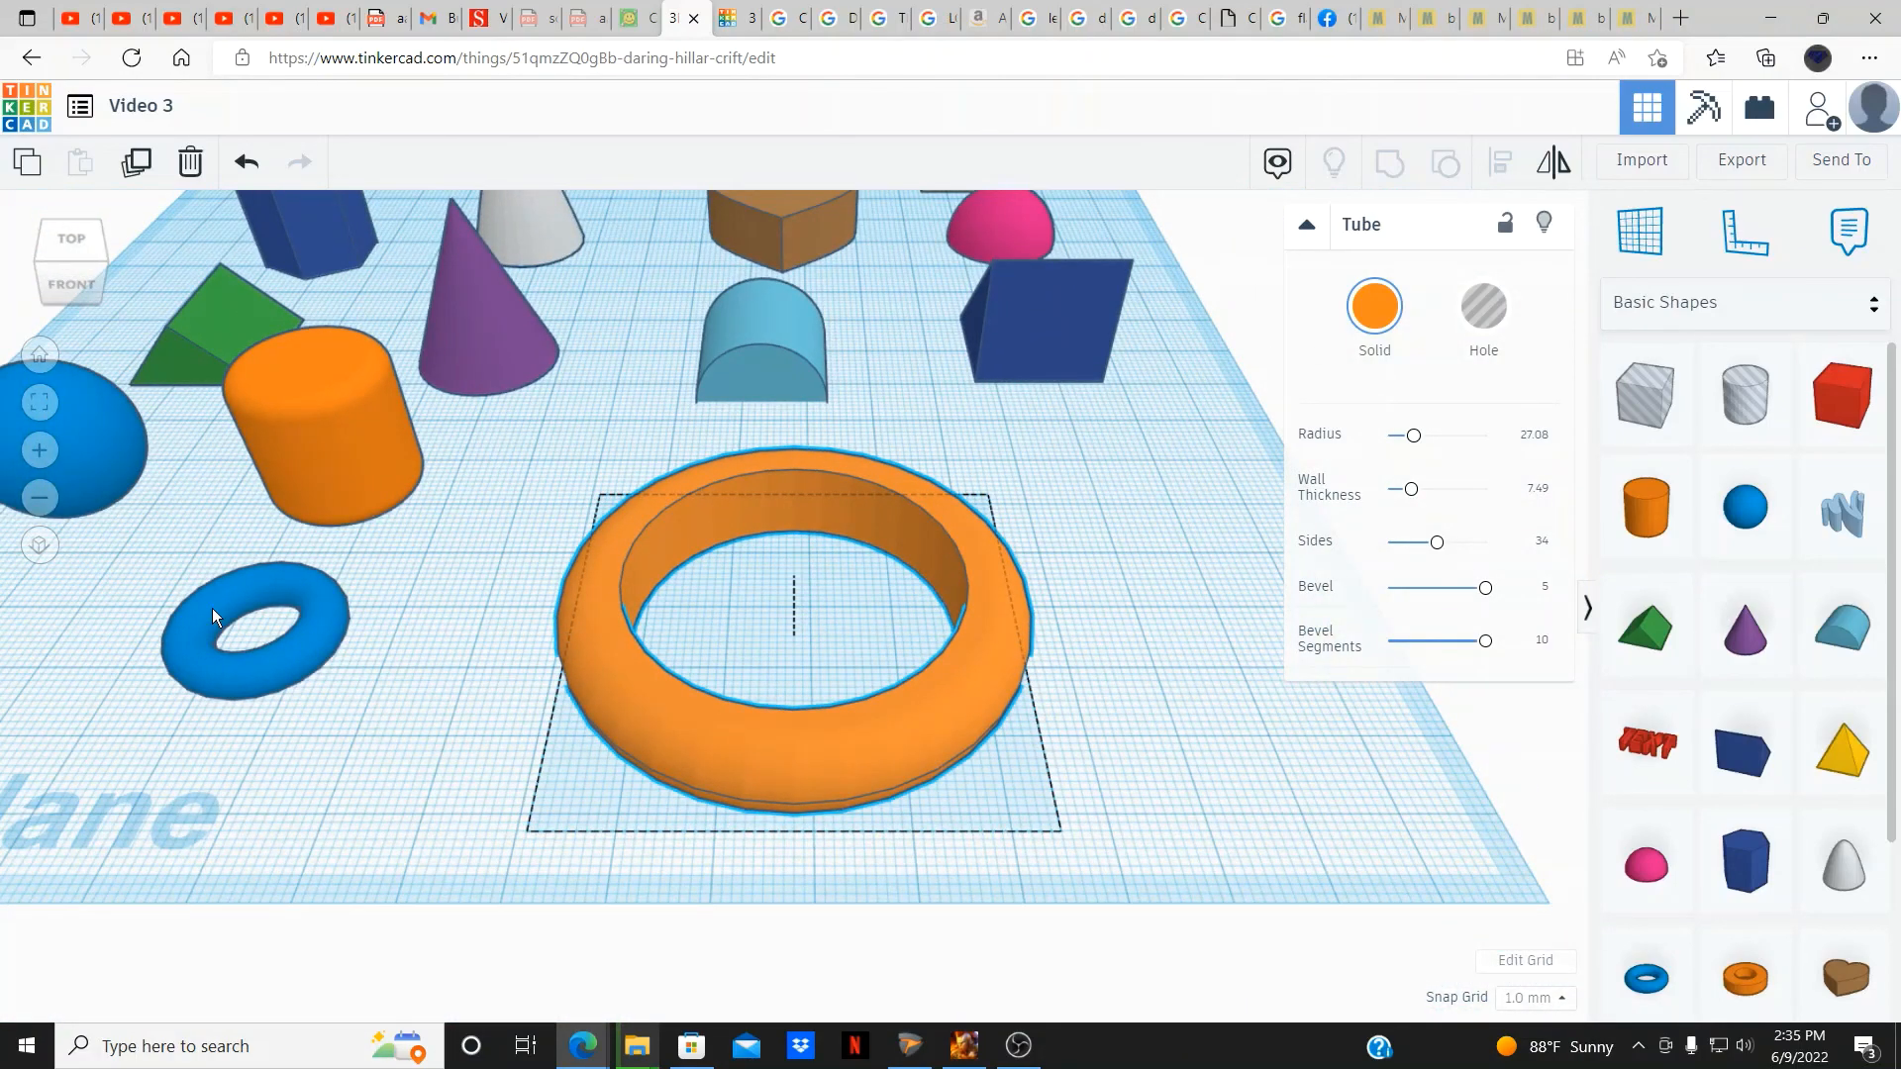
pyautogui.click(626, 663)
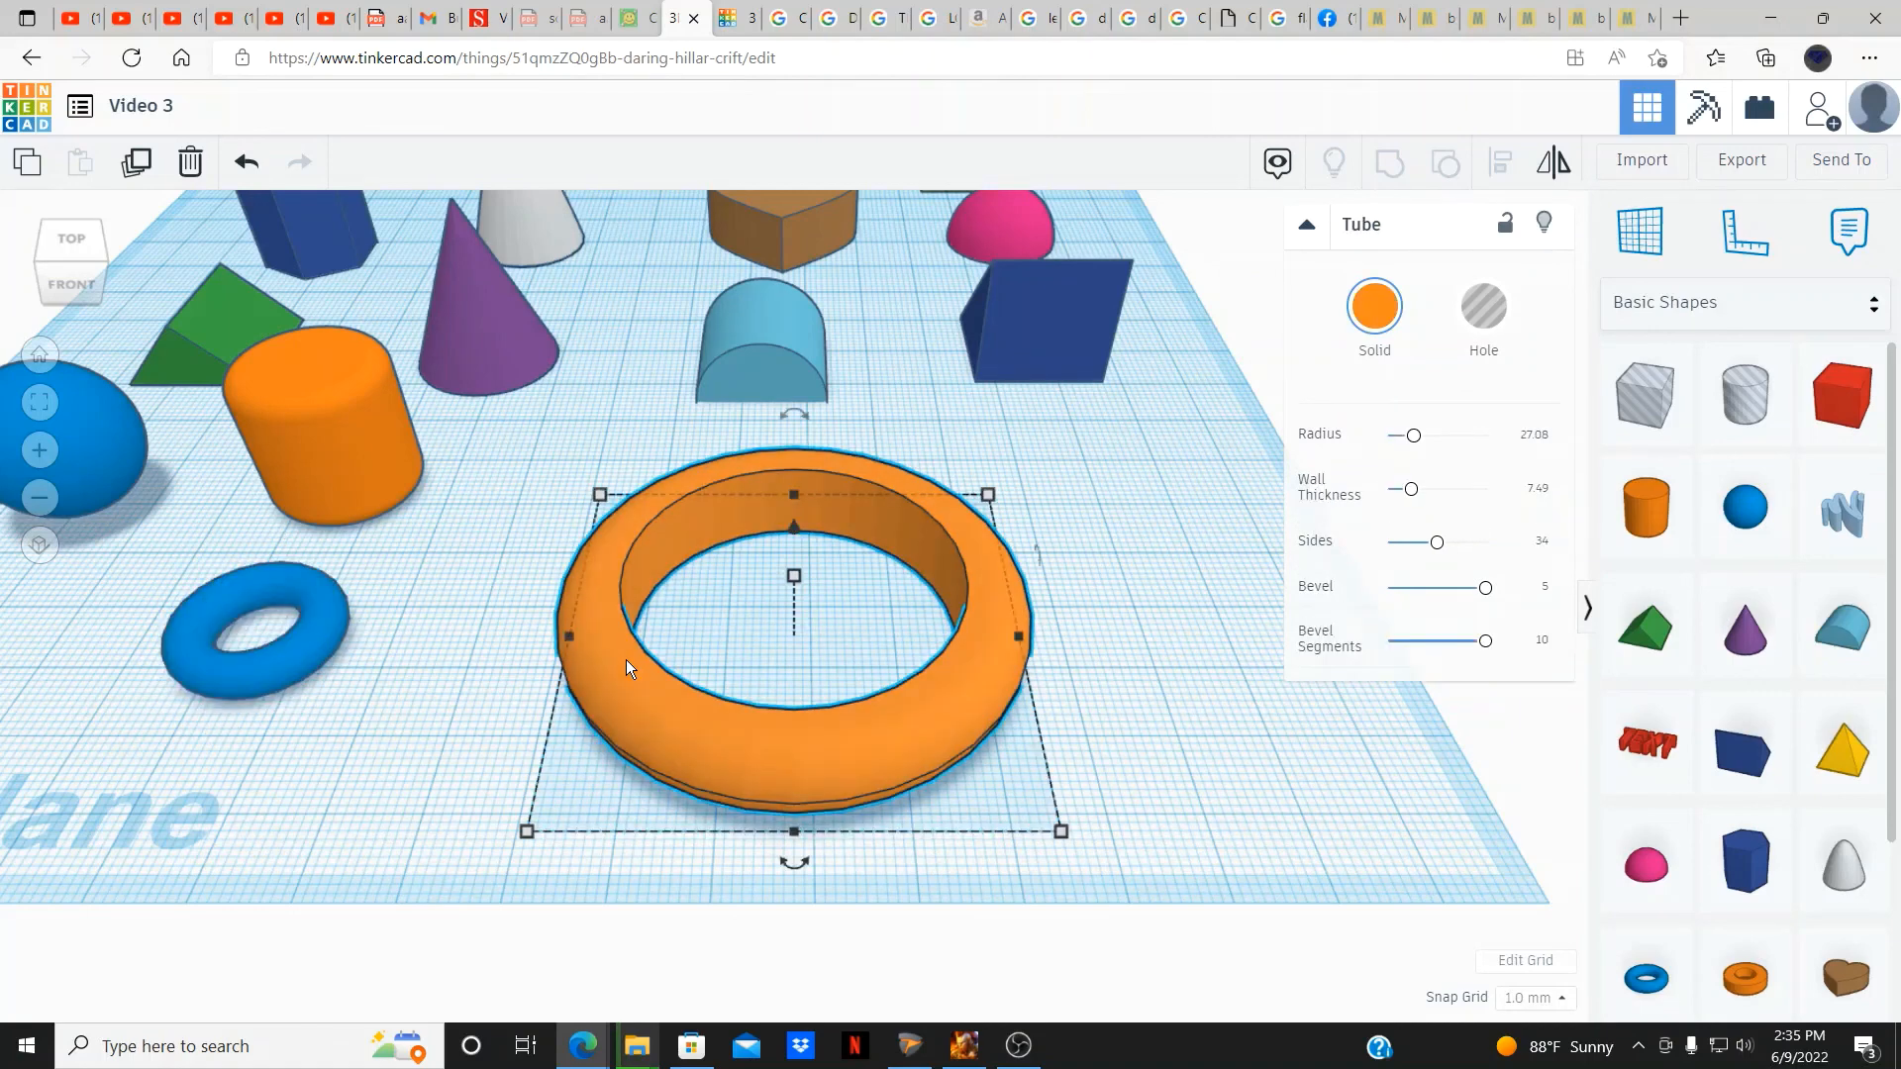
# Undo all the property changes made to the orange tube and deselect it.
pyautogui.click(40, 359)
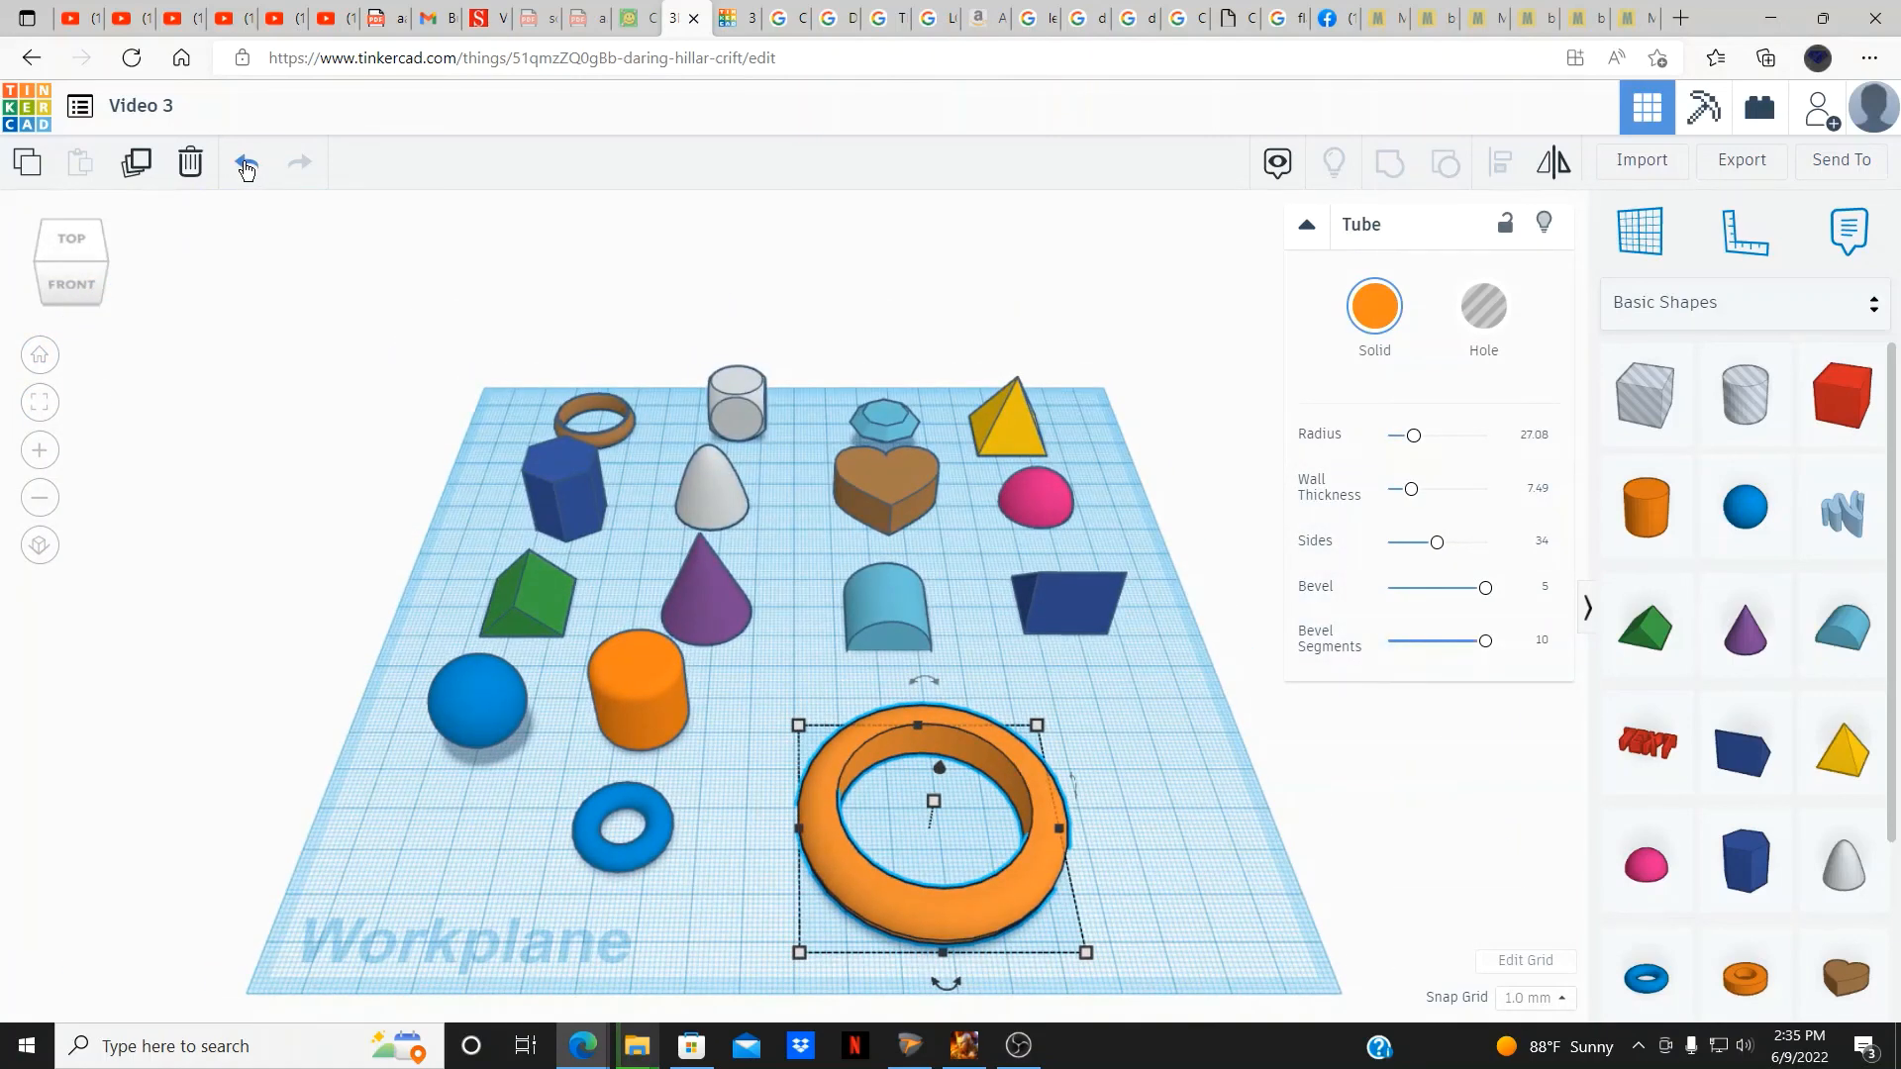
pyautogui.click(247, 165)
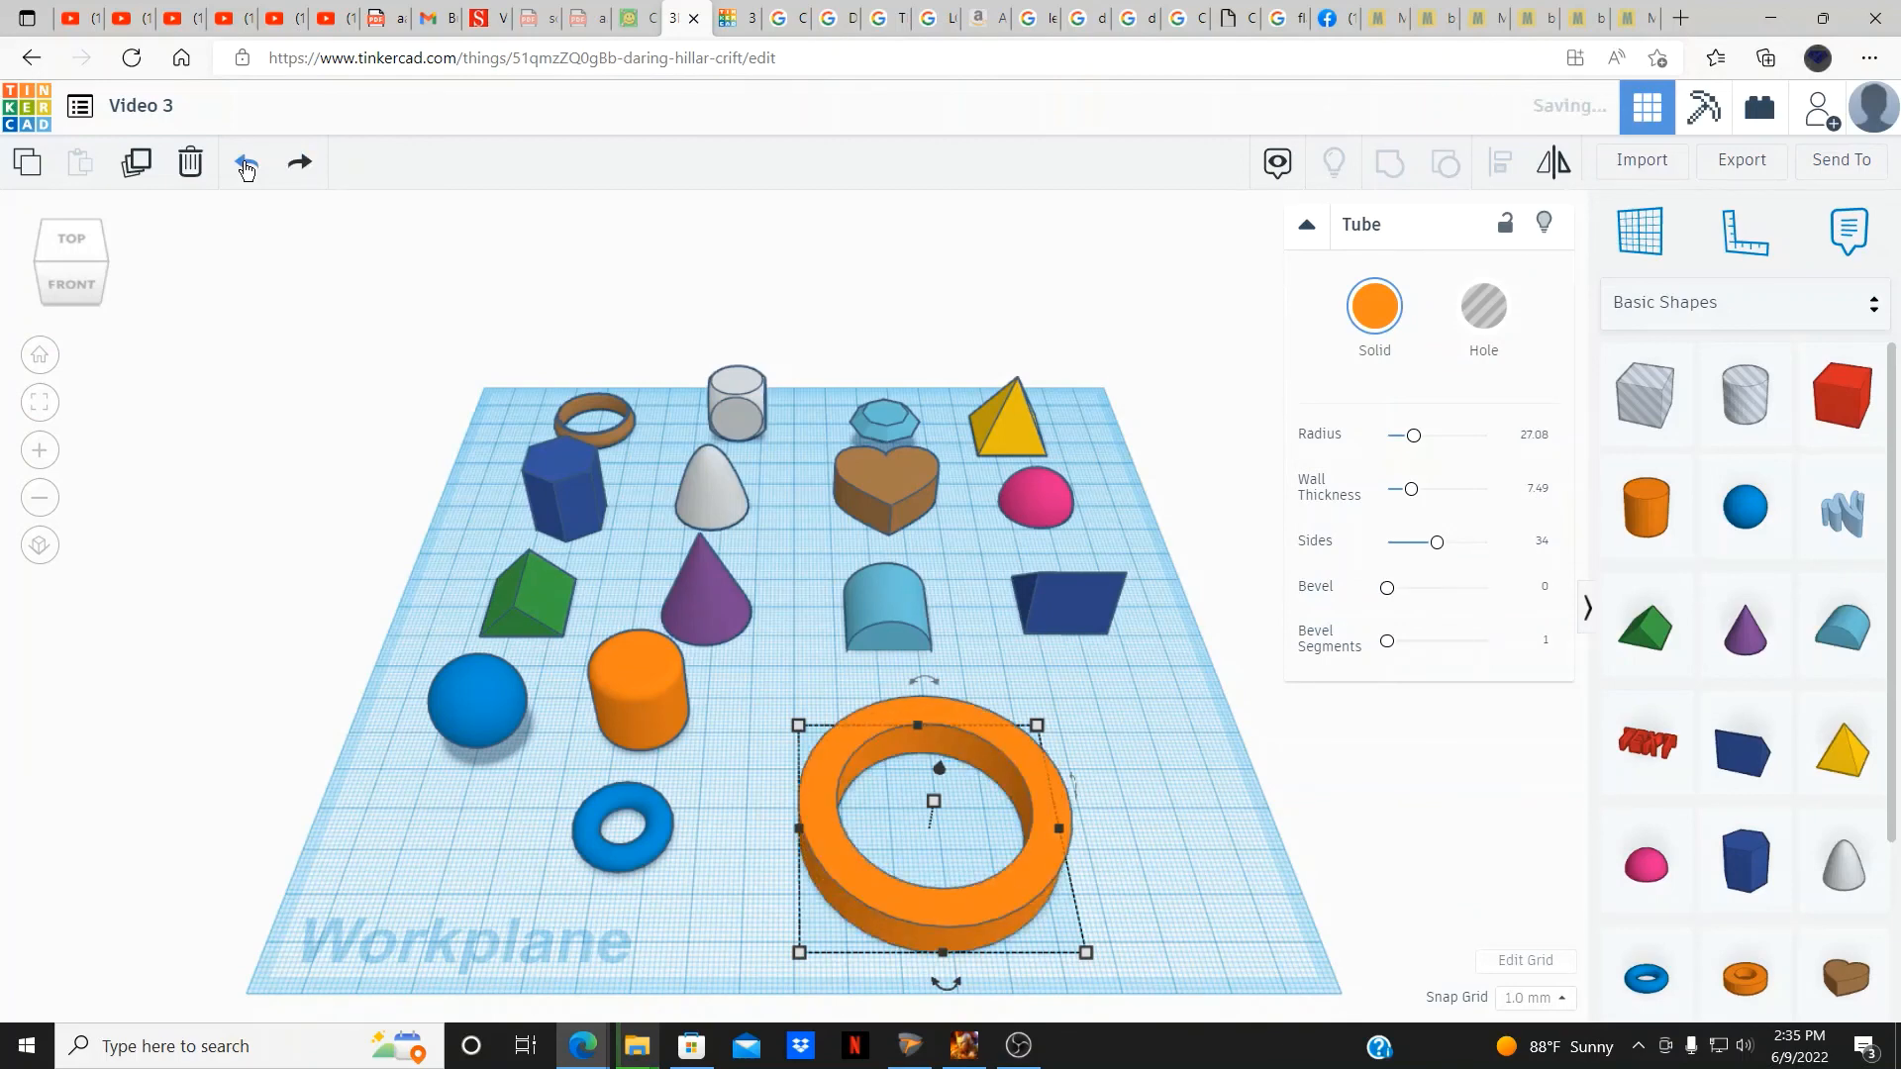
pyautogui.click(246, 166)
pyautogui.click(1093, 752)
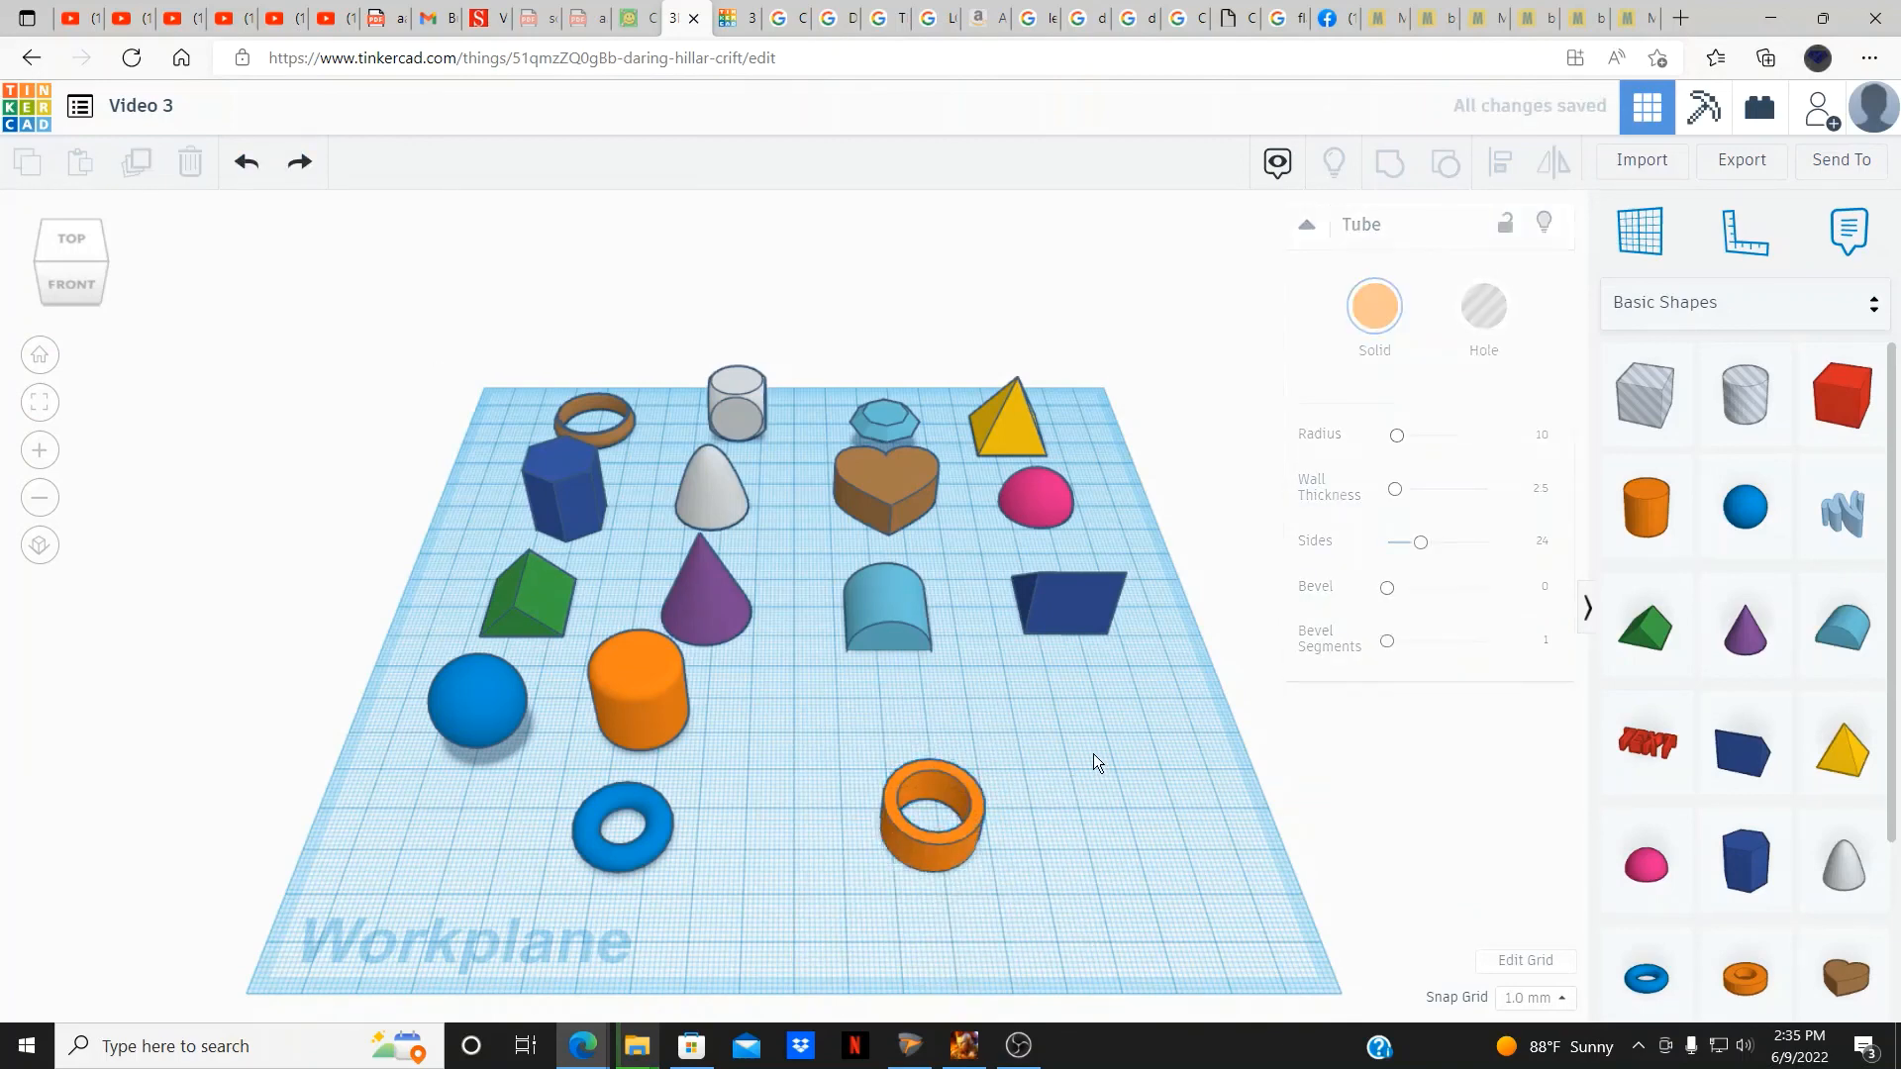